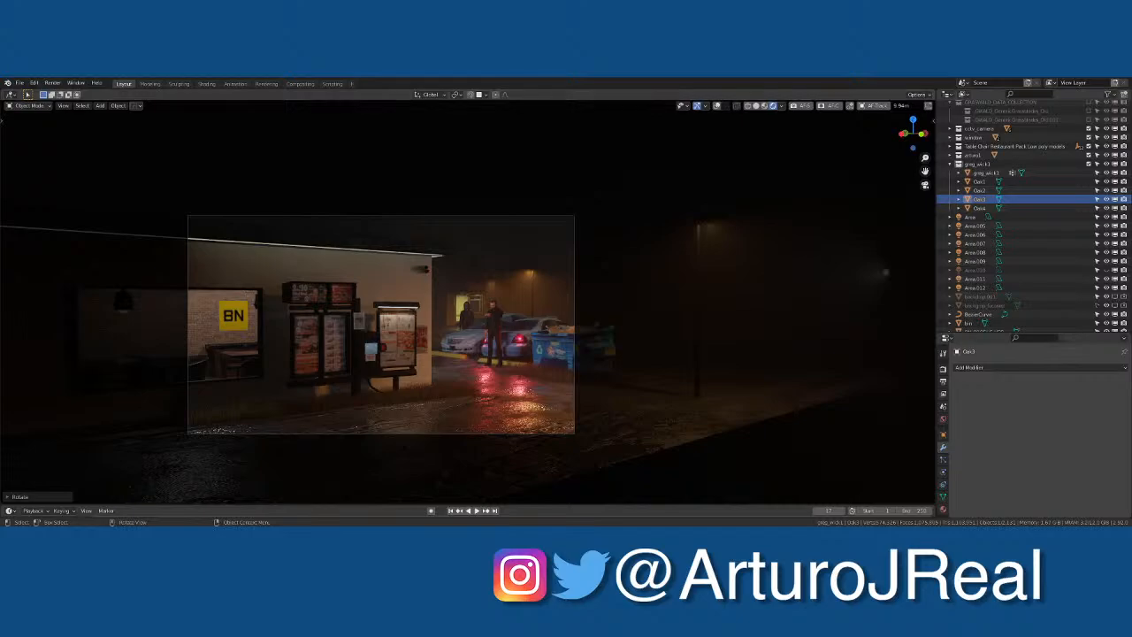
Step: Examine the drive-thru menus, parked cars and standing figures in the camera view, and briefly play the animation
{"action": "scroll", "coordinate": [405, 407], "scroll_direction": "up", "scroll_amount": 1}
{"action": "scroll", "coordinate": [406, 407], "scroll_direction": "up", "scroll_amount": 1}
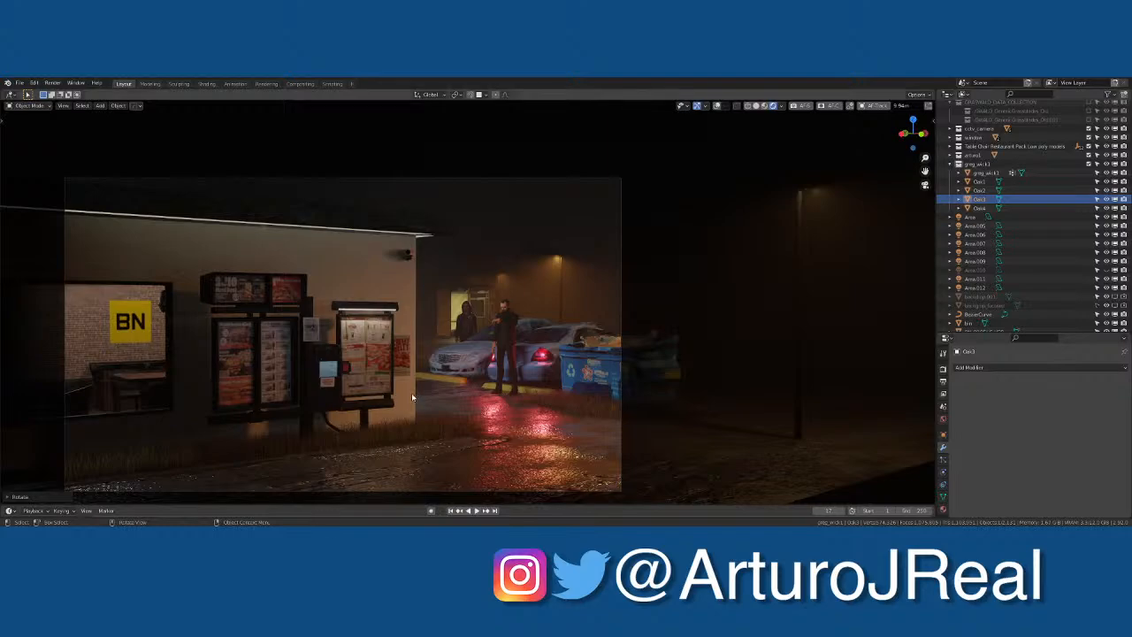
{"action": "middle_click_drag", "start_coordinate": [411, 393], "coordinate": [507, 364], "text": "shift"}
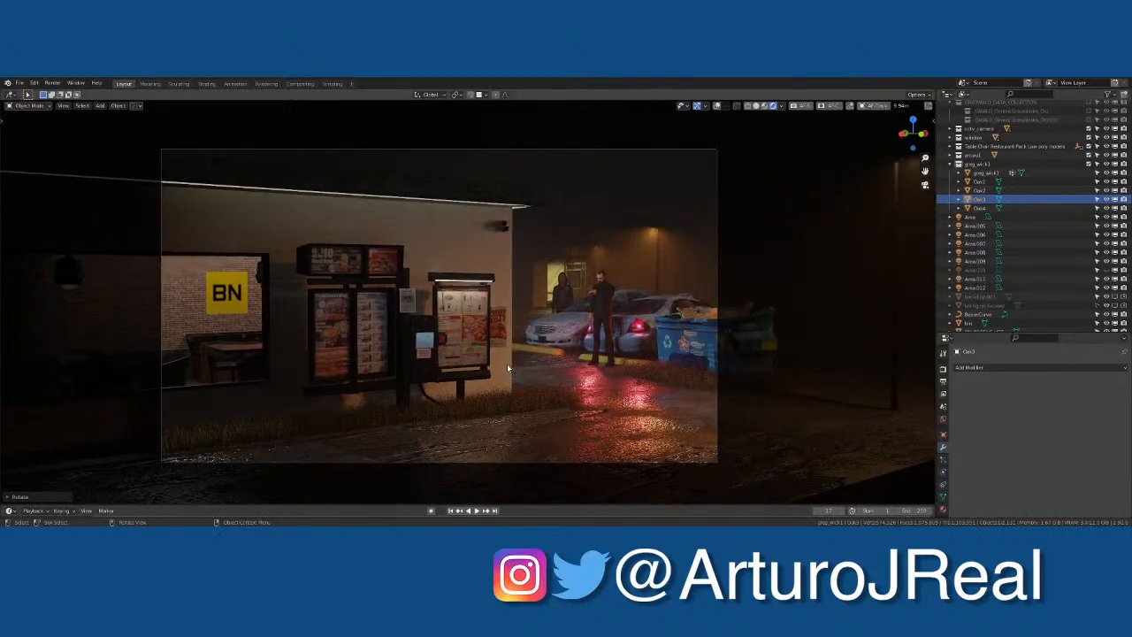
{"action": "scroll", "coordinate": [671, 282], "scroll_direction": "up", "scroll_amount": 4}
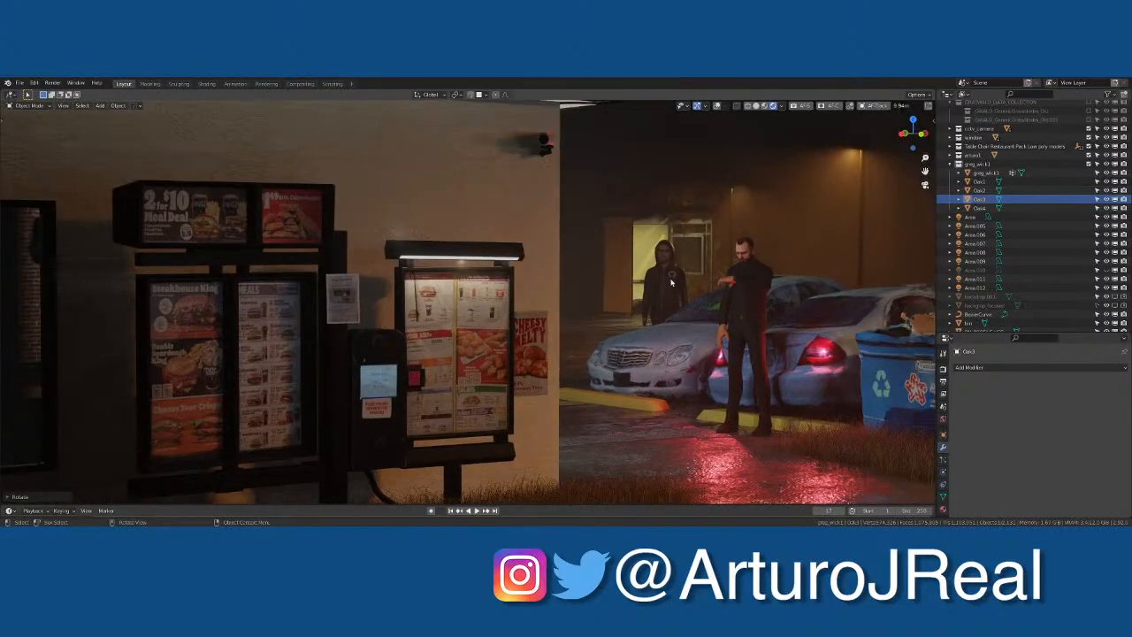
{"action": "scroll", "coordinate": [670, 282], "scroll_direction": "up", "scroll_amount": 1}
{"action": "scroll", "coordinate": [670, 282], "scroll_direction": "down", "scroll_amount": 2}
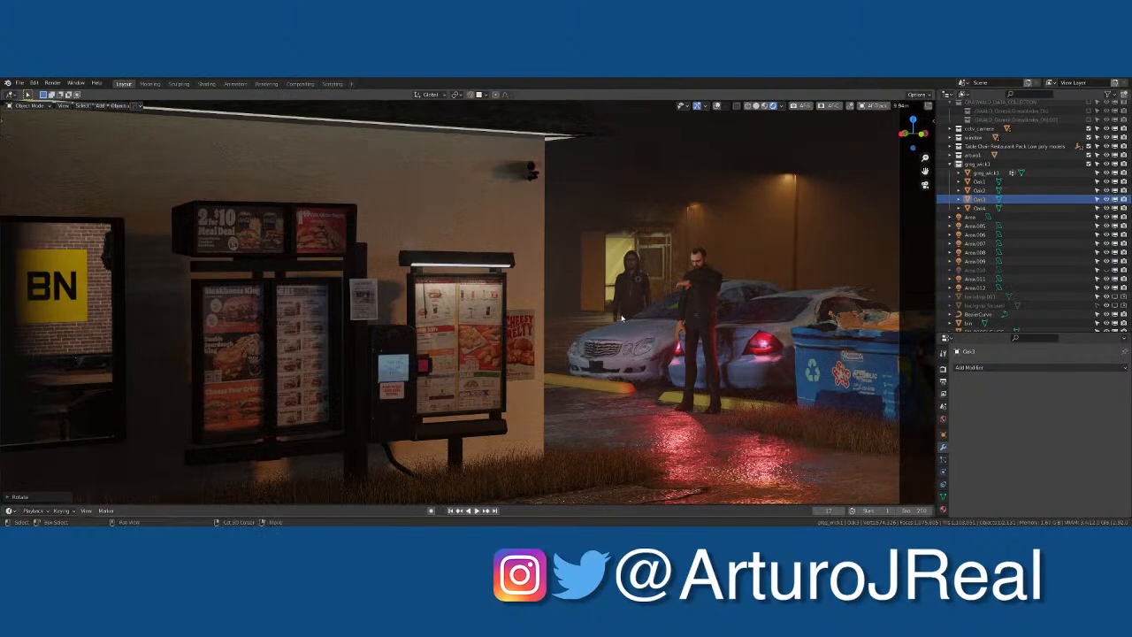
{"action": "scroll", "coordinate": [622, 318], "scroll_direction": "down", "scroll_amount": 2}
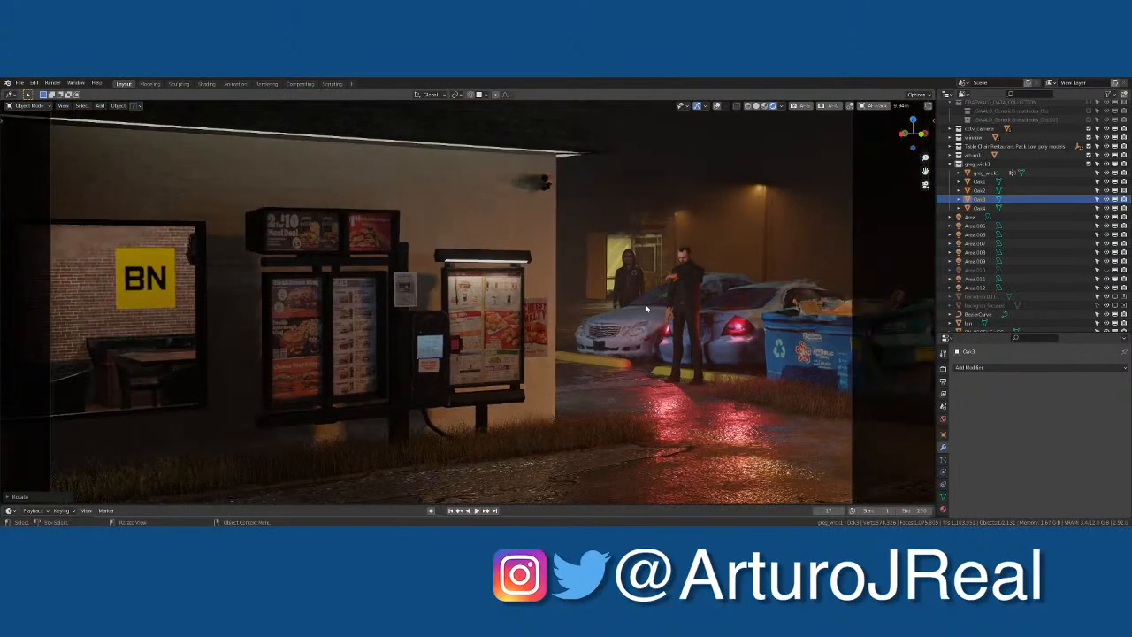
{"action": "scroll", "coordinate": [627, 309], "scroll_direction": "down", "scroll_amount": 1}
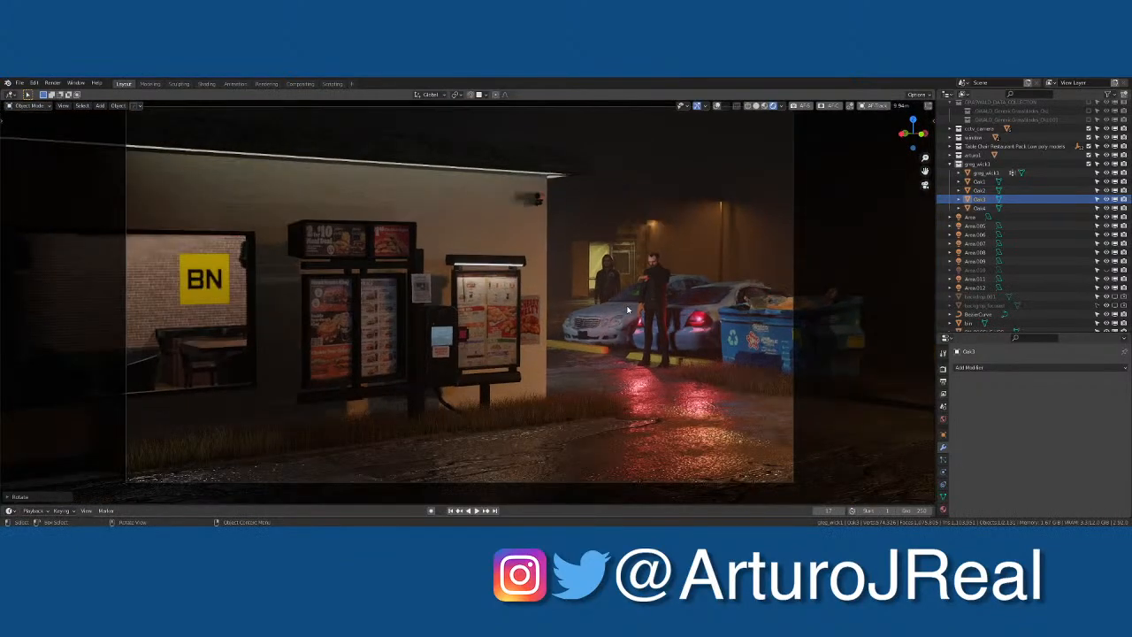
{"action": "middle_click_drag", "start_coordinate": [626, 310], "coordinate": [620, 314], "text": "shift"}
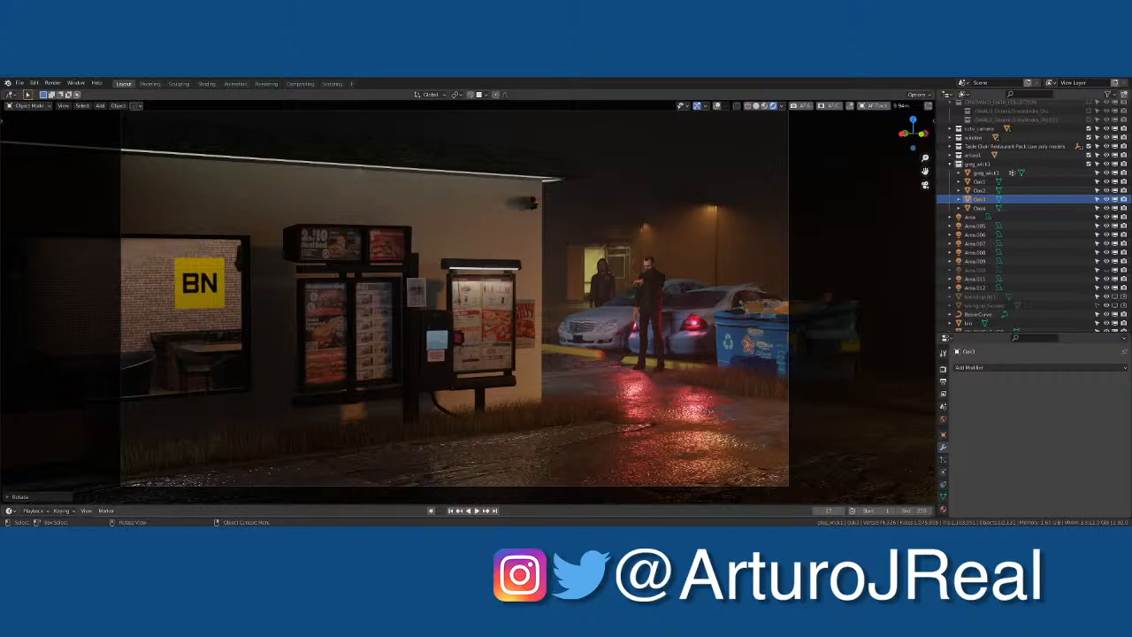
{"action": "left_click", "coordinate": [476, 512]}
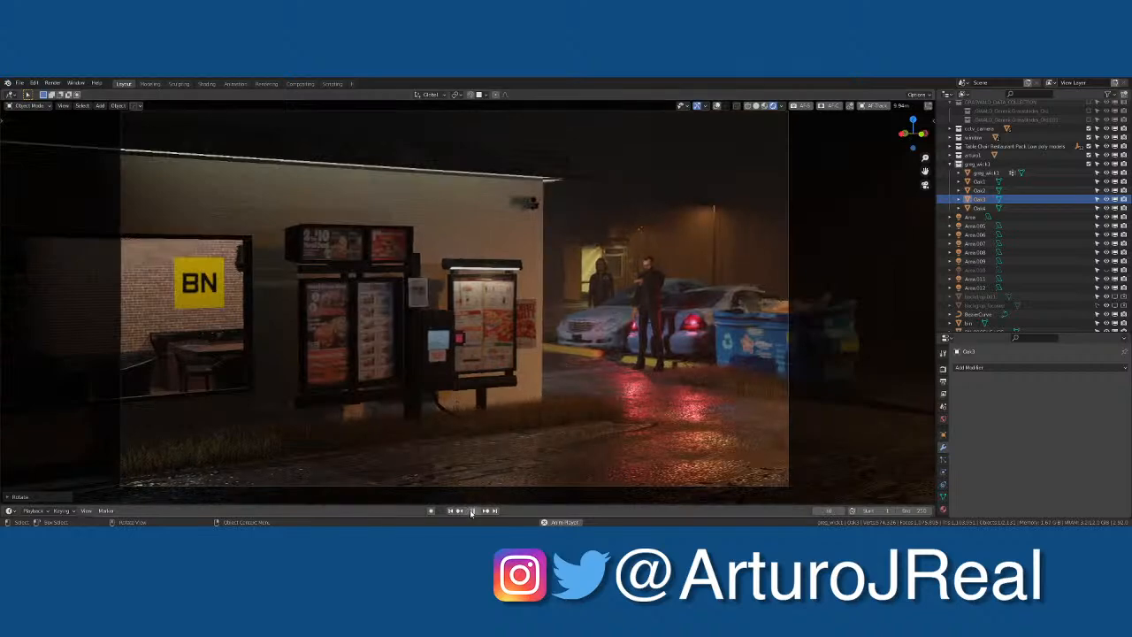
{"action": "key", "text": "space"}
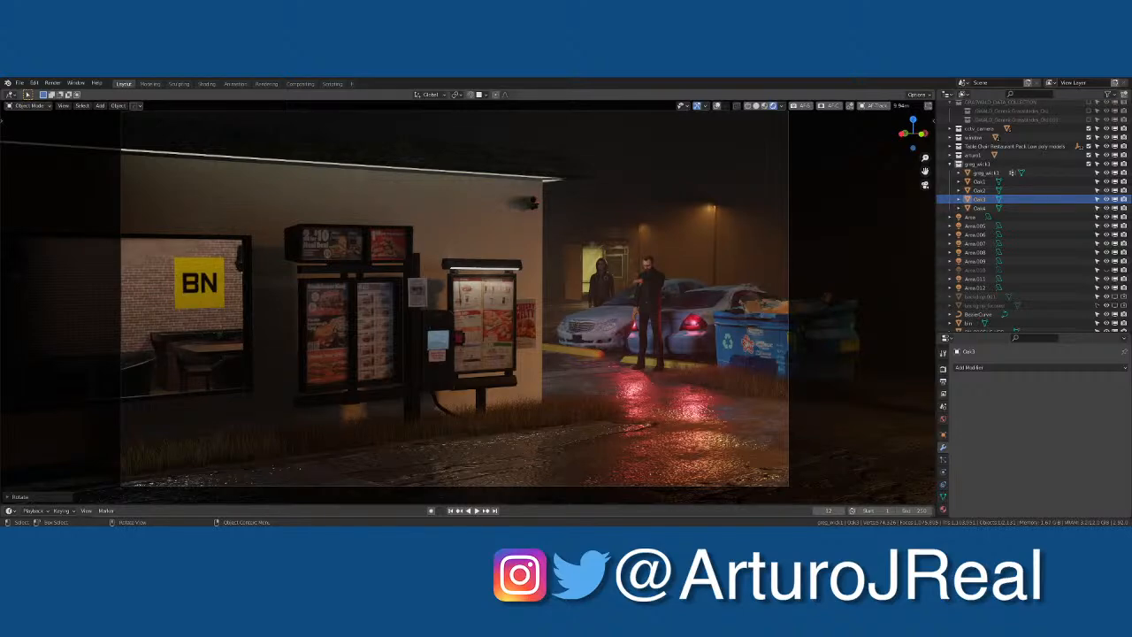
Step: Shift the Oak2 background tree about 0.6 m along the global X axis
{"action": "middle_click_drag", "start_coordinate": [669, 333], "coordinate": [496, 377]}
{"action": "scroll", "coordinate": [511, 327], "scroll_direction": "up", "scroll_amount": 6}
{"action": "middle_click_drag", "start_coordinate": [438, 368], "coordinate": [398, 361]}
{"action": "key", "text": "g"}
{"action": "key", "text": "x"}
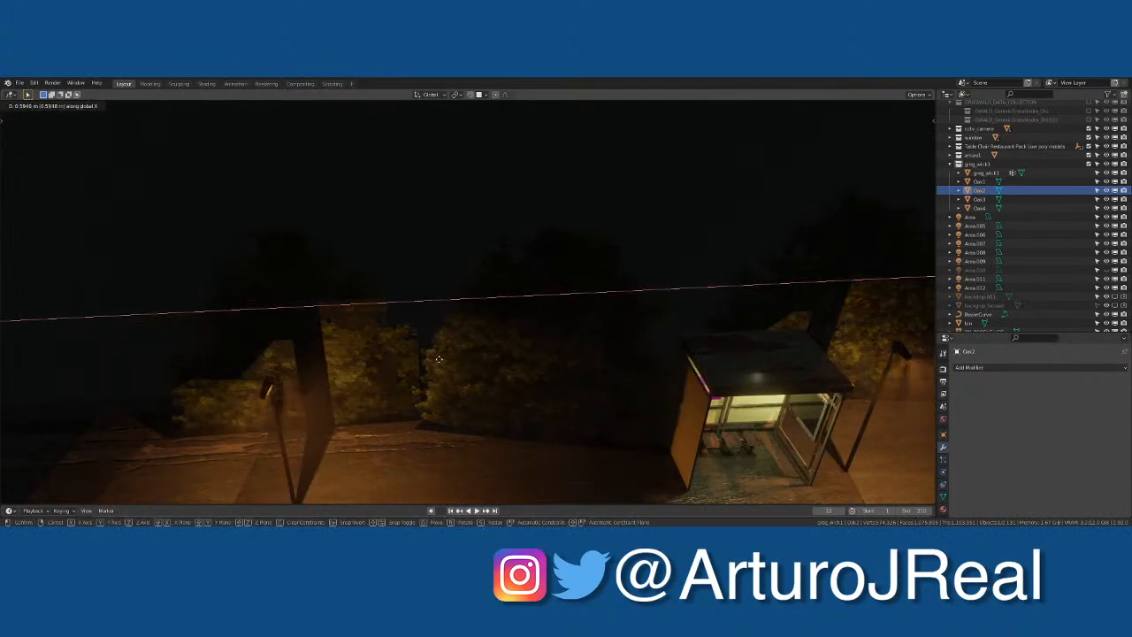
{"action": "left_click", "coordinate": [443, 357]}
{"action": "left_click", "coordinate": [500, 360]}
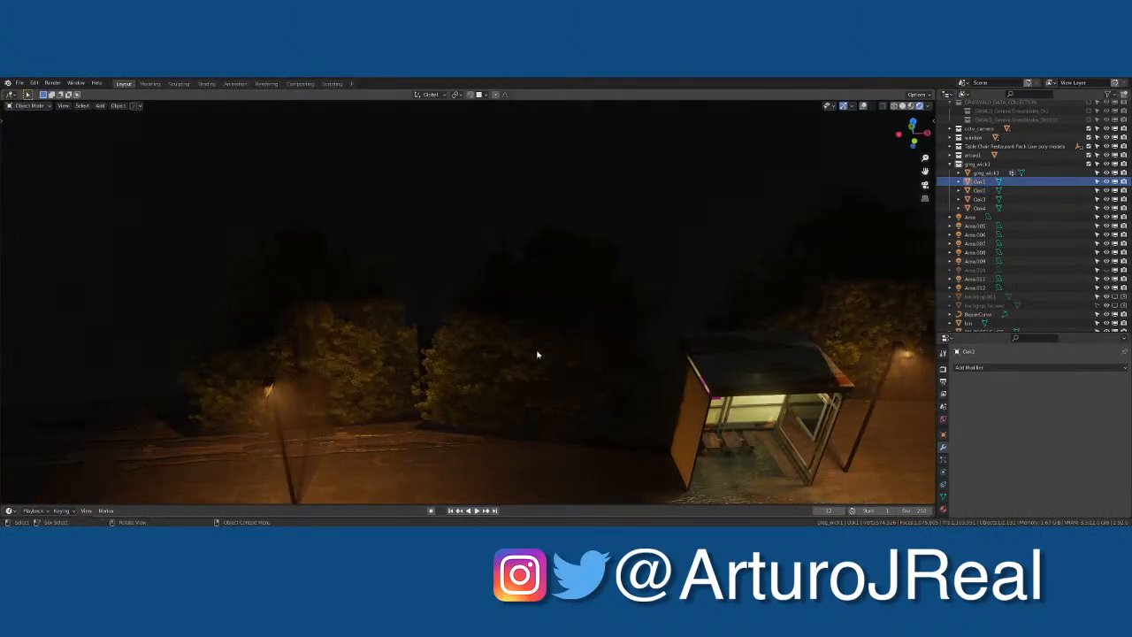
Step: Move the Oak3 tree behind the bus shelter along the global X axis, toward the Oak2 tree
{"action": "left_click", "coordinate": [789, 293]}
{"action": "key", "text": "g"}
{"action": "key", "text": "x"}
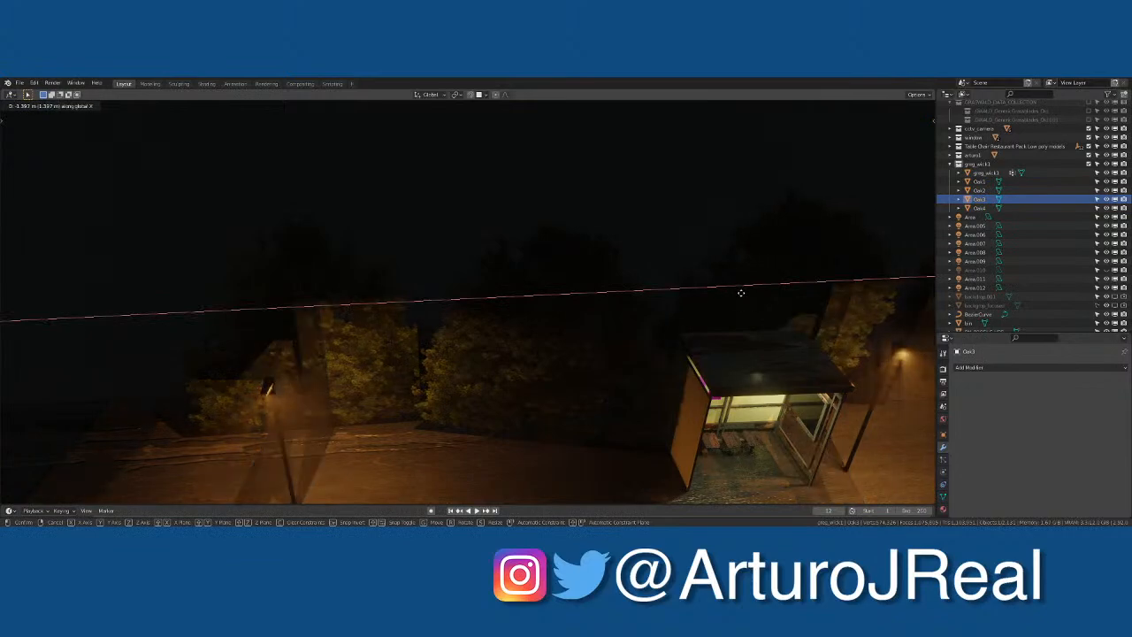
{"action": "left_click", "coordinate": [719, 304]}
Step: Move the Oak4 tree beyond the bus shelter along the global X axis, closer to the other trees
{"action": "middle_click_drag", "start_coordinate": [720, 304], "coordinate": [558, 325]}
{"action": "left_click", "coordinate": [727, 318]}
{"action": "key", "text": "g"}
{"action": "key", "text": "x"}
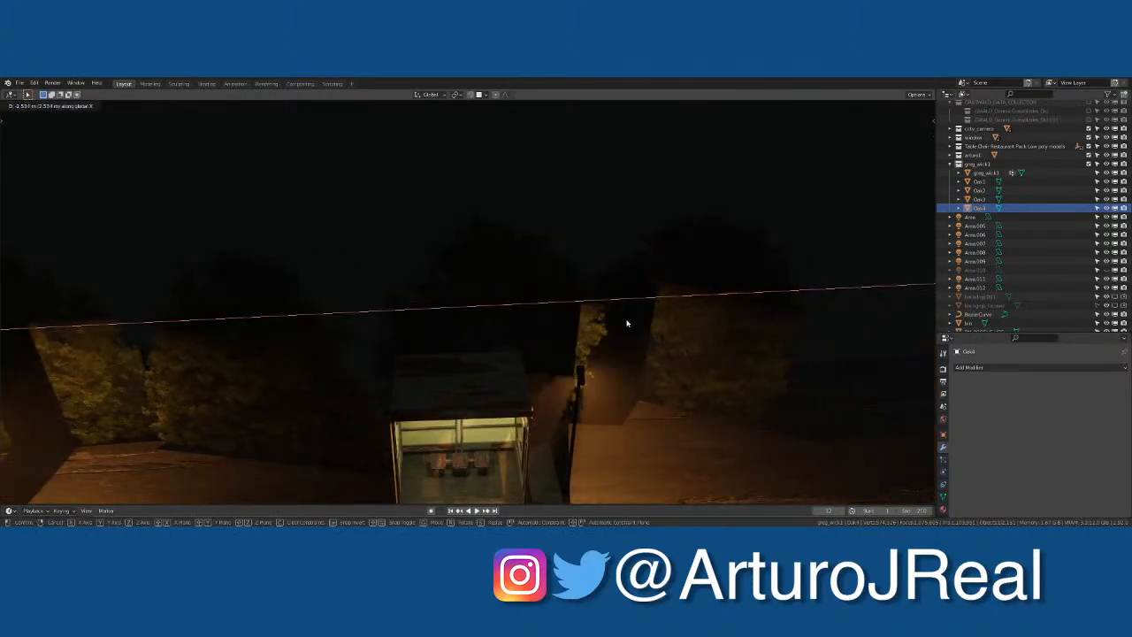
{"action": "left_click", "coordinate": [667, 321]}
{"action": "middle_click_drag", "start_coordinate": [667, 322], "coordinate": [642, 306]}
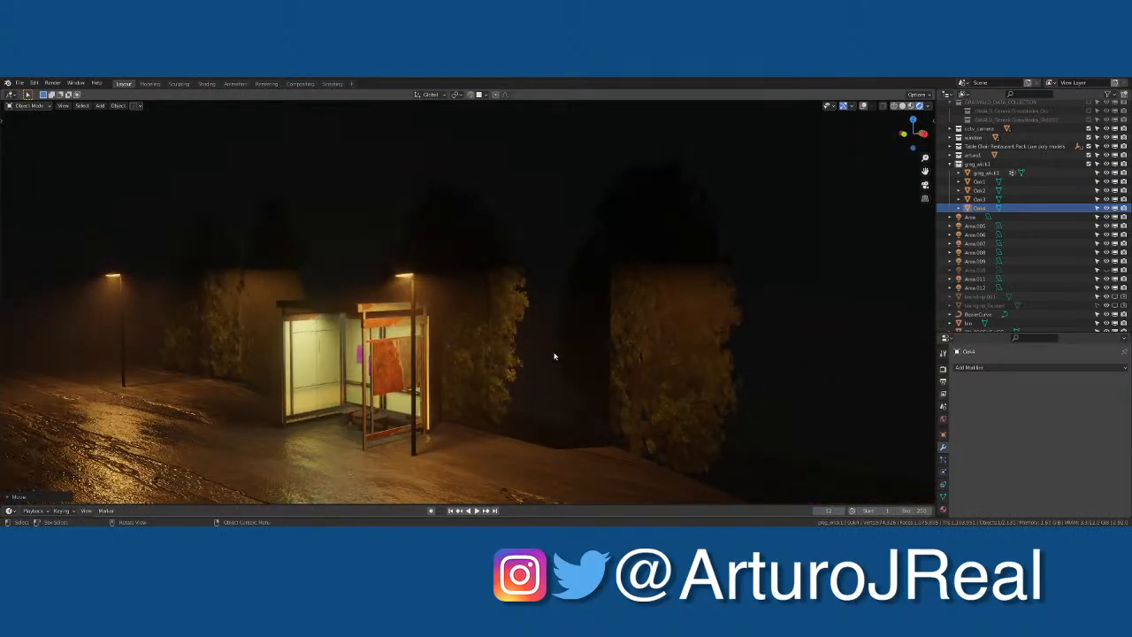
{"action": "middle_click_drag", "start_coordinate": [512, 310], "coordinate": [321, 376]}
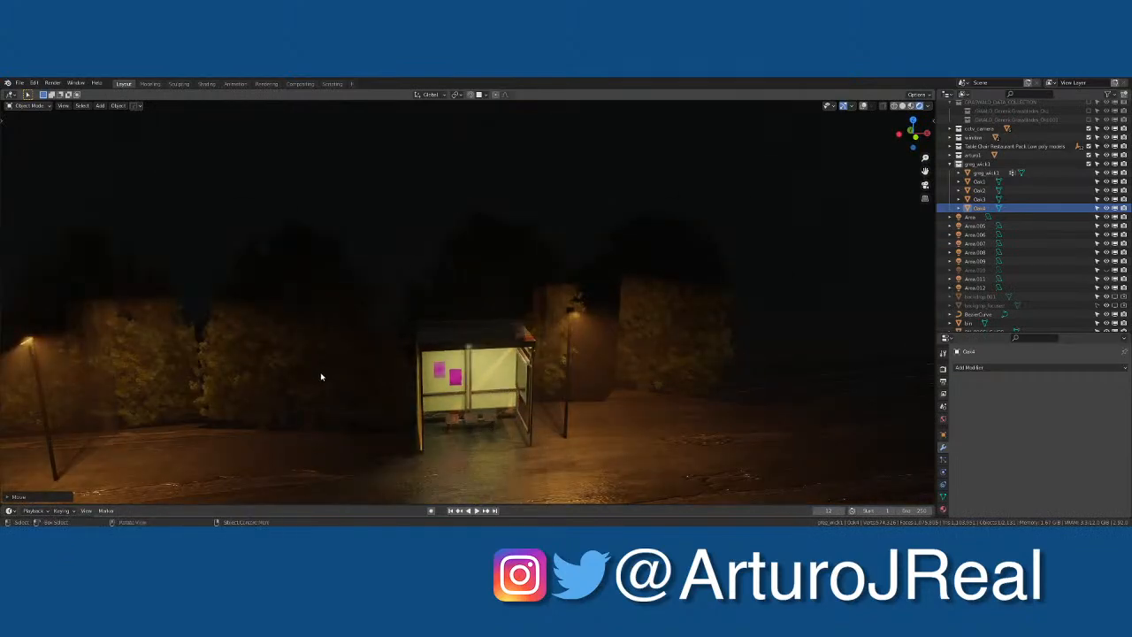
Step: Open the Oak2 material's nodes in the Shading workspace and move the image texture node clear of the Principled BSDF
{"action": "left_click", "coordinate": [206, 83]}
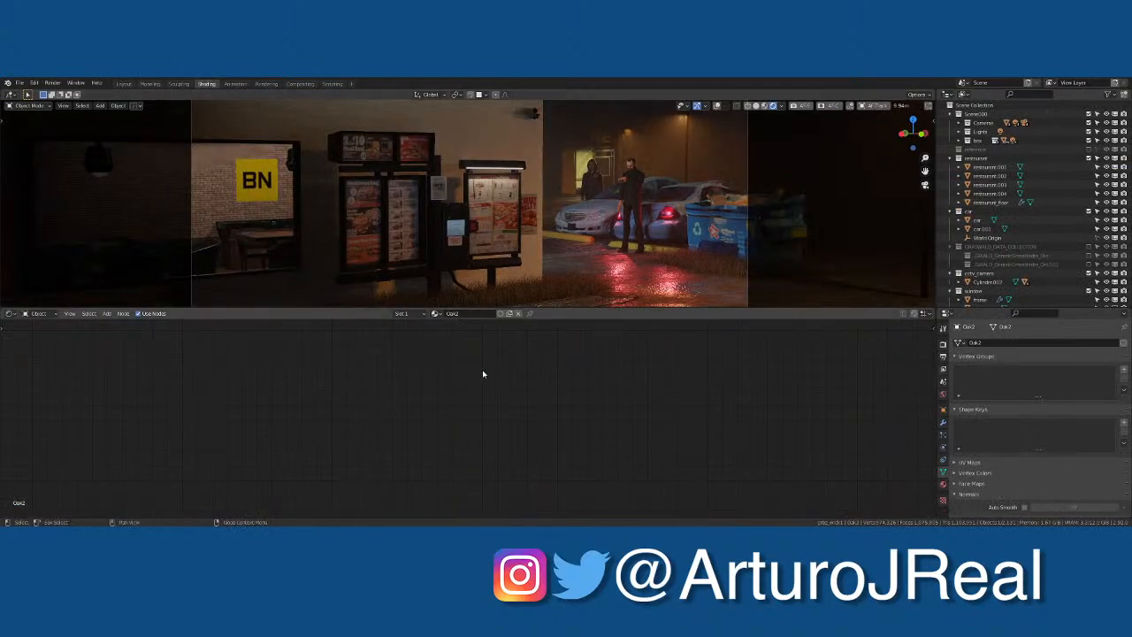
{"action": "key", "text": "Home"}
{"action": "scroll", "coordinate": [486, 376], "scroll_direction": "up", "scroll_amount": 4}
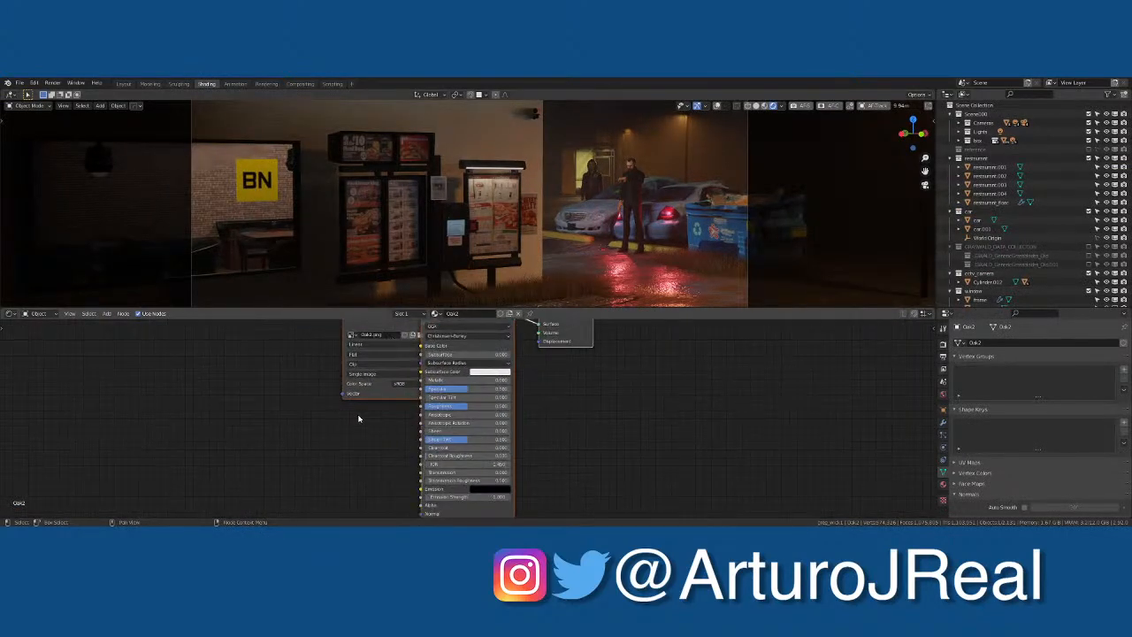
{"action": "left_click_drag", "start_coordinate": [338, 367], "coordinate": [270, 367]}
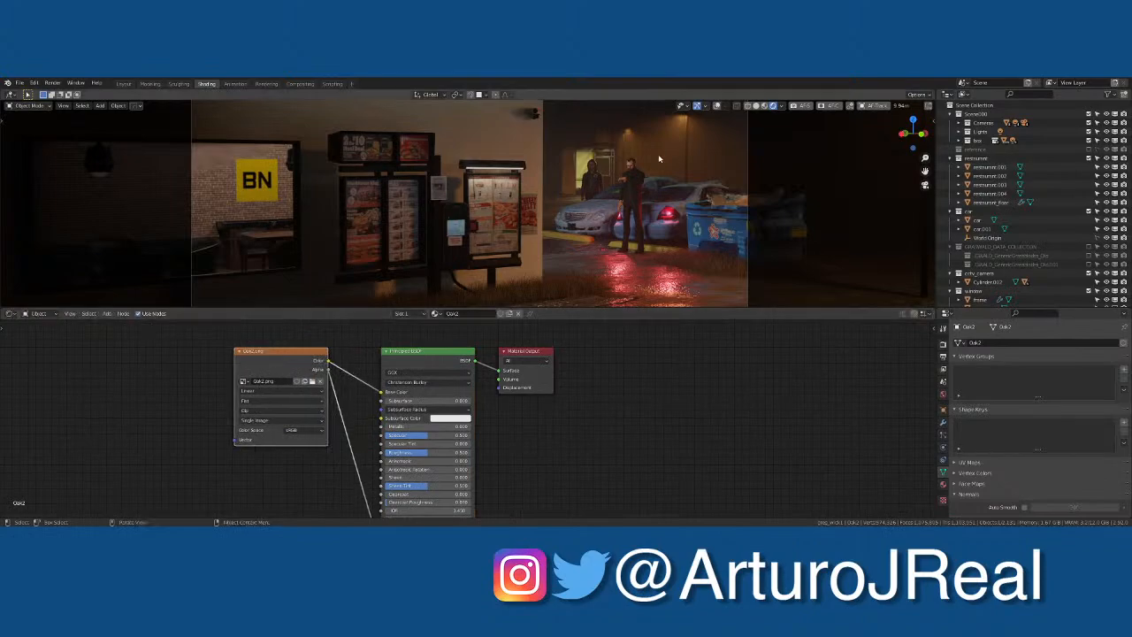
Step: Set Specular to 0 on the Principled BSDF of the Oak2 and Oak1 tree materials
{"action": "key", "text": "KP_0"}
{"action": "scroll", "coordinate": [474, 258], "scroll_direction": "up", "scroll_amount": 5}
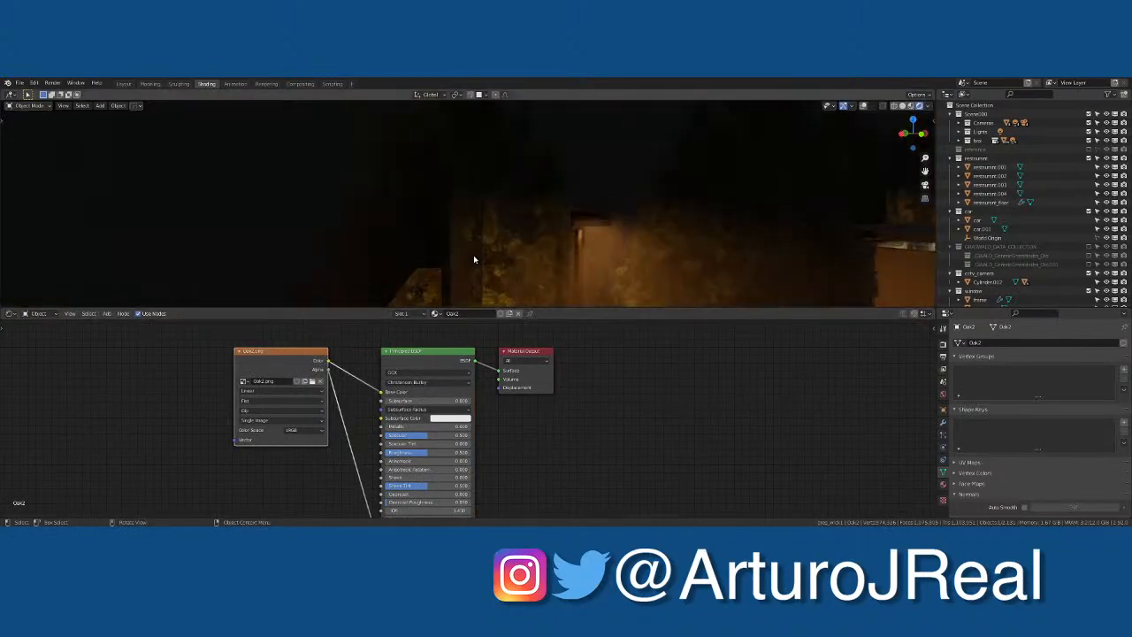
{"action": "scroll", "coordinate": [526, 222], "scroll_direction": "up", "scroll_amount": 4}
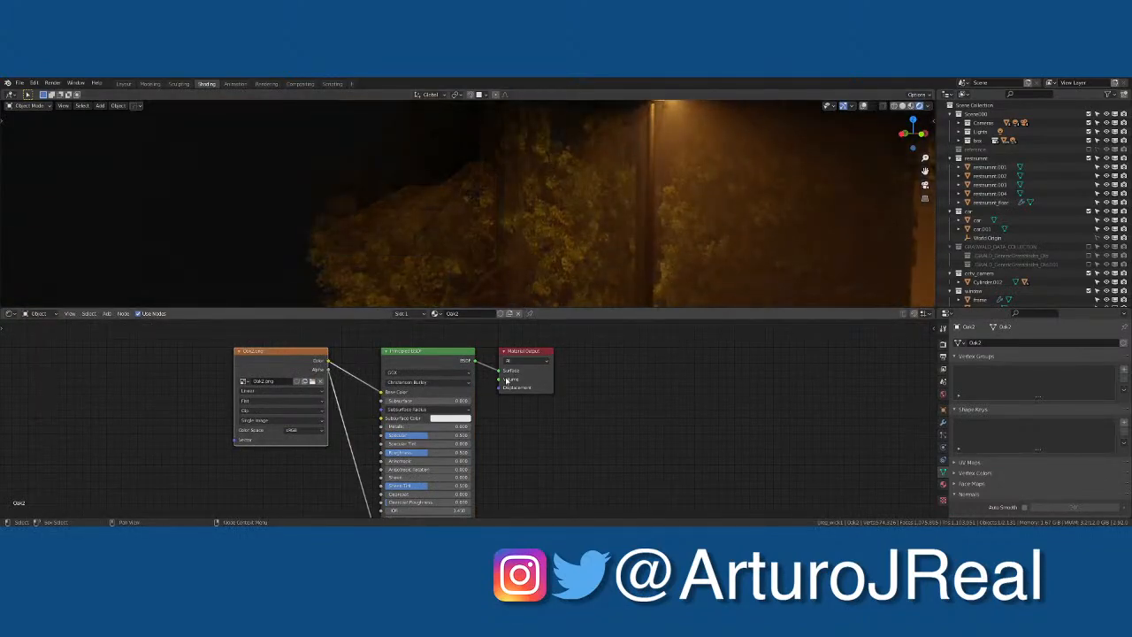
{"action": "left_click_drag", "start_coordinate": [427, 435], "coordinate": [385, 436]}
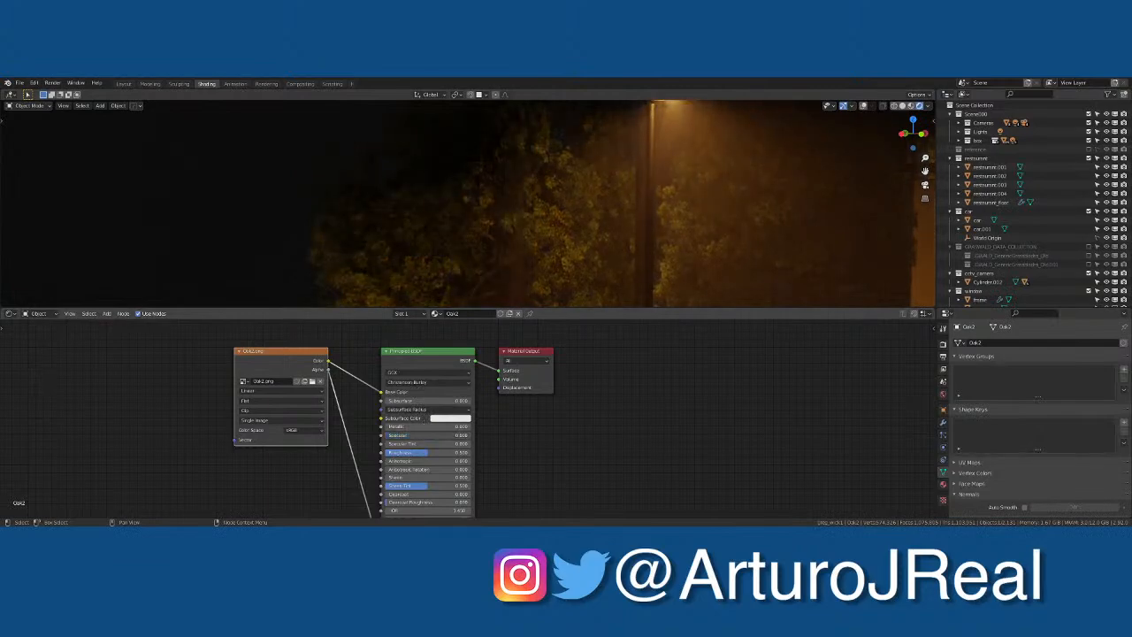
{"action": "left_click", "coordinate": [707, 242]}
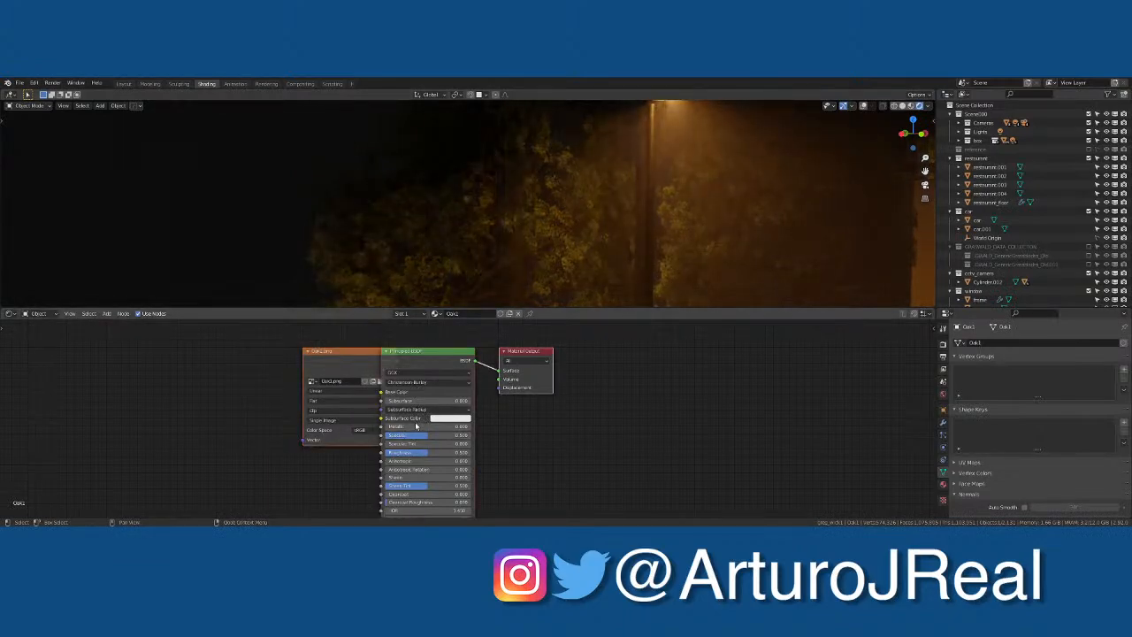
{"action": "left_click_drag", "start_coordinate": [409, 435], "coordinate": [363, 435]}
Step: Set Specular to 0 on the Principled BSDF of the Oak4 tree material
{"action": "scroll", "coordinate": [826, 189], "scroll_direction": "down", "scroll_amount": 5}
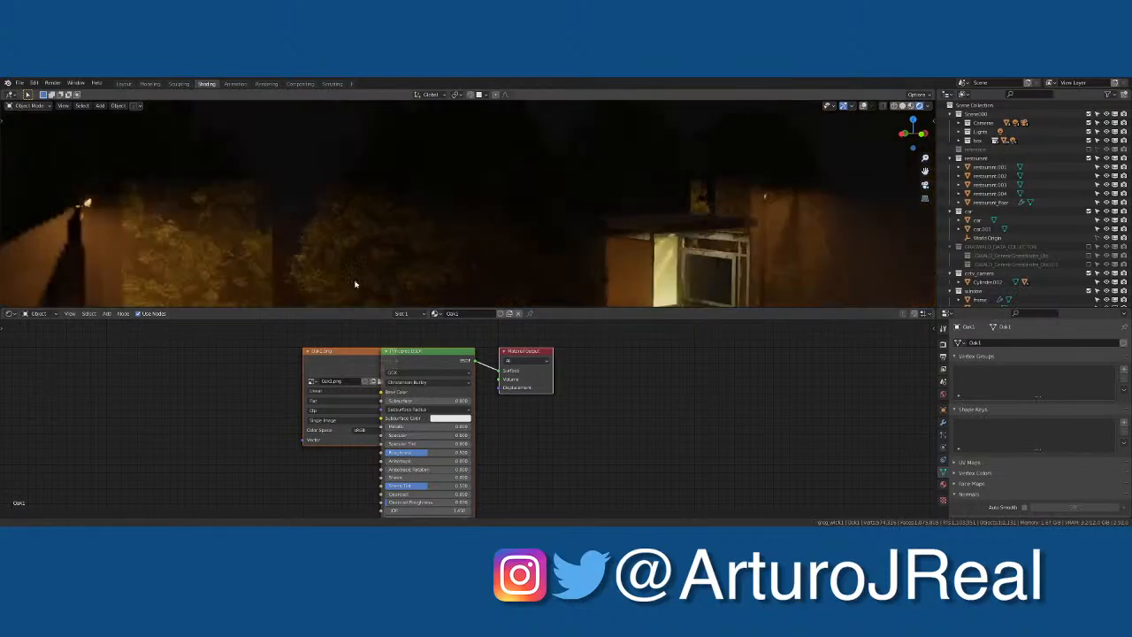
{"action": "middle_click_drag", "start_coordinate": [357, 286], "coordinate": [343, 345], "text": "shift"}
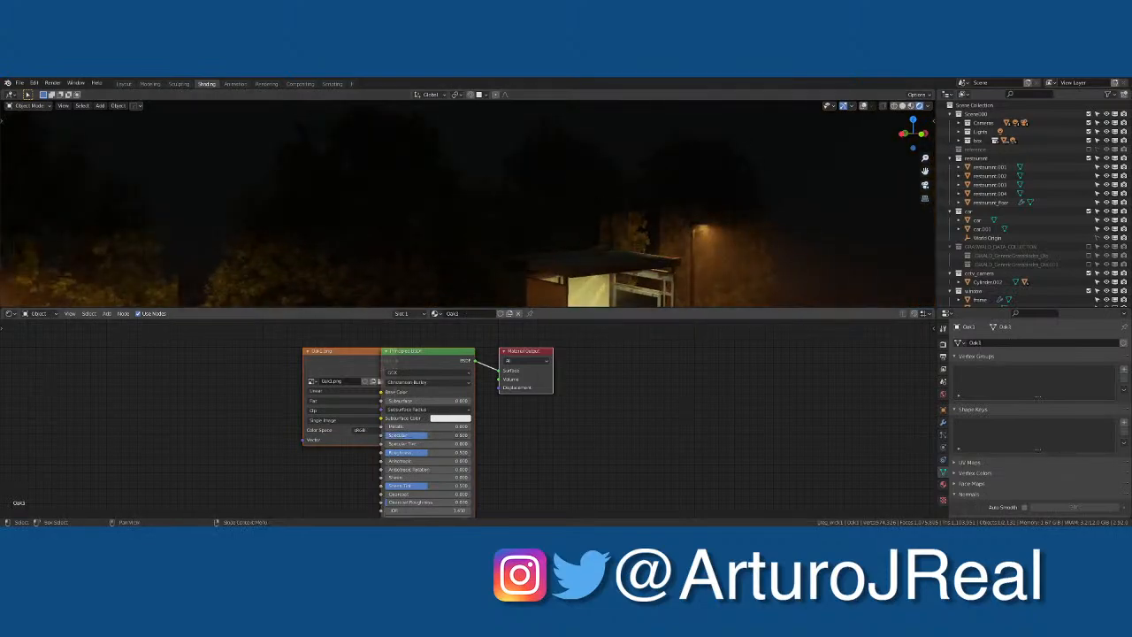
{"action": "left_click", "coordinate": [702, 197]}
{"action": "left_click_drag", "start_coordinate": [406, 437], "coordinate": [386, 437]}
Step: Shift the Oak4 material's nodes sideways and separate its image texture node from the Principled BSDF
{"action": "key", "text": "g"}
{"action": "key", "text": "x"}
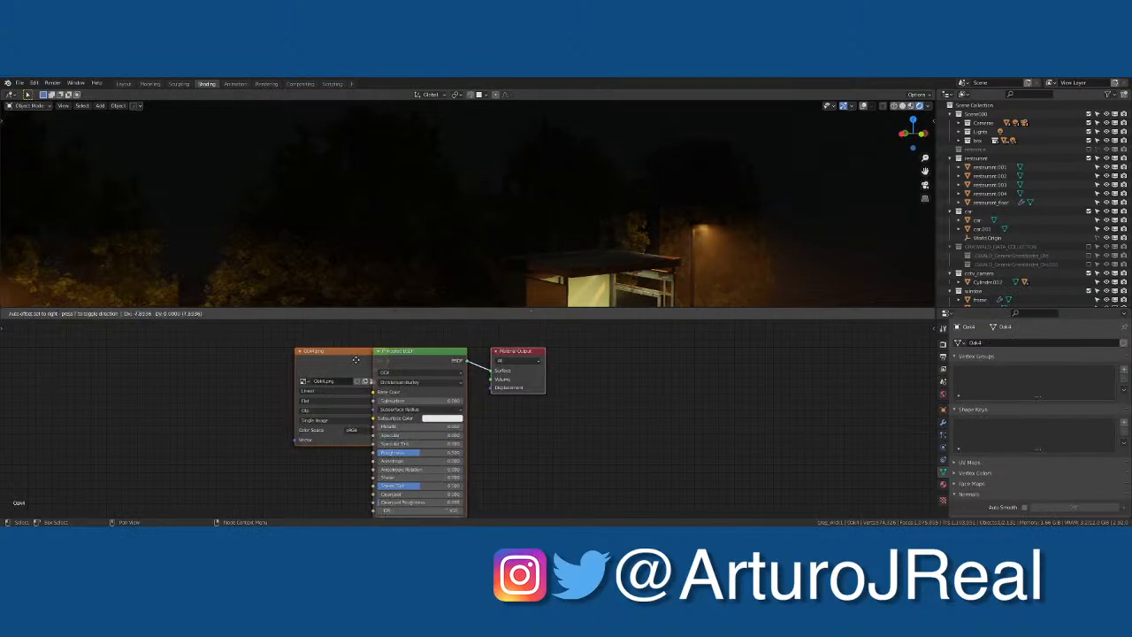
{"action": "left_click", "coordinate": [349, 362]}
{"action": "key", "text": "g"}
{"action": "left_click", "coordinate": [310, 360]}
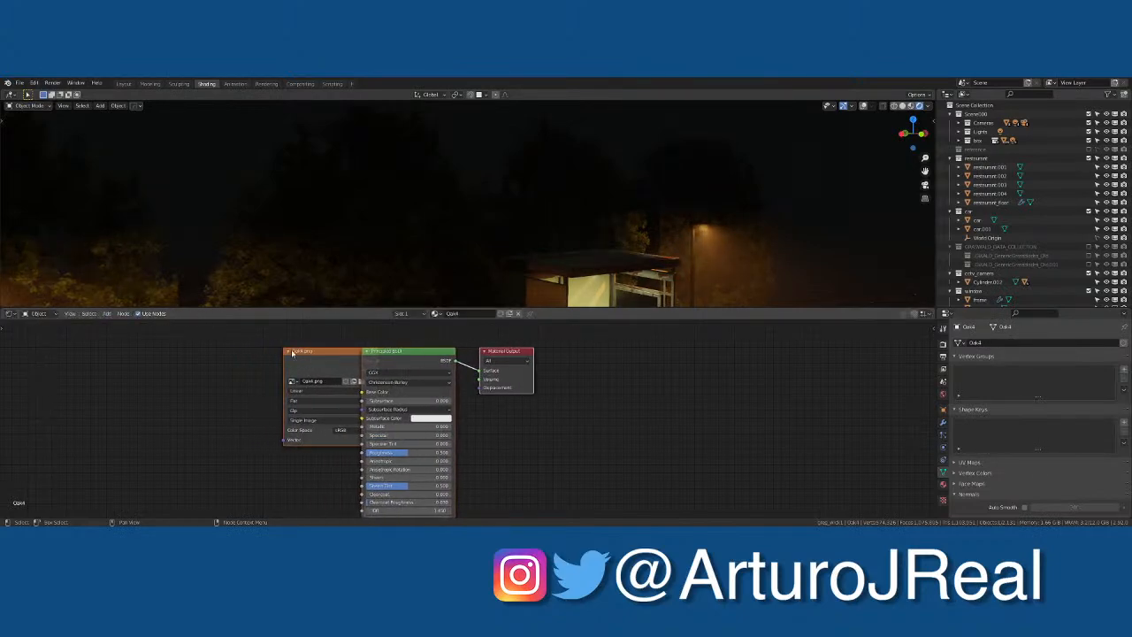
{"action": "left_click", "coordinate": [289, 352]}
{"action": "key", "text": "g"}
{"action": "left_click", "coordinate": [206, 358]}
{"action": "left_click", "coordinate": [205, 351]}
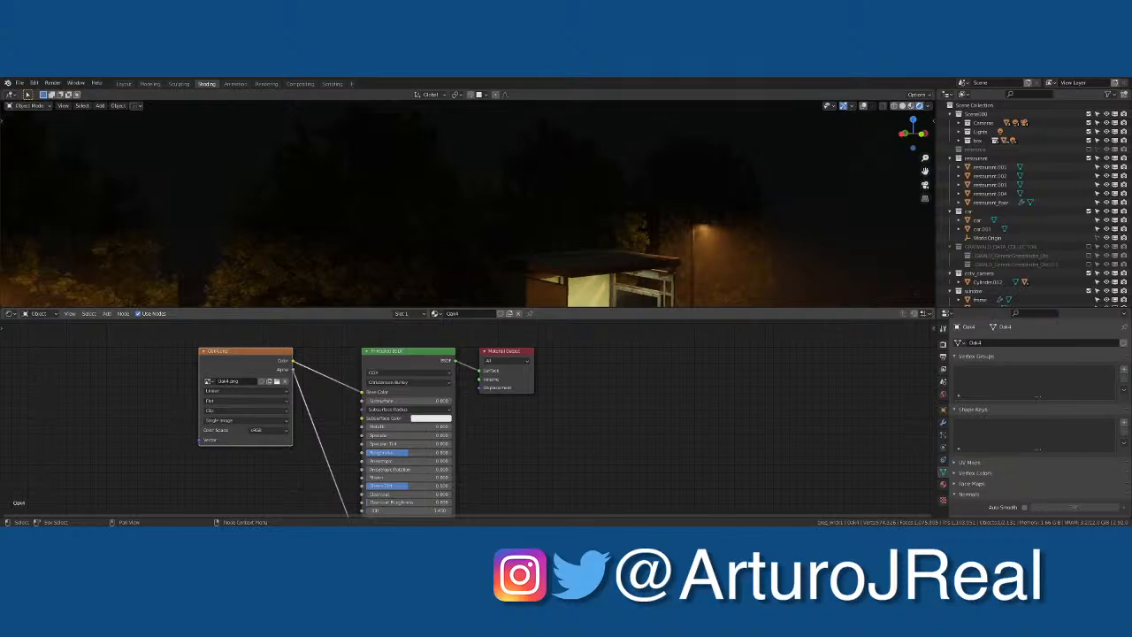
Step: Try Alpha Clip as the Oak1 material's Shadow Mode and settle on Alpha Hashed
{"action": "middle_click_drag", "start_coordinate": [531, 265], "coordinate": [348, 245]}
{"action": "left_click", "coordinate": [406, 239]}
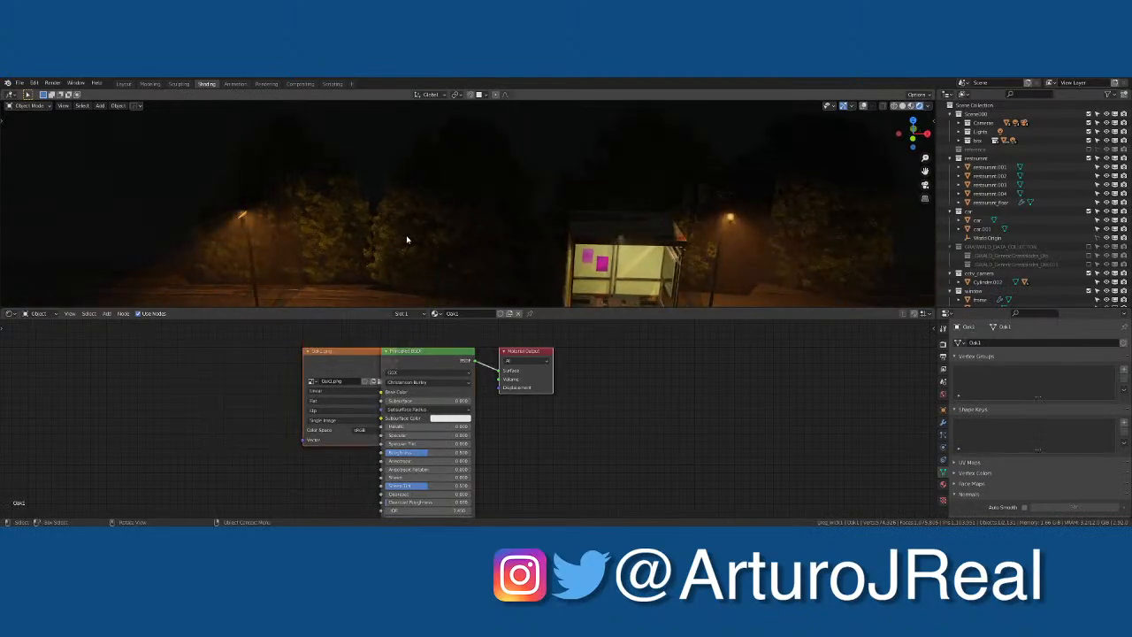
{"action": "left_click", "coordinate": [943, 484]}
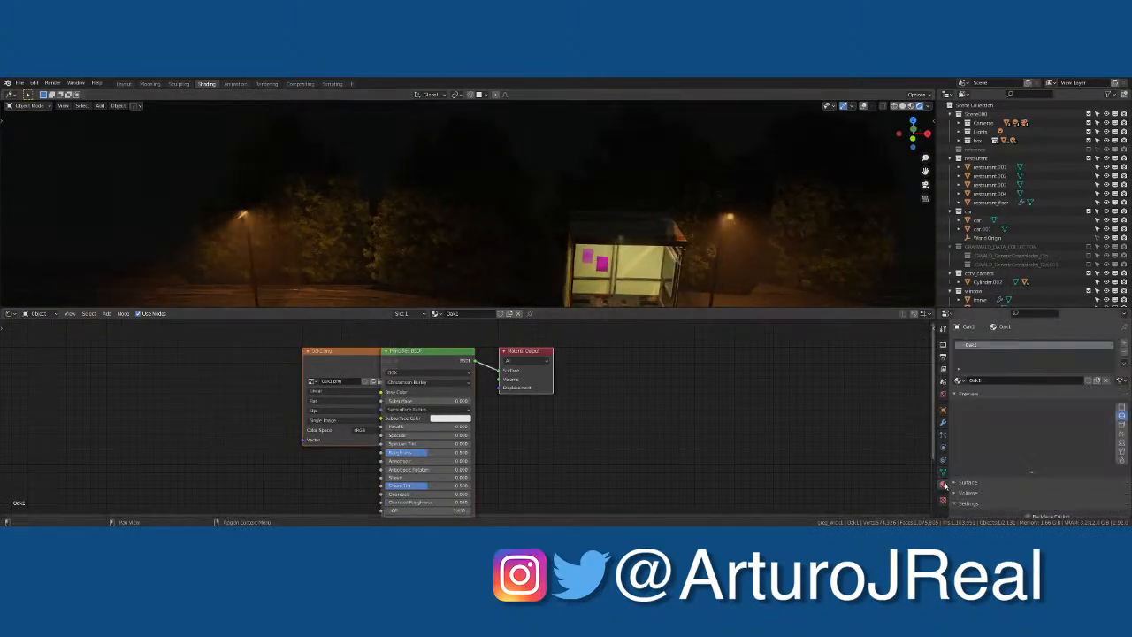
{"action": "scroll", "coordinate": [1036, 445], "scroll_direction": "down", "scroll_amount": 3}
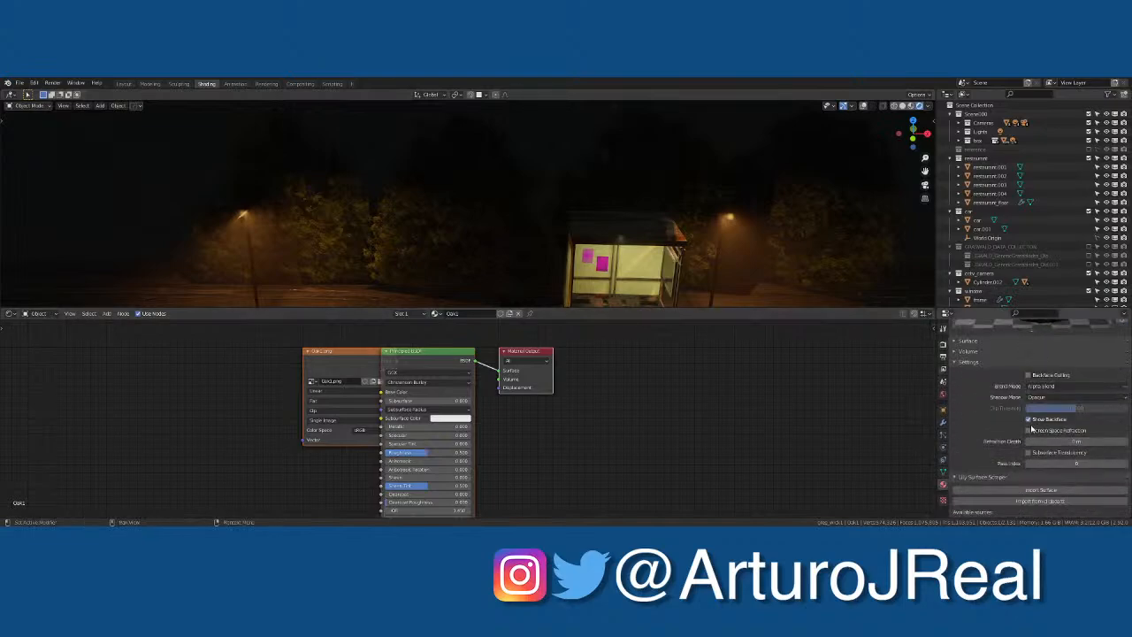
{"action": "left_click", "coordinate": [1043, 397]}
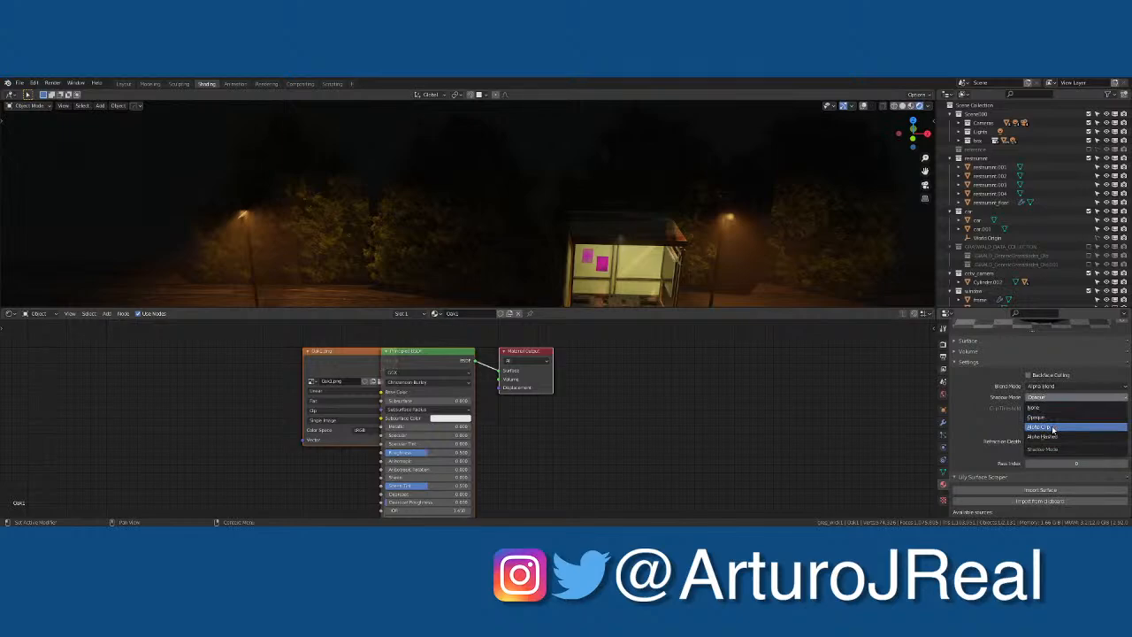
{"action": "left_click", "coordinate": [1052, 428]}
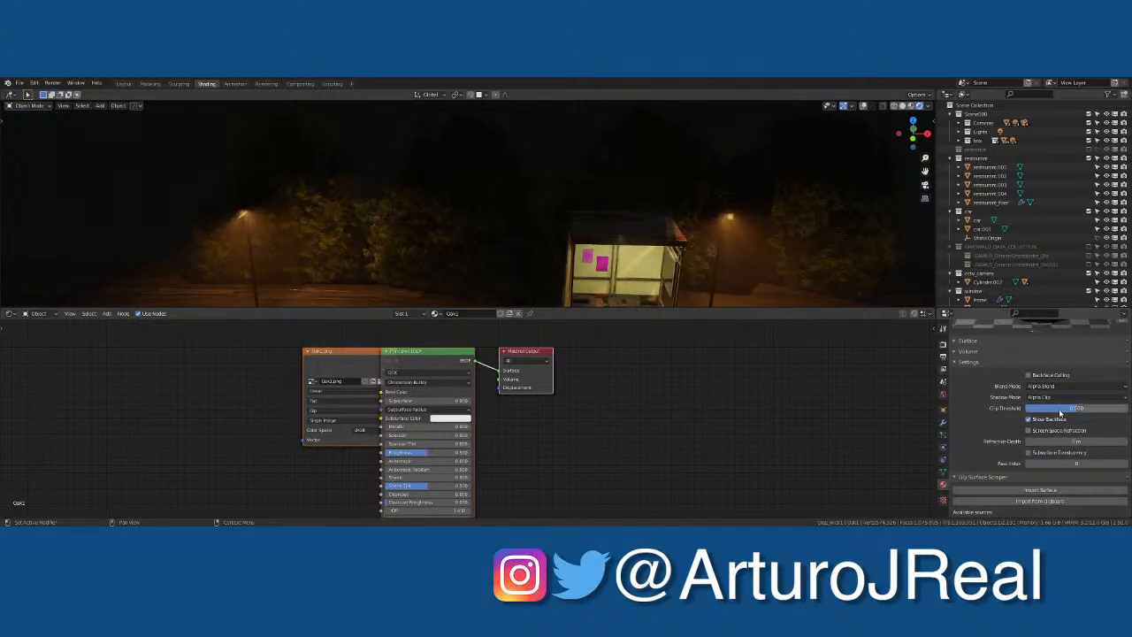
{"action": "left_click", "coordinate": [1069, 397]}
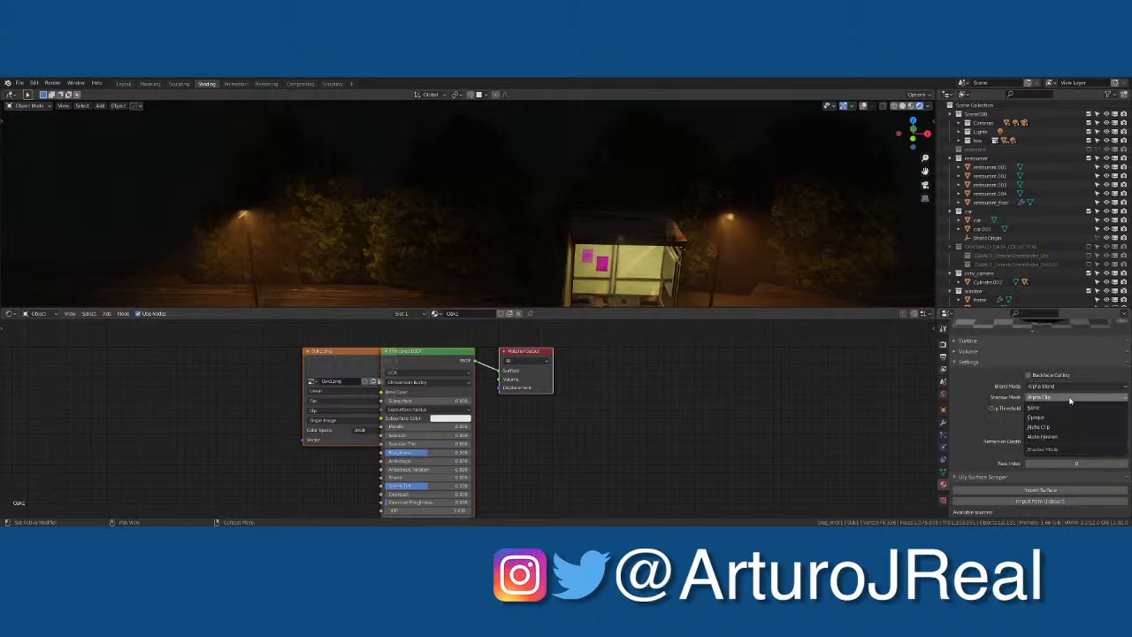
{"action": "left_click", "coordinate": [1053, 437]}
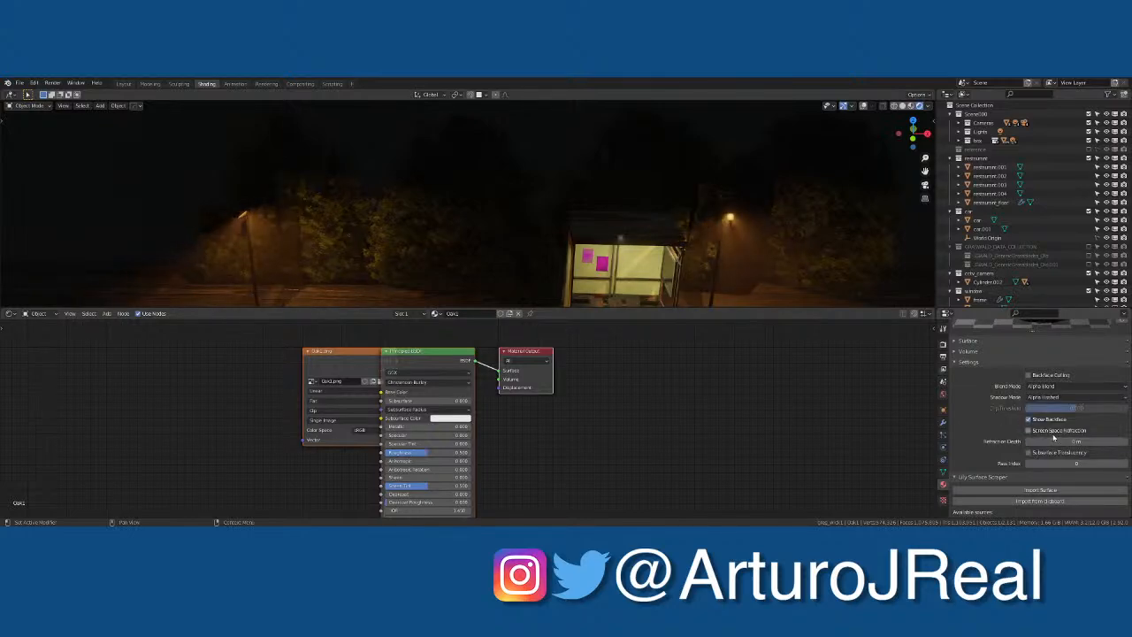
{"action": "middle_click_drag", "start_coordinate": [425, 267], "coordinate": [567, 221]}
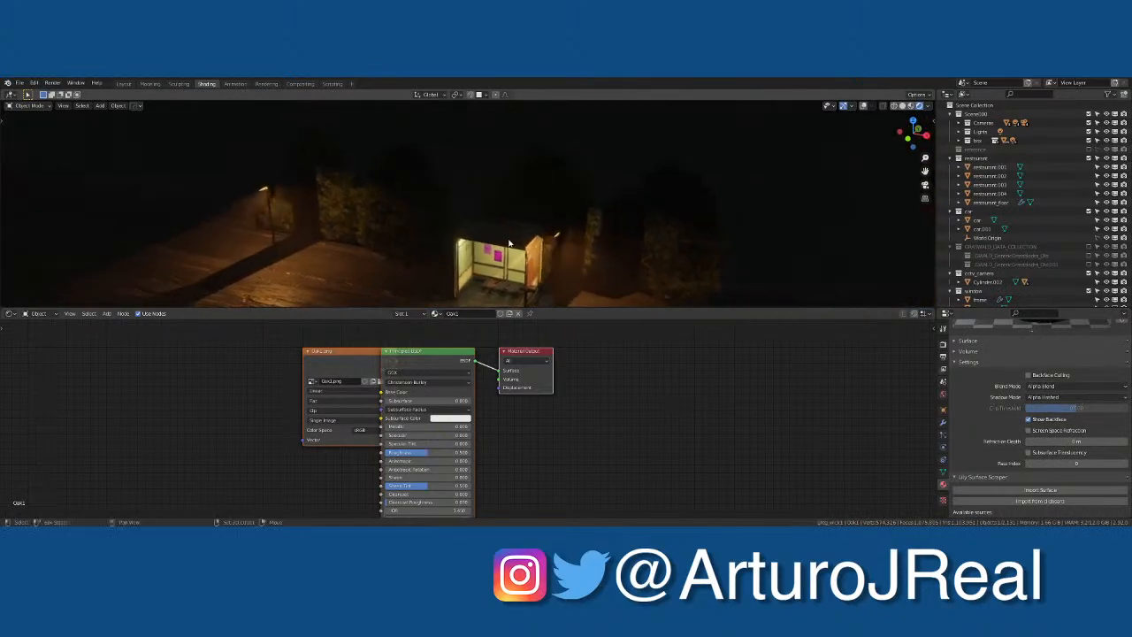
Step: Show the viewport overlays and set the Oak3 material's Shadow Mode to Alpha Clip
{"action": "left_click", "coordinate": [590, 219]}
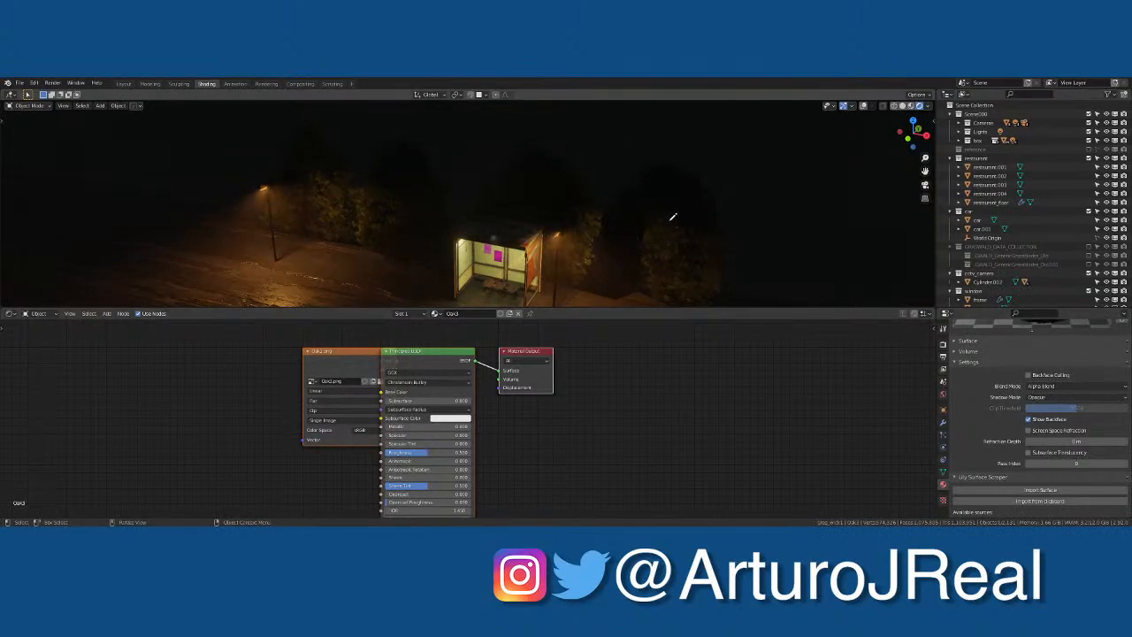
{"action": "left_click", "coordinate": [862, 104]}
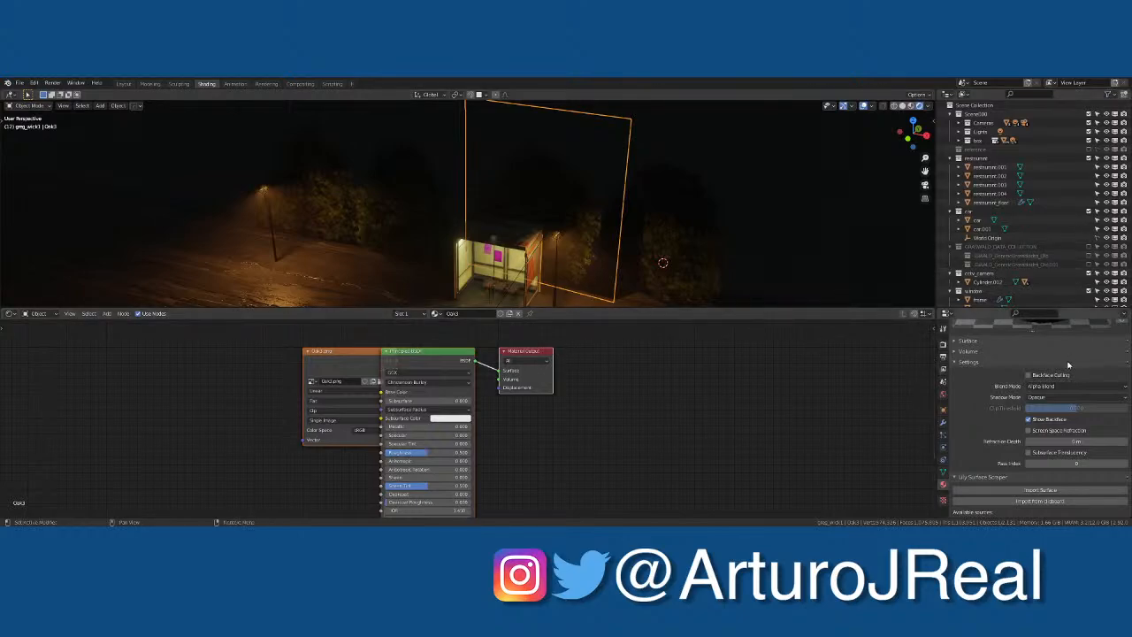
{"action": "left_click", "coordinate": [1061, 398]}
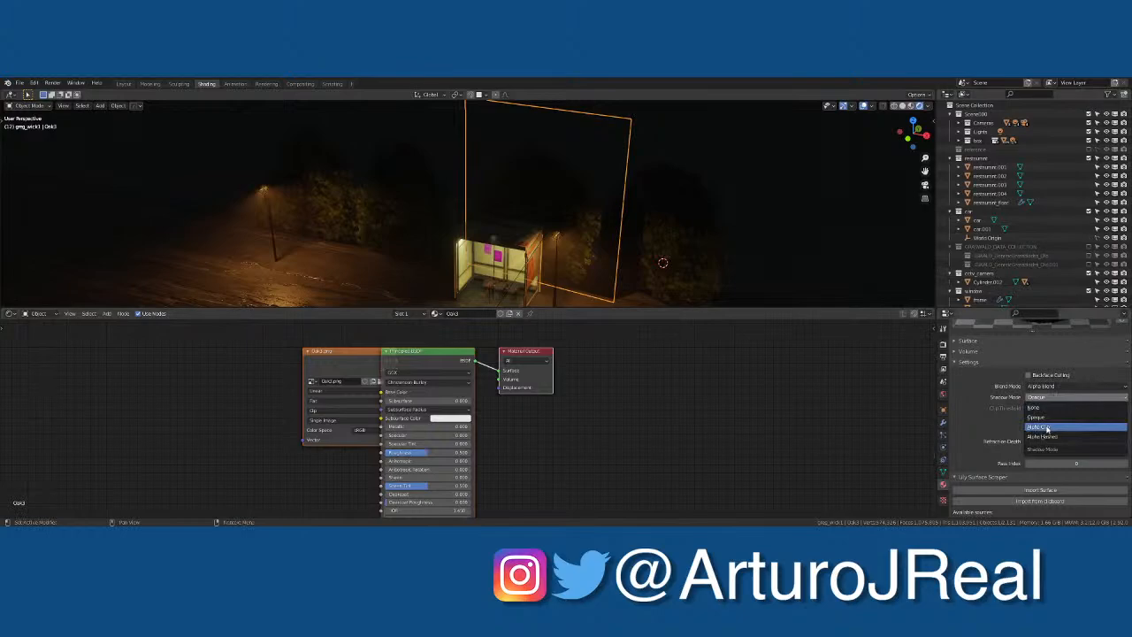
{"action": "left_click", "coordinate": [1048, 428]}
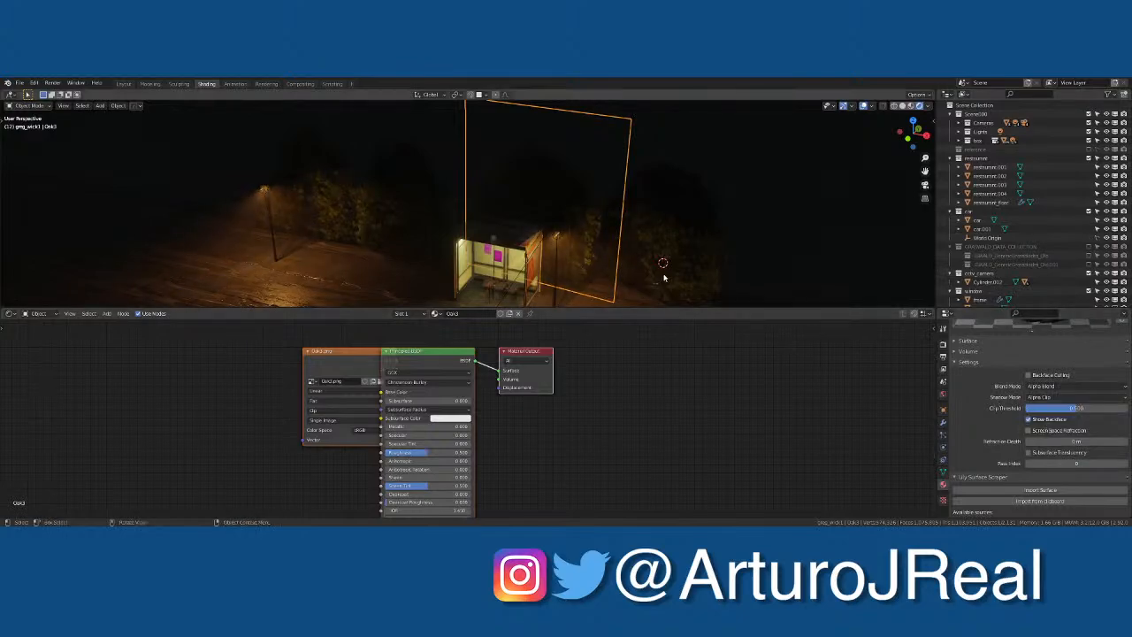
{"action": "middle_click_drag", "start_coordinate": [663, 276], "coordinate": [720, 253]}
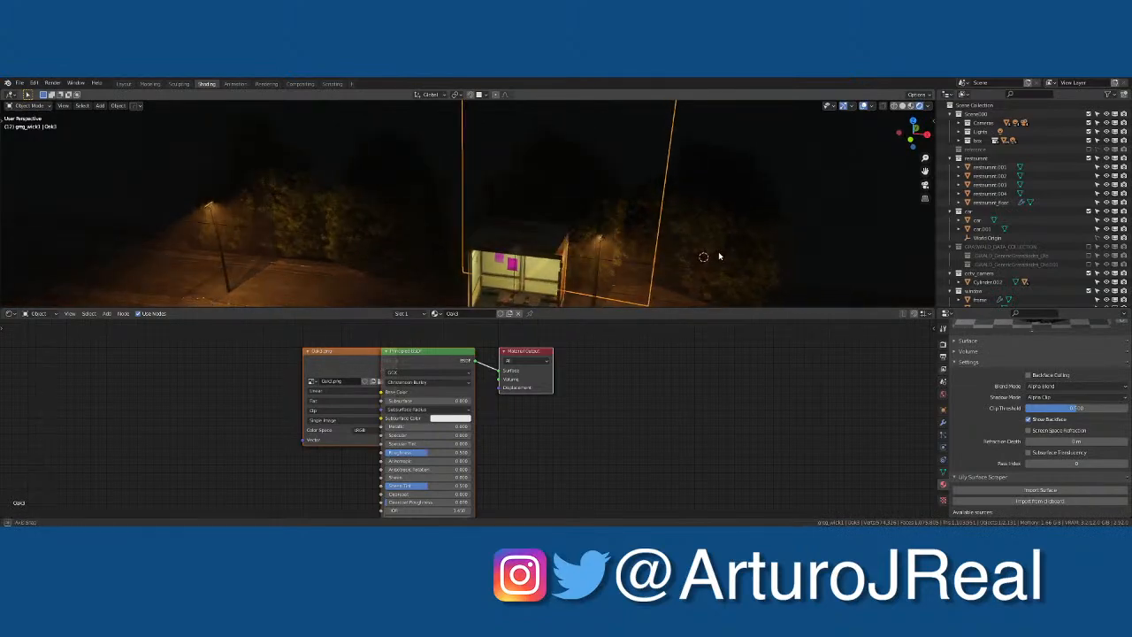
Step: Compare the None and Alpha Clip Shadow Modes on the Oak3 material, leaving it on Alpha Clip
{"action": "left_click", "coordinate": [427, 224]}
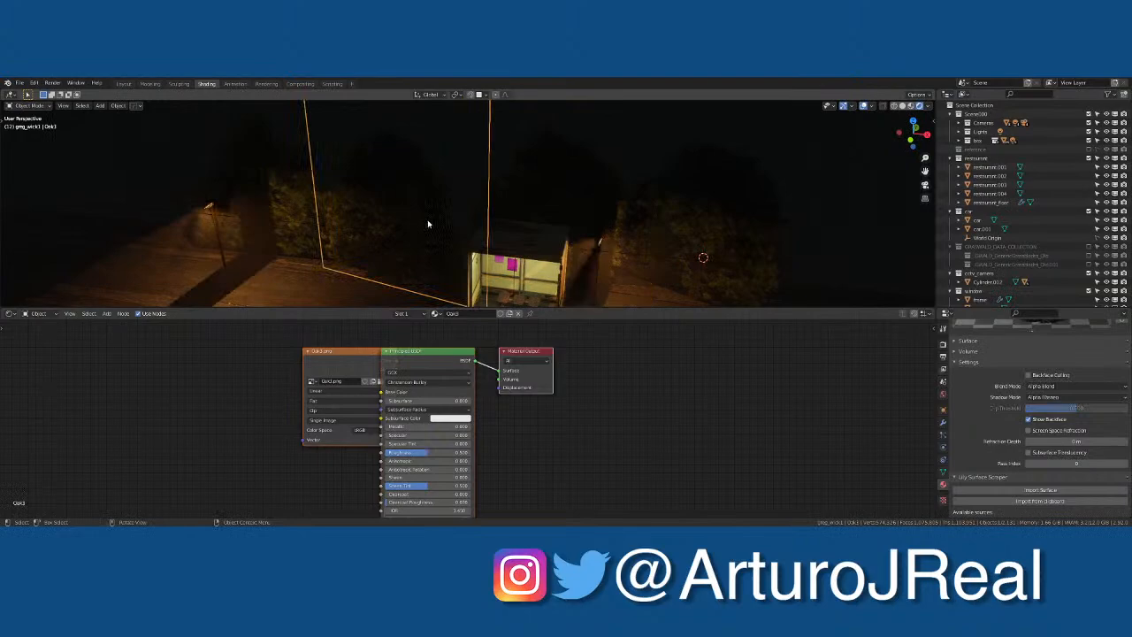
{"action": "left_click", "coordinate": [599, 216]}
{"action": "middle_click_drag", "start_coordinate": [600, 215], "coordinate": [683, 212]}
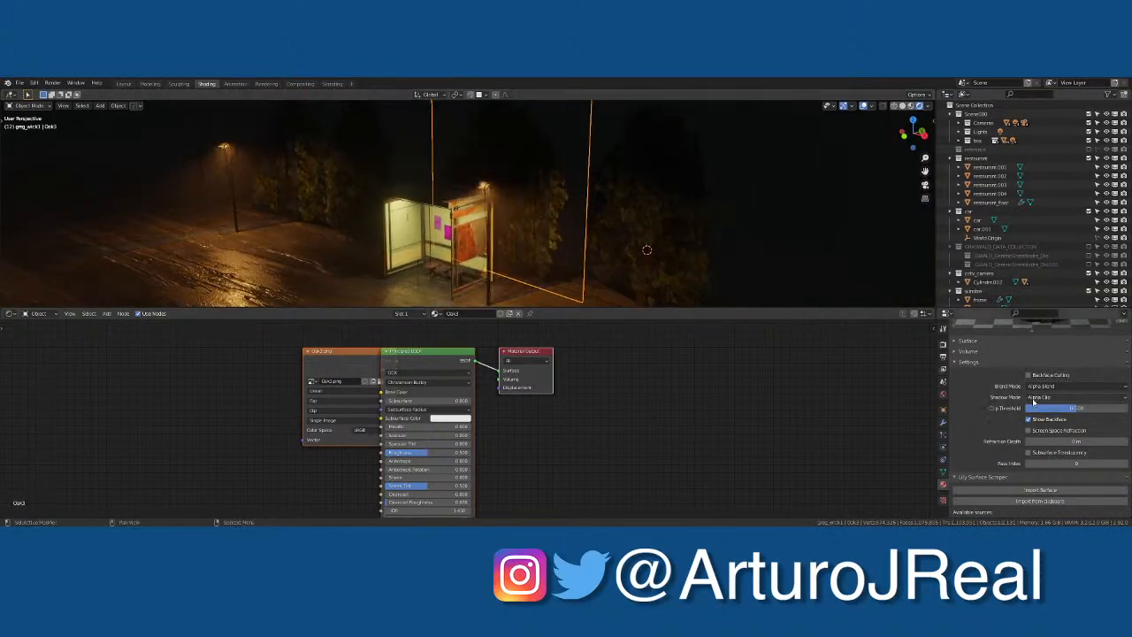
{"action": "left_click", "coordinate": [1039, 397]}
{"action": "left_click", "coordinate": [1036, 407]}
{"action": "middle_click_drag", "start_coordinate": [730, 271], "coordinate": [652, 227]}
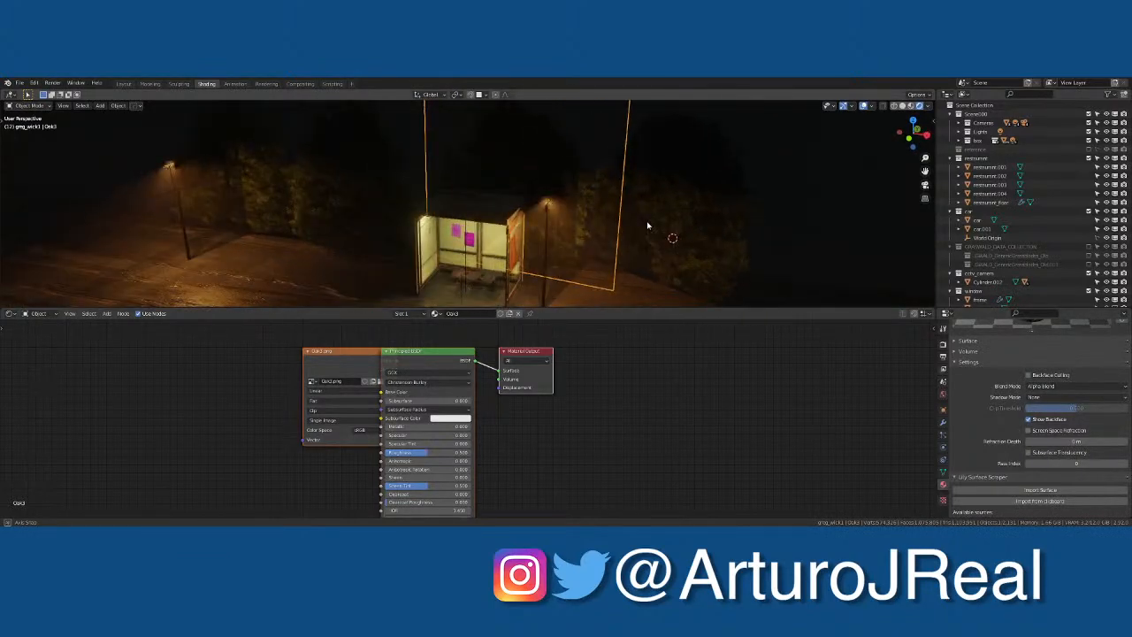
{"action": "left_click", "coordinate": [1055, 397]}
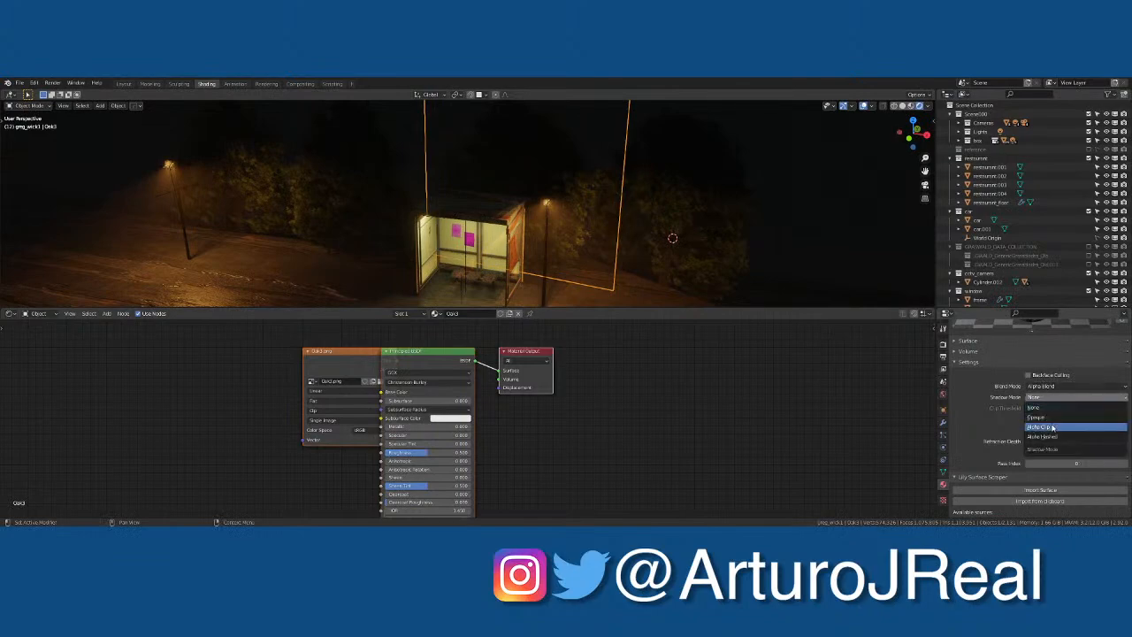
{"action": "left_click", "coordinate": [1053, 427]}
{"action": "middle_click_drag", "start_coordinate": [713, 257], "coordinate": [722, 257]}
{"action": "scroll", "coordinate": [723, 258], "scroll_direction": "up", "scroll_amount": 1}
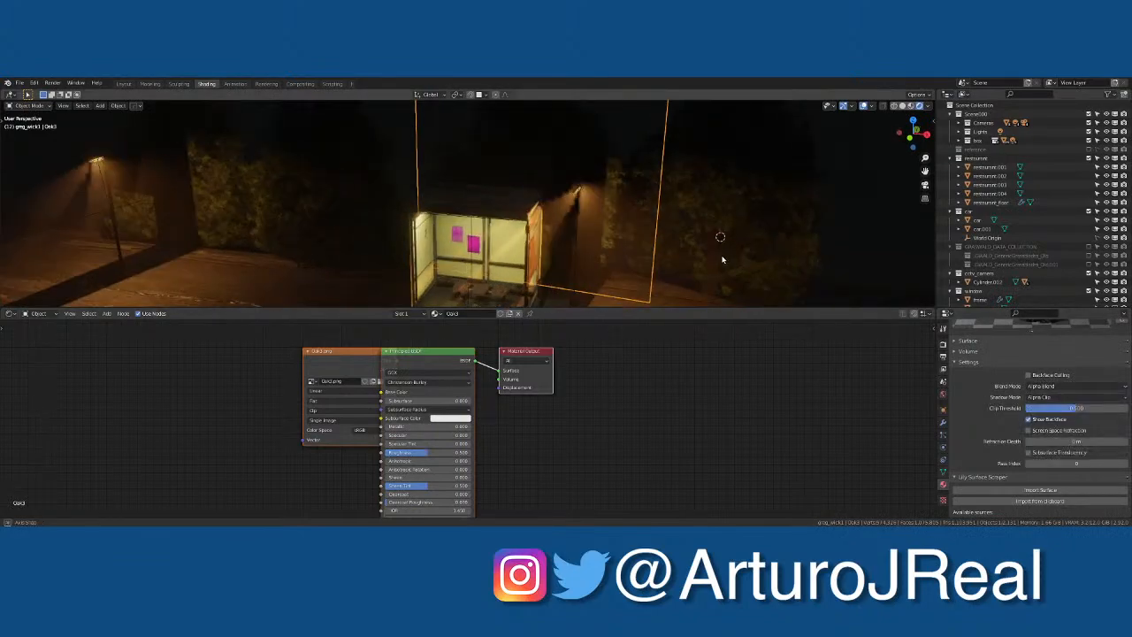
Step: Move the Oak3 tree plane along the X axis, keeping it behind the bus shelter
{"action": "key", "text": "g"}
{"action": "key", "text": "x"}
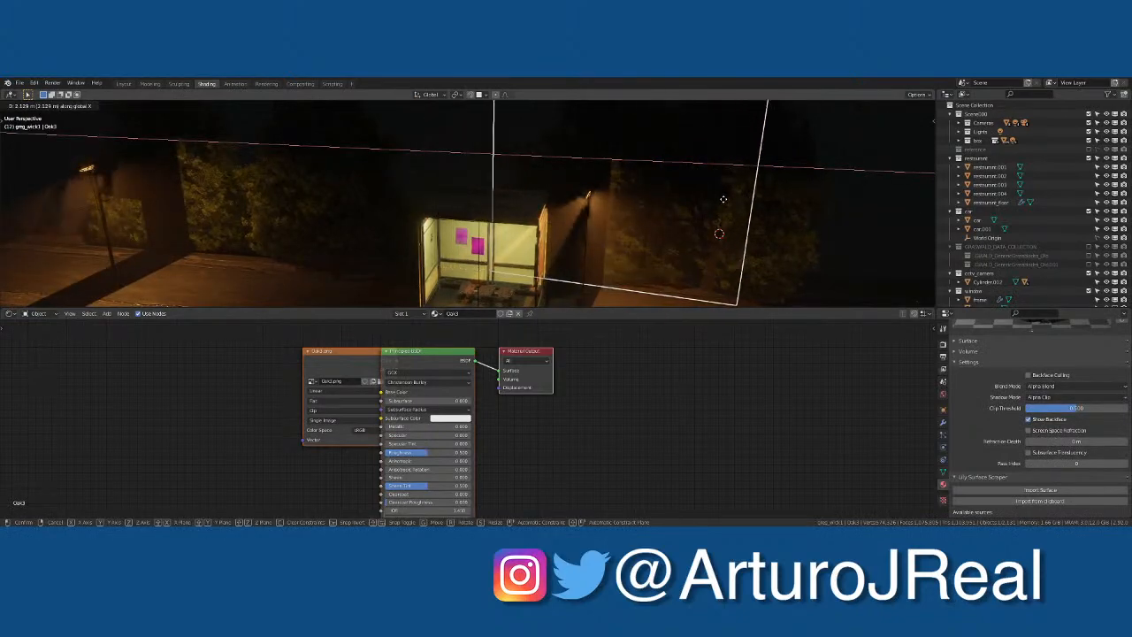
{"action": "left_click", "coordinate": [648, 173]}
{"action": "middle_click_drag", "start_coordinate": [647, 173], "coordinate": [692, 179]}
{"action": "scroll", "coordinate": [657, 187], "scroll_direction": "down", "scroll_amount": 2}
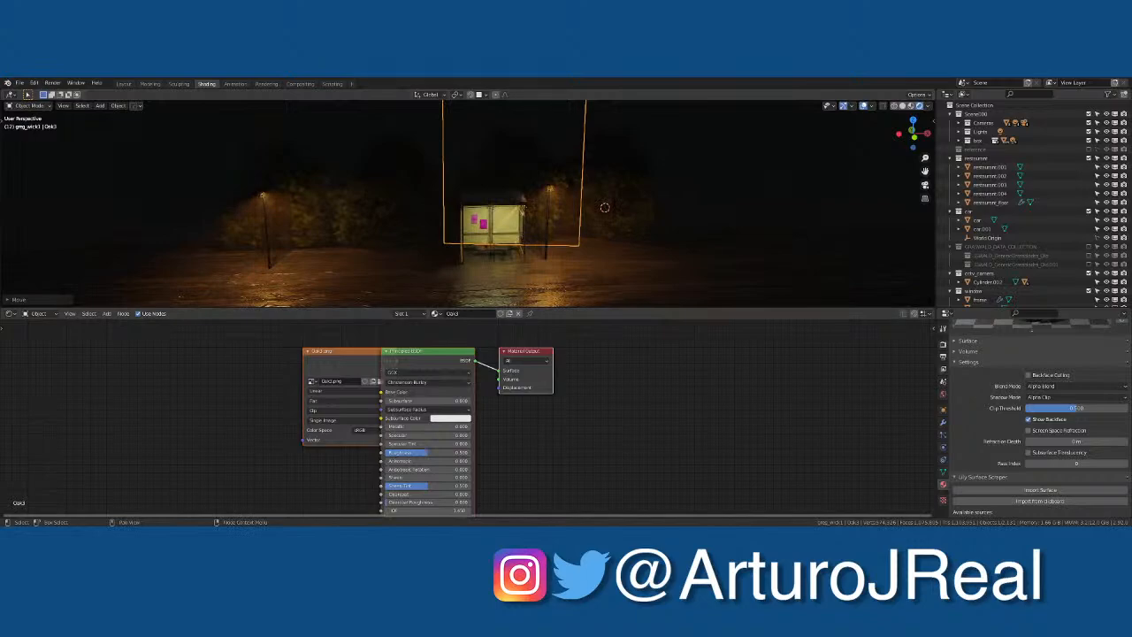
Step: Set the Oak1 material's Shadow Mode to Alpha Clip
{"action": "middle_click_drag", "start_coordinate": [430, 288], "coordinate": [447, 237]}
{"action": "scroll", "coordinate": [430, 276], "scroll_direction": "up", "scroll_amount": 1}
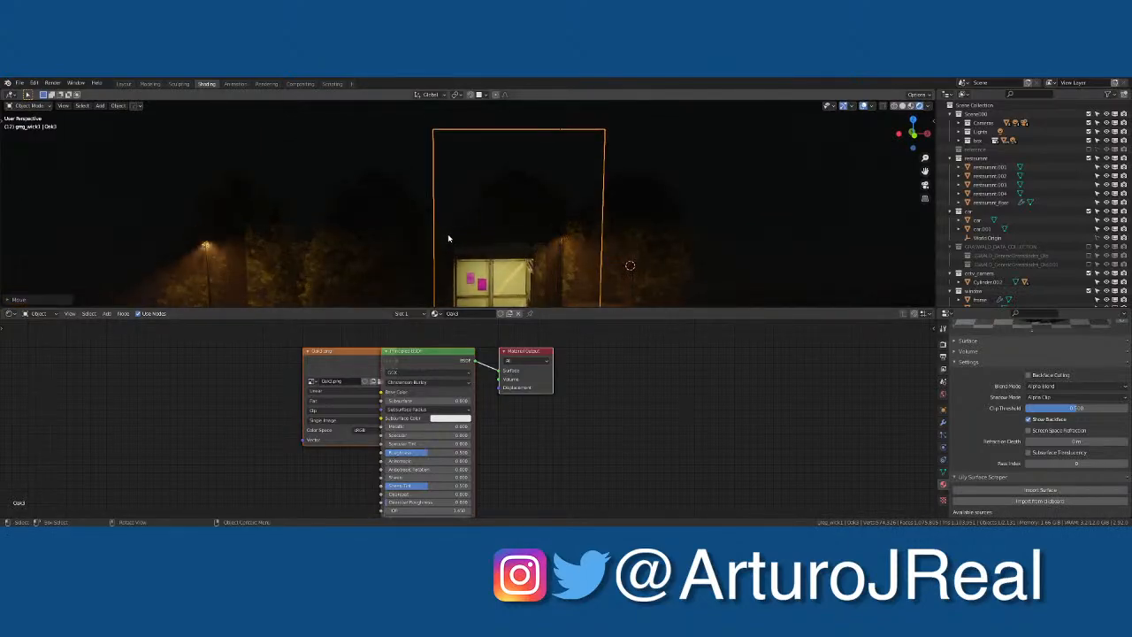
{"action": "left_click", "coordinate": [367, 249]}
{"action": "left_click", "coordinate": [1063, 397]}
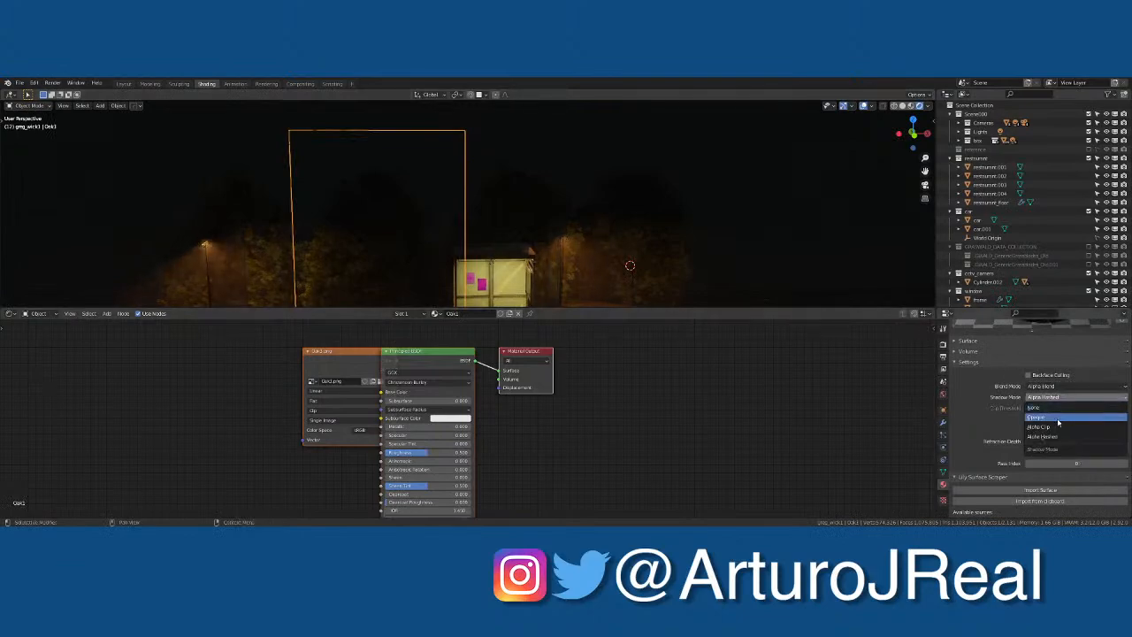
{"action": "left_click", "coordinate": [1057, 426]}
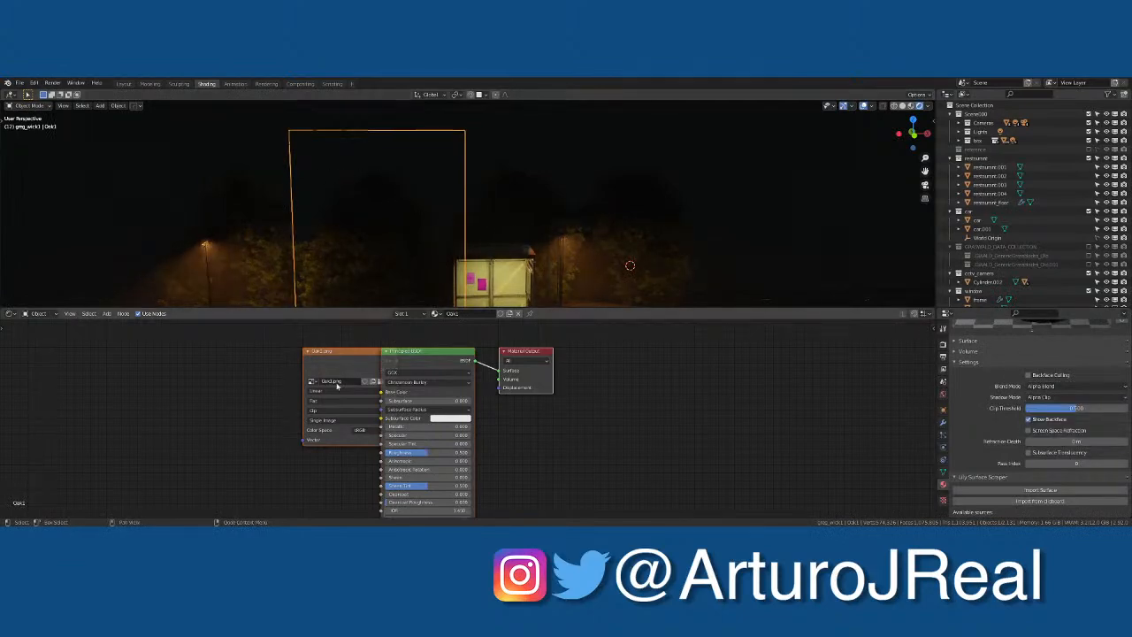
Step: Set the Shadow Mode of the Oak2 and Oak4 materials to Alpha Clip
{"action": "left_click", "coordinate": [268, 252]}
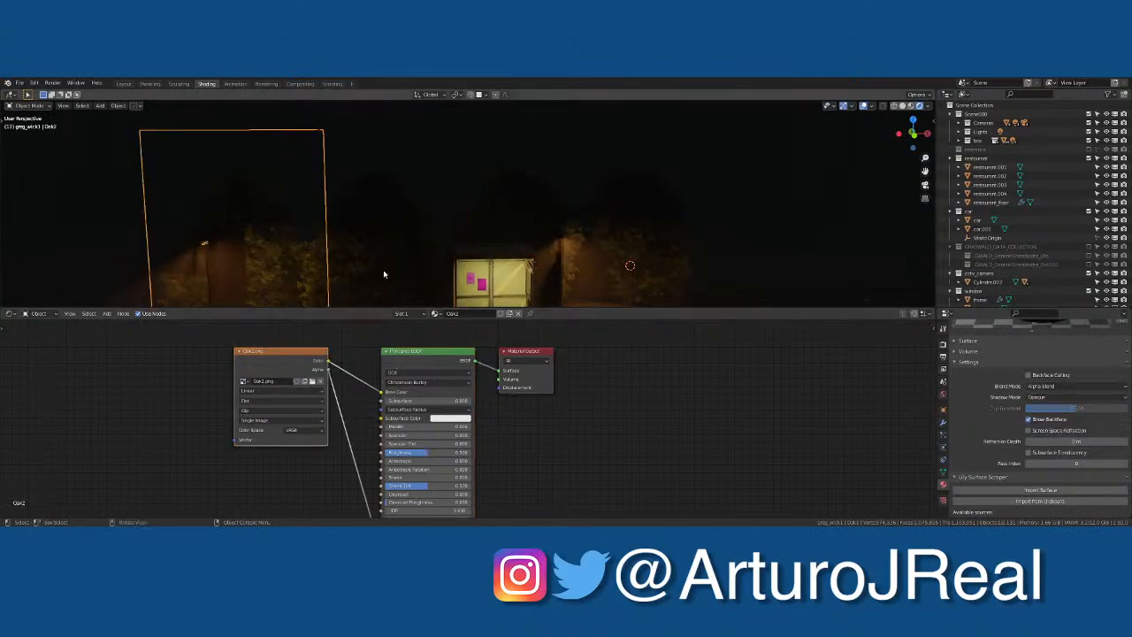
{"action": "left_click", "coordinate": [1082, 397]}
{"action": "left_click", "coordinate": [719, 293]}
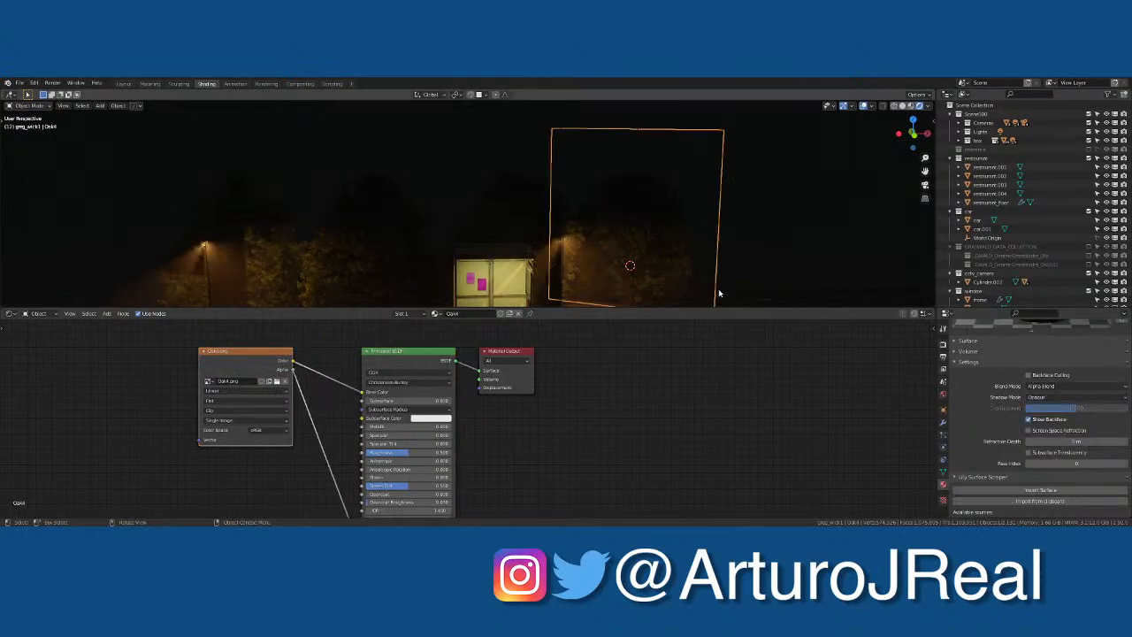
{"action": "left_click", "coordinate": [1081, 397]}
{"action": "left_click", "coordinate": [1058, 427]}
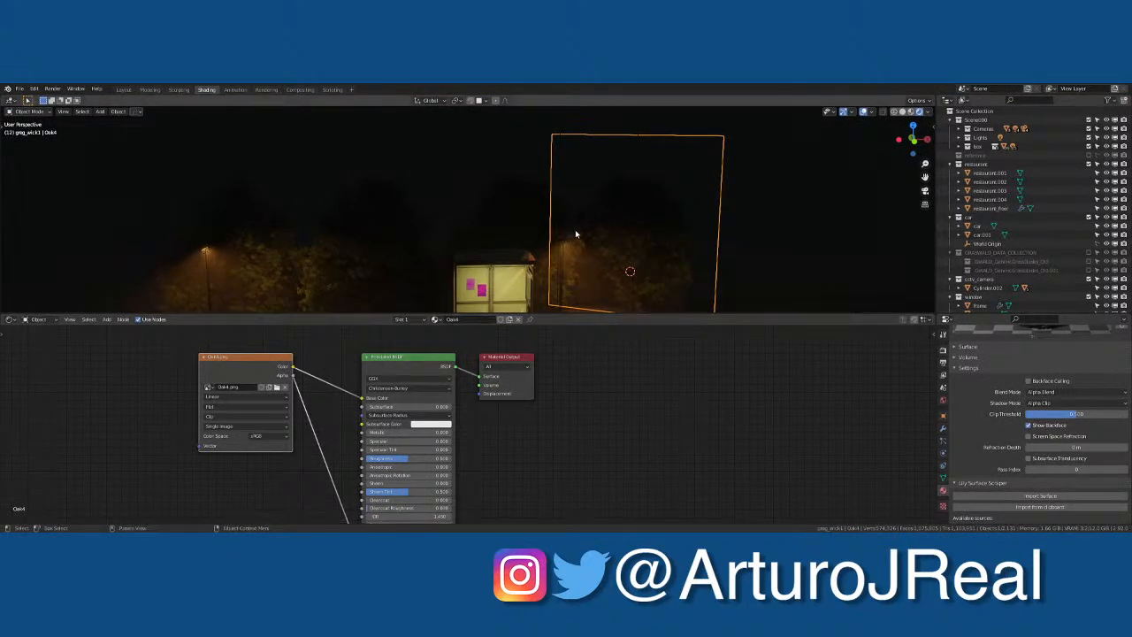
Step: Duplicate all four oak tree planes and slide the copies along negative X to extend the tree row past the street lamp
{"action": "middle_click_drag", "start_coordinate": [575, 229], "coordinate": [508, 236]}
{"action": "left_click", "coordinate": [508, 236]}
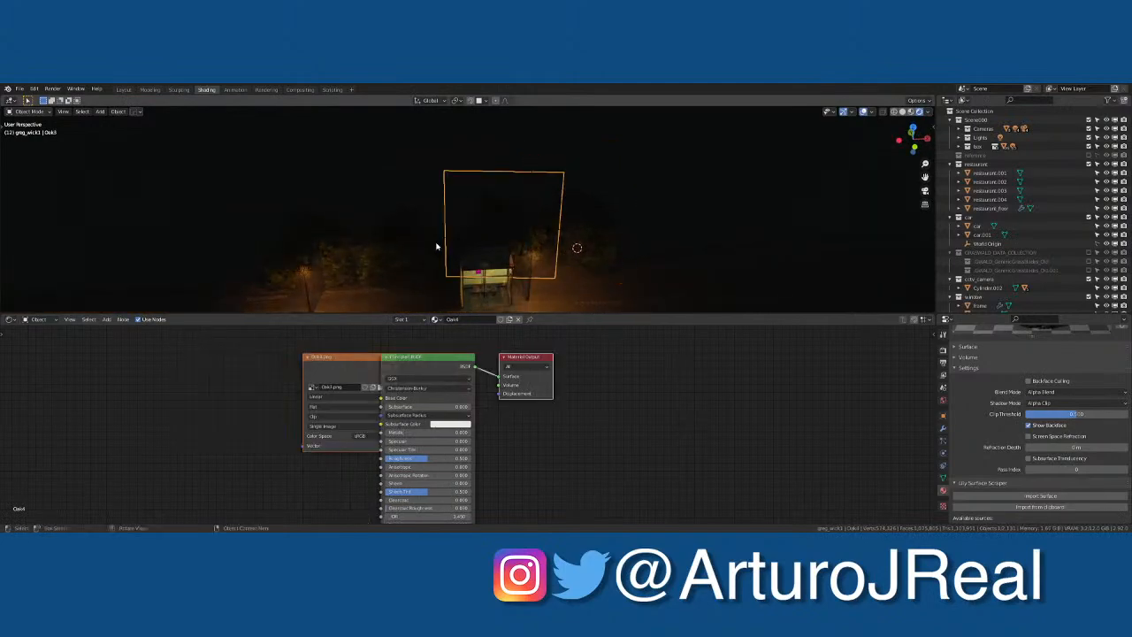
{"action": "left_click", "coordinate": [379, 248], "text": "shift"}
{"action": "left_click", "coordinate": [339, 245], "text": "shift"}
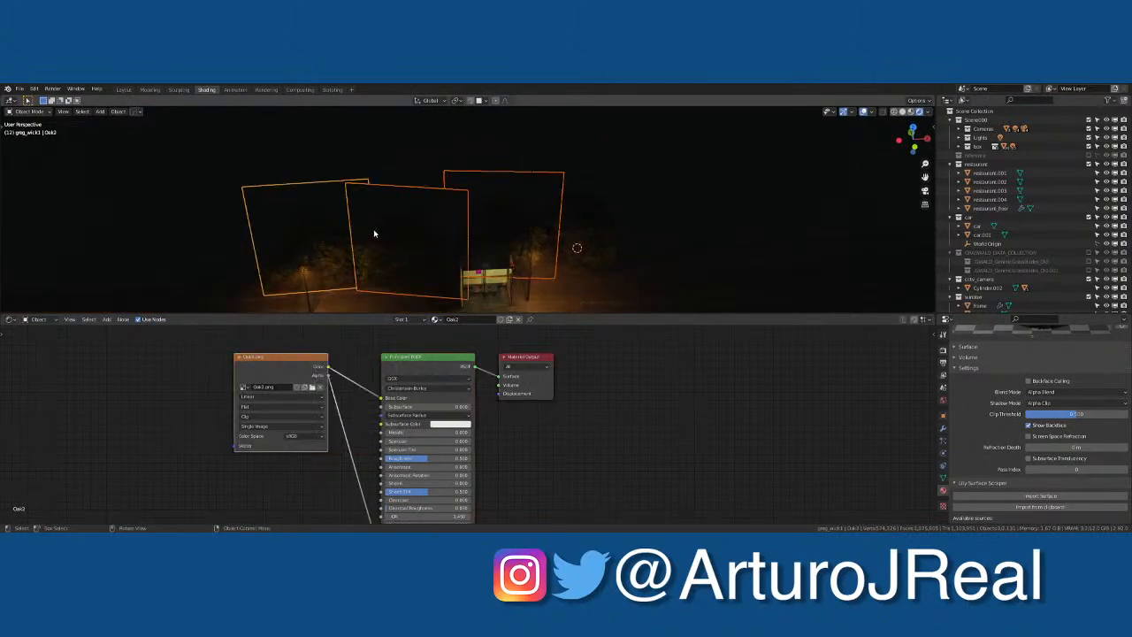
{"action": "left_click", "coordinate": [586, 221], "text": "shift"}
{"action": "middle_click_drag", "start_coordinate": [599, 245], "coordinate": [581, 264]}
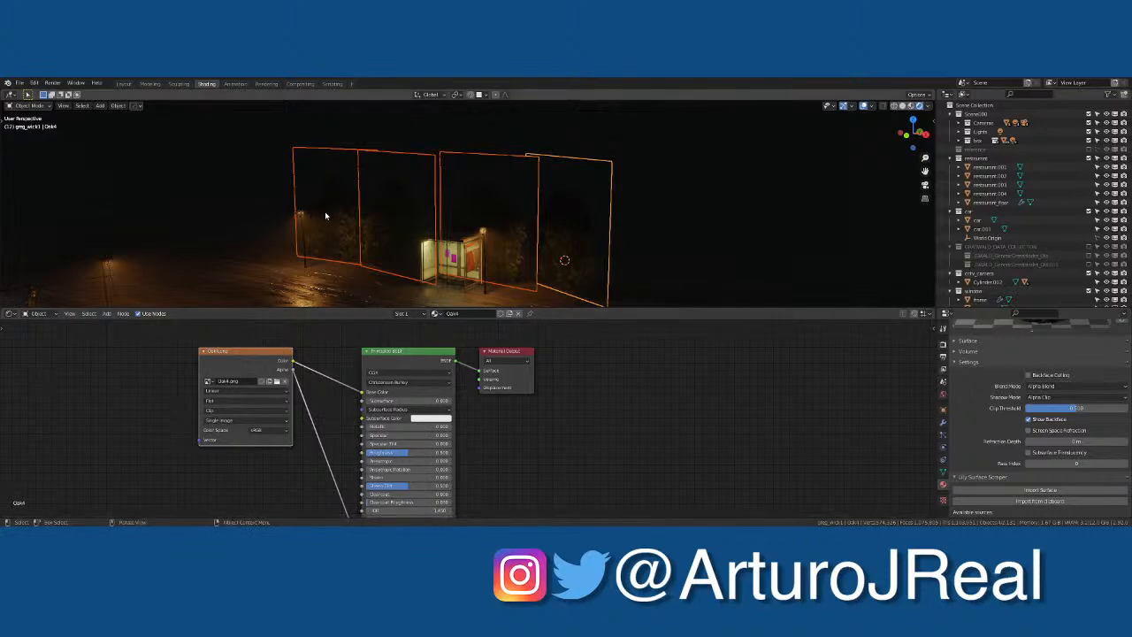
{"action": "middle_click_drag", "start_coordinate": [442, 248], "coordinate": [356, 229]}
{"action": "key", "text": "g"}
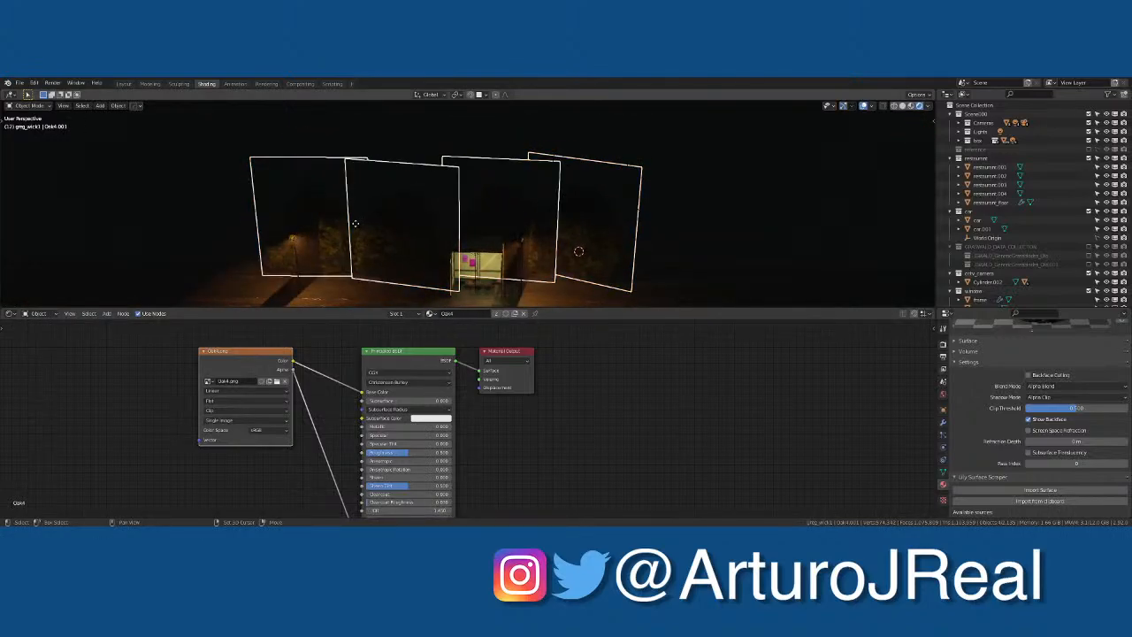
{"action": "key", "text": "x"}
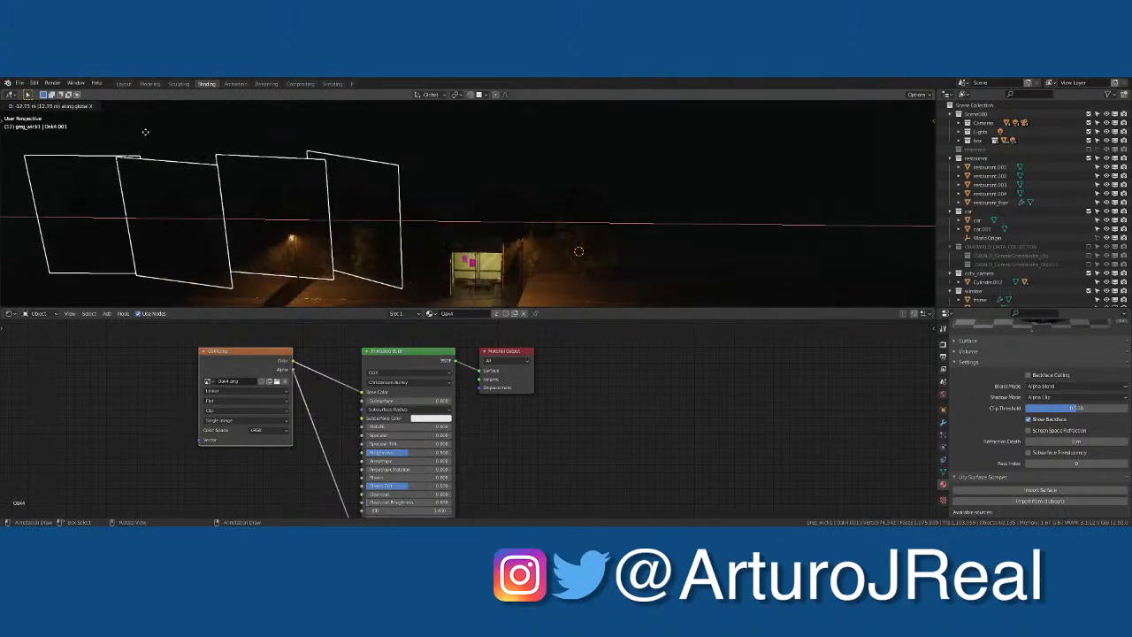
{"action": "left_click", "coordinate": [192, 129]}
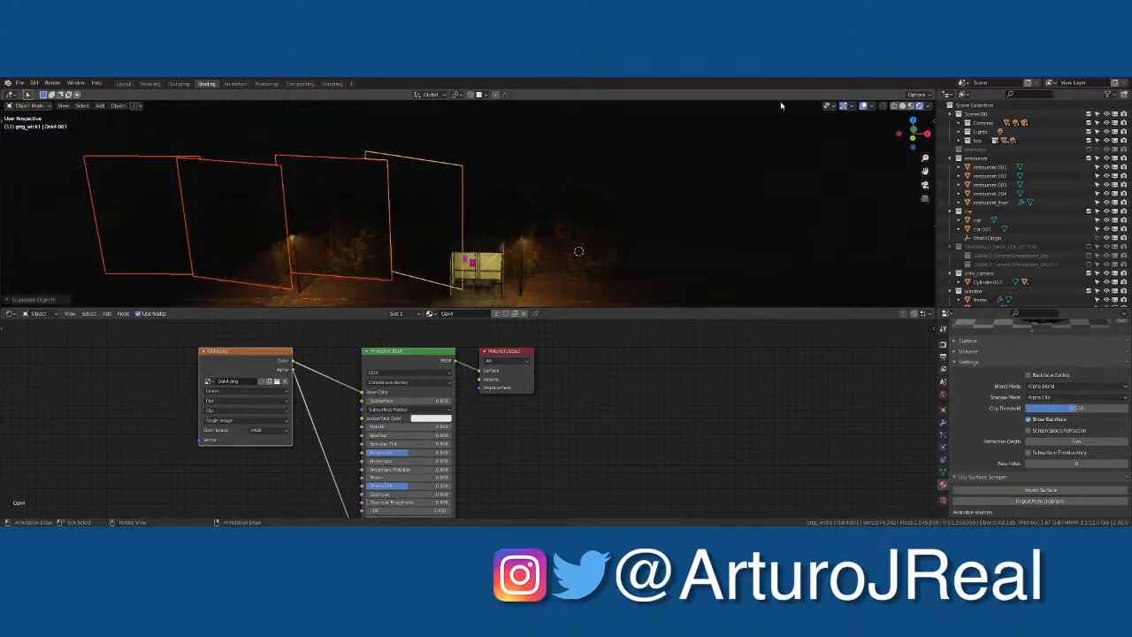
Step: Switch the viewport to solid shading and move the four duplicated trees along the Y axis behind the original row
{"action": "left_click", "coordinate": [903, 105]}
{"action": "middle_click_drag", "start_coordinate": [619, 203], "coordinate": [536, 227]}
{"action": "key", "text": "g"}
{"action": "key", "text": "y"}
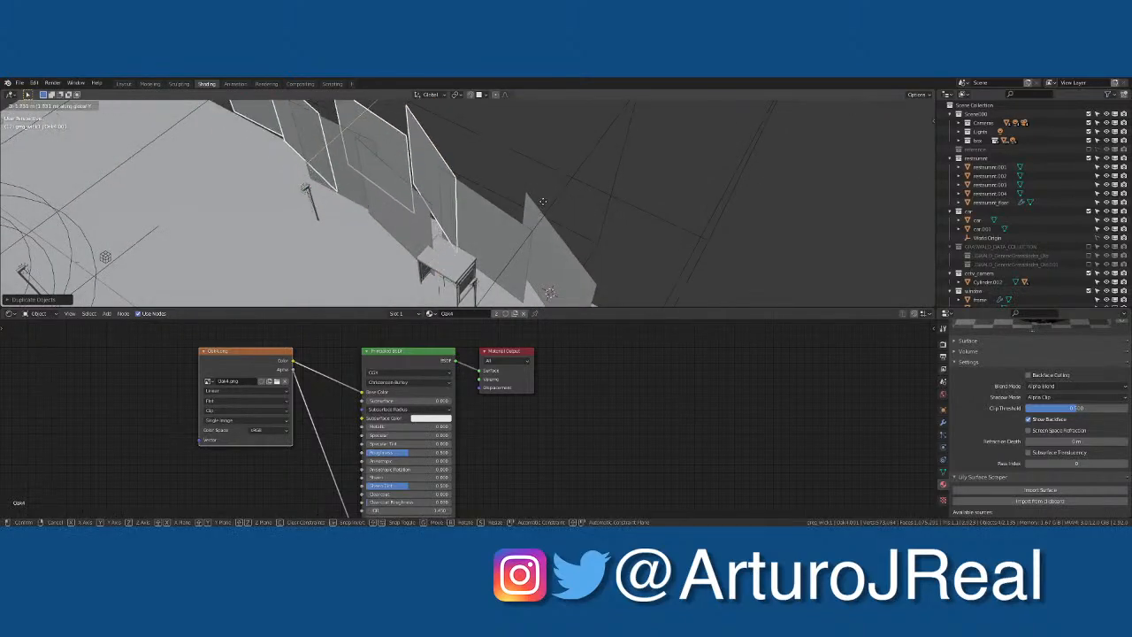
{"action": "left_click", "coordinate": [531, 205]}
{"action": "middle_click_drag", "start_coordinate": [505, 207], "coordinate": [448, 188]}
Step: Move the Oak1 copy along the Y axis and rotate it slightly about the Z axis
{"action": "left_click", "coordinate": [272, 237]}
{"action": "key", "text": "g"}
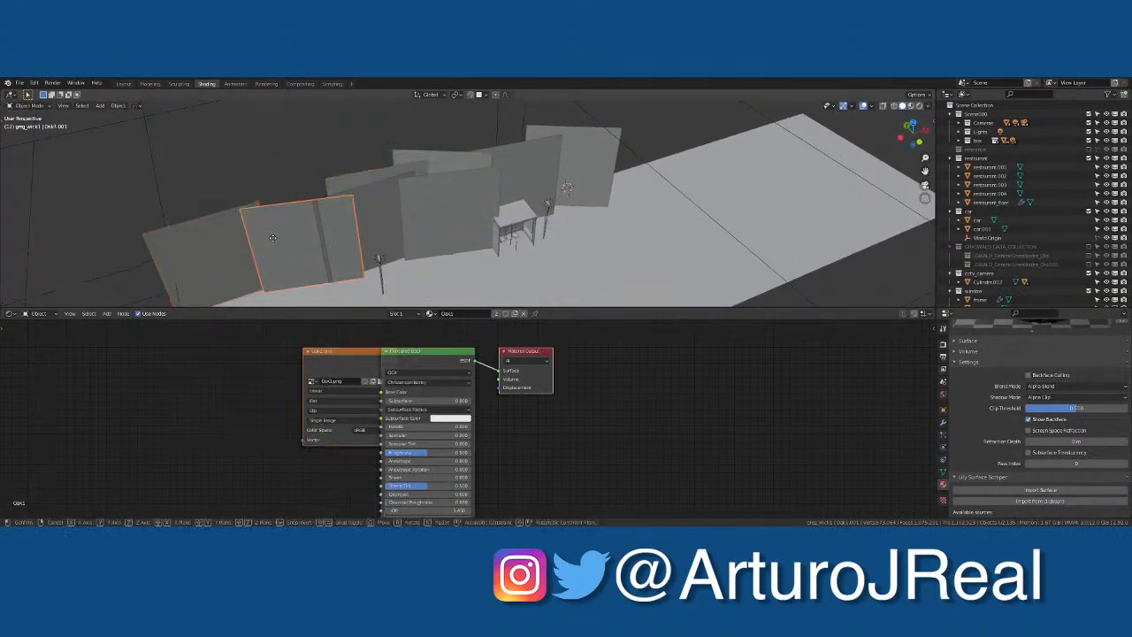
{"action": "key", "text": "y"}
{"action": "left_click", "coordinate": [274, 241]}
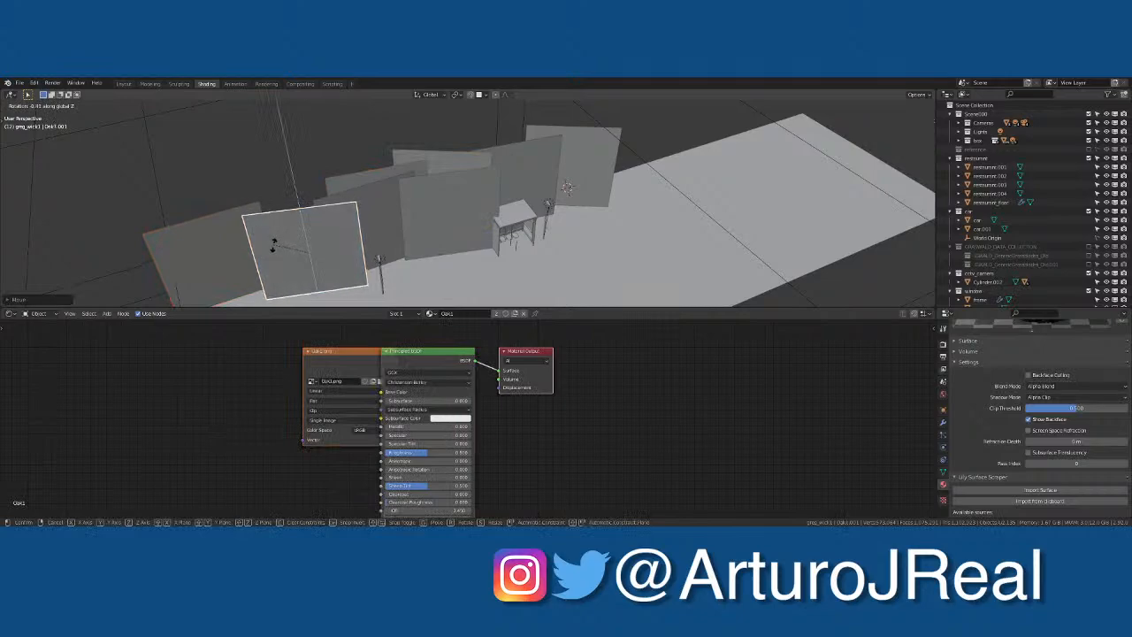
{"action": "left_click", "coordinate": [229, 228]}
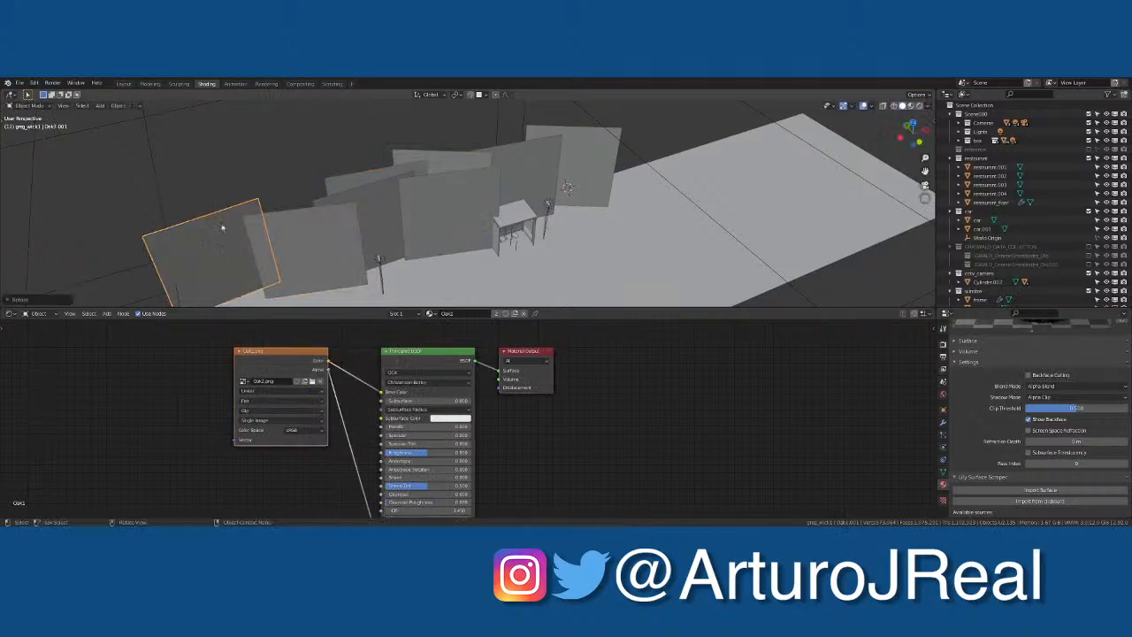
Step: Scale the Oak3 copy up by a factor of about 1.15 and raise it along the Z axis
{"action": "left_click", "coordinate": [390, 167]}
{"action": "key", "text": "g"}
{"action": "key", "text": "z"}
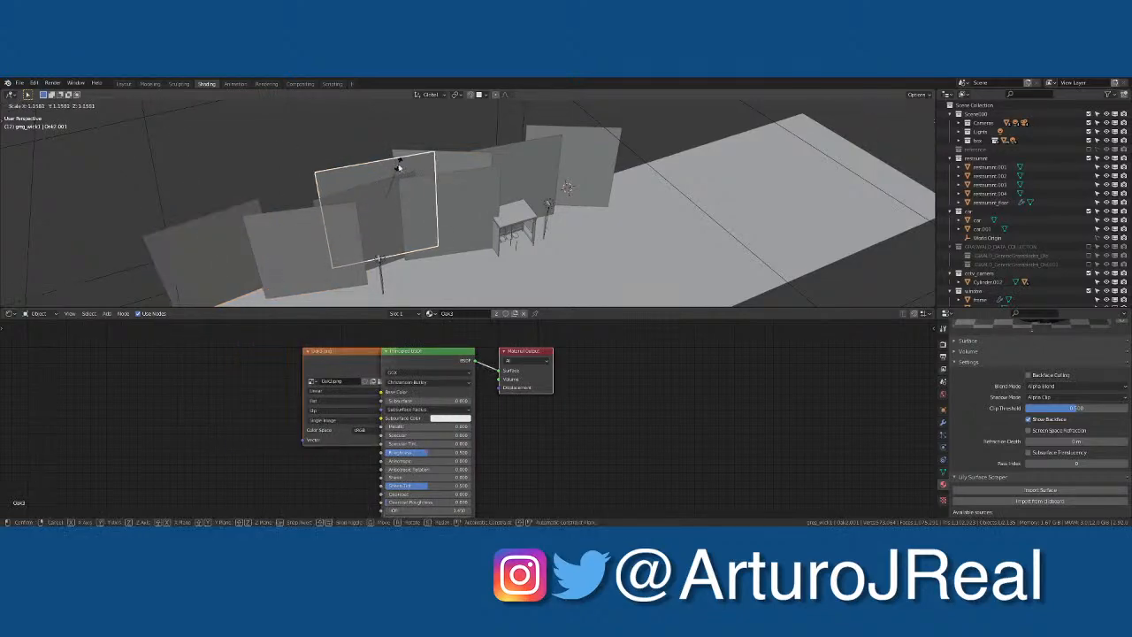
{"action": "left_click", "coordinate": [398, 161]}
Step: Shift the Oak4 copy and the original Oak3 tree slightly along the X axis
{"action": "left_click", "coordinate": [453, 164]}
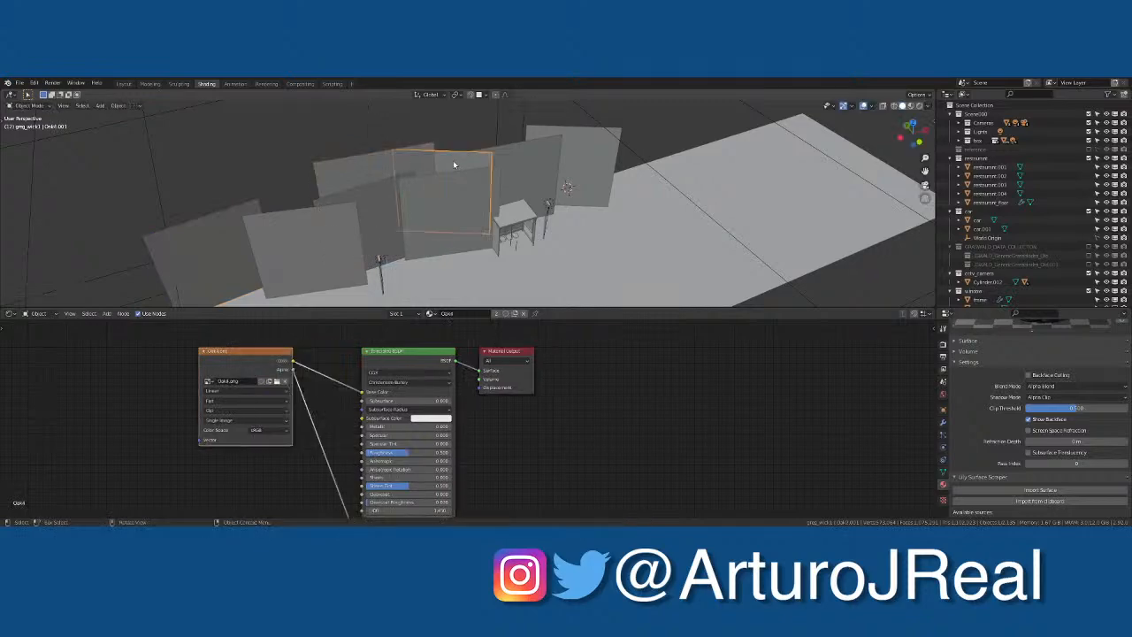
{"action": "key", "text": "g"}
{"action": "key", "text": "x"}
{"action": "left_click", "coordinate": [456, 161]}
{"action": "left_click", "coordinate": [520, 159]}
{"action": "key", "text": "g"}
{"action": "key", "text": "x"}
{"action": "left_click", "coordinate": [525, 157]}
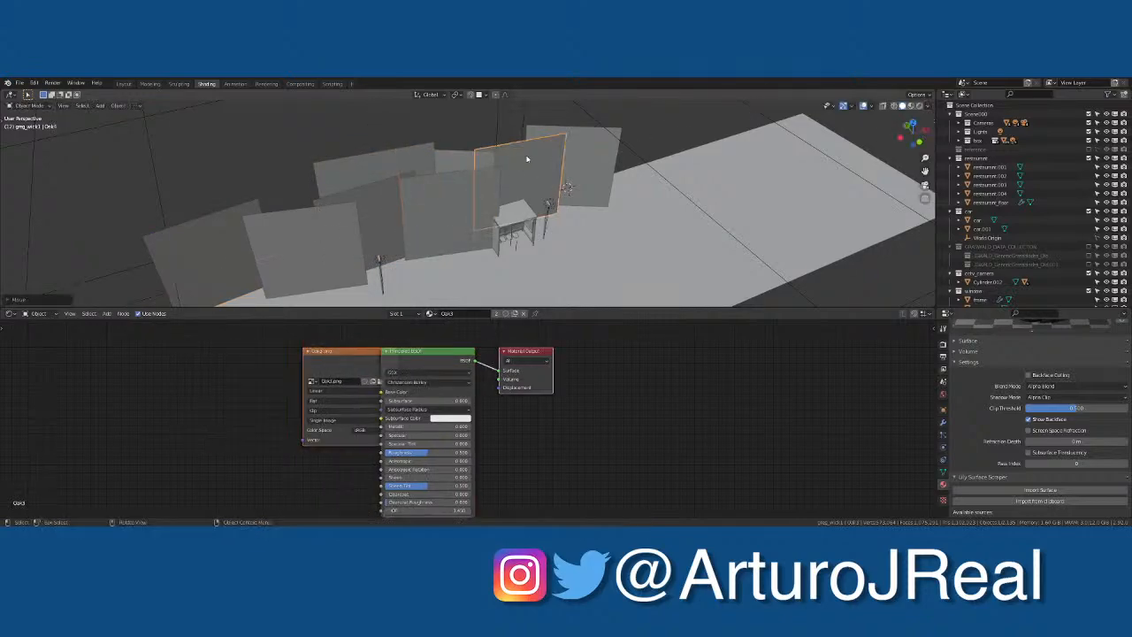
Step: Rotate the original Oak4 tree plane slightly about the Z axis
{"action": "left_click", "coordinate": [600, 149]}
{"action": "key", "text": "r"}
{"action": "right_click", "coordinate": [601, 144]}
{"action": "key", "text": "r"}
{"action": "key", "text": "z"}
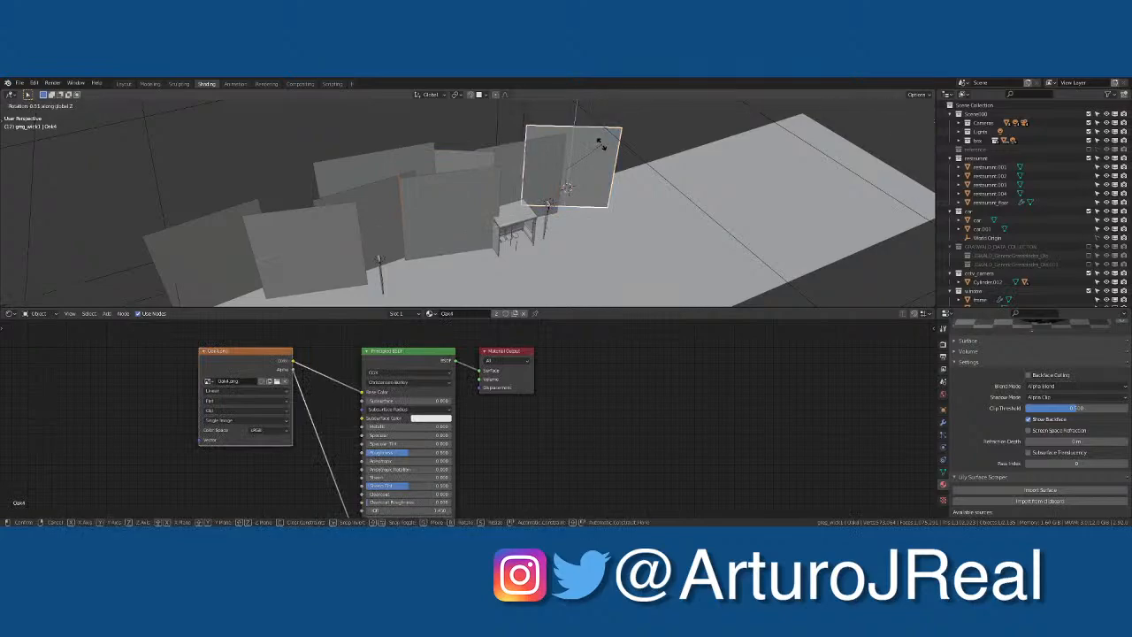
{"action": "left_click", "coordinate": [602, 143]}
Step: Select all the oak tree planes in the background row
{"action": "middle_click_drag", "start_coordinate": [603, 142], "coordinate": [290, 212]}
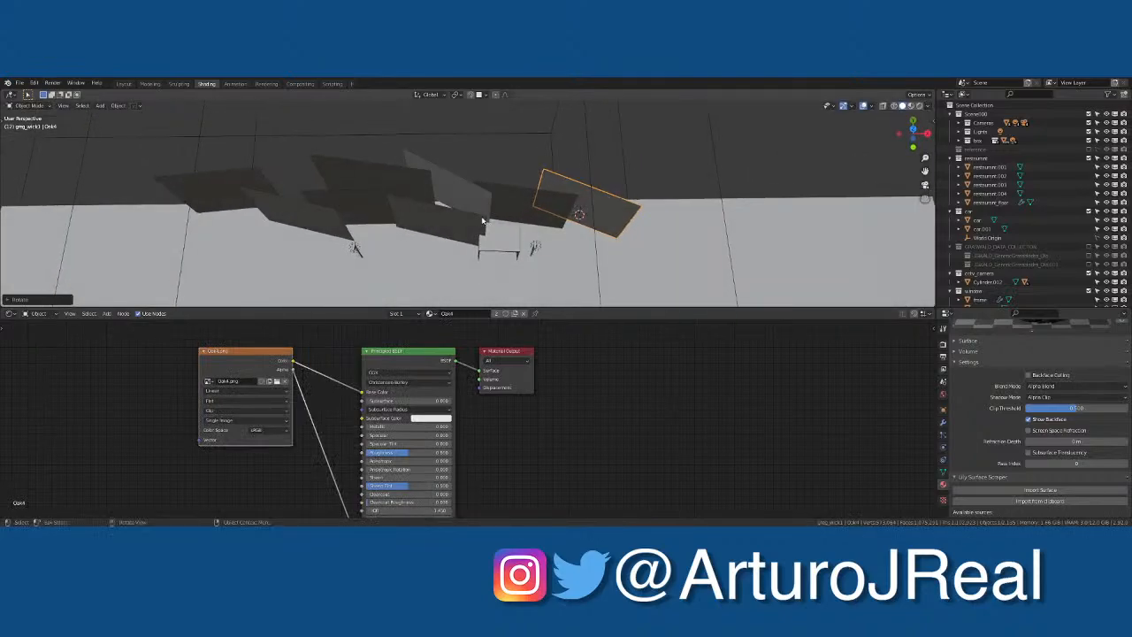
{"action": "left_click", "coordinate": [290, 212], "text": "shift"}
{"action": "left_click", "coordinate": [265, 188], "text": "shift"}
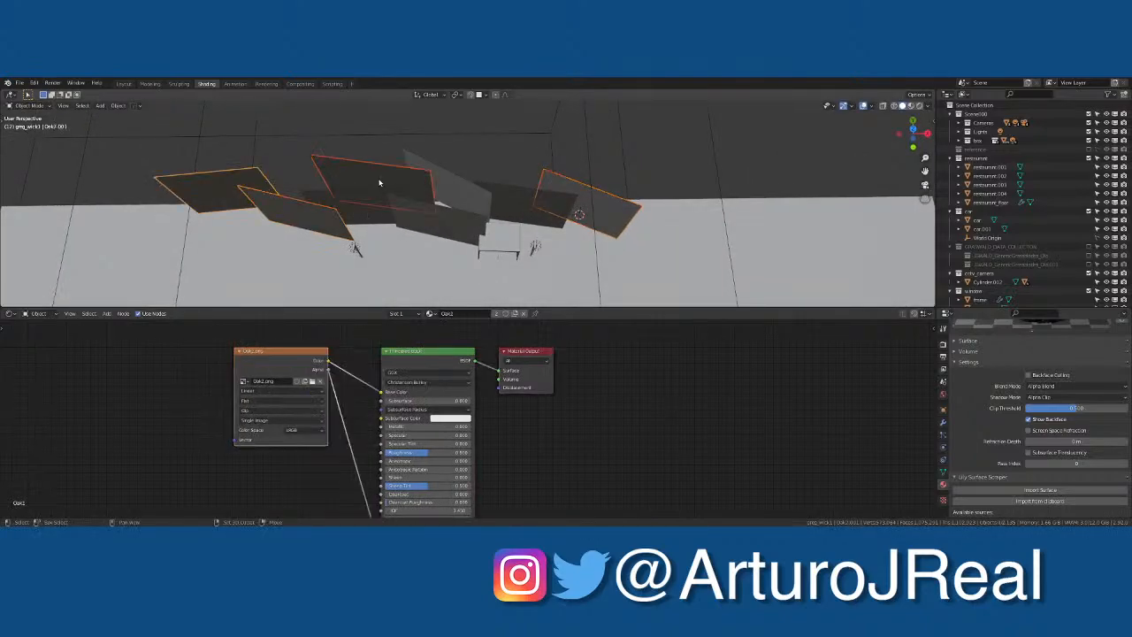
{"action": "left_click", "coordinate": [380, 212], "text": "shift"}
{"action": "left_click", "coordinate": [432, 221], "text": "shift"}
{"action": "left_click", "coordinate": [472, 189], "text": "shift"}
{"action": "left_click", "coordinate": [542, 205], "text": "shift"}
{"action": "scroll", "coordinate": [549, 211], "scroll_direction": "down", "scroll_amount": 3}
{"action": "middle_click_drag", "start_coordinate": [554, 219], "coordinate": [555, 175]}
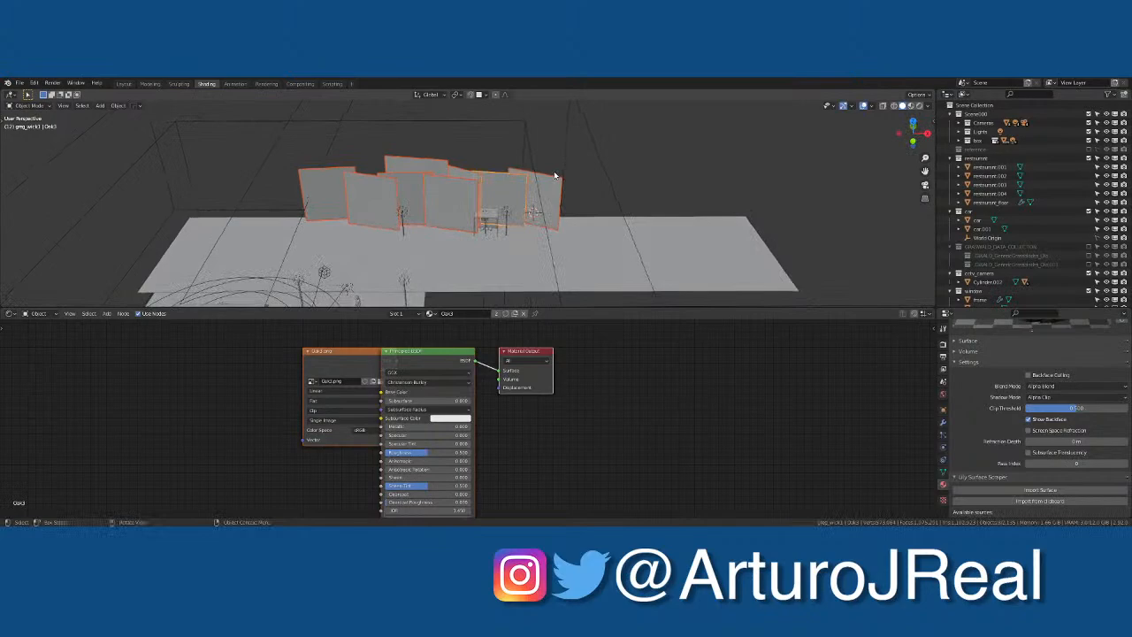
Step: Shift the original Oak1 tree plane slightly along the X axis
{"action": "left_click", "coordinate": [451, 210]}
{"action": "key", "text": "g"}
{"action": "key", "text": "x"}
{"action": "left_click", "coordinate": [444, 206]}
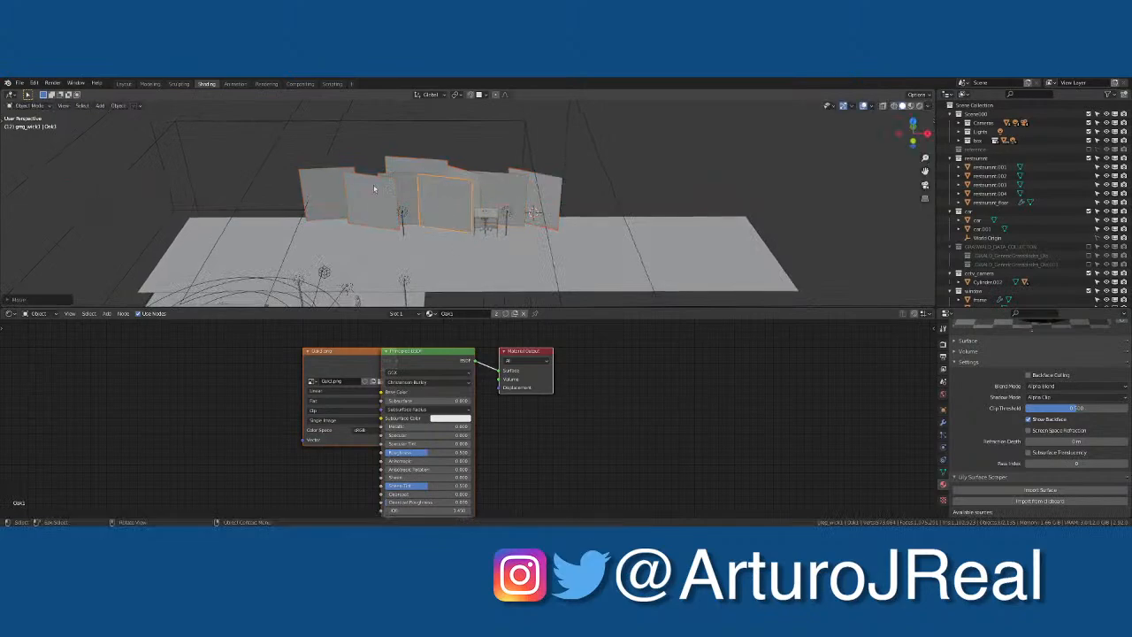
Step: Duplicate the whole row of oak planes and offset the copies along the X axis so they continue the row
{"action": "left_click", "coordinate": [352, 184], "text": "shift"}
{"action": "left_click", "coordinate": [341, 181], "text": "shift"}
{"action": "left_click", "coordinate": [412, 173], "text": "shift"}
{"action": "left_click", "coordinate": [417, 168], "text": "shift"}
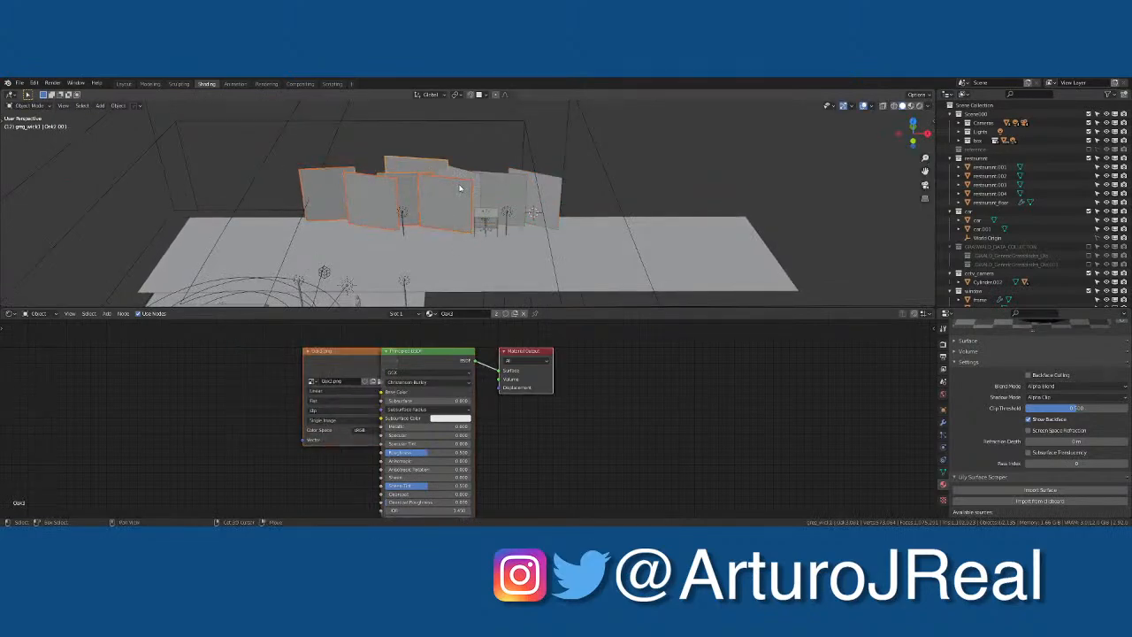
{"action": "left_click", "coordinate": [460, 185], "text": "shift"}
{"action": "left_click", "coordinate": [508, 186], "text": "shift"}
{"action": "left_click", "coordinate": [548, 184], "text": "shift"}
{"action": "mouse_move", "coordinate": [564, 195]}
{"action": "middle_mouse_down"}
{"action": "mouse_move", "coordinate": [434, 191]}
{"action": "mouse_move", "coordinate": [552, 184]}
{"action": "middle_mouse_up"}
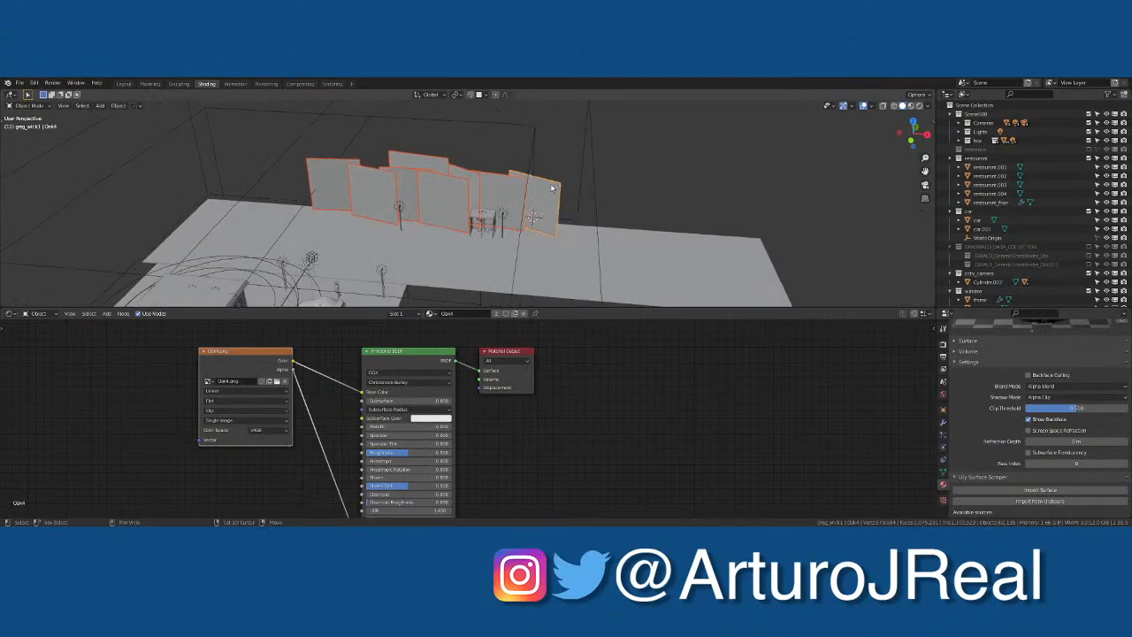
{"action": "key", "text": "g"}
{"action": "key", "text": "x"}
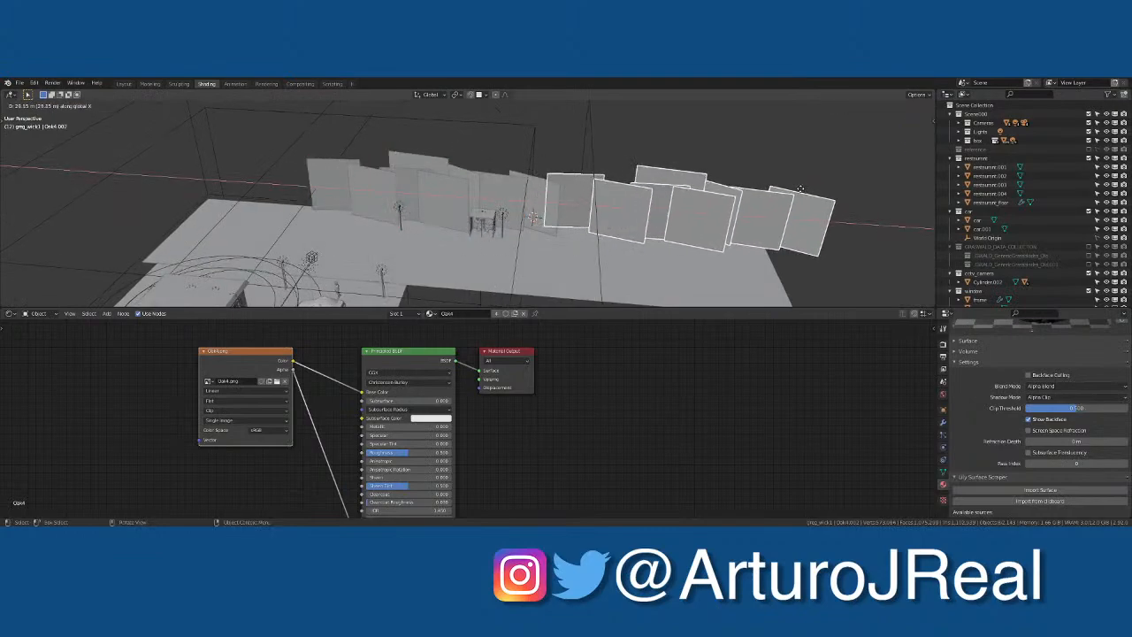
{"action": "left_click", "coordinate": [796, 187]}
{"action": "key", "text": "g"}
{"action": "key", "text": "x"}
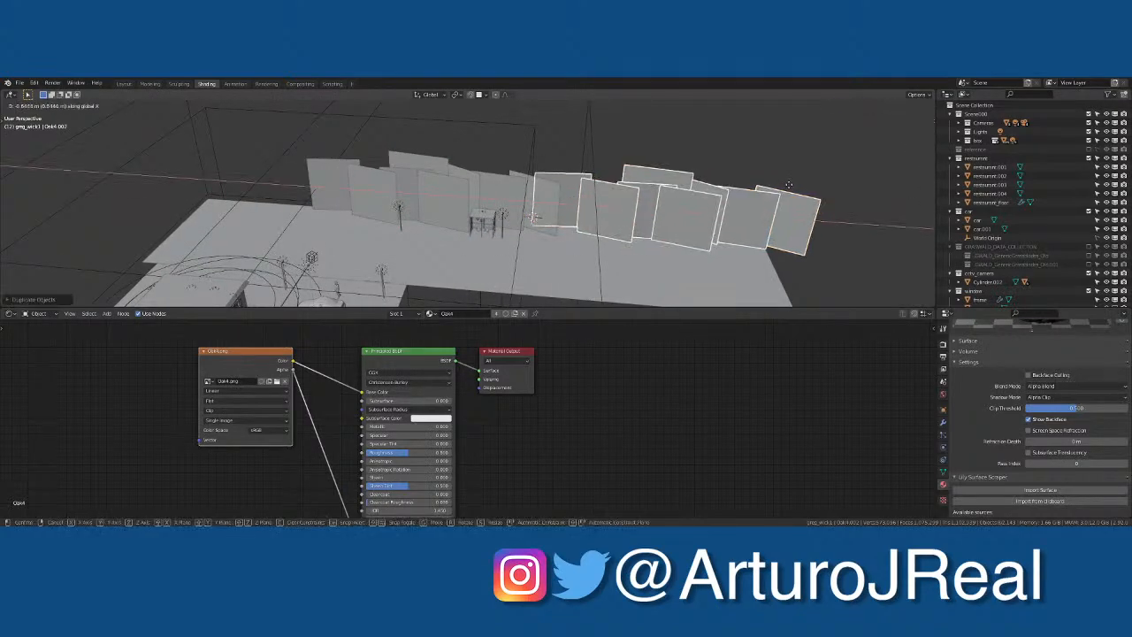
{"action": "left_click", "coordinate": [789, 186]}
Step: Rotate the first Oak2 plane of the duplicated row about the Z axis and shift it slightly along the X axis
{"action": "left_click", "coordinate": [575, 191]}
{"action": "key", "text": "r"}
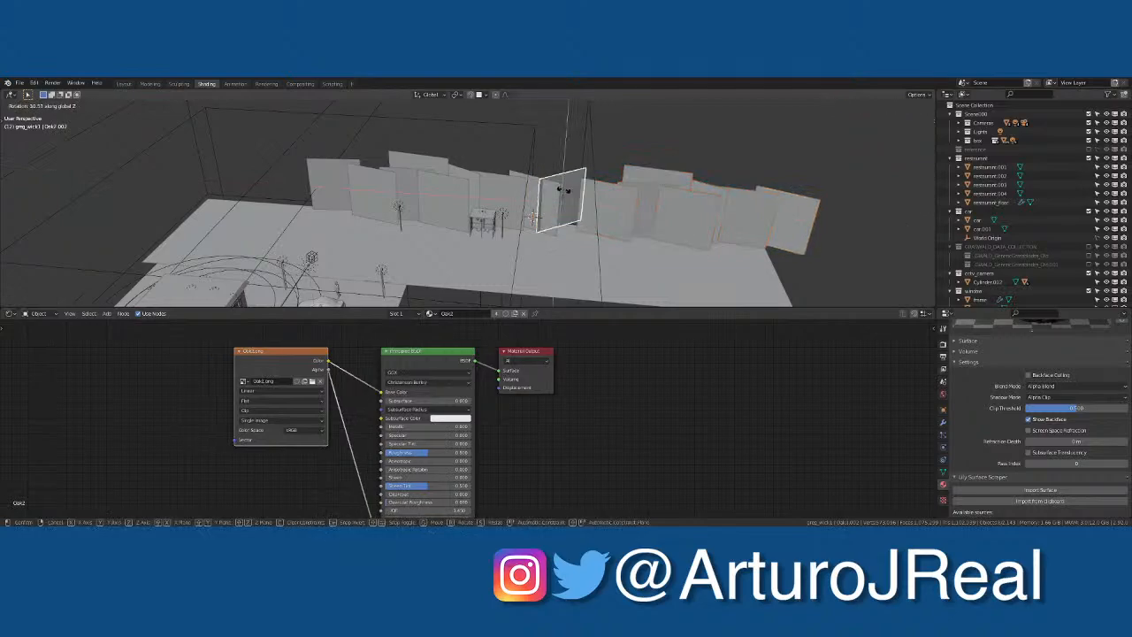
{"action": "left_click", "coordinate": [593, 184]}
{"action": "key", "text": "r"}
{"action": "key", "text": "z"}
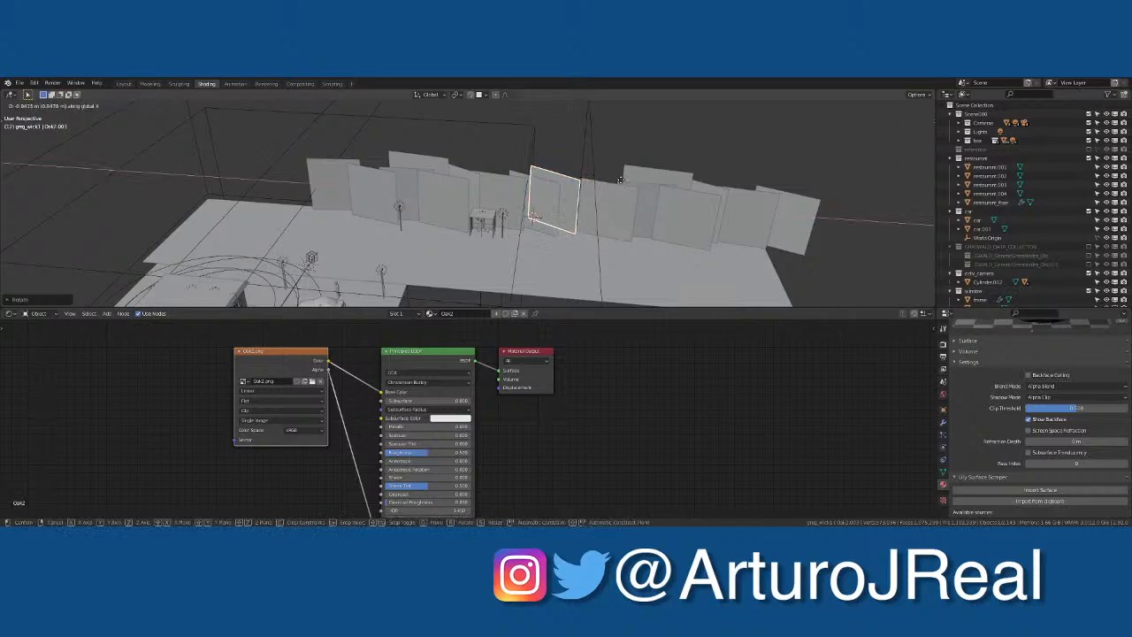
{"action": "left_click", "coordinate": [621, 190]}
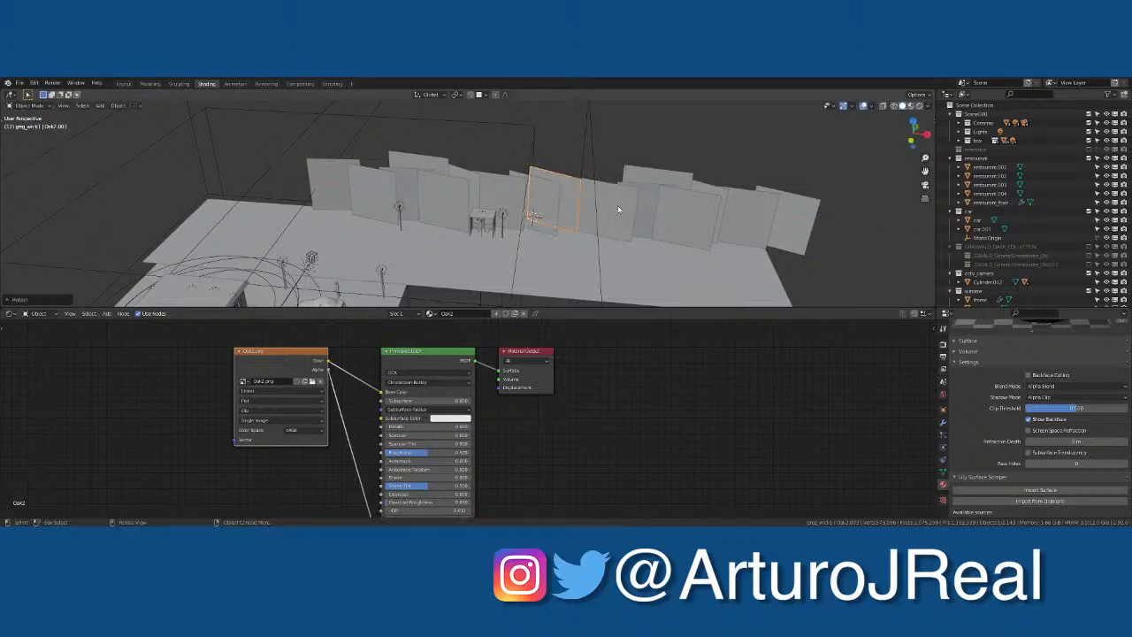
Step: Look over the extended tree row and view the scene through the camera in rendered shading
{"action": "left_click", "coordinate": [603, 221]}
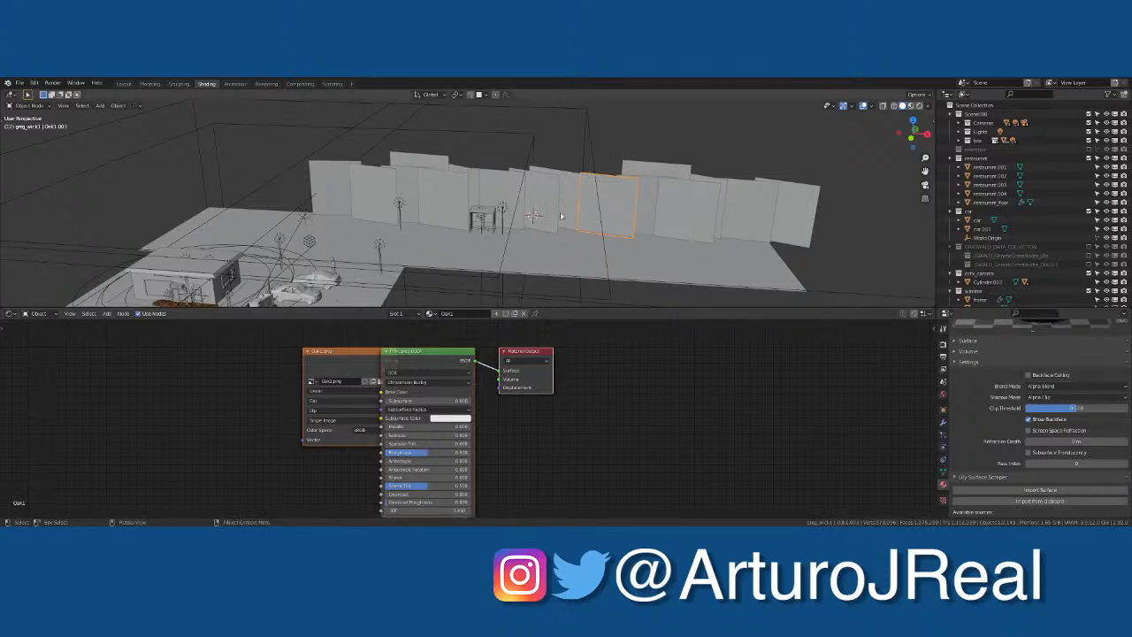
{"action": "scroll", "coordinate": [612, 193], "scroll_direction": "up", "scroll_amount": 1}
{"action": "mouse_move", "coordinate": [509, 255]}
{"action": "middle_mouse_down"}
{"action": "mouse_move", "coordinate": [530, 248]}
{"action": "mouse_move", "coordinate": [545, 194]}
{"action": "middle_mouse_up"}
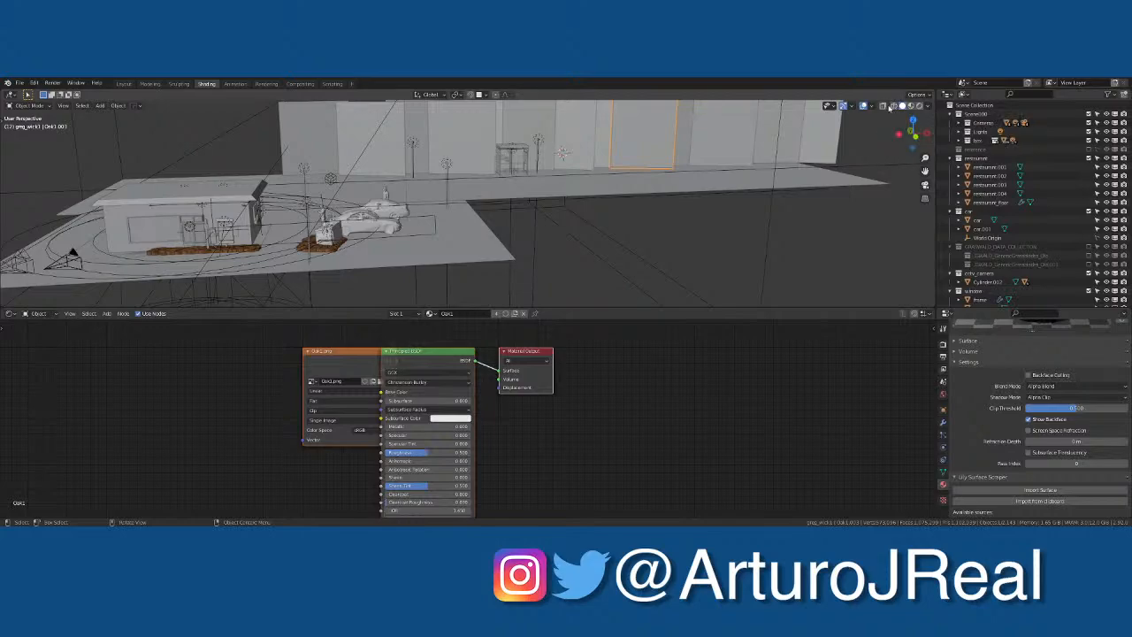
{"action": "scroll", "coordinate": [663, 181], "scroll_direction": "down", "scroll_amount": 2}
{"action": "scroll", "coordinate": [651, 182], "scroll_direction": "up", "scroll_amount": 2}
{"action": "mouse_move", "coordinate": [654, 184]}
{"action": "middle_mouse_down"}
{"action": "mouse_move", "coordinate": [646, 192]}
{"action": "mouse_move", "coordinate": [645, 182]}
{"action": "middle_mouse_up"}
{"action": "key", "text": "KP_0"}
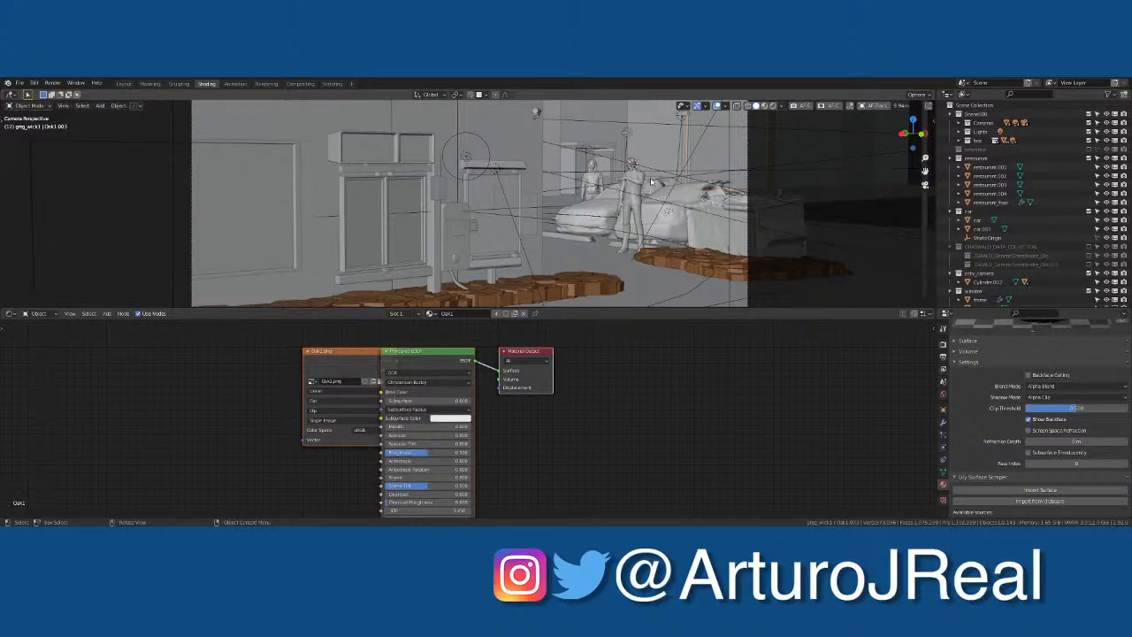
{"action": "scroll", "coordinate": [651, 189], "scroll_direction": "down", "scroll_amount": 2}
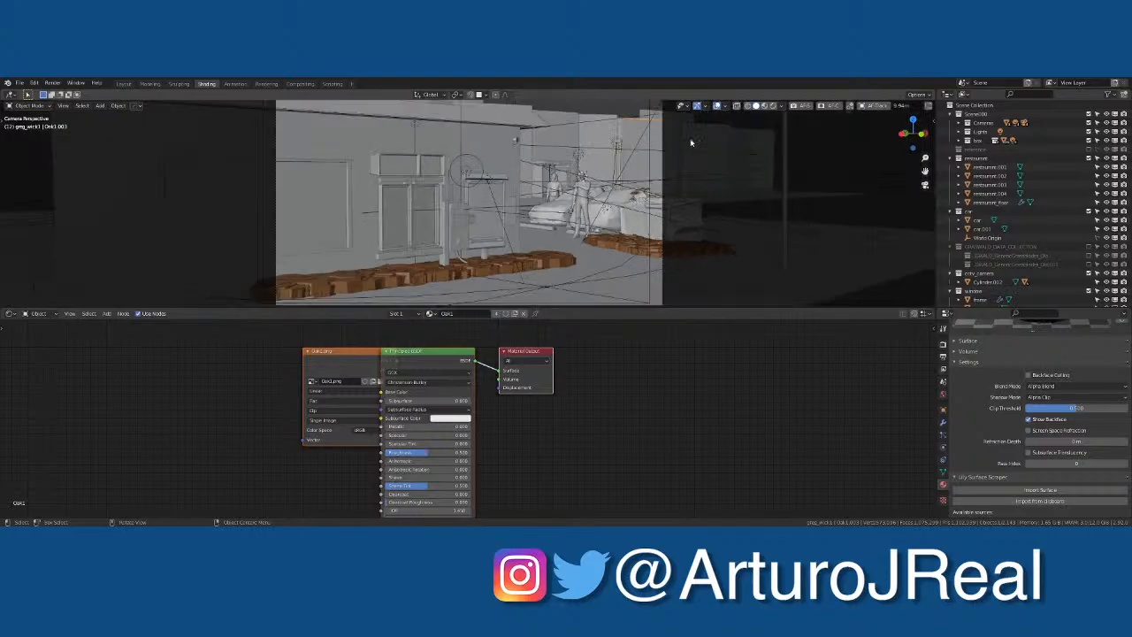
{"action": "left_click", "coordinate": [772, 105]}
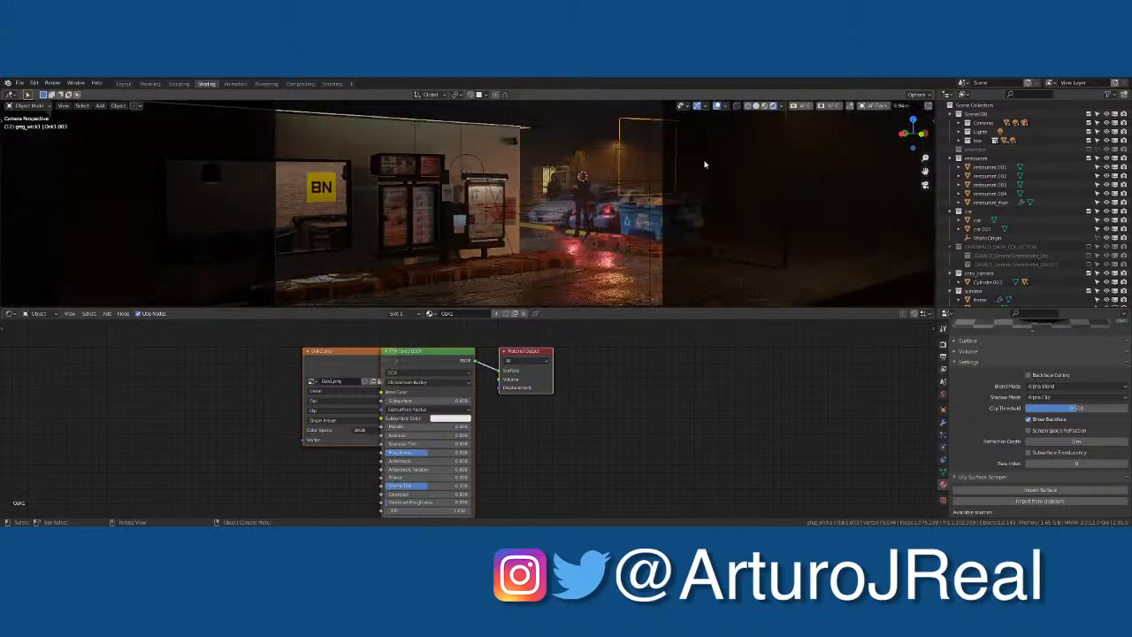
Step: Check the rendered oak planes from outside the camera, comparing them with the camera view
{"action": "mouse_move", "coordinate": [734, 150]}
{"action": "middle_mouse_down"}
{"action": "mouse_move", "coordinate": [628, 198]}
{"action": "mouse_move", "coordinate": [406, 210]}
{"action": "middle_mouse_up"}
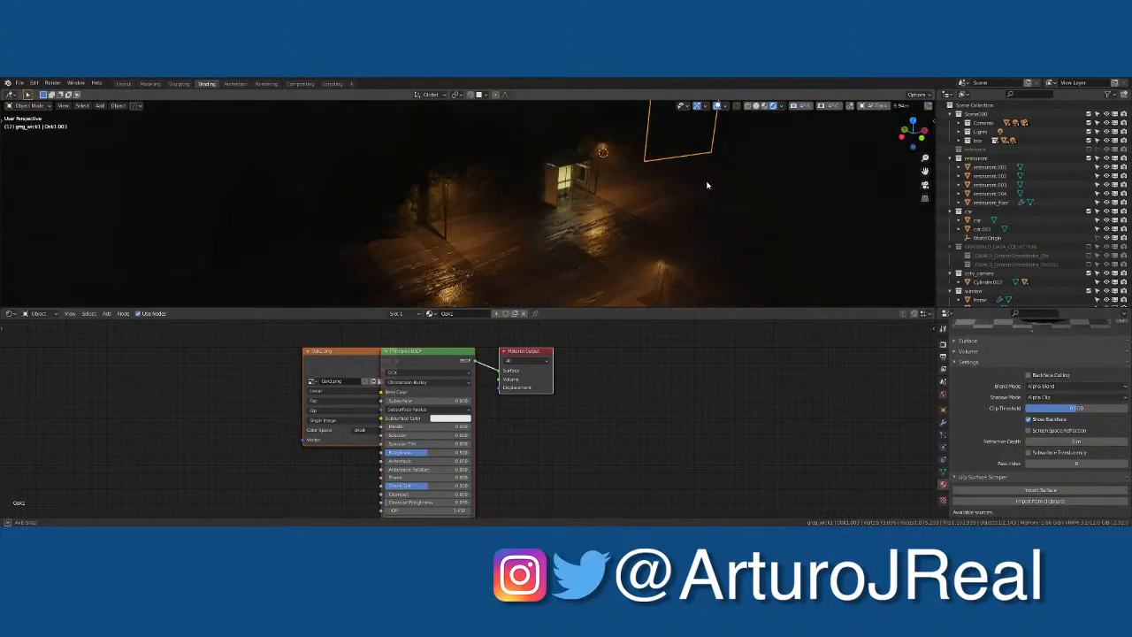
{"action": "left_click", "coordinate": [406, 211]}
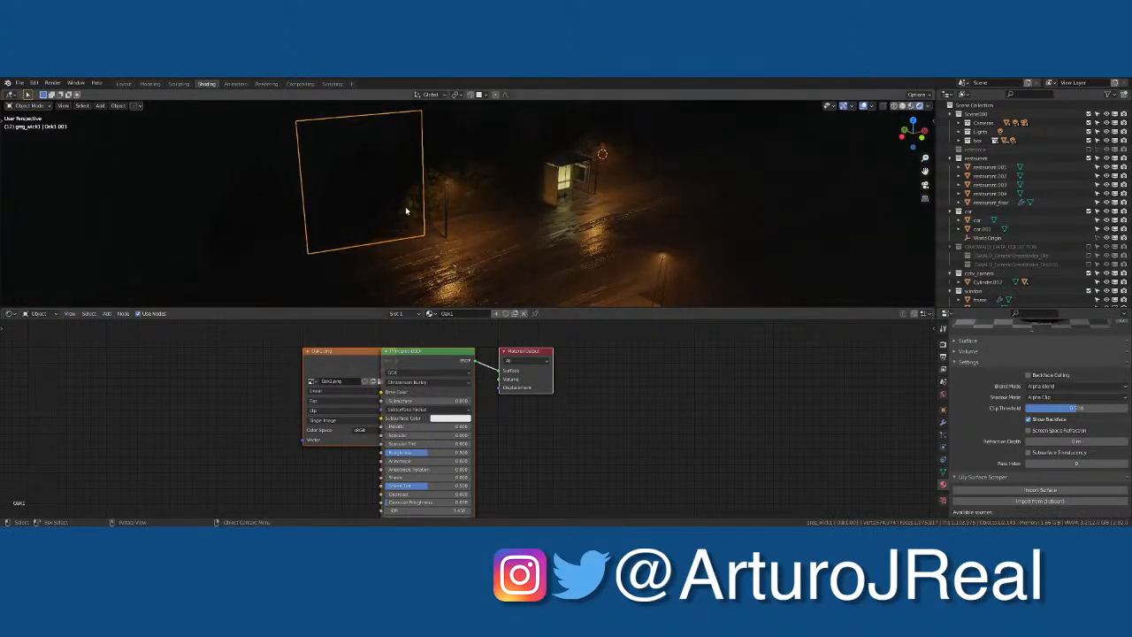
{"action": "key", "text": "KP_0"}
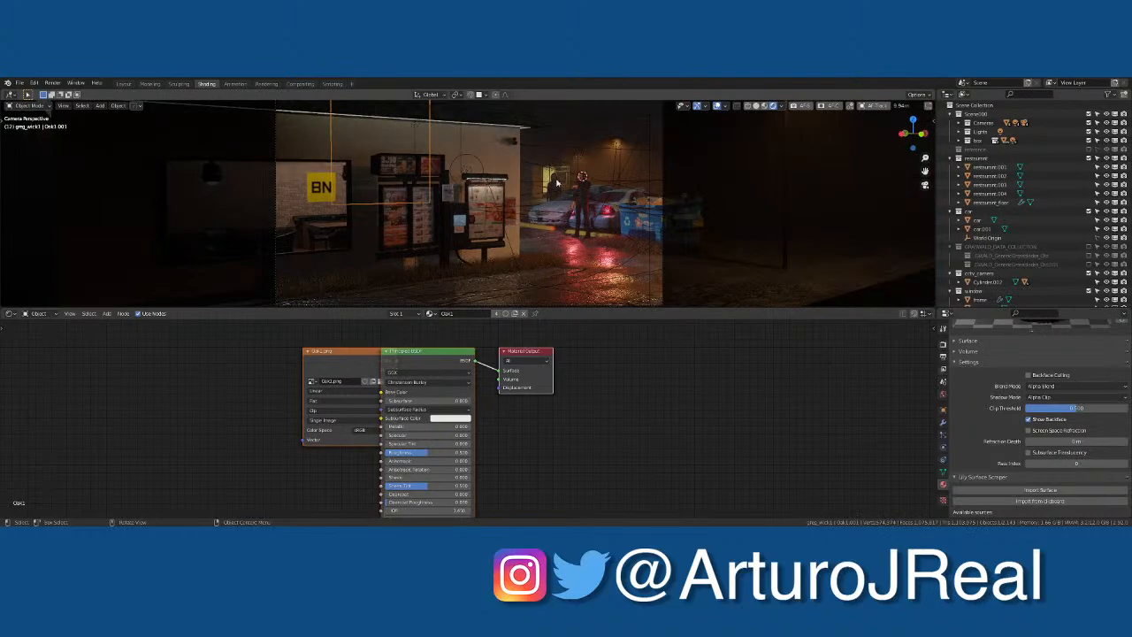
{"action": "scroll", "coordinate": [563, 167], "scroll_direction": "up", "scroll_amount": 4}
{"action": "scroll", "coordinate": [564, 162], "scroll_direction": "down", "scroll_amount": 3}
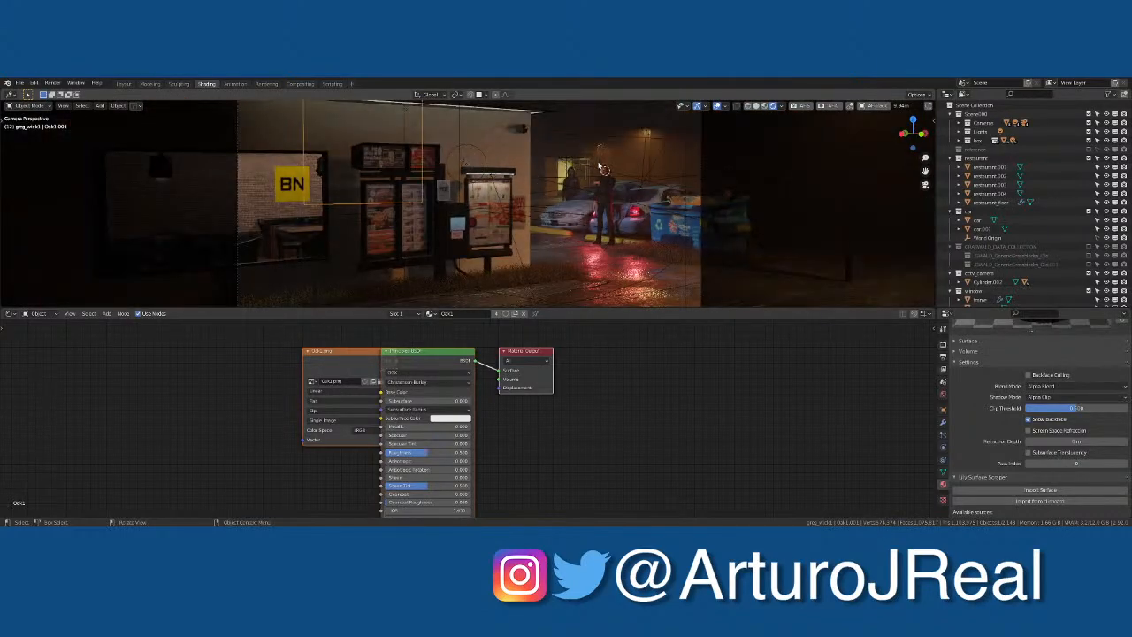
Step: Examine the restaurant window and the dining area behind it up close in rendered shading
{"action": "key", "text": "KP_0"}
{"action": "scroll", "coordinate": [483, 192], "scroll_direction": "up", "scroll_amount": 5}
{"action": "middle_click_drag", "start_coordinate": [483, 192], "coordinate": [551, 223], "text": "shift"}
{"action": "scroll", "coordinate": [452, 235], "scroll_direction": "down", "scroll_amount": 10}
{"action": "middle_click_drag", "start_coordinate": [389, 225], "coordinate": [432, 203]}
{"action": "scroll", "coordinate": [432, 203], "scroll_direction": "up", "scroll_amount": 5}
{"action": "middle_click_drag", "start_coordinate": [672, 142], "coordinate": [538, 228], "text": "shift"}
{"action": "scroll", "coordinate": [522, 232], "scroll_direction": "up", "scroll_amount": 3}
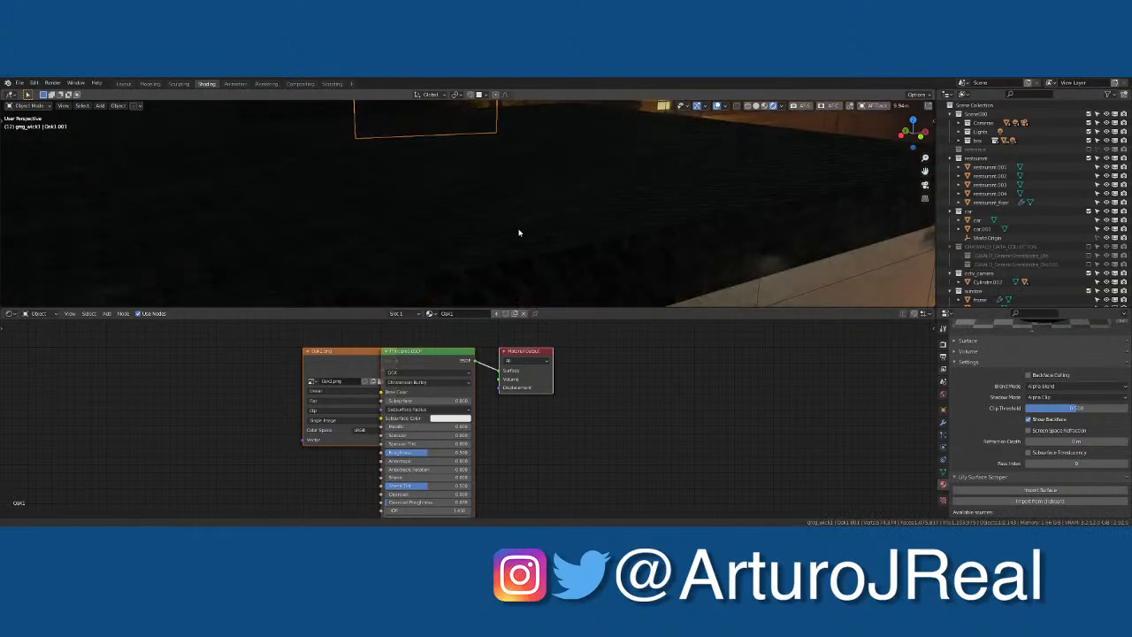
{"action": "scroll", "coordinate": [526, 216], "scroll_direction": "up", "scroll_amount": 3}
{"action": "left_click", "coordinate": [598, 194]}
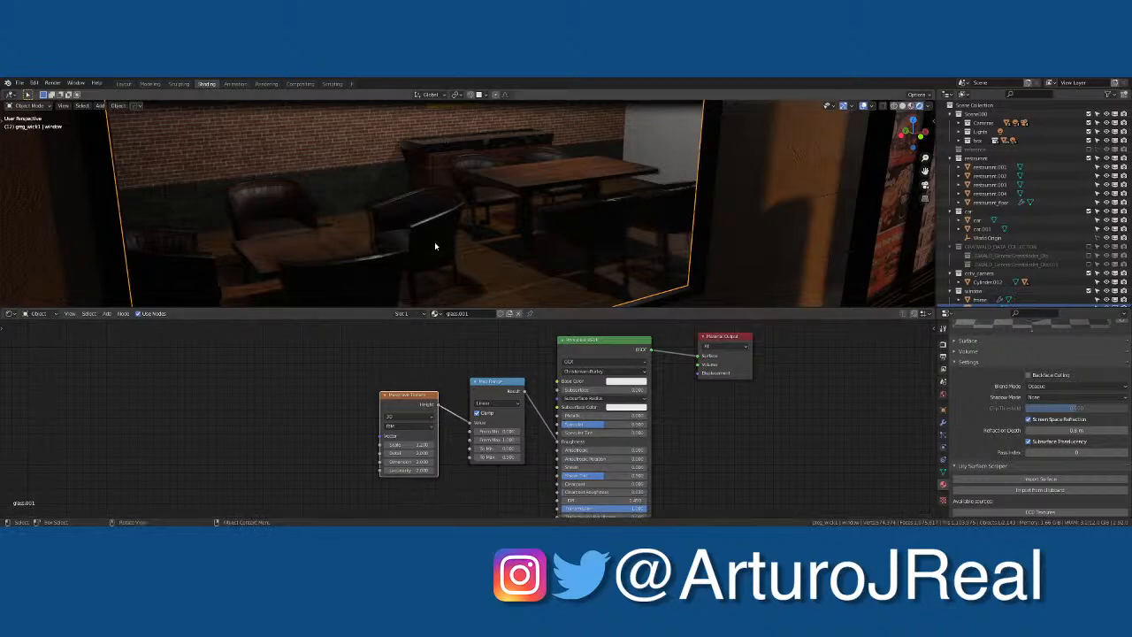
{"action": "scroll", "coordinate": [434, 242], "scroll_direction": "down", "scroll_amount": 5}
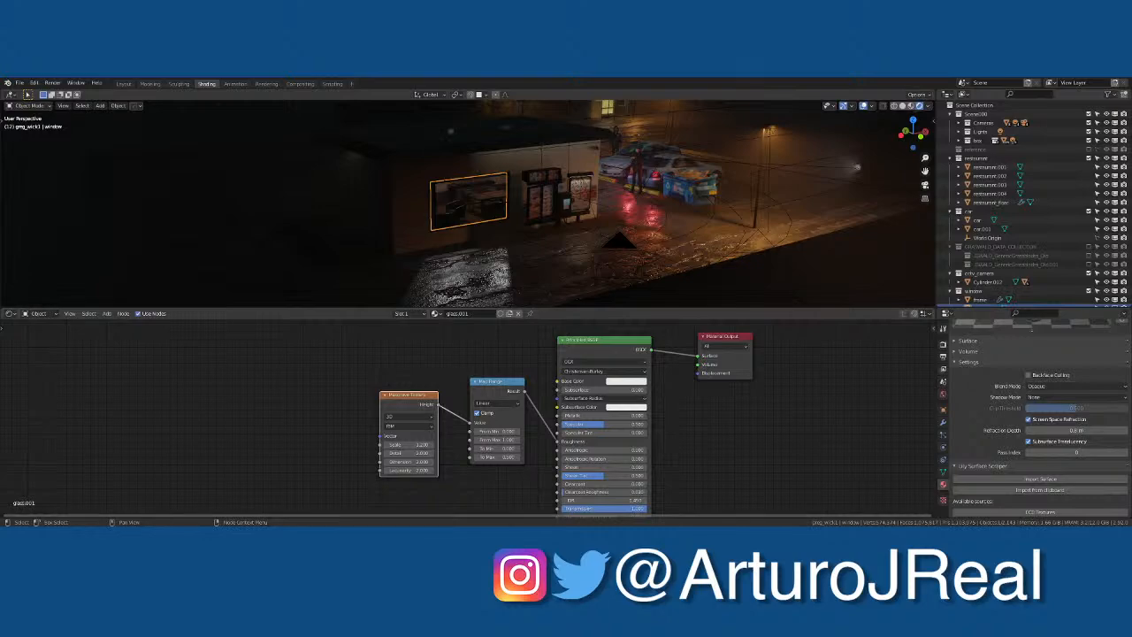
{"action": "scroll", "coordinate": [383, 225], "scroll_direction": "down", "scroll_amount": 6}
Step: Enable Subsurface Translucency on the Oak1 tree material
{"action": "left_click", "coordinate": [384, 226]}
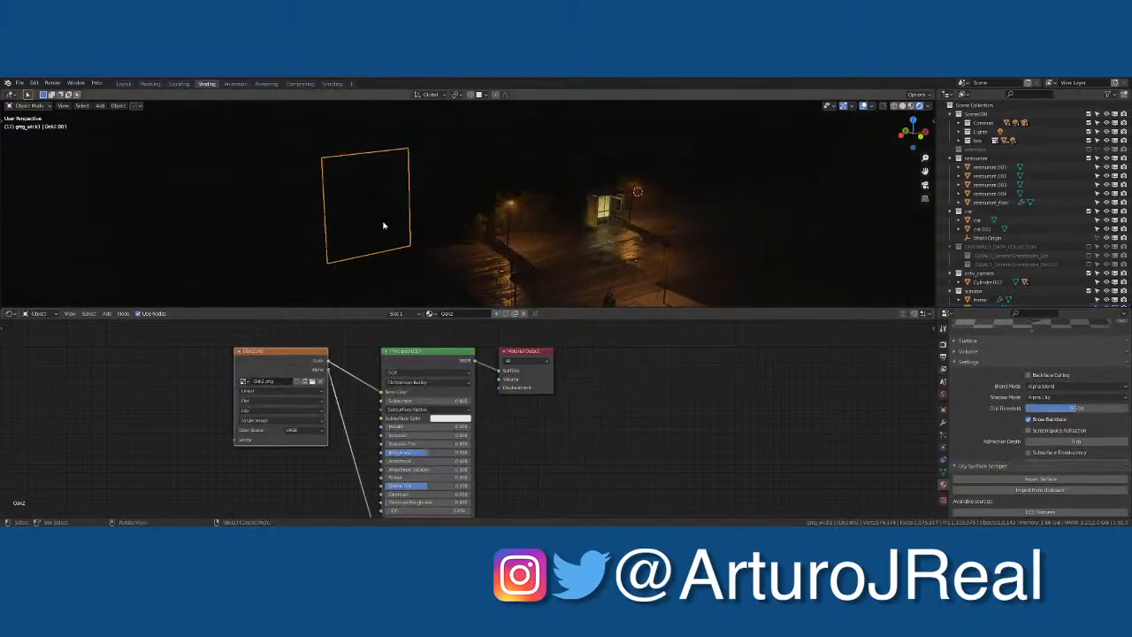
{"action": "left_click", "coordinate": [482, 227]}
{"action": "scroll", "coordinate": [629, 249], "scroll_direction": "up", "scroll_amount": 3}
{"action": "scroll", "coordinate": [629, 250], "scroll_direction": "up", "scroll_amount": 4}
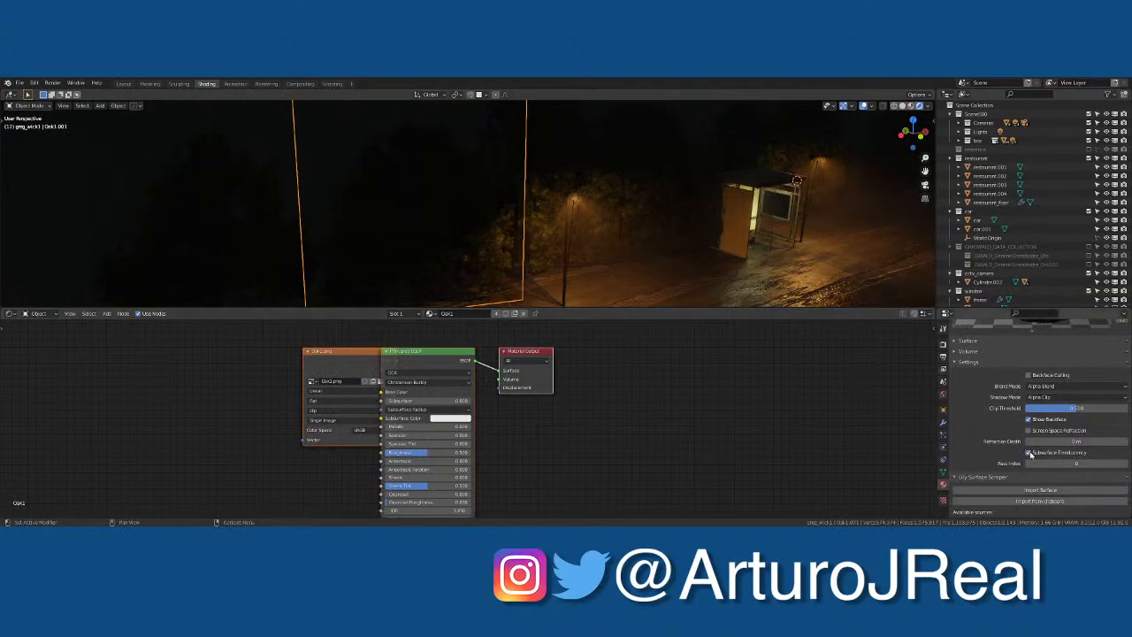
{"action": "left_click", "coordinate": [1029, 453]}
Step: Enable Subsurface Translucency on the Oak2 tree material
{"action": "middle_click_drag", "start_coordinate": [495, 257], "coordinate": [366, 210]}
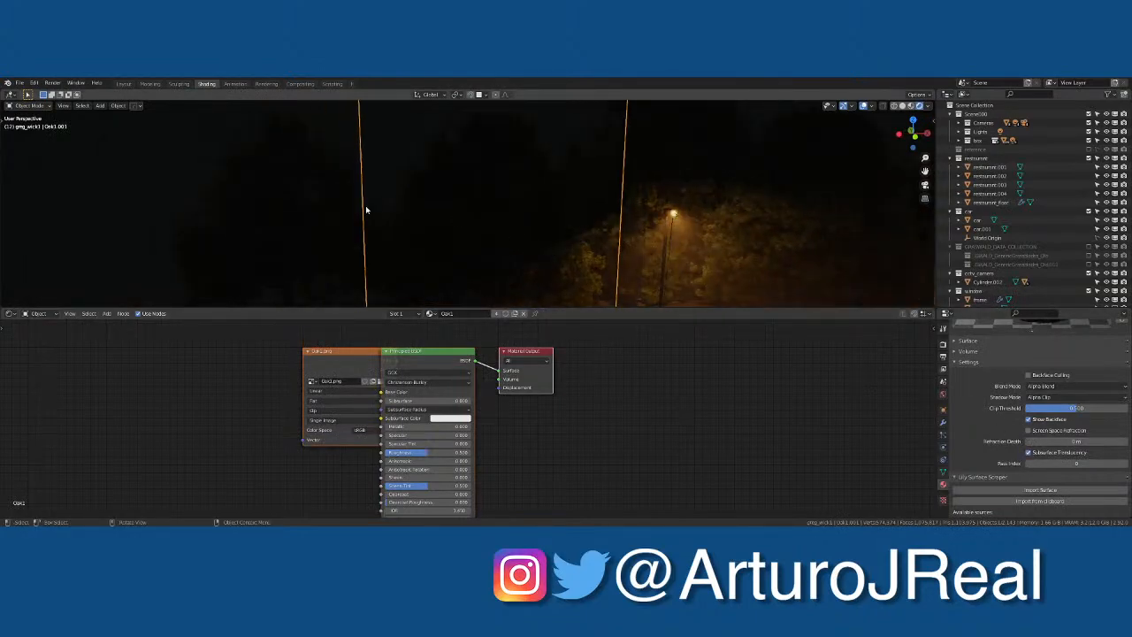
{"action": "left_click", "coordinate": [333, 215]}
{"action": "scroll", "coordinate": [650, 241], "scroll_direction": "down", "scroll_amount": 2}
{"action": "left_click", "coordinate": [645, 228]}
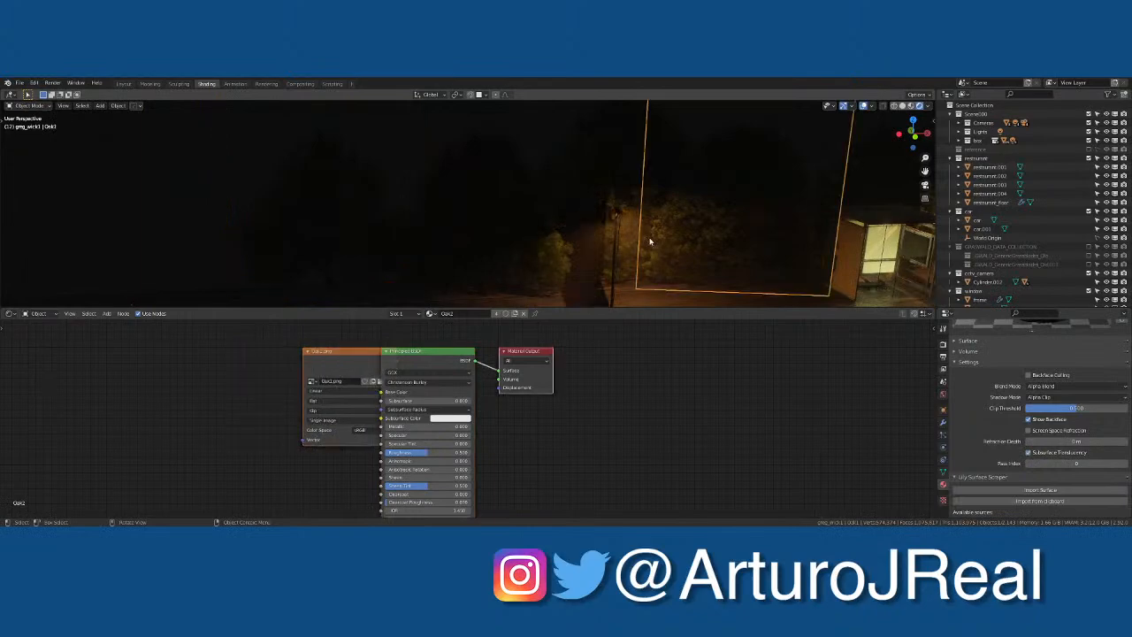
{"action": "left_click", "coordinate": [604, 180]}
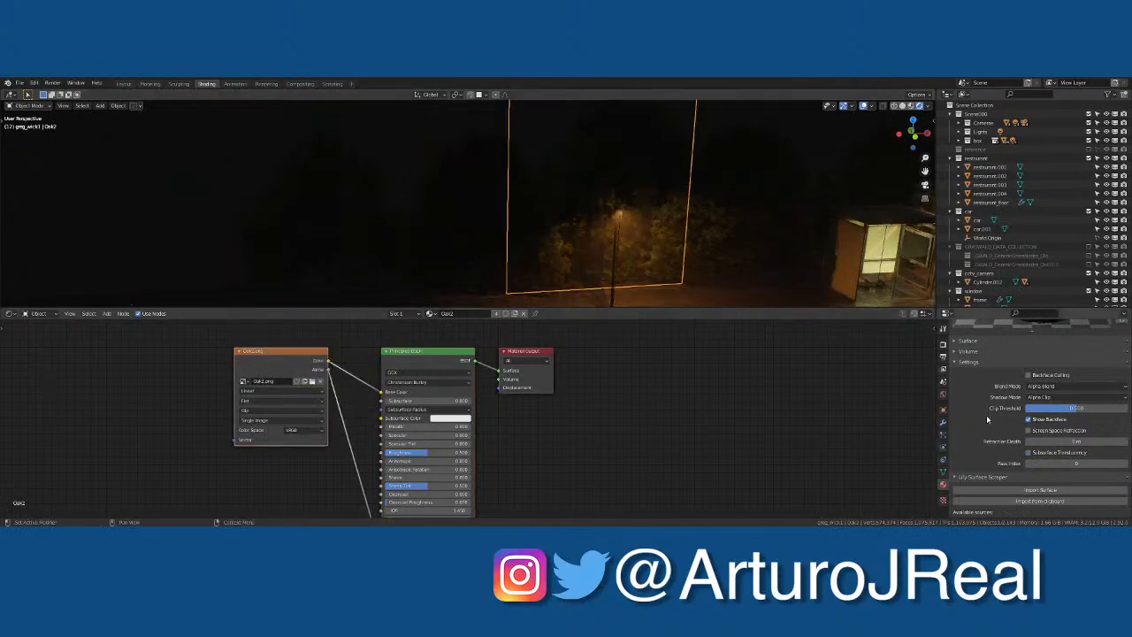
{"action": "left_click", "coordinate": [1028, 452]}
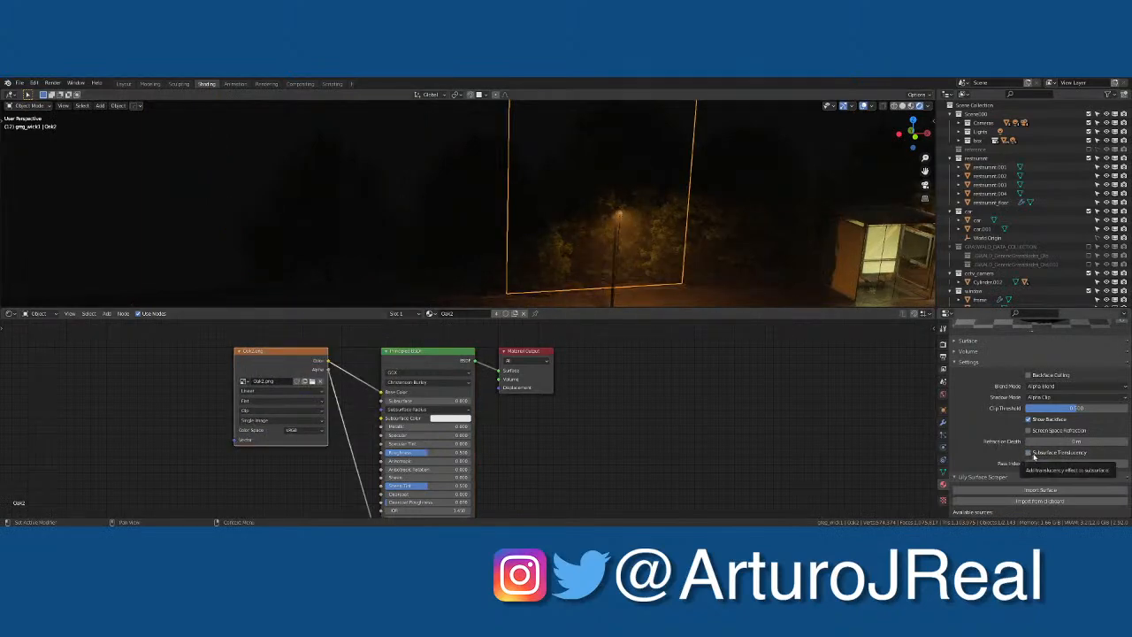
Step: Enable Subsurface Translucency on the Oak3 and Oak4 tree materials
{"action": "left_click", "coordinate": [766, 232]}
{"action": "middle_click_drag", "start_coordinate": [622, 231], "coordinate": [467, 253], "text": "shift"}
{"action": "left_click", "coordinate": [743, 194]}
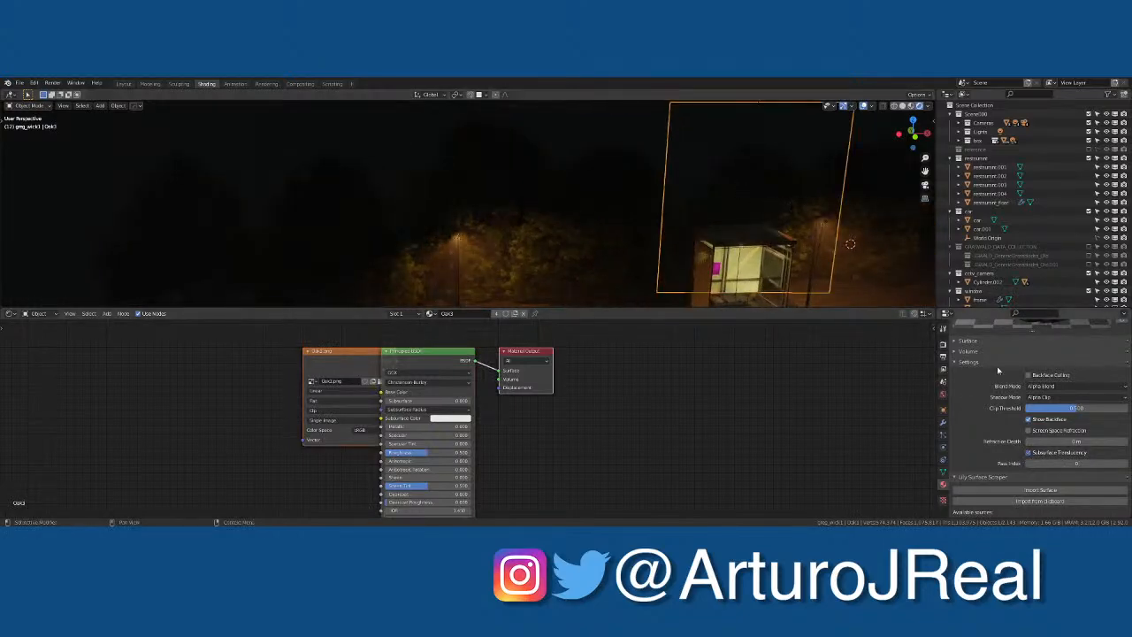
{"action": "left_click", "coordinate": [1028, 452]}
{"action": "middle_click_drag", "start_coordinate": [731, 233], "coordinate": [475, 232], "text": "shift"}
{"action": "left_click", "coordinate": [666, 223]}
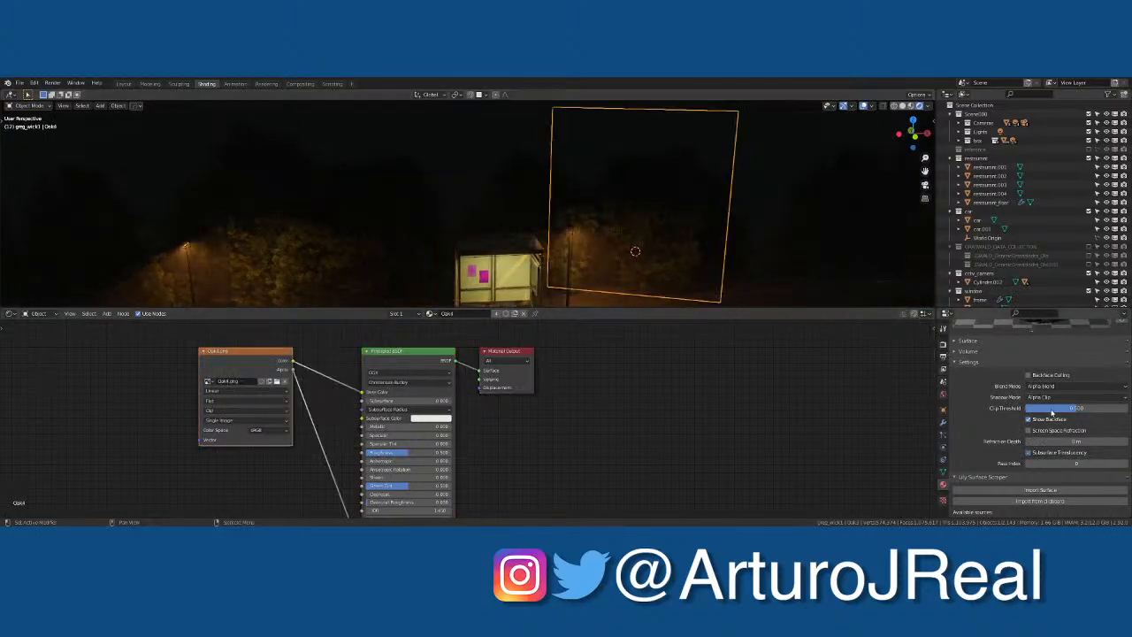
{"action": "left_click", "coordinate": [1041, 453]}
Step: Nudge the Oak2 copy next to the original Oak4 plane slightly
{"action": "middle_click_drag", "start_coordinate": [788, 289], "coordinate": [643, 261], "text": "shift"}
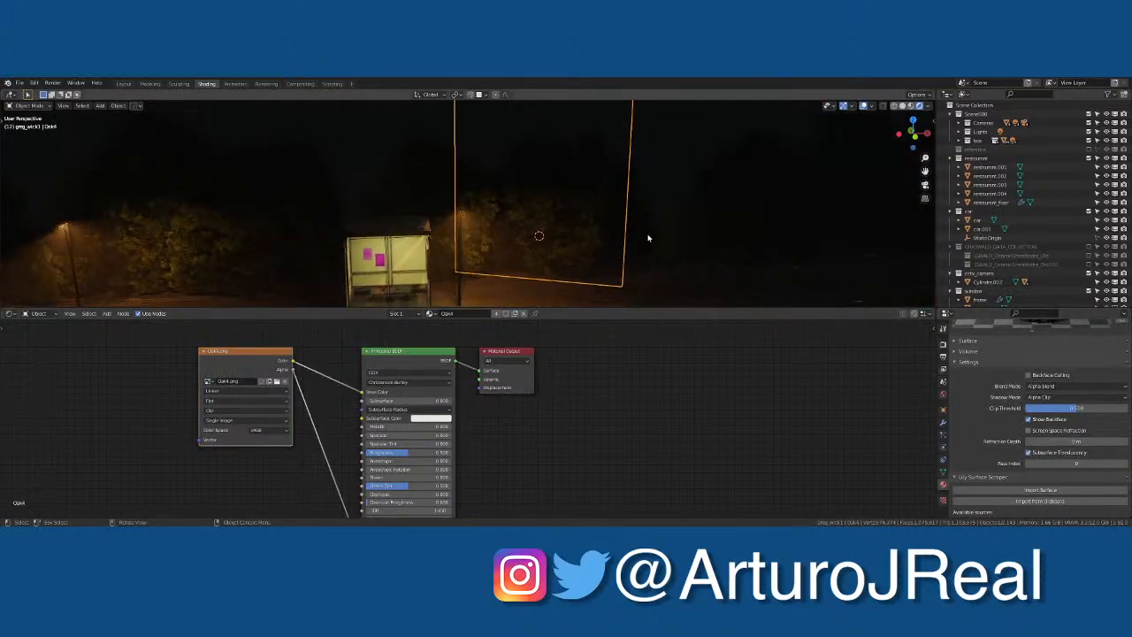
{"action": "left_click", "coordinate": [646, 236]}
{"action": "key", "text": "g"}
{"action": "left_click", "coordinate": [656, 226]}
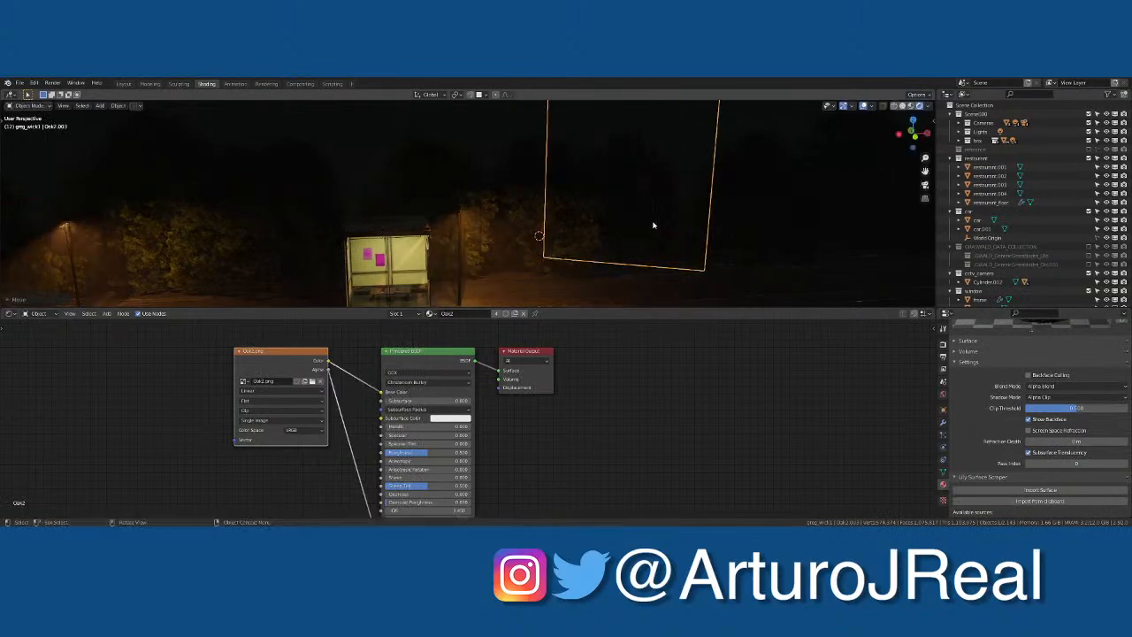
Step: Check the Subsurface Translucency setting on the neighbouring duplicated oak planes
{"action": "left_click", "coordinate": [755, 198]}
{"action": "middle_click_drag", "start_coordinate": [760, 199], "coordinate": [688, 203], "text": "shift"}
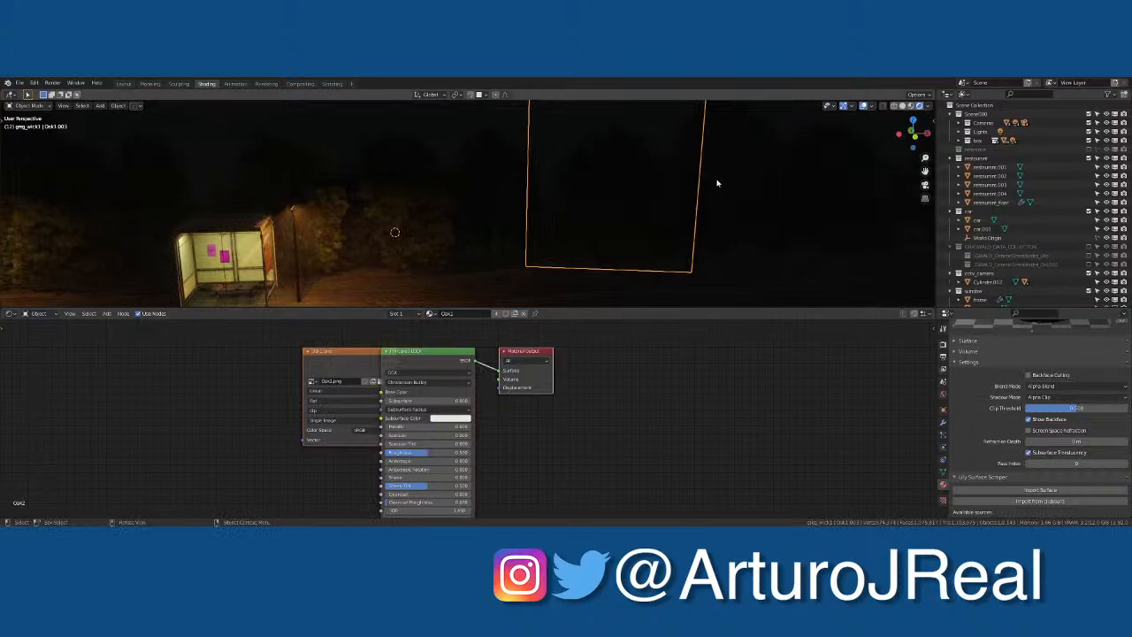
{"action": "left_click", "coordinate": [717, 184]}
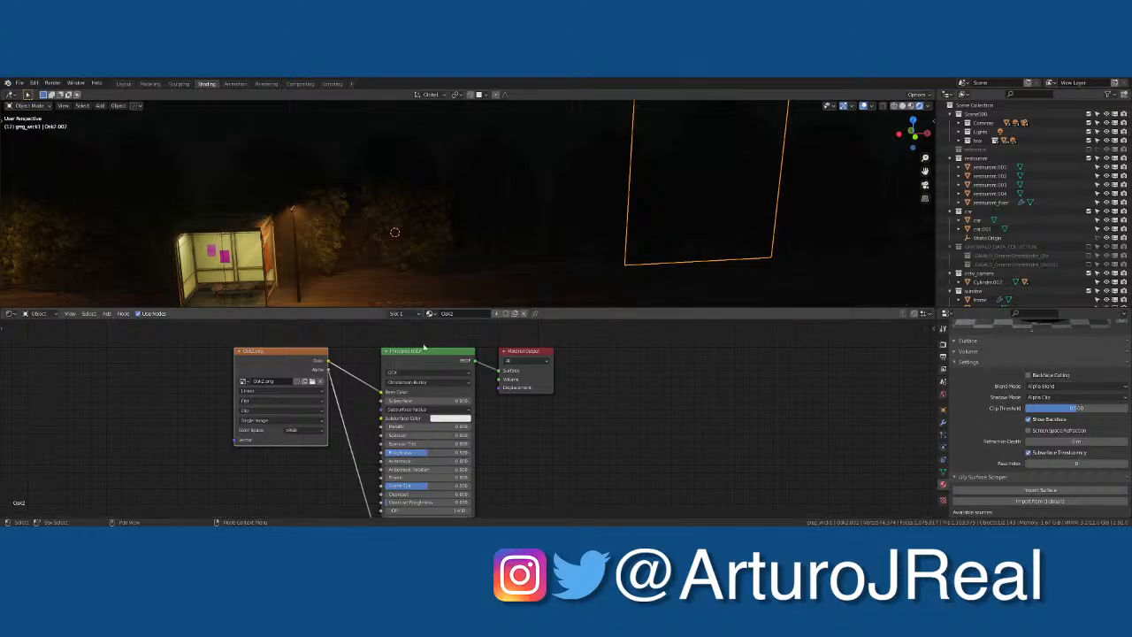
Step: Check the material settings of the Oak1 copy farther along the tree row, then return to the camera view
{"action": "middle_click_drag", "start_coordinate": [533, 222], "coordinate": [315, 253], "text": "shift"}
{"action": "left_click", "coordinate": [654, 239]}
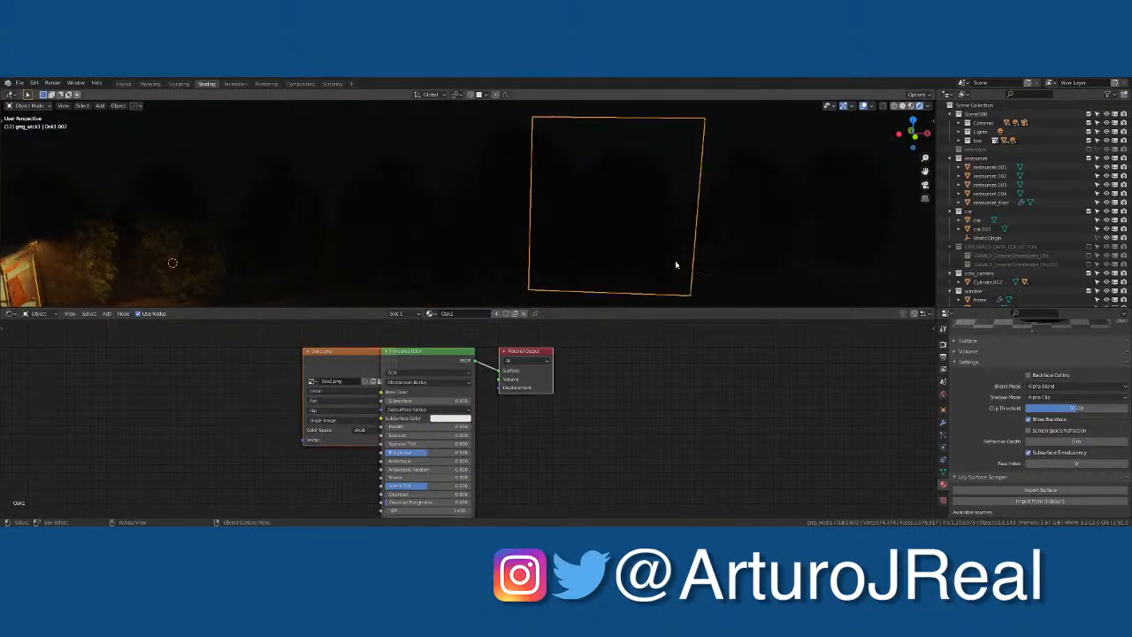
{"action": "scroll", "coordinate": [659, 256], "scroll_direction": "down", "scroll_amount": 2}
{"action": "middle_click_drag", "start_coordinate": [642, 253], "coordinate": [645, 248]}
{"action": "key", "text": "KP_0"}
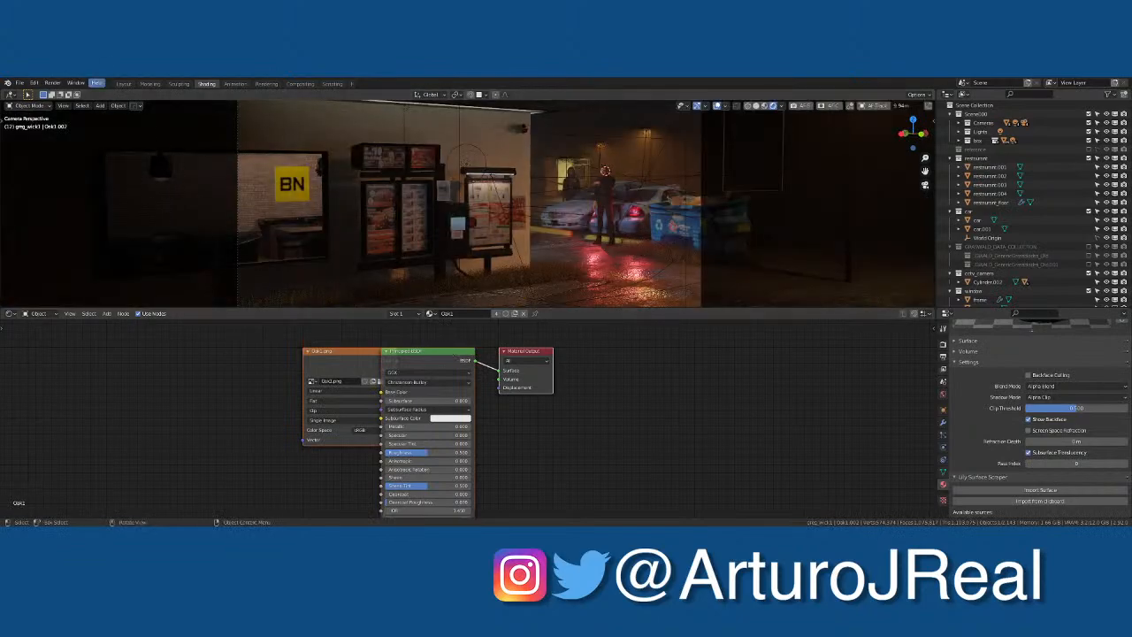
Step: Switch to the Layout workspace, look through the scene camera and save the file
{"action": "left_click", "coordinate": [123, 83]}
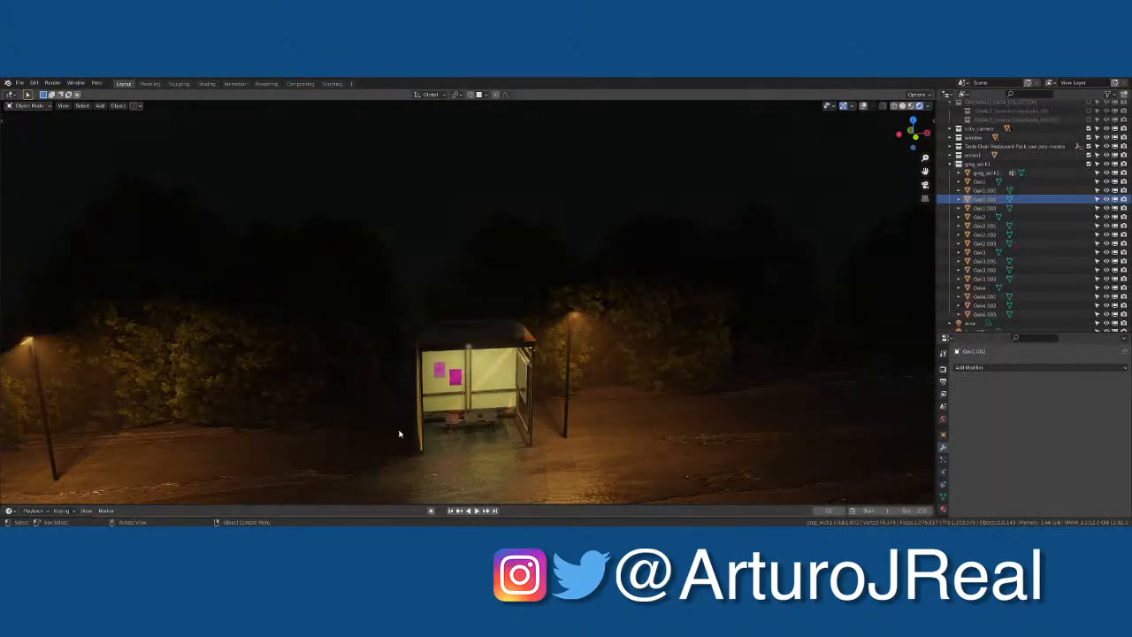
{"action": "key", "text": "KP_0"}
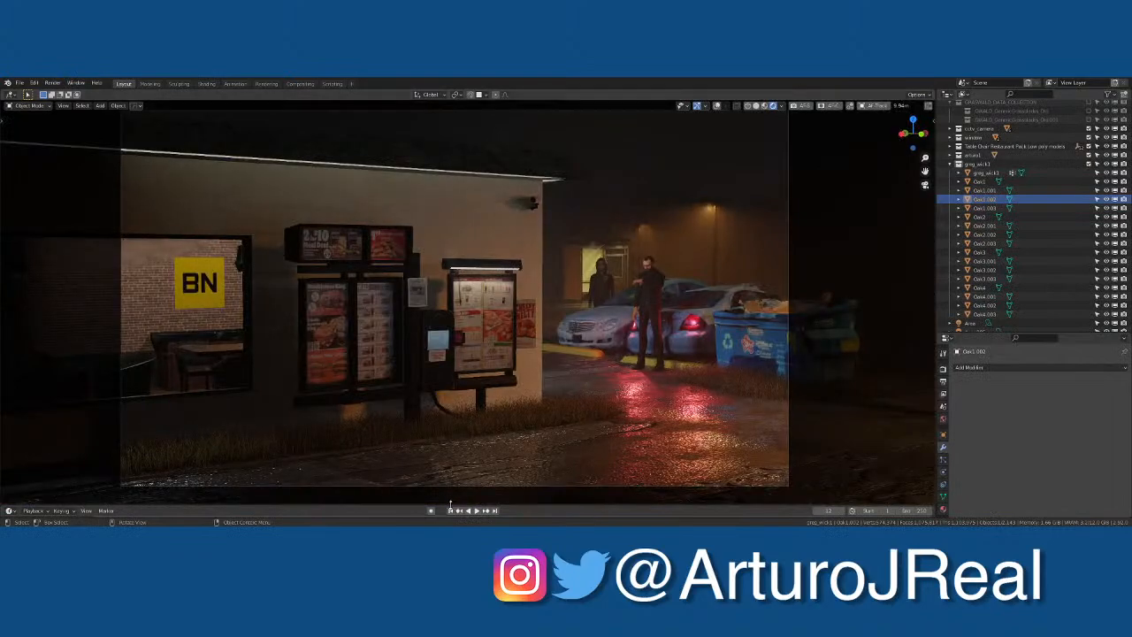
{"action": "key", "text": "ctrl+s"}
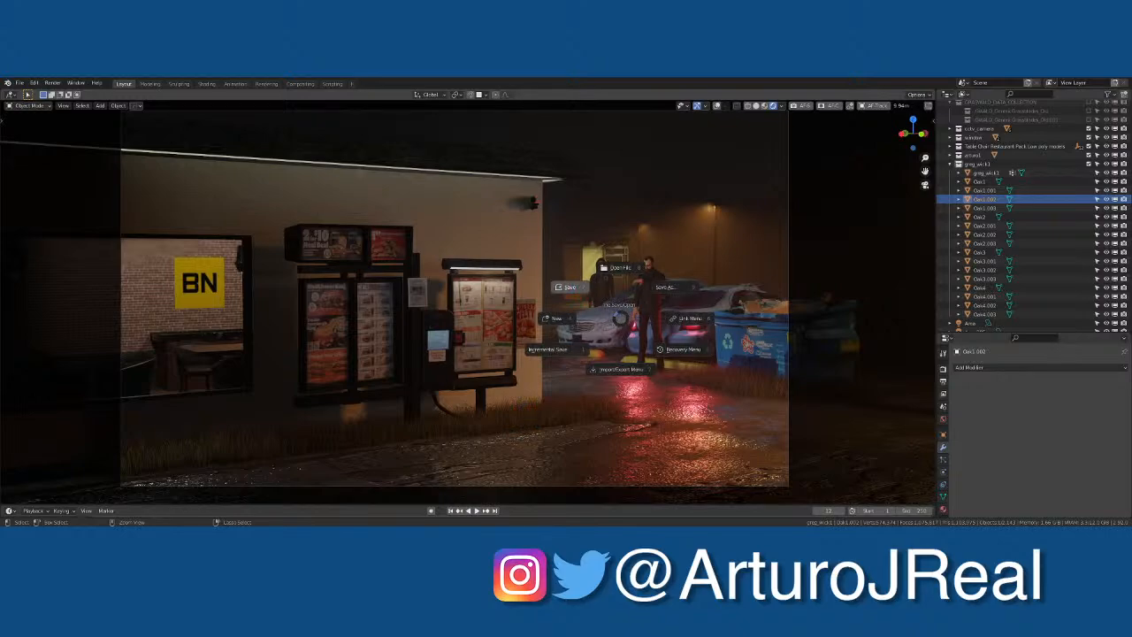
{"action": "left_click", "coordinate": [493, 457]}
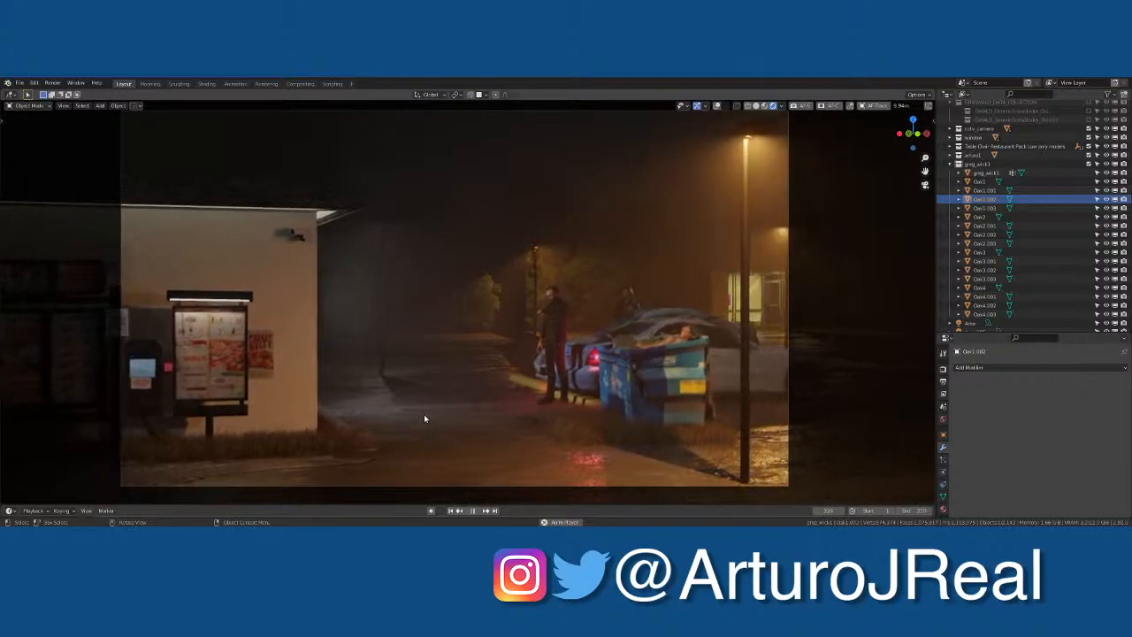
Step: Preview the camera animation and go to its last frame, 250
{"action": "left_click", "coordinate": [476, 511]}
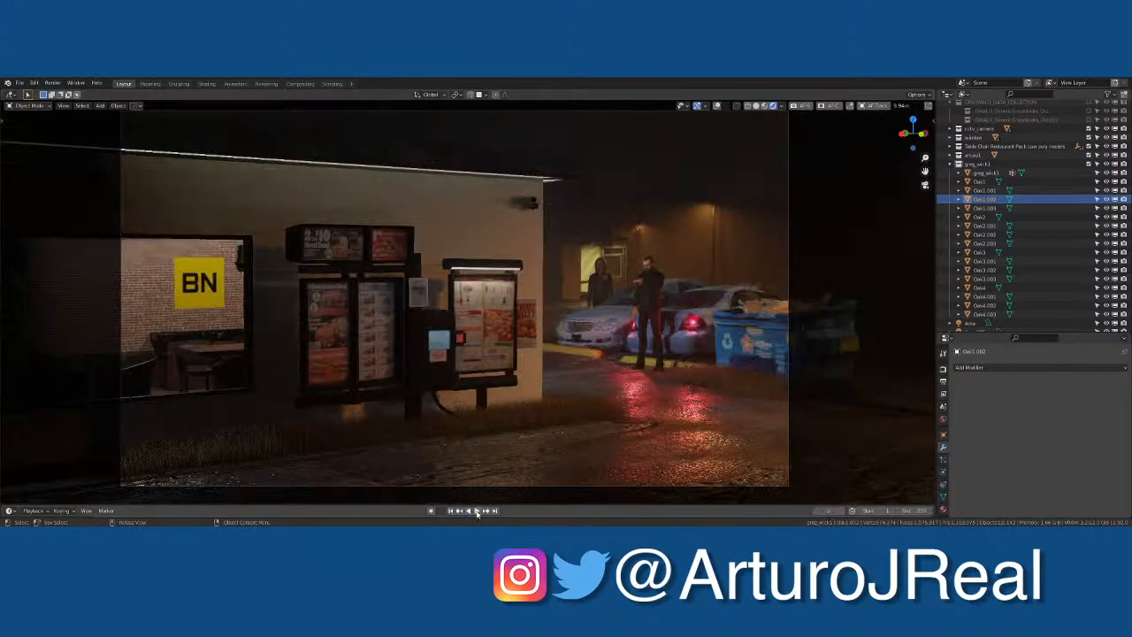
{"action": "left_click", "coordinate": [496, 511]}
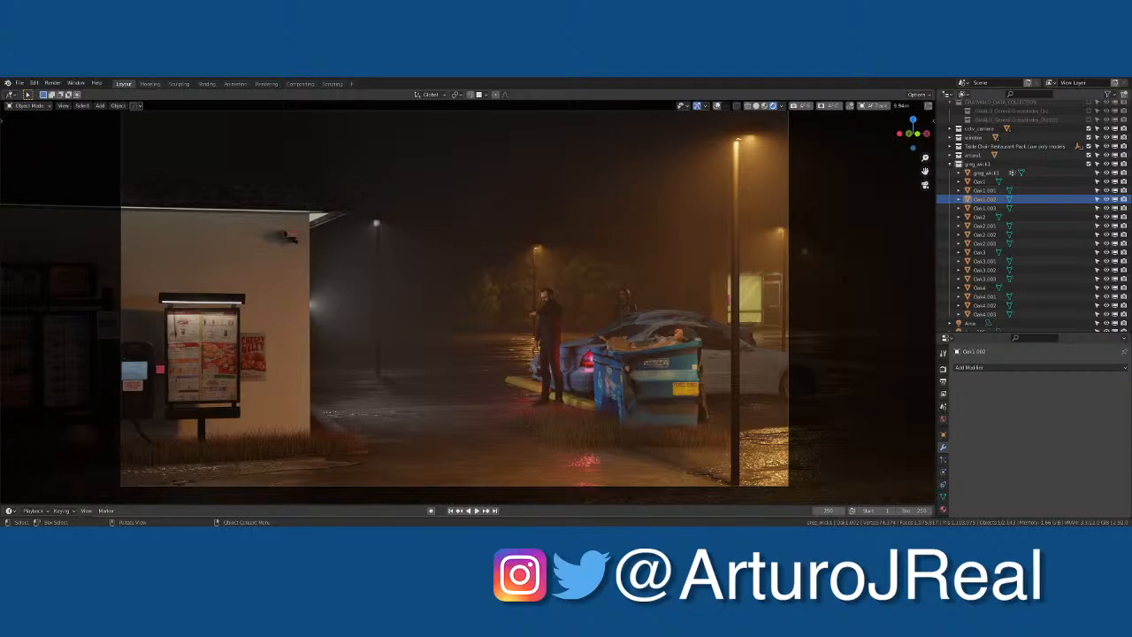
Step: Examine the Blend Mode and Subsurface Translucency settings of the oak planes around the lit street lamp
{"action": "middle_click_drag", "start_coordinate": [536, 263], "coordinate": [487, 304]}
{"action": "middle_click_drag", "start_coordinate": [426, 333], "coordinate": [454, 317]}
{"action": "scroll", "coordinate": [454, 317], "scroll_direction": "up", "scroll_amount": 5}
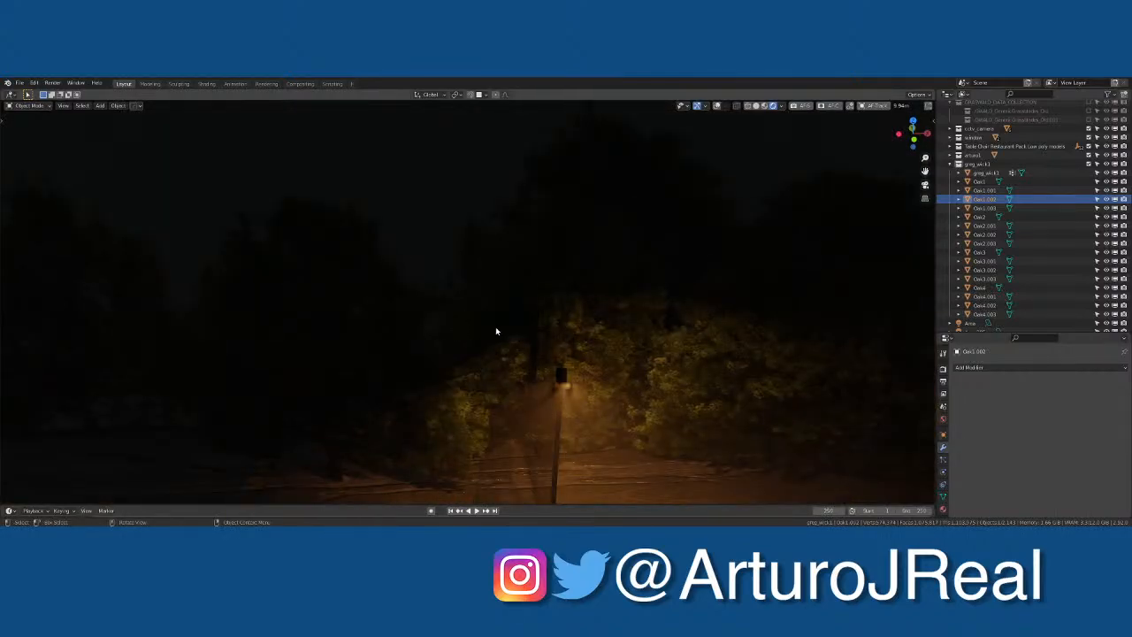
{"action": "left_click", "coordinate": [528, 316]}
{"action": "middle_click_drag", "start_coordinate": [596, 311], "coordinate": [623, 288]}
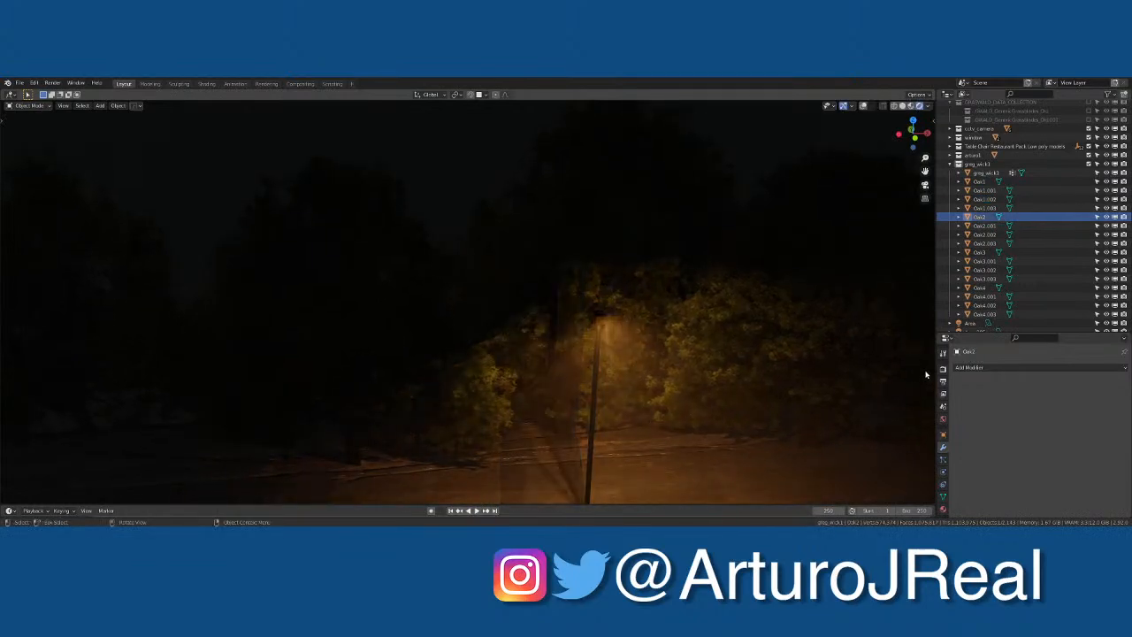
{"action": "left_click", "coordinate": [943, 508]}
{"action": "scroll", "coordinate": [958, 480], "scroll_direction": "down", "scroll_amount": 3}
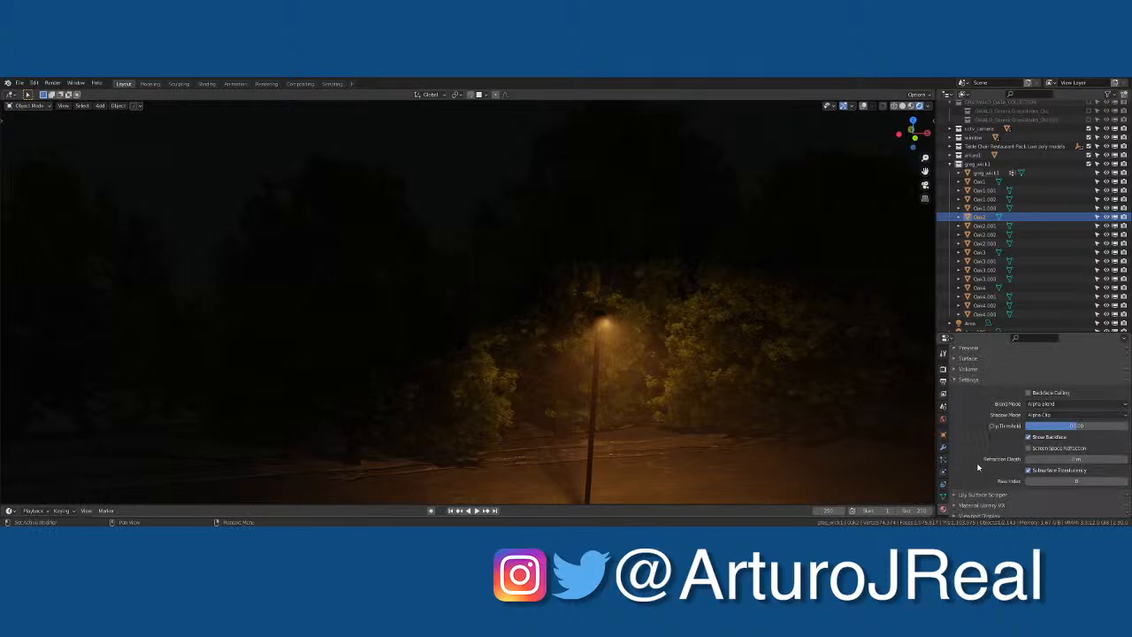
{"action": "left_click", "coordinate": [464, 347]}
{"action": "middle_click_drag", "start_coordinate": [319, 340], "coordinate": [263, 328]}
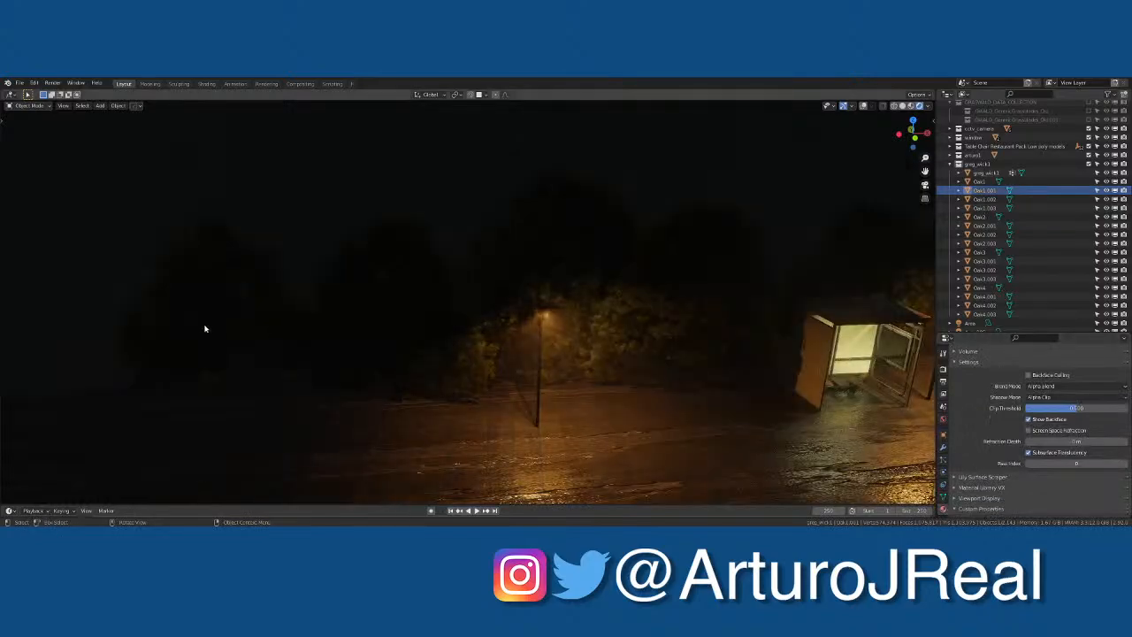
{"action": "left_click", "coordinate": [273, 324]}
{"action": "left_click", "coordinate": [1110, 387]}
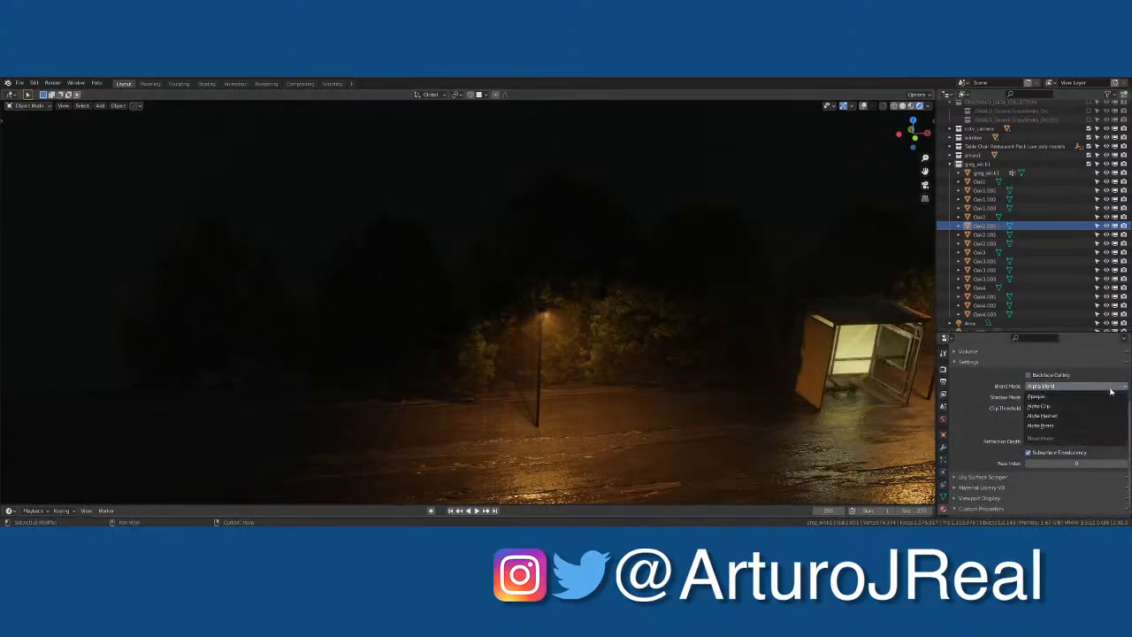
{"action": "left_click", "coordinate": [1107, 387]}
Step: Set the Blend Mode of the Oak1 material to Alpha Clip on the plane beside the street lamp
{"action": "left_click", "coordinate": [411, 337]}
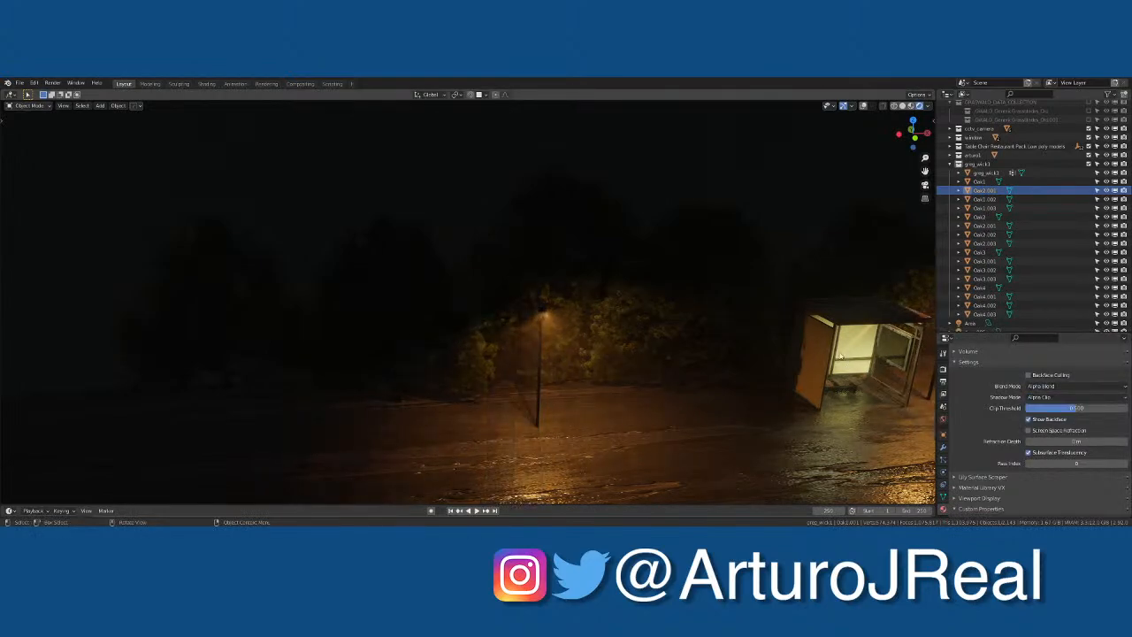
{"action": "left_click", "coordinate": [1088, 386]}
{"action": "left_click", "coordinate": [1087, 405]}
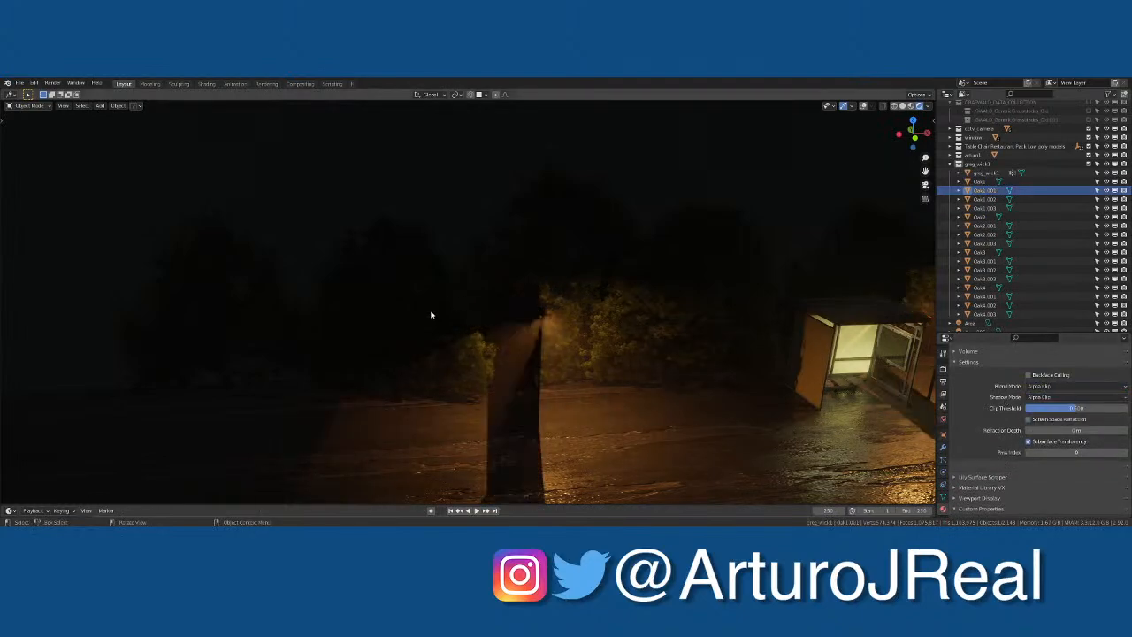
Step: Examine how the tree row and the street lamps look from around the parking lot
{"action": "middle_click_drag", "start_coordinate": [551, 280], "coordinate": [594, 300]}
{"action": "middle_click_drag", "start_coordinate": [671, 313], "coordinate": [615, 283]}
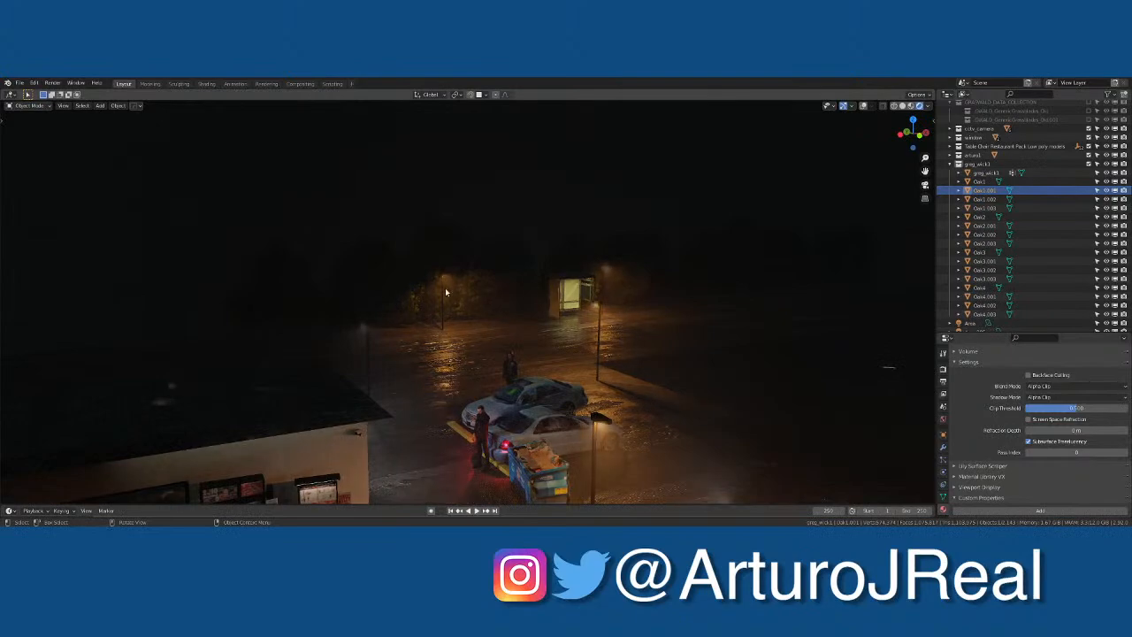
{"action": "middle_click_drag", "start_coordinate": [444, 287], "coordinate": [333, 302]}
{"action": "scroll", "coordinate": [410, 358], "scroll_direction": "down", "scroll_amount": 6}
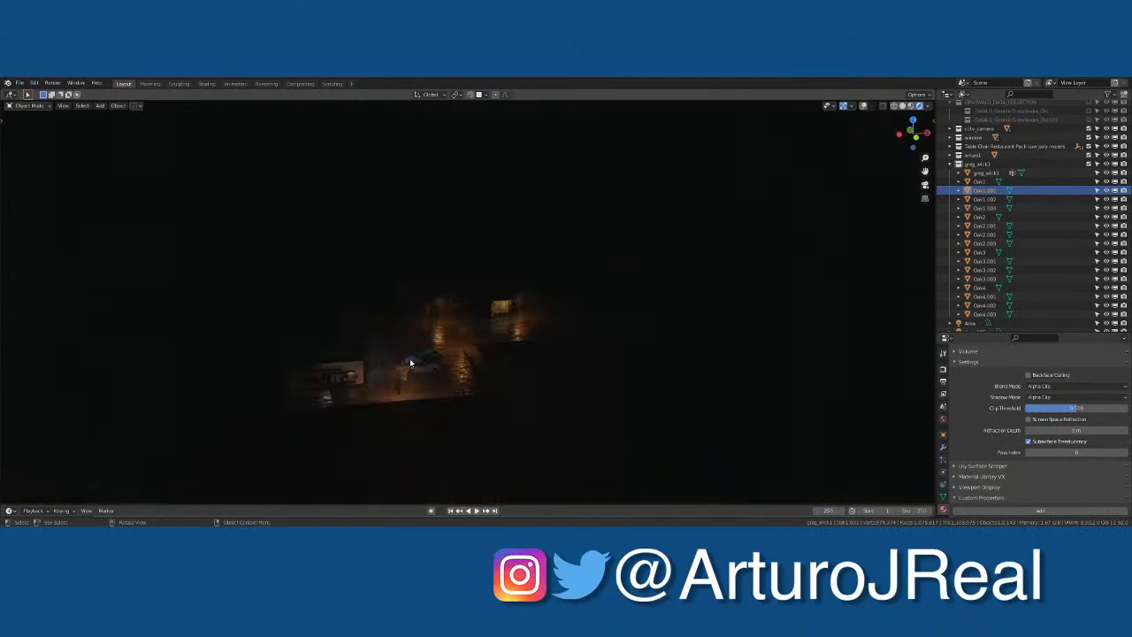
{"action": "middle_click_drag", "start_coordinate": [463, 356], "coordinate": [495, 372]}
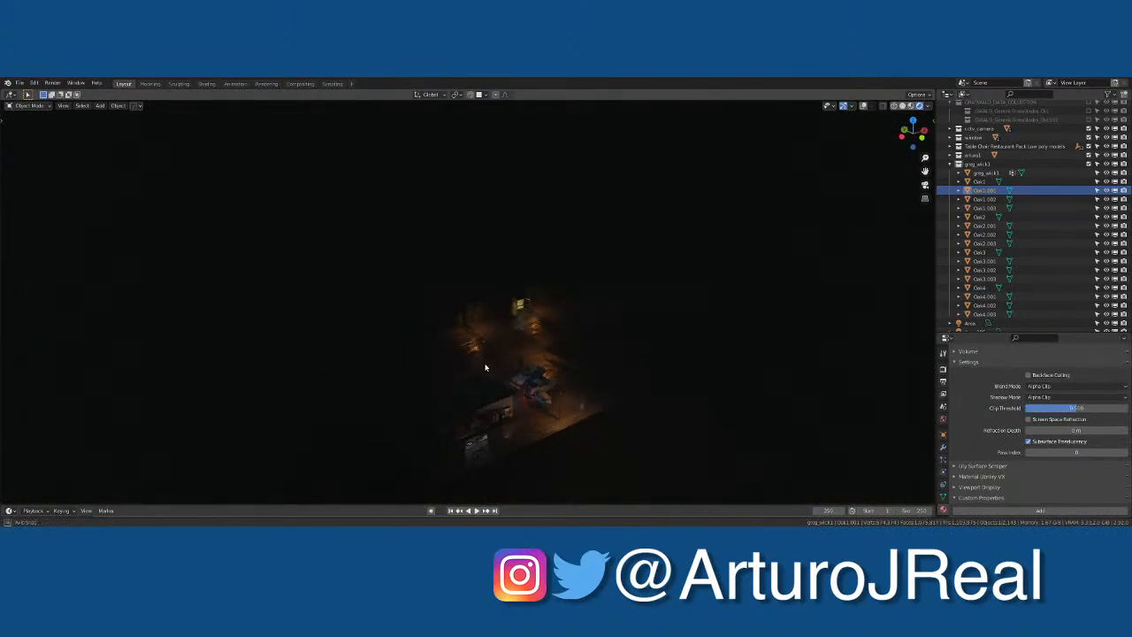
{"action": "scroll", "coordinate": [558, 400], "scroll_direction": "up", "scroll_amount": 3}
{"action": "scroll", "coordinate": [559, 400], "scroll_direction": "up", "scroll_amount": 5}
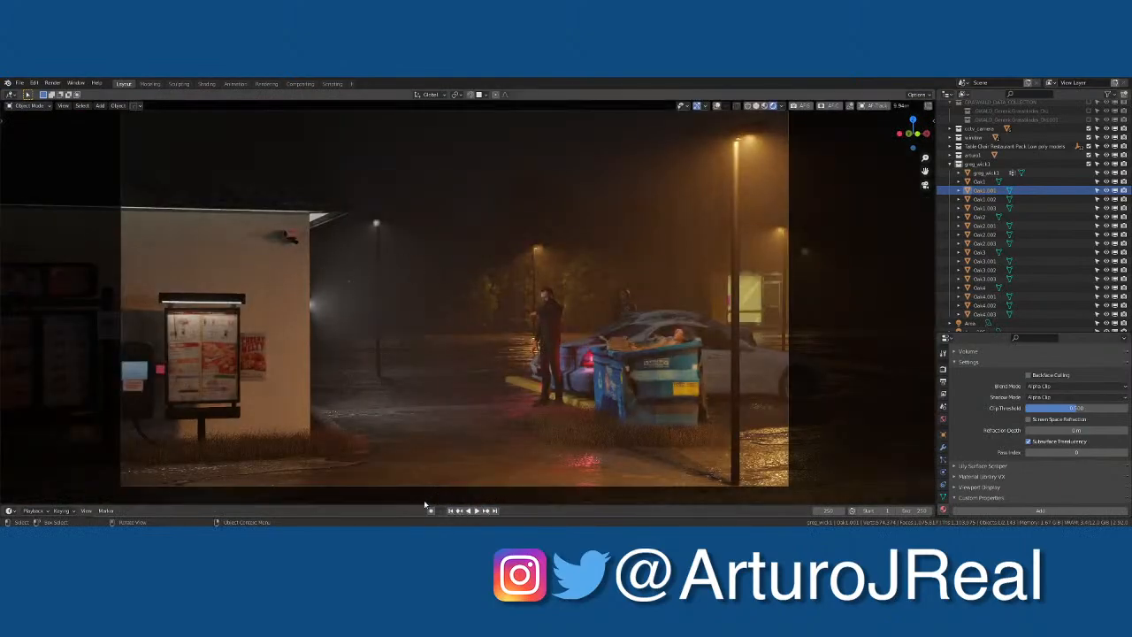
Step: Enlarge the timeline and move the animation to frame 172
{"action": "left_click_drag", "start_coordinate": [418, 503], "coordinate": [417, 454]}
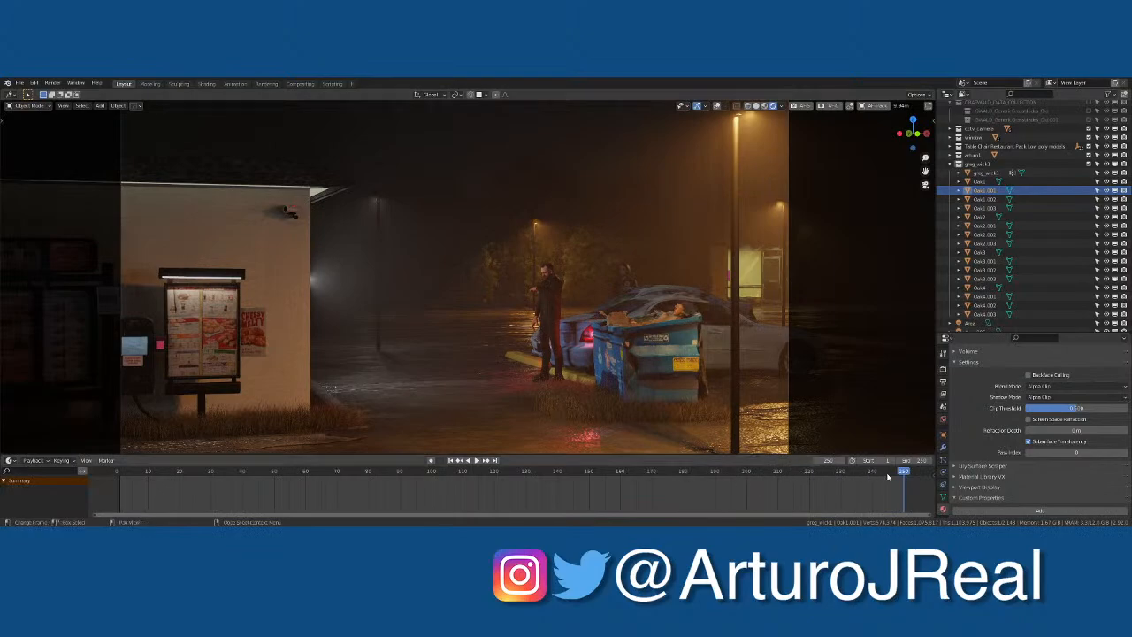
{"action": "key", "text": "shift+ctrl+space"}
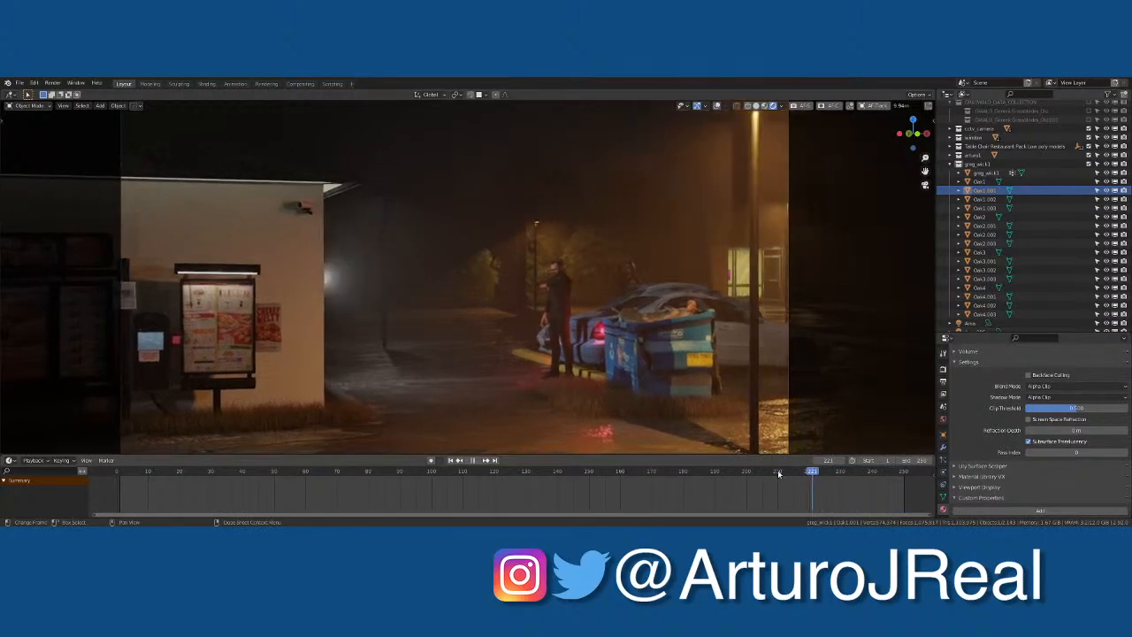
{"action": "left_click_drag", "start_coordinate": [779, 475], "coordinate": [658, 468]}
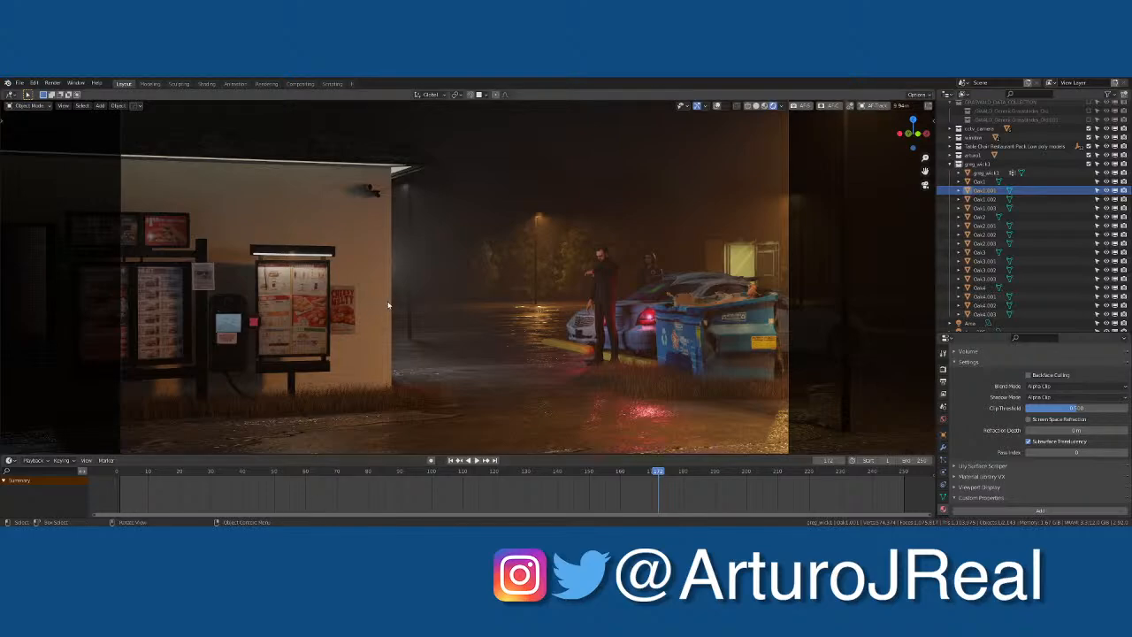
Step: Save the file and render the current frame
{"action": "key", "text": "ctrl+s"}
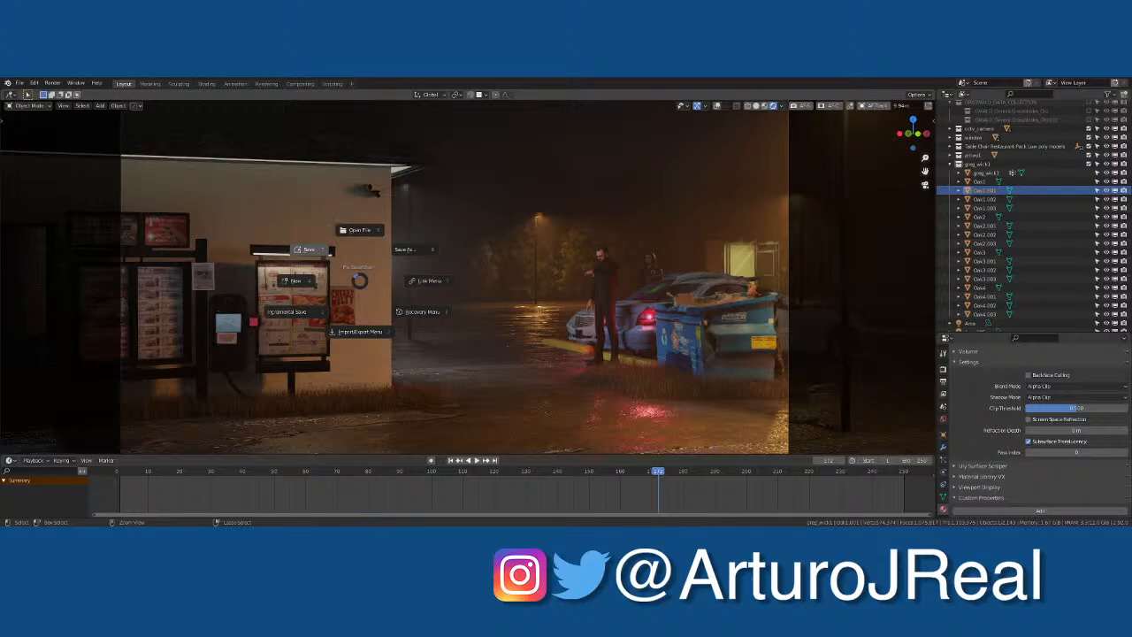
{"action": "left_click", "coordinate": [303, 249]}
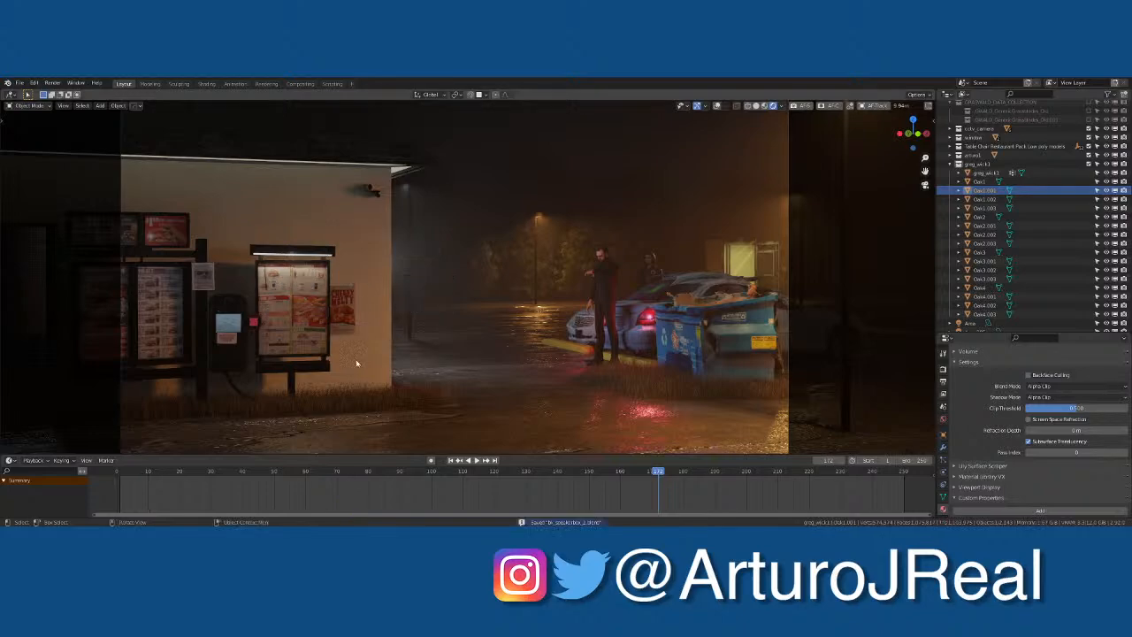
{"action": "key", "text": "F12"}
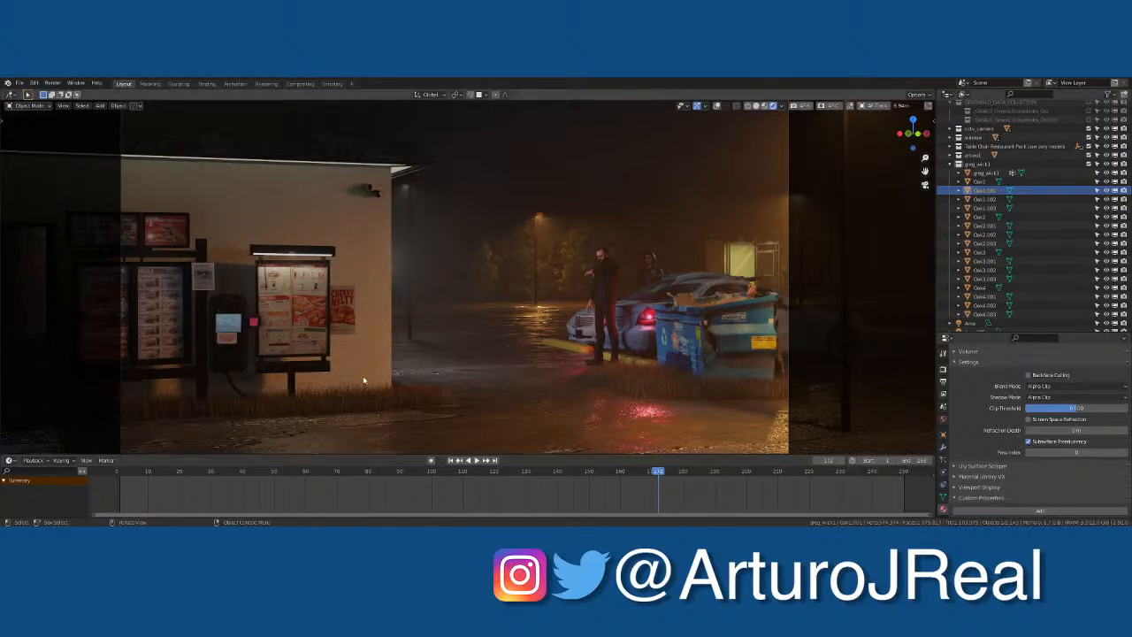
{"action": "scroll", "coordinate": [403, 320], "scroll_direction": "down", "scroll_amount": 4}
{"action": "middle_click_drag", "start_coordinate": [403, 320], "coordinate": [429, 355]}
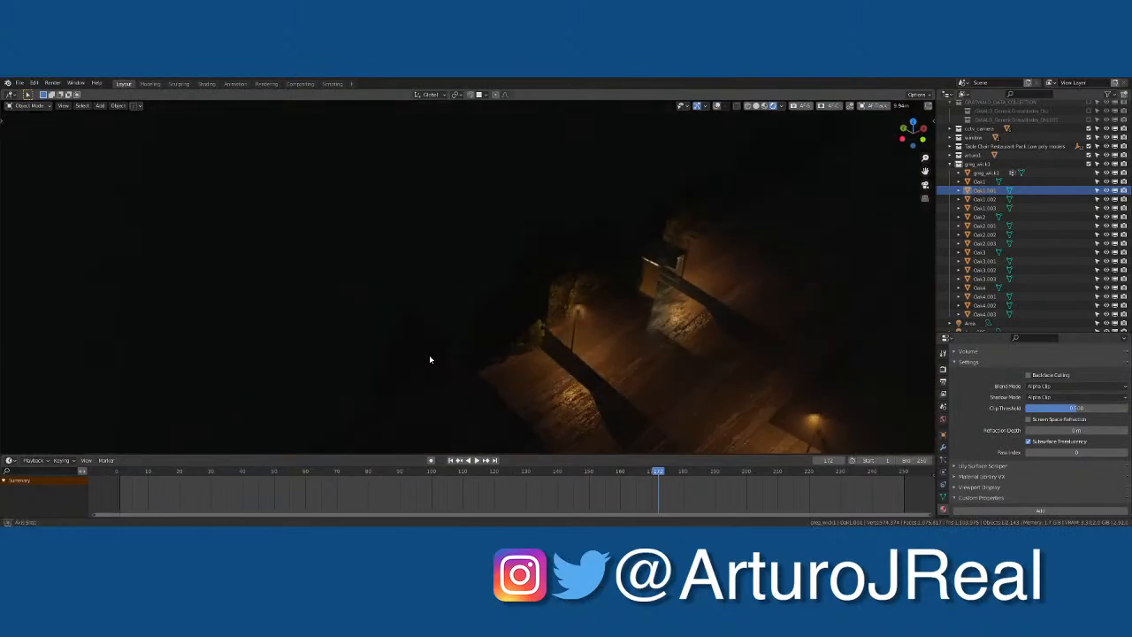
{"action": "scroll", "coordinate": [428, 348], "scroll_direction": "down", "scroll_amount": 2}
{"action": "key", "text": "KP_0"}
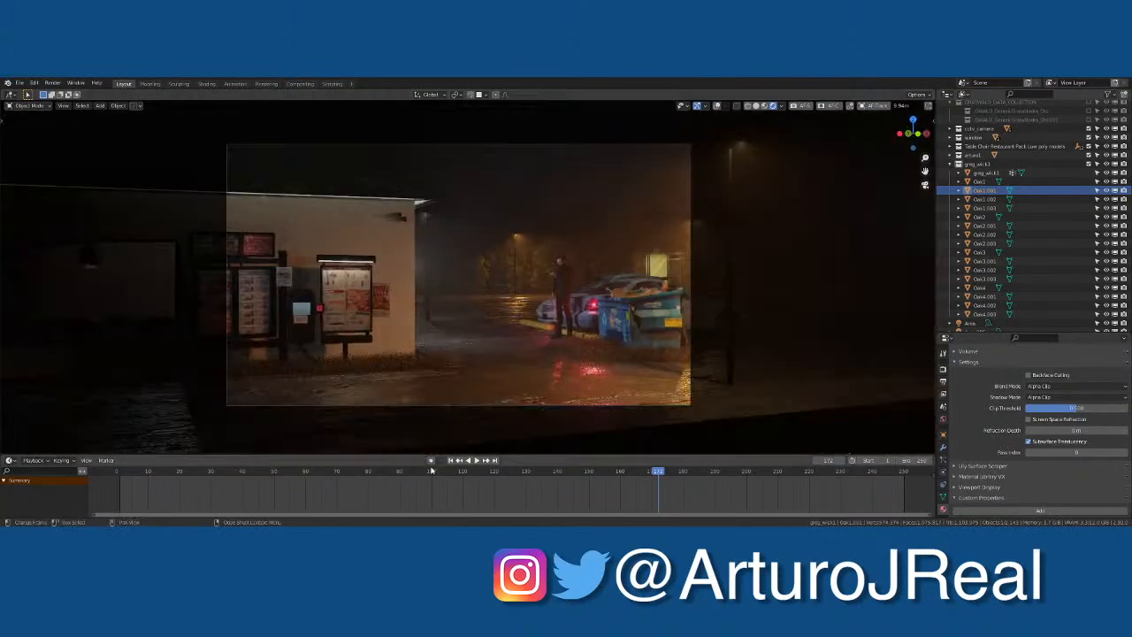
Step: Return the animation to frame 1 and turn on the viewport overlays above the parked cars
{"action": "left_click", "coordinate": [451, 460]}
{"action": "middle_click_drag", "start_coordinate": [518, 295], "coordinate": [533, 265]}
{"action": "scroll", "coordinate": [420, 251], "scroll_direction": "up", "scroll_amount": 9}
{"action": "scroll", "coordinate": [357, 198], "scroll_direction": "down", "scroll_amount": 9}
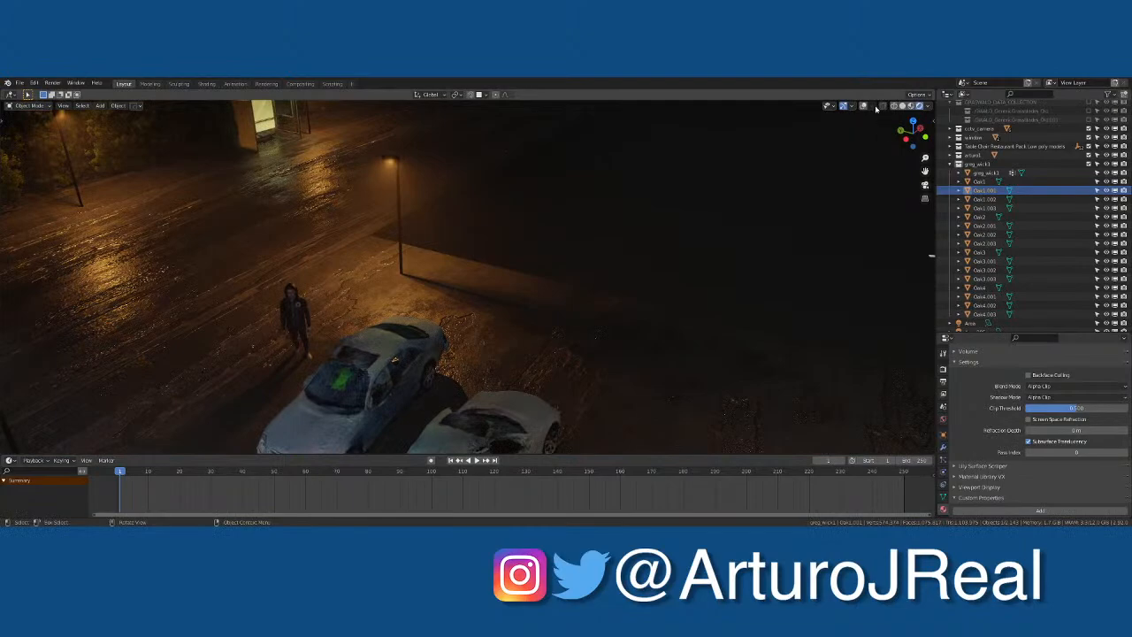
{"action": "left_click", "coordinate": [865, 105]}
Step: Select the two red point lights that form the tail lights of the parked car behind the standing man
{"action": "middle_click_drag", "start_coordinate": [665, 298], "coordinate": [534, 289]}
{"action": "scroll", "coordinate": [534, 289], "scroll_direction": "up", "scroll_amount": 4}
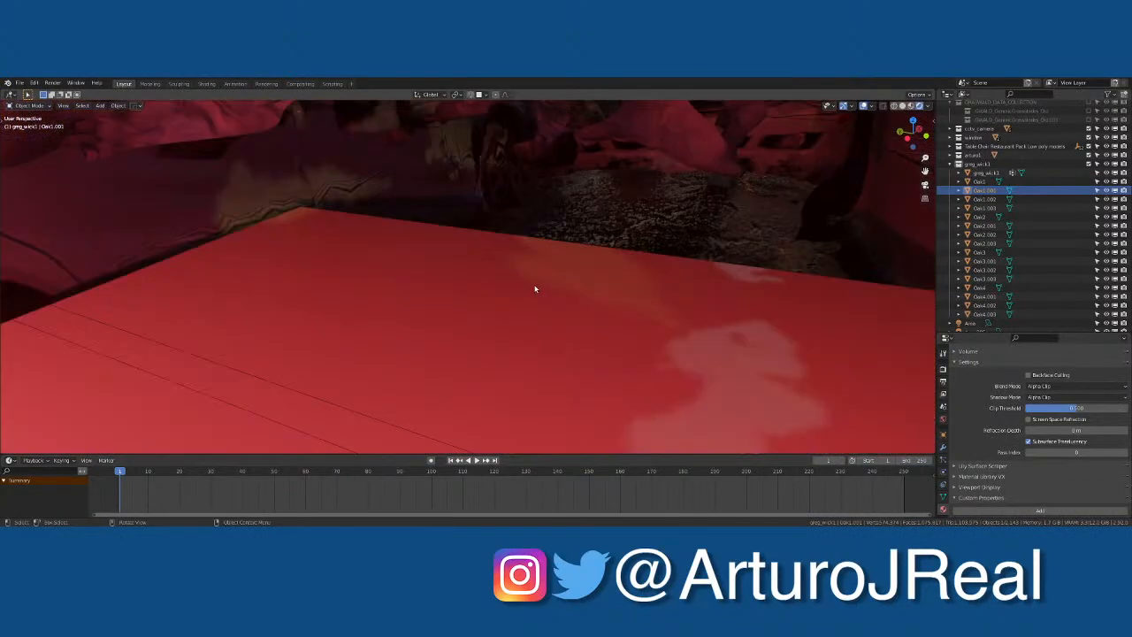
{"action": "scroll", "coordinate": [518, 293], "scroll_direction": "down", "scroll_amount": 8}
{"action": "left_click", "coordinate": [483, 321]}
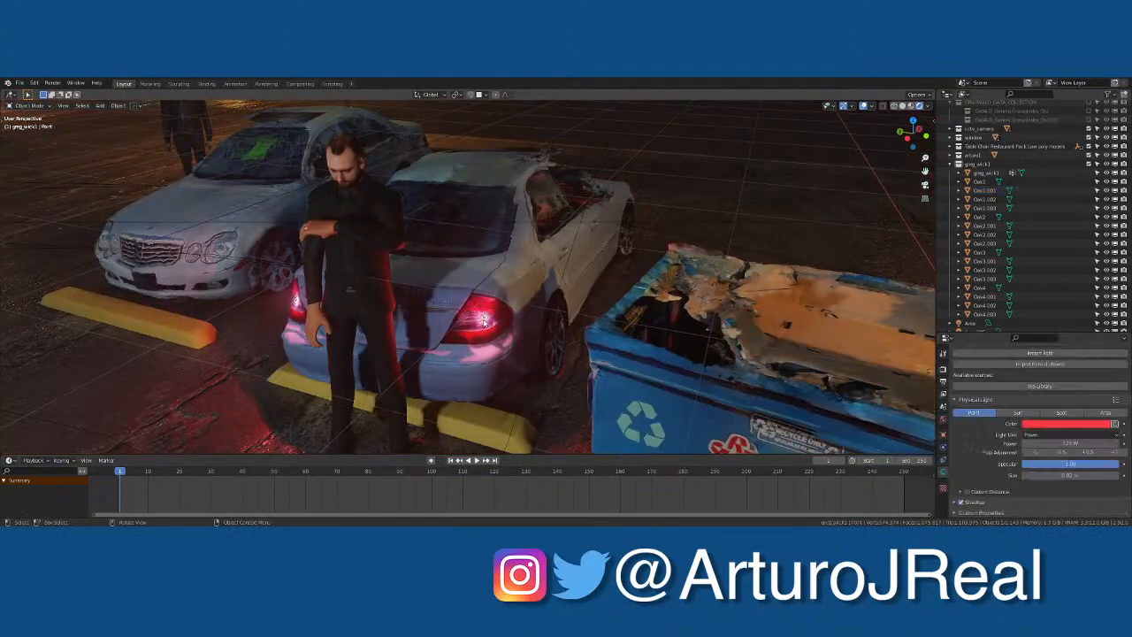
{"action": "middle_click_drag", "start_coordinate": [484, 321], "coordinate": [610, 416], "text": "shift"}
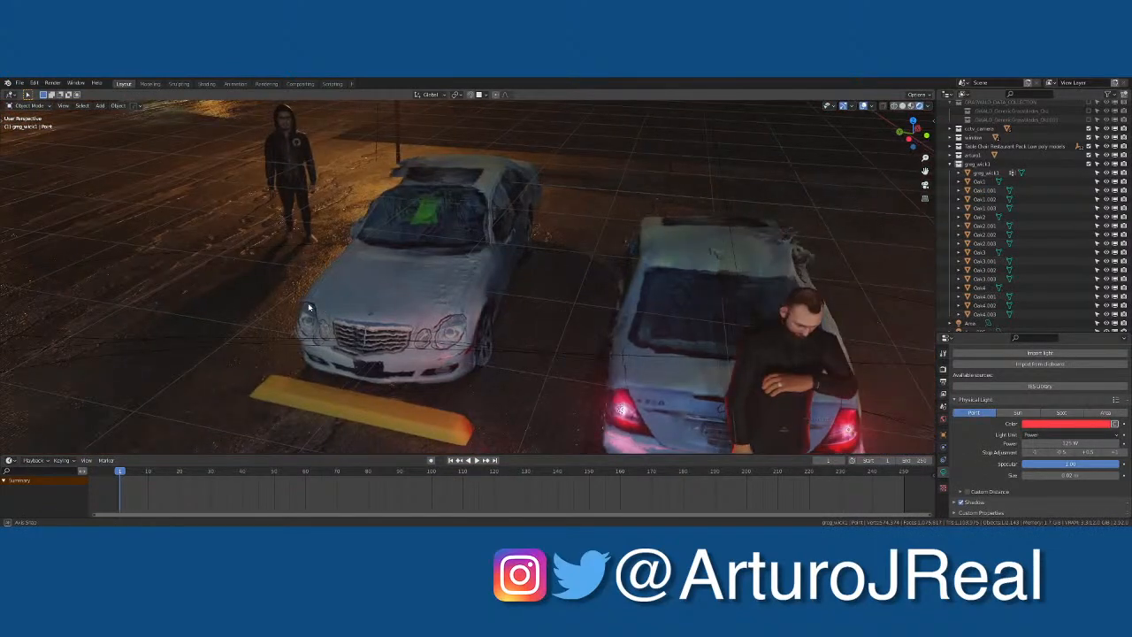
{"action": "left_click", "coordinate": [622, 413]}
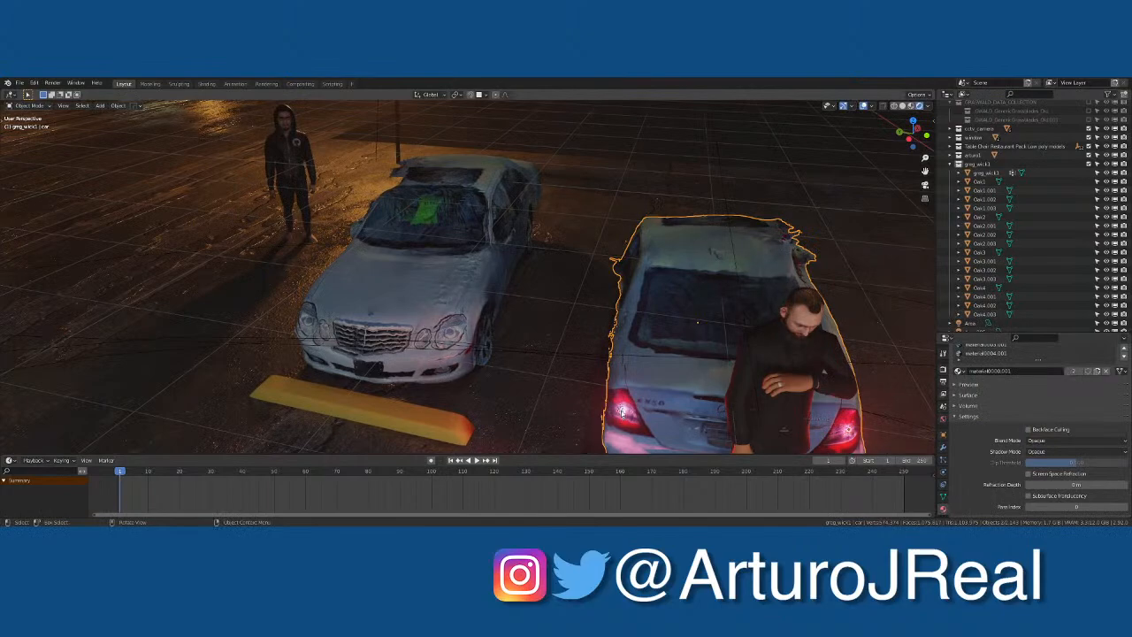
{"action": "left_click", "coordinate": [622, 413]}
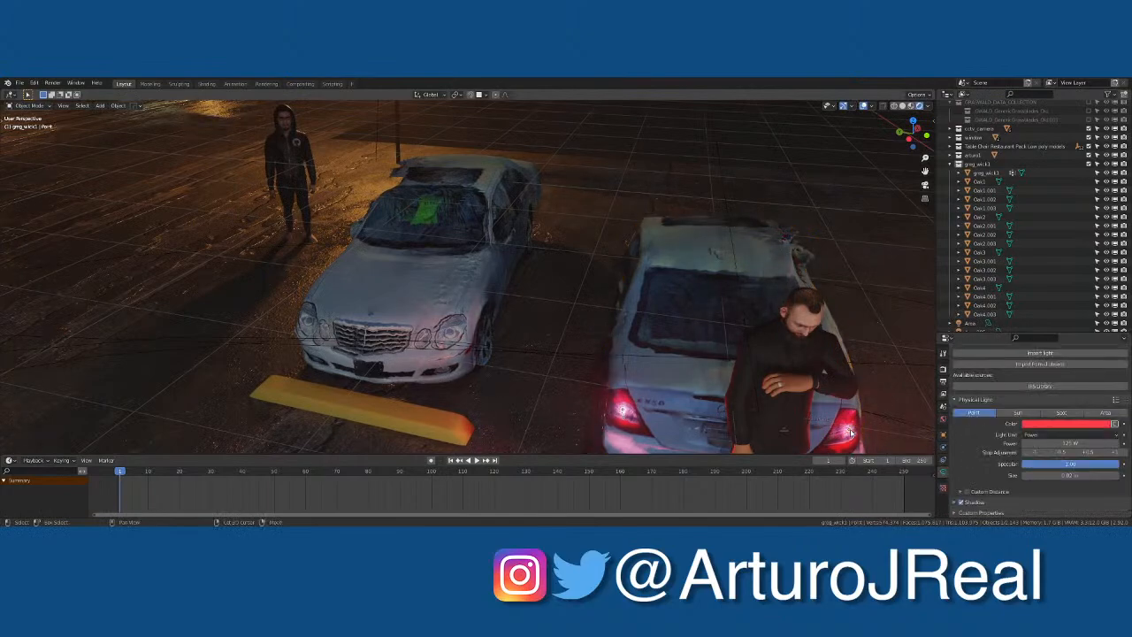
Step: Duplicate the two red tail lights and move the copies along the Y axis past the edge of the parking lot
{"action": "scroll", "coordinate": [849, 427], "scroll_direction": "down", "scroll_amount": 12}
{"action": "middle_click_drag", "start_coordinate": [759, 393], "coordinate": [582, 344]}
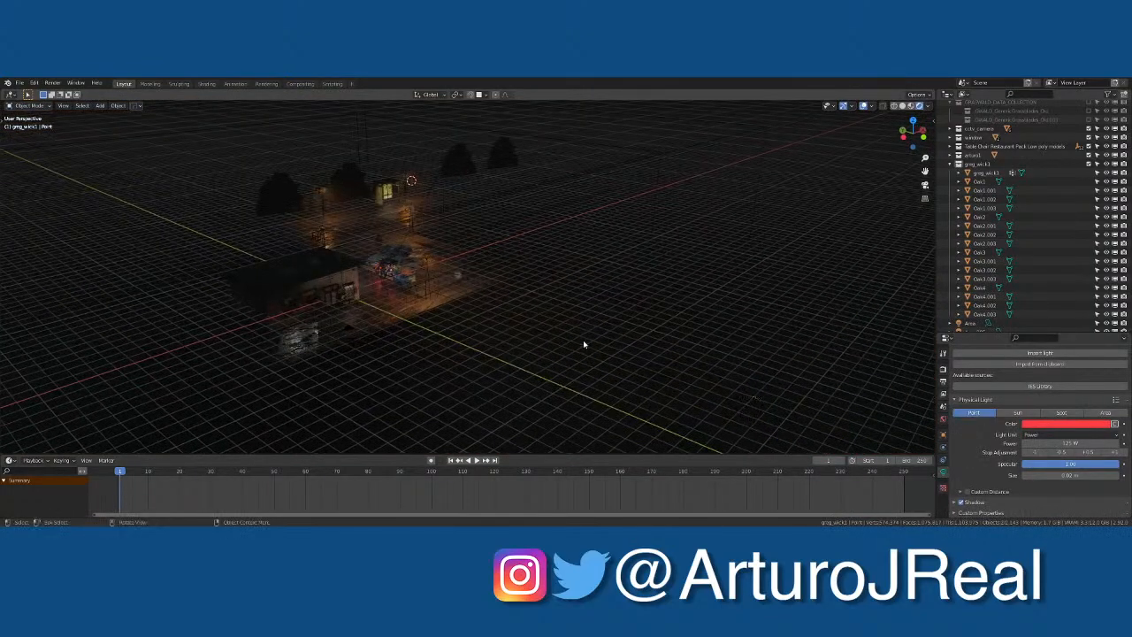
{"action": "key", "text": "shift+d"}
{"action": "key", "text": "y"}
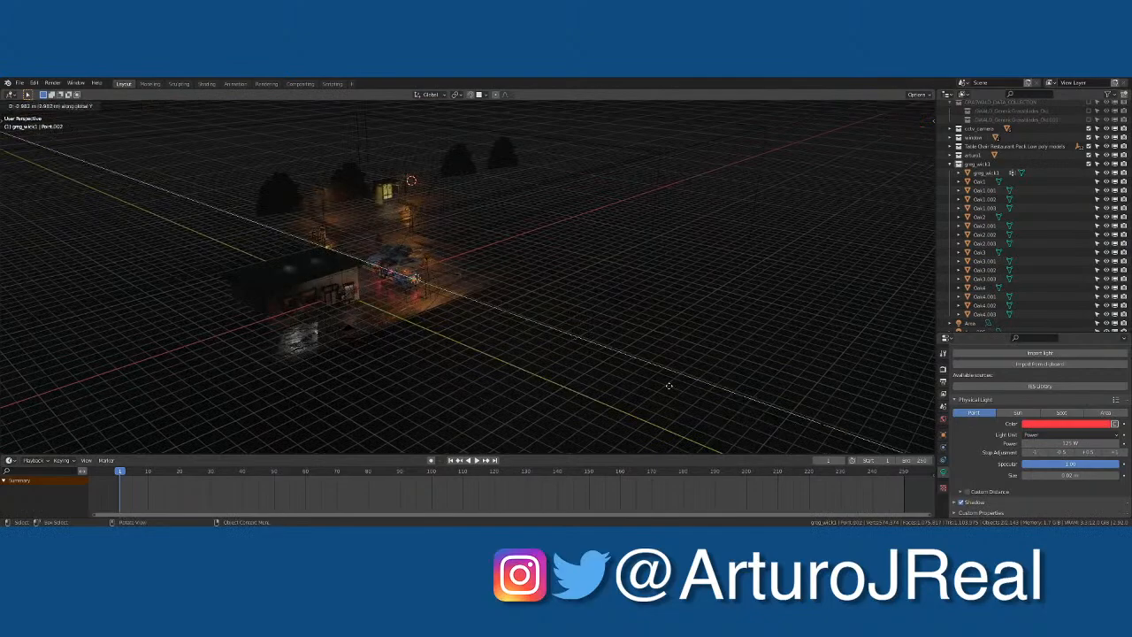
{"action": "scroll", "coordinate": [648, 395], "scroll_direction": "up", "scroll_amount": 5}
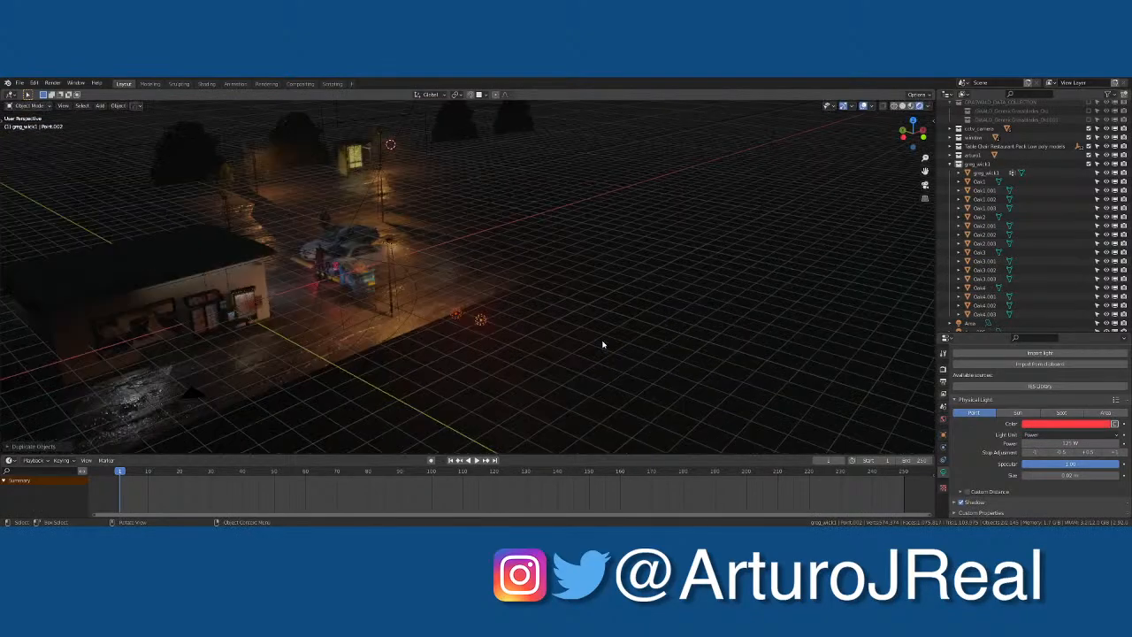
Step: Move the copied red lights along the negative X axis to the area in front of the restaurant's large window
{"action": "key", "text": "shift+d"}
{"action": "key", "text": "x"}
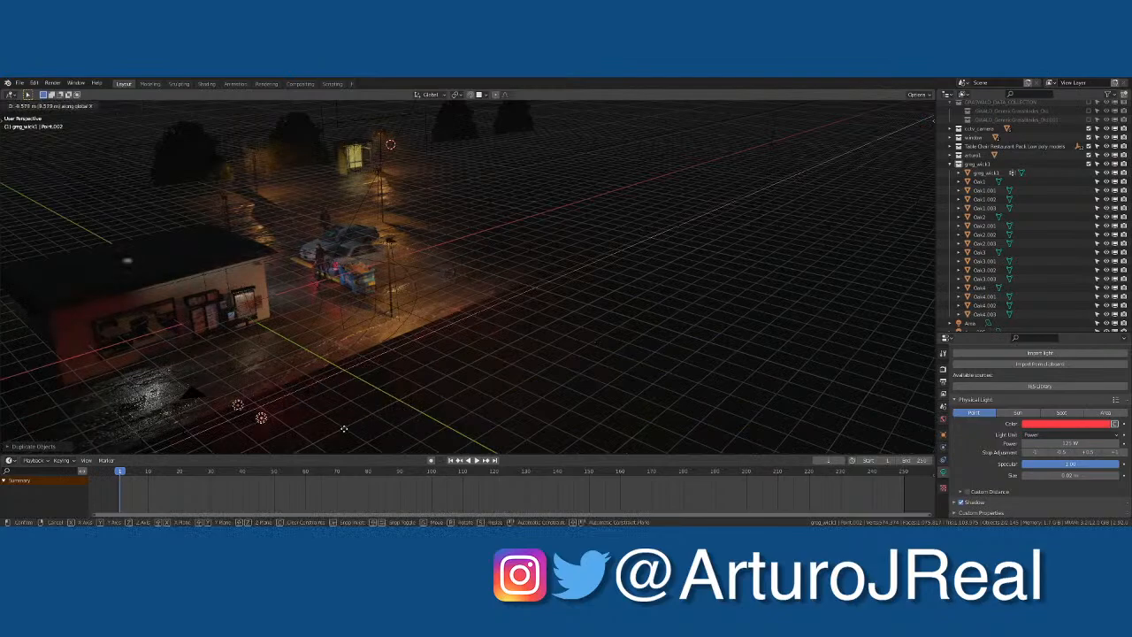
{"action": "left_click", "coordinate": [310, 439]}
{"action": "middle_click_drag", "start_coordinate": [316, 437], "coordinate": [424, 328], "text": "shift"}
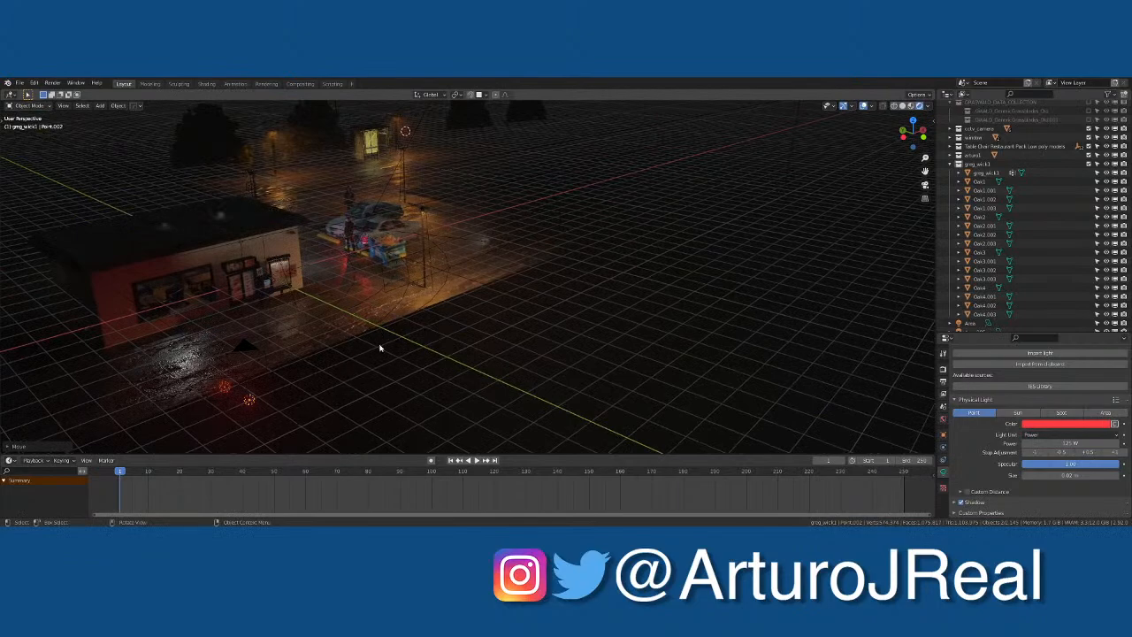
Step: Duplicate the copied red pair and offset the new pair along the X axis as a second car's front lights
{"action": "key", "text": "shift+d"}
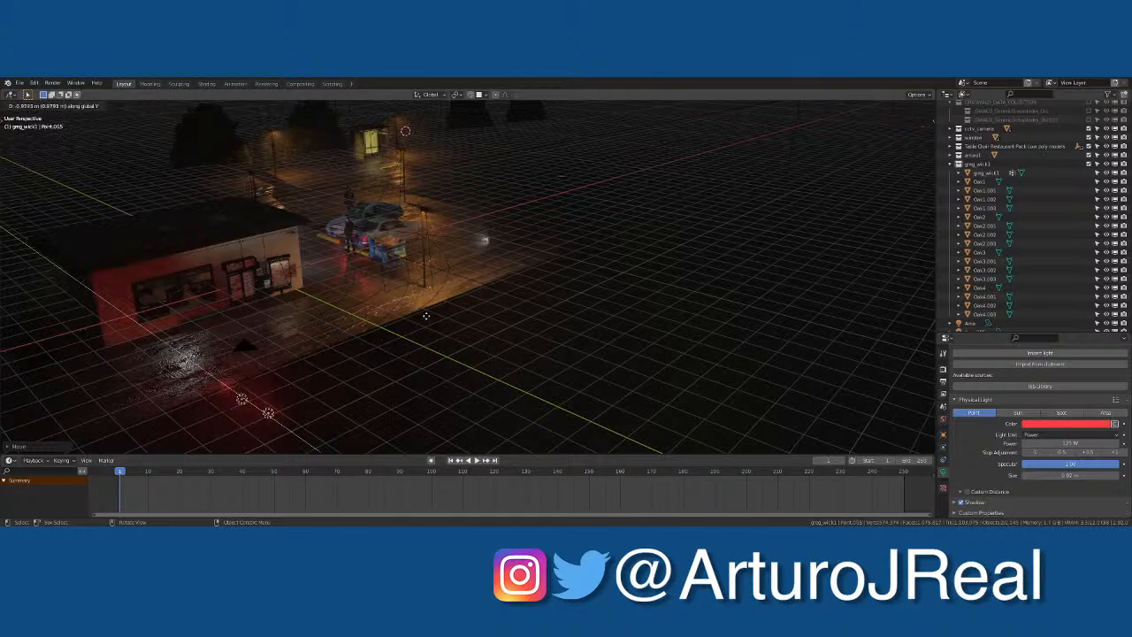
{"action": "key", "text": "x"}
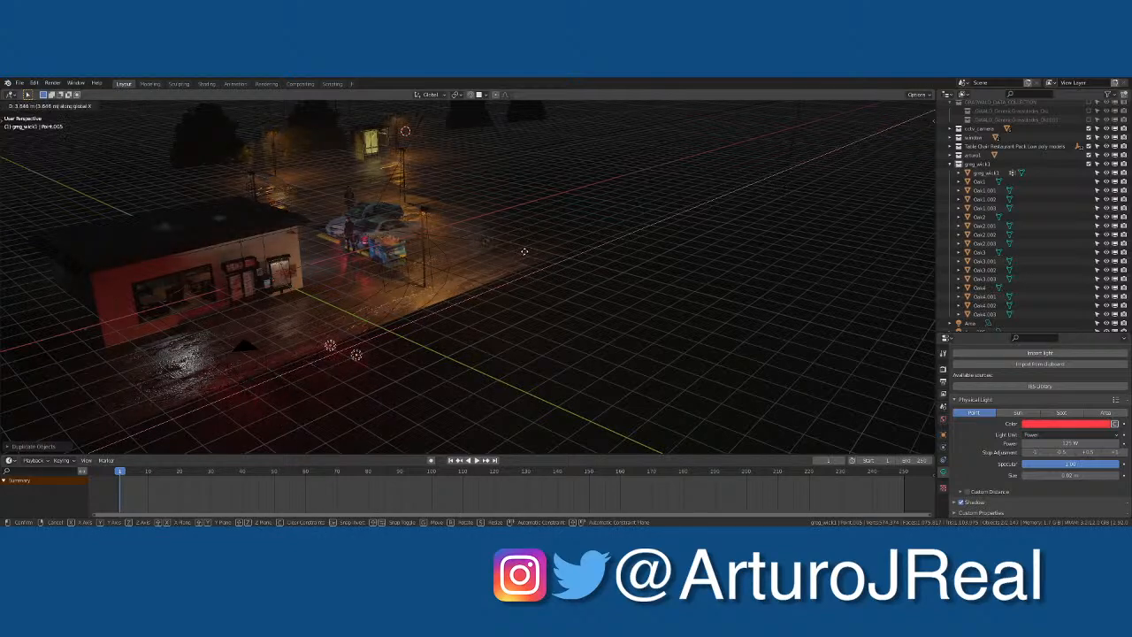
{"action": "left_click", "coordinate": [401, 340]}
Step: Change the colour of the front light pair from red to a pale warm yellow
{"action": "scroll", "coordinate": [400, 339], "scroll_direction": "up", "scroll_amount": 6}
{"action": "middle_click_drag", "start_coordinate": [376, 349], "coordinate": [440, 270], "text": "shift"}
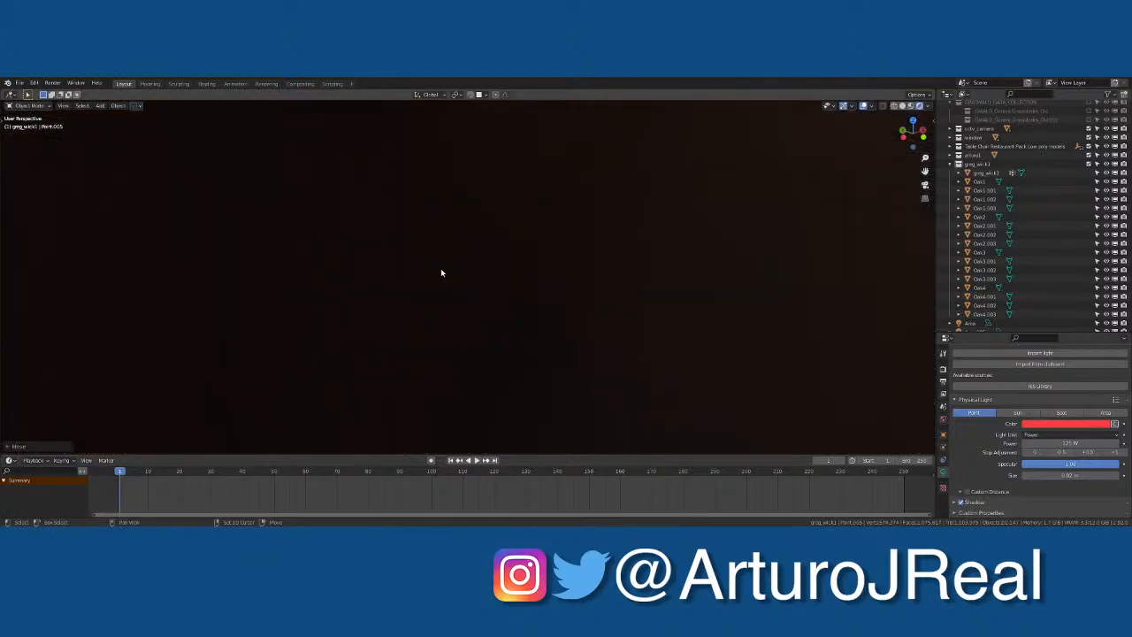
{"action": "scroll", "coordinate": [441, 269], "scroll_direction": "down", "scroll_amount": 3}
{"action": "left_click", "coordinate": [326, 200]}
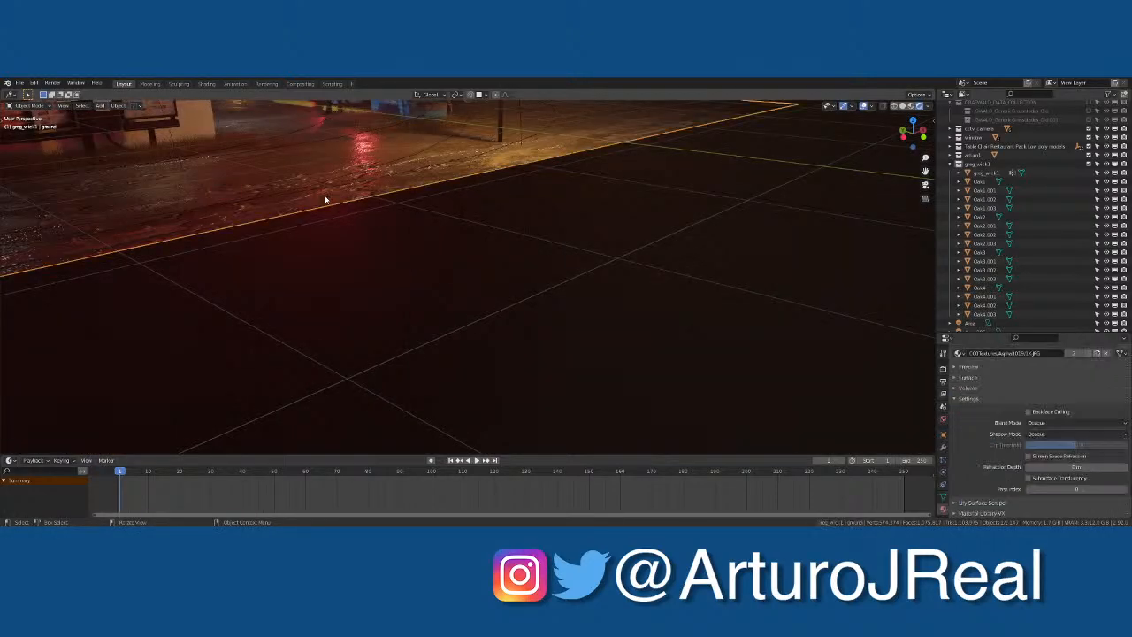
{"action": "left_click", "coordinate": [324, 200]}
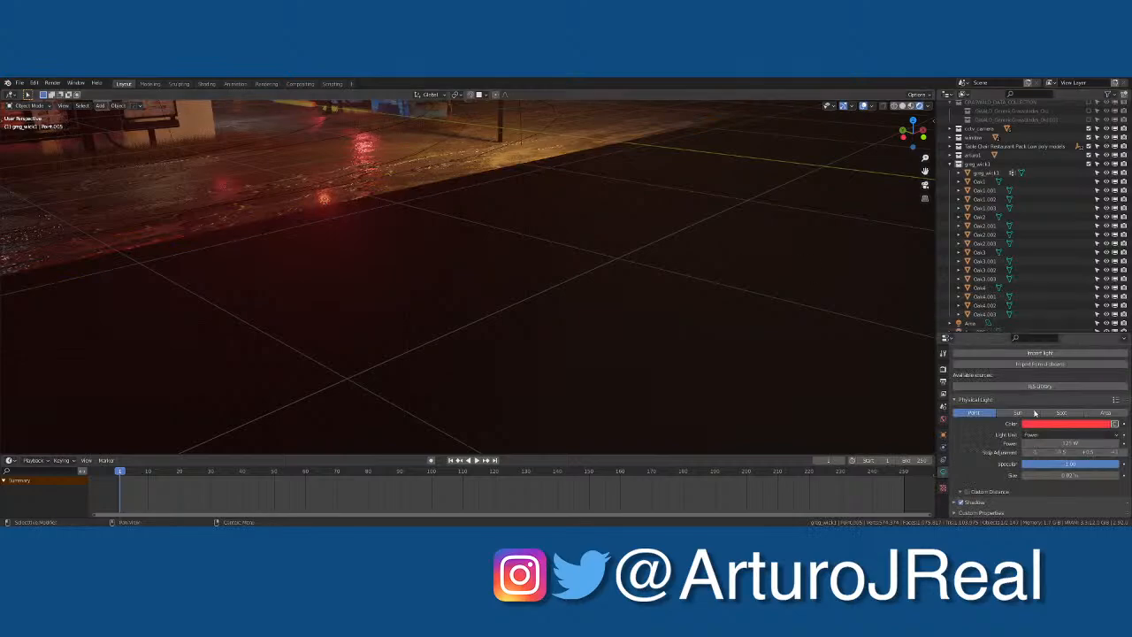
{"action": "left_click", "coordinate": [1111, 425]}
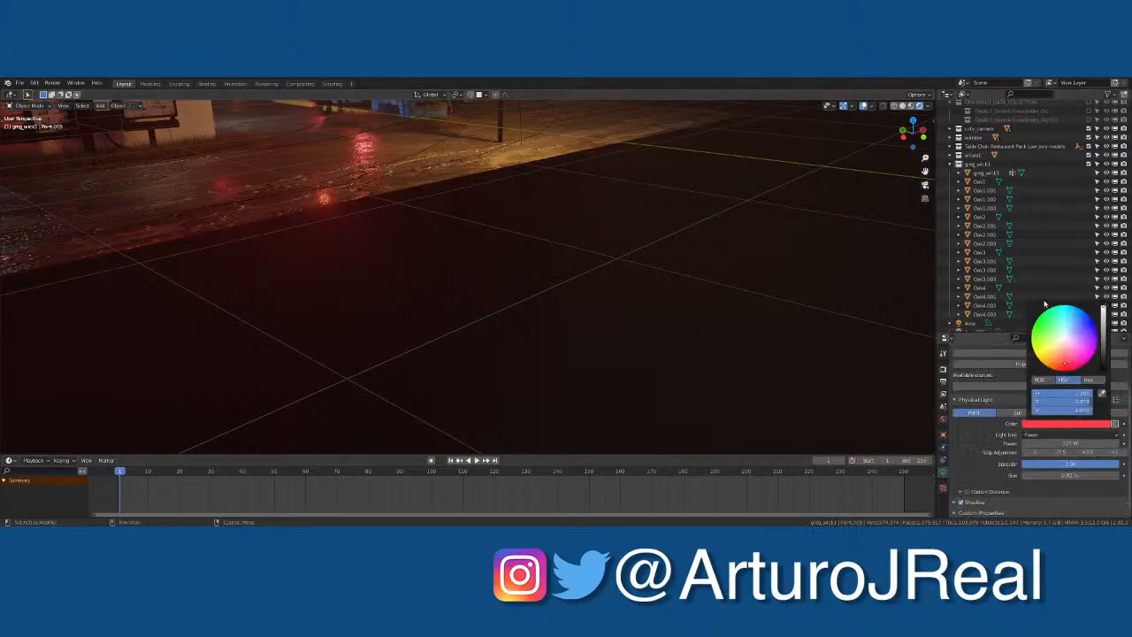
{"action": "left_click", "coordinate": [1061, 344]}
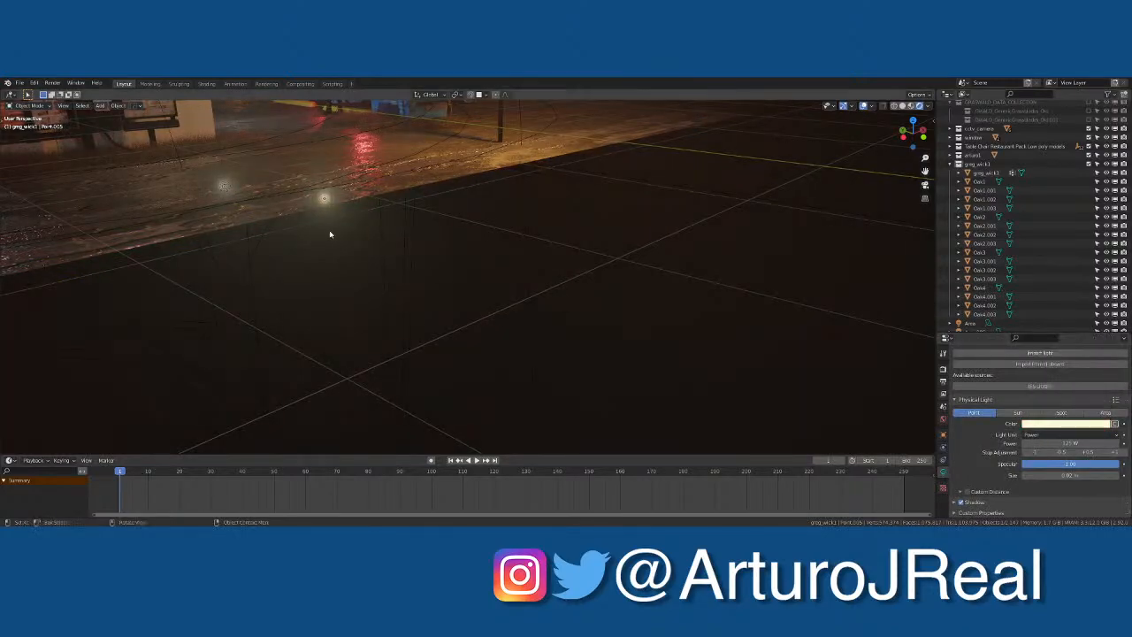
Step: Select both red lights and both pale yellow lights and move them into a new collection named car_lights2
{"action": "scroll", "coordinate": [338, 225], "scroll_direction": "down", "scroll_amount": 8}
{"action": "middle_click_drag", "start_coordinate": [397, 271], "coordinate": [372, 258], "text": "shift"}
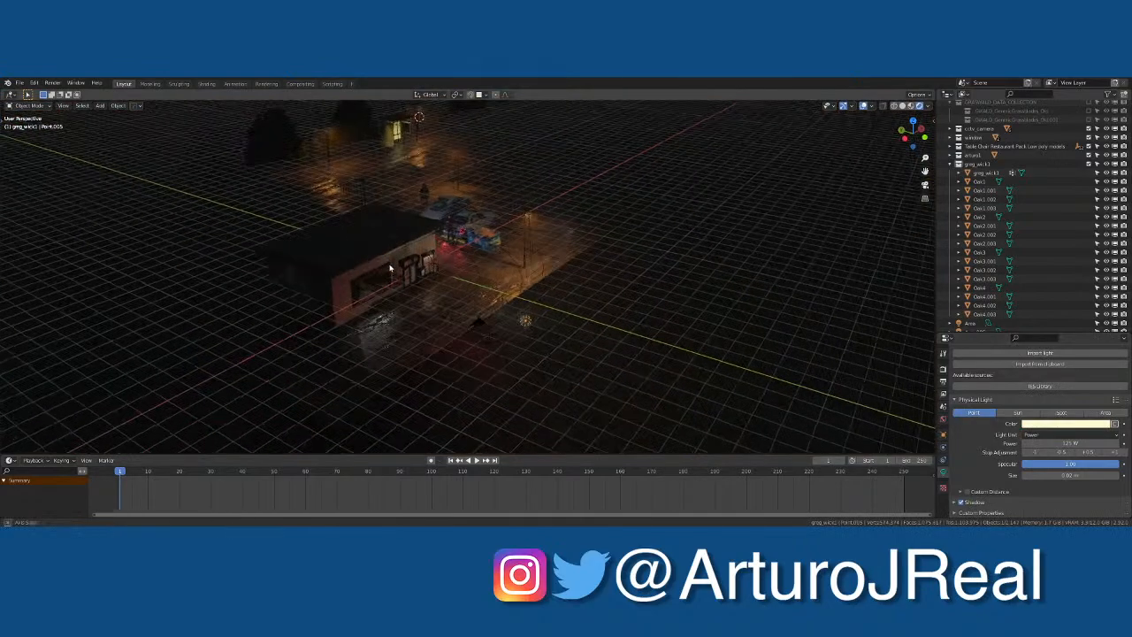
{"action": "scroll", "coordinate": [407, 281], "scroll_direction": "up", "scroll_amount": 5}
{"action": "middle_click_drag", "start_coordinate": [463, 303], "coordinate": [452, 299]}
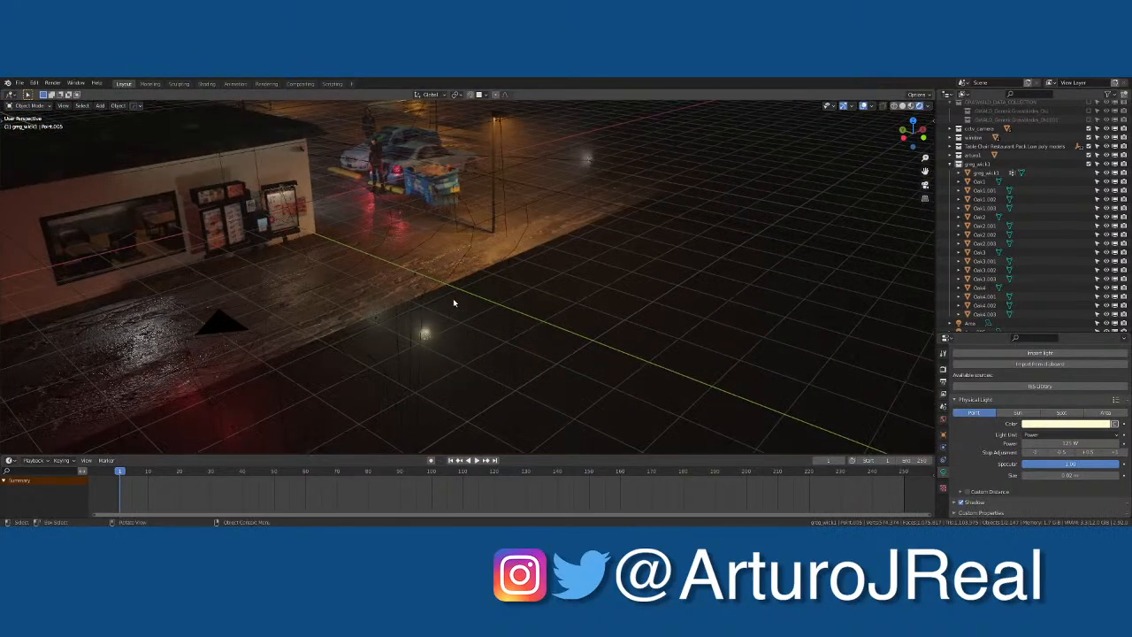
{"action": "middle_click_drag", "start_coordinate": [398, 336], "coordinate": [273, 371]}
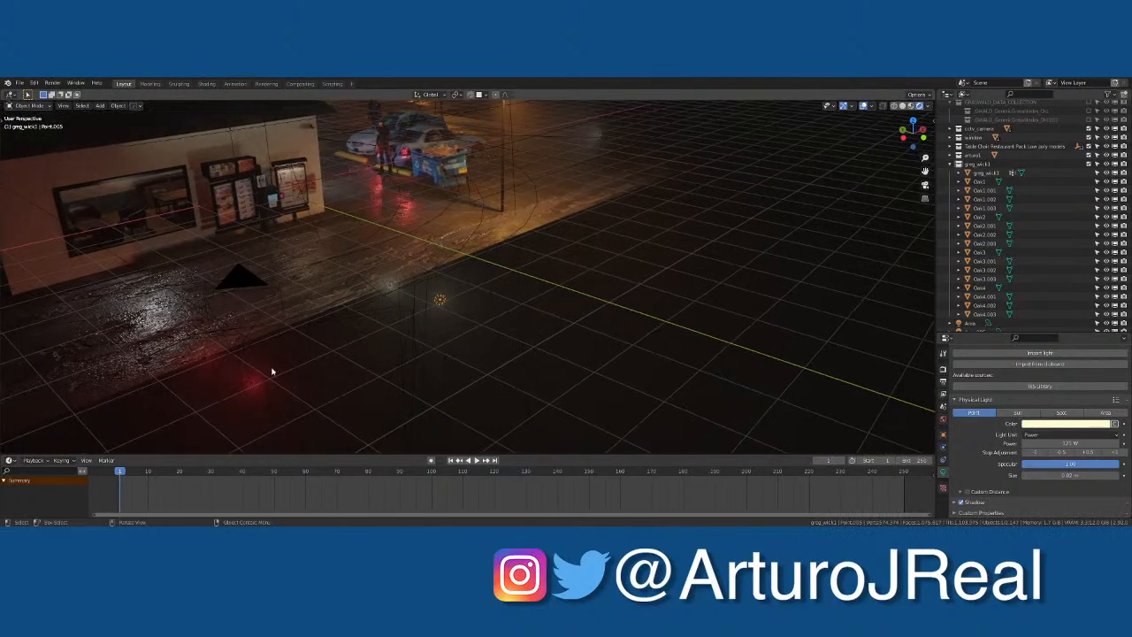
{"action": "left_click", "coordinate": [251, 384]}
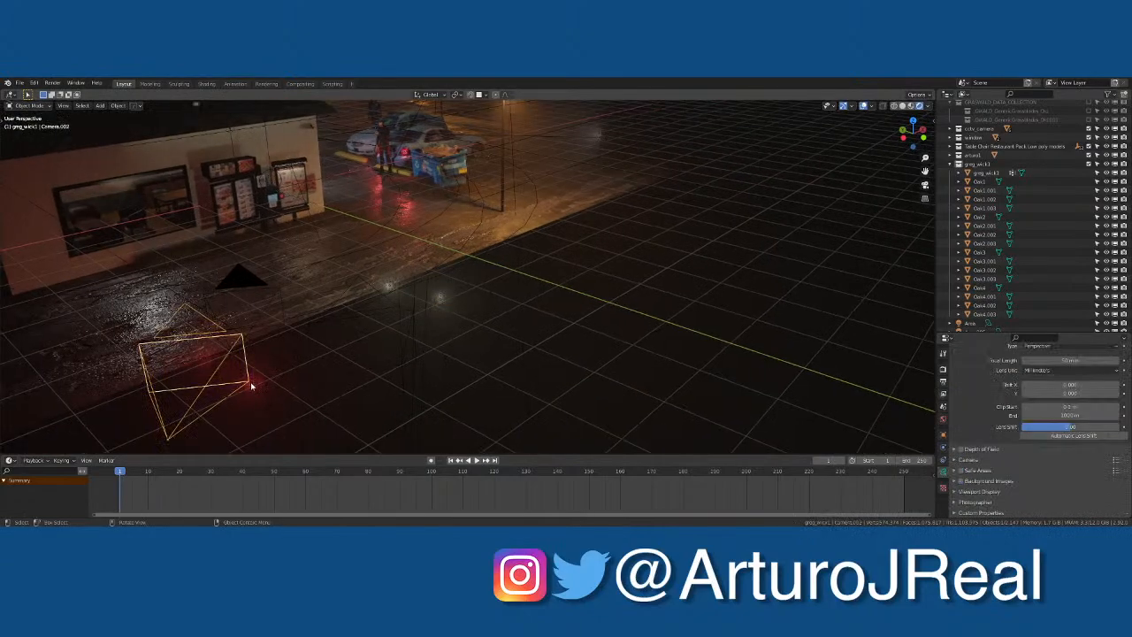
{"action": "left_click", "coordinate": [250, 384]}
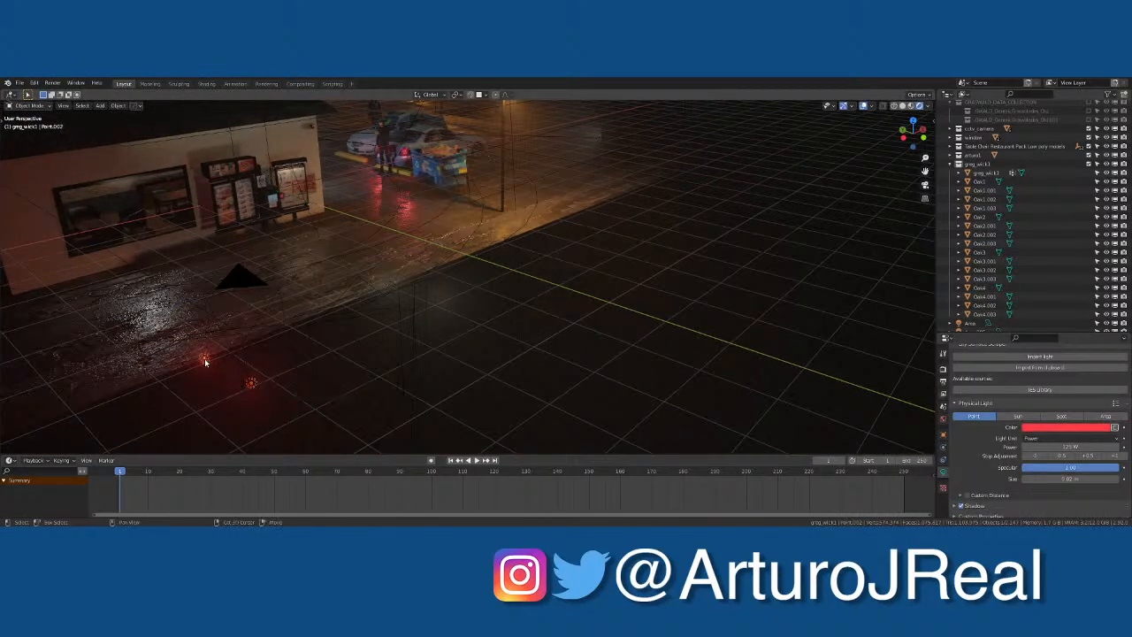
{"action": "left_click", "coordinate": [390, 290]}
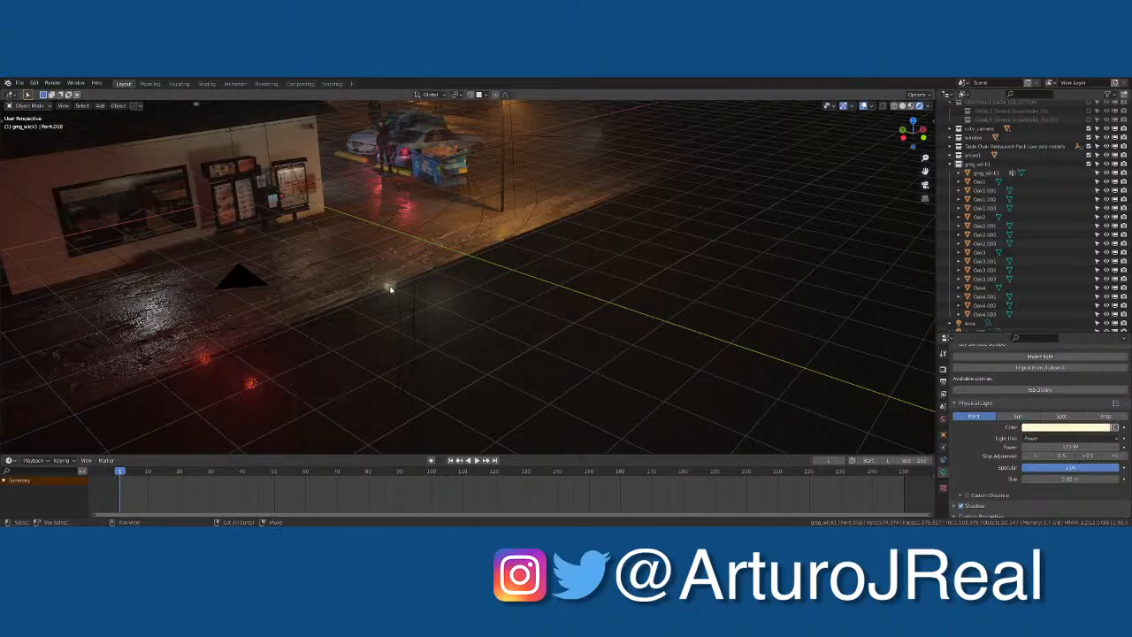
{"action": "left_click", "coordinate": [439, 301]}
{"action": "key", "text": "m"}
{"action": "left_click", "coordinate": [445, 297]}
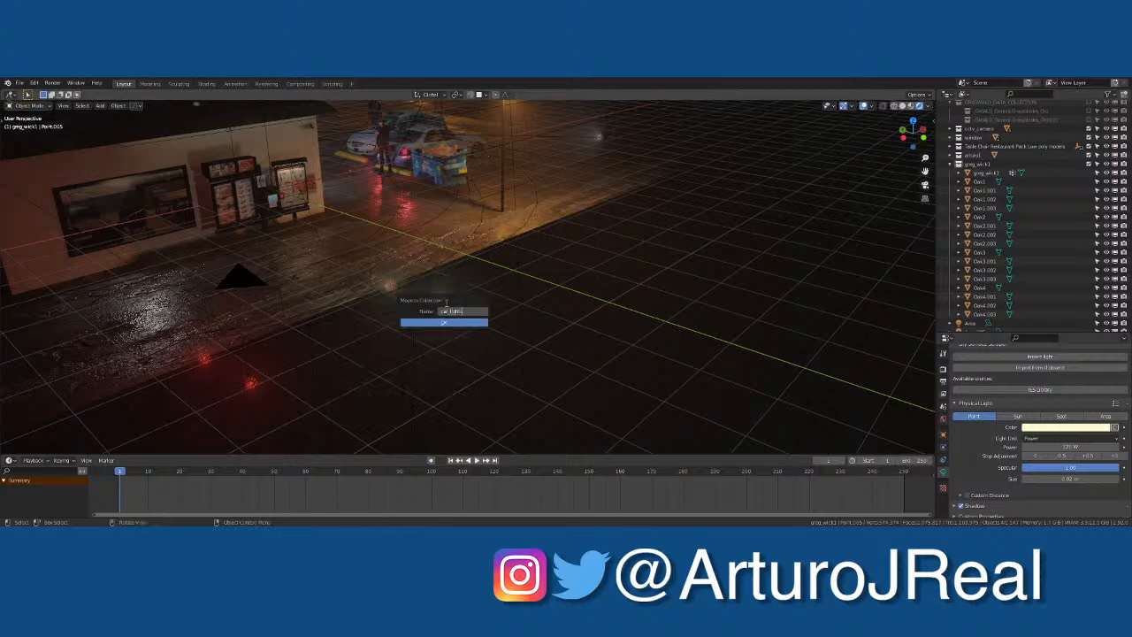
{"action": "type", "text": "car lights2"}
{"action": "left_click", "coordinate": [466, 322]}
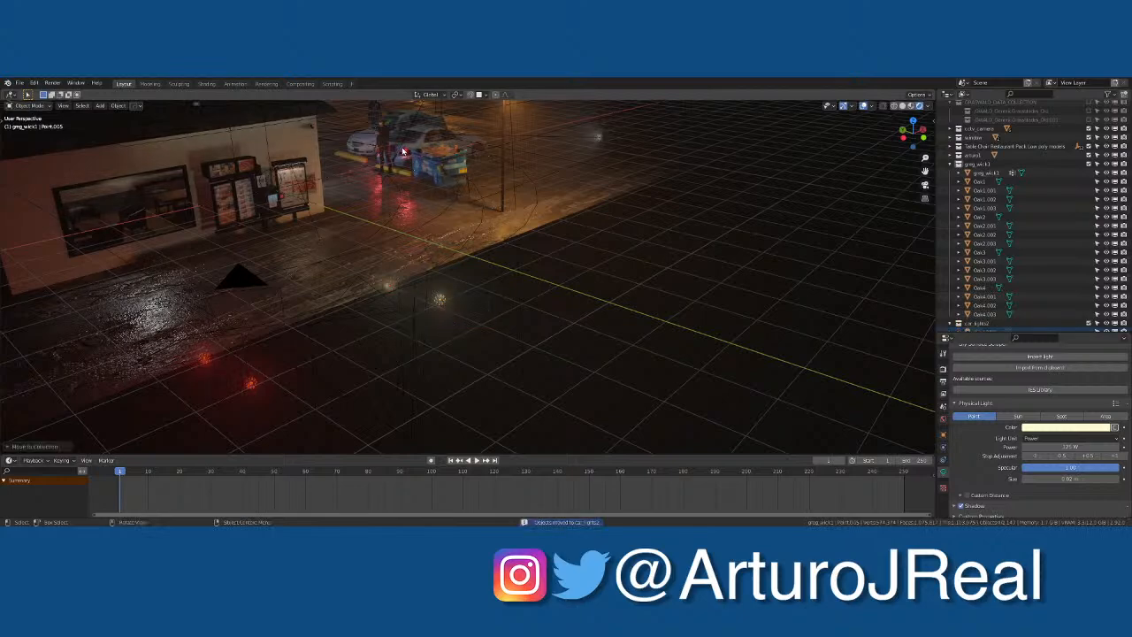
Step: Select all objects of the car_lights2 collection
{"action": "scroll", "coordinate": [963, 293], "scroll_direction": "down", "scroll_amount": 2}
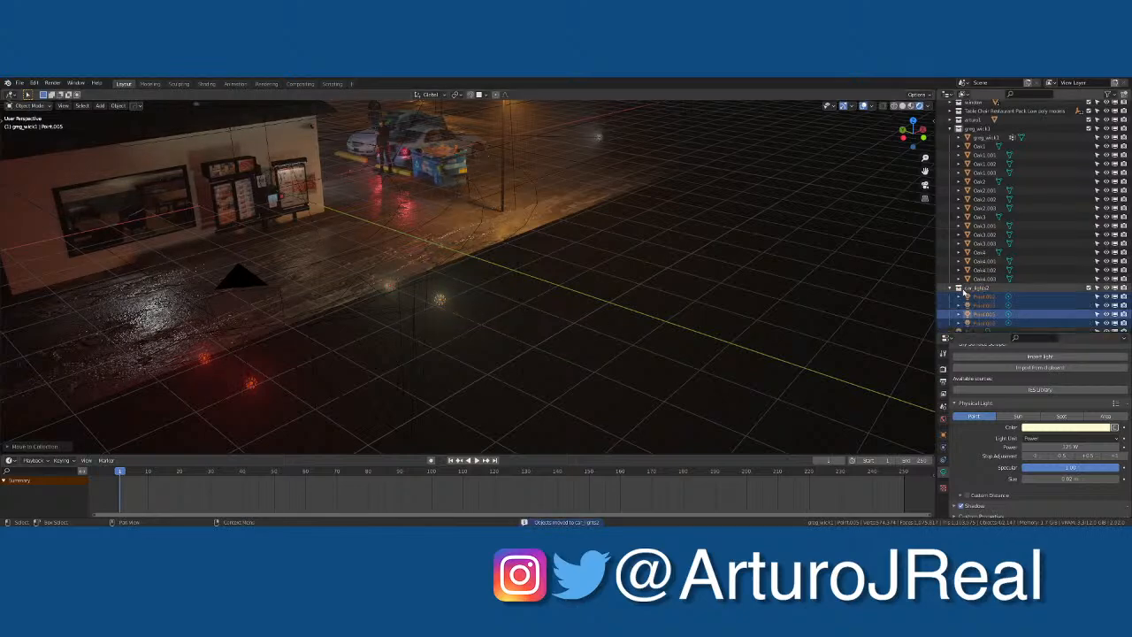
{"action": "left_click", "coordinate": [947, 288]}
{"action": "right_click", "coordinate": [974, 290]}
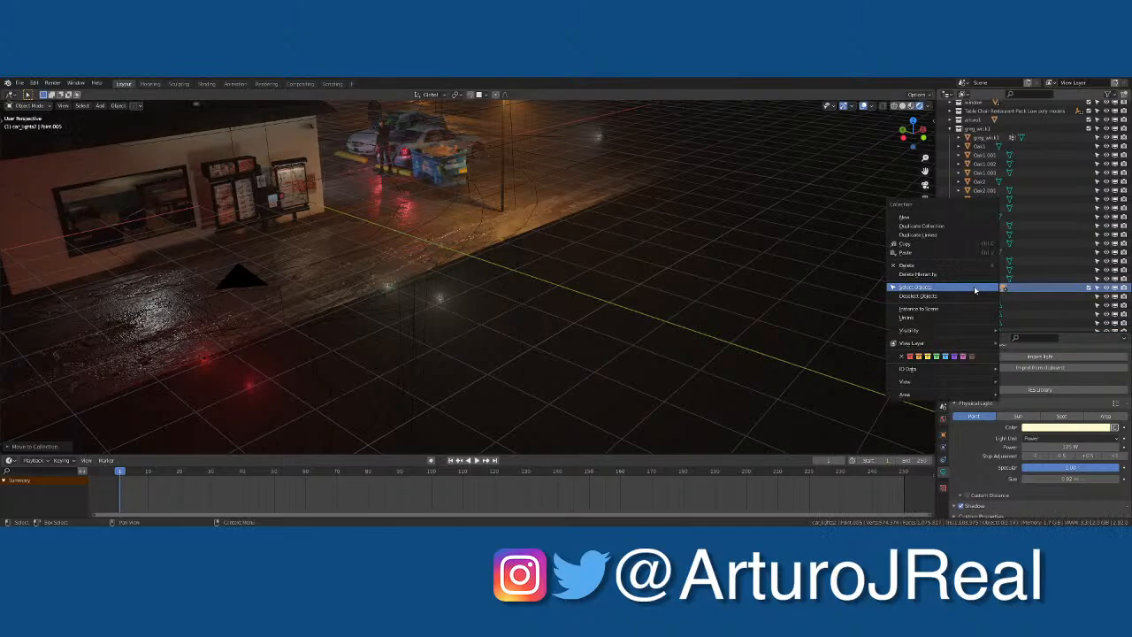
{"action": "left_click", "coordinate": [974, 290]}
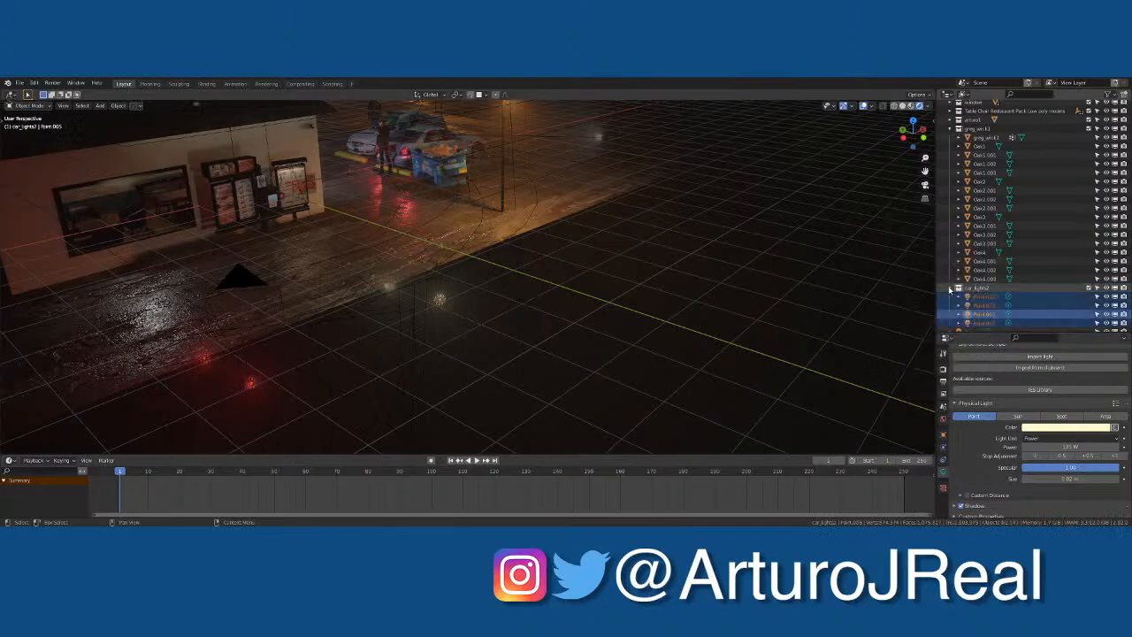
Step: In the front view, move the four car lights along the negative X axis until the yellow pair reaches the window's near edge
{"action": "scroll", "coordinate": [964, 292], "scroll_direction": "down", "scroll_amount": 1}
{"action": "scroll", "coordinate": [509, 320], "scroll_direction": "up", "scroll_amount": 8}
{"action": "scroll", "coordinate": [508, 320], "scroll_direction": "down", "scroll_amount": 12}
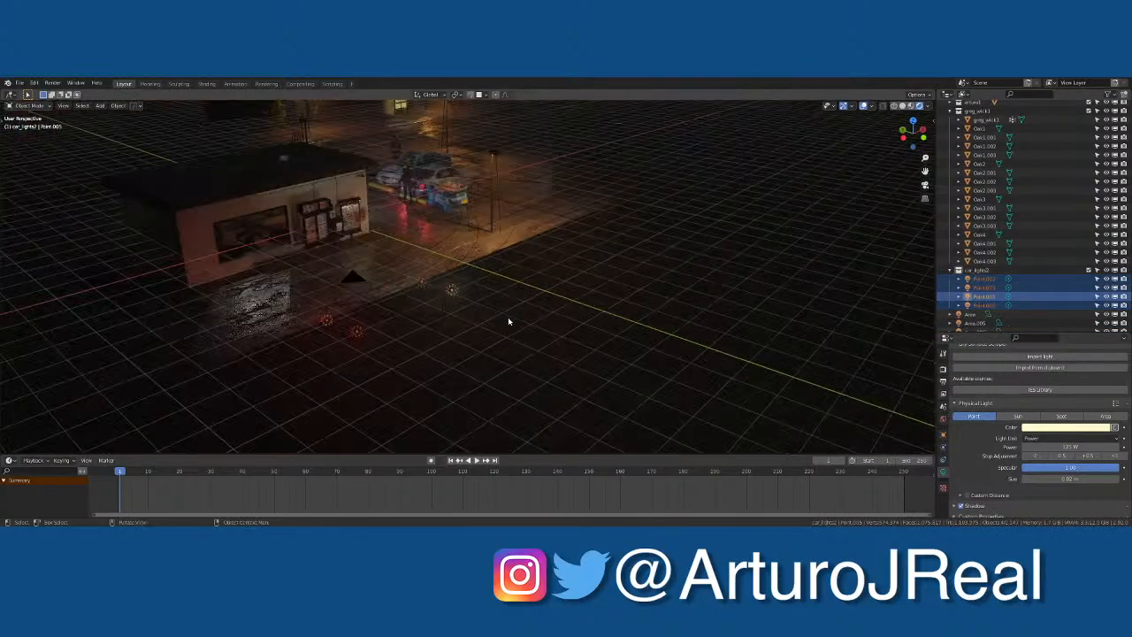
{"action": "middle_click_drag", "start_coordinate": [508, 321], "coordinate": [470, 350]}
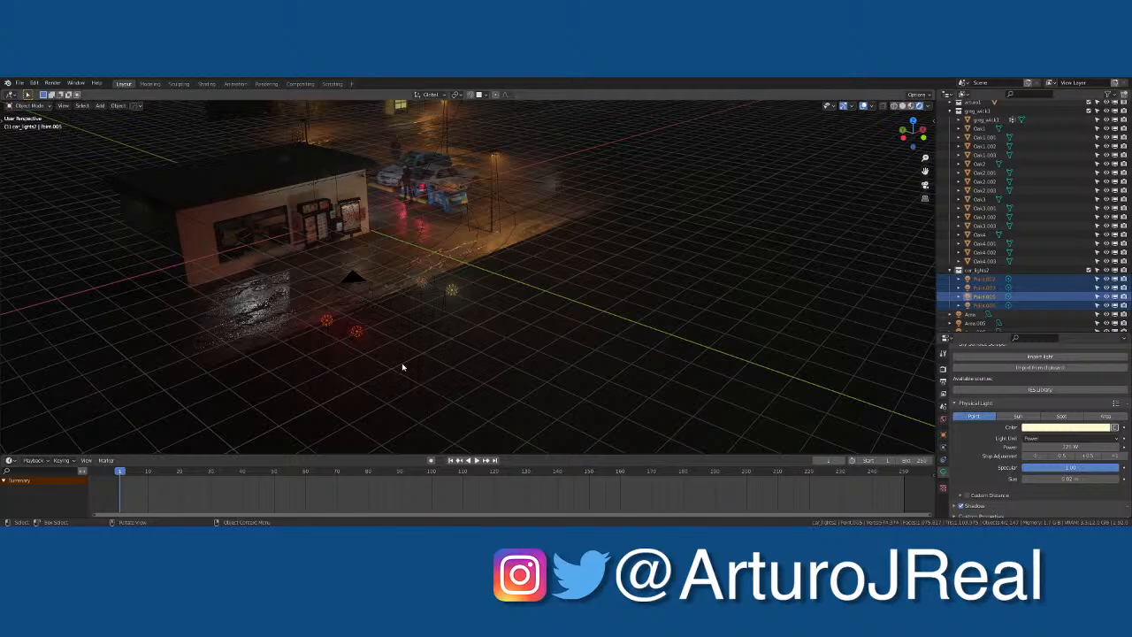
{"action": "scroll", "coordinate": [457, 351], "scroll_direction": "up", "scroll_amount": 2}
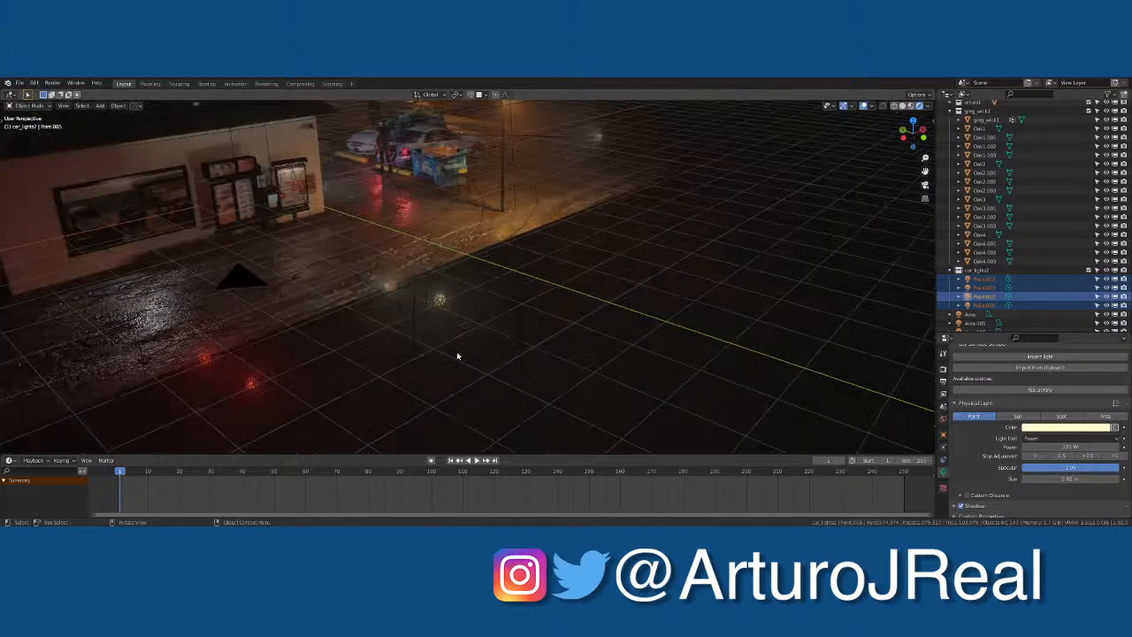
{"action": "key", "text": "KP_1"}
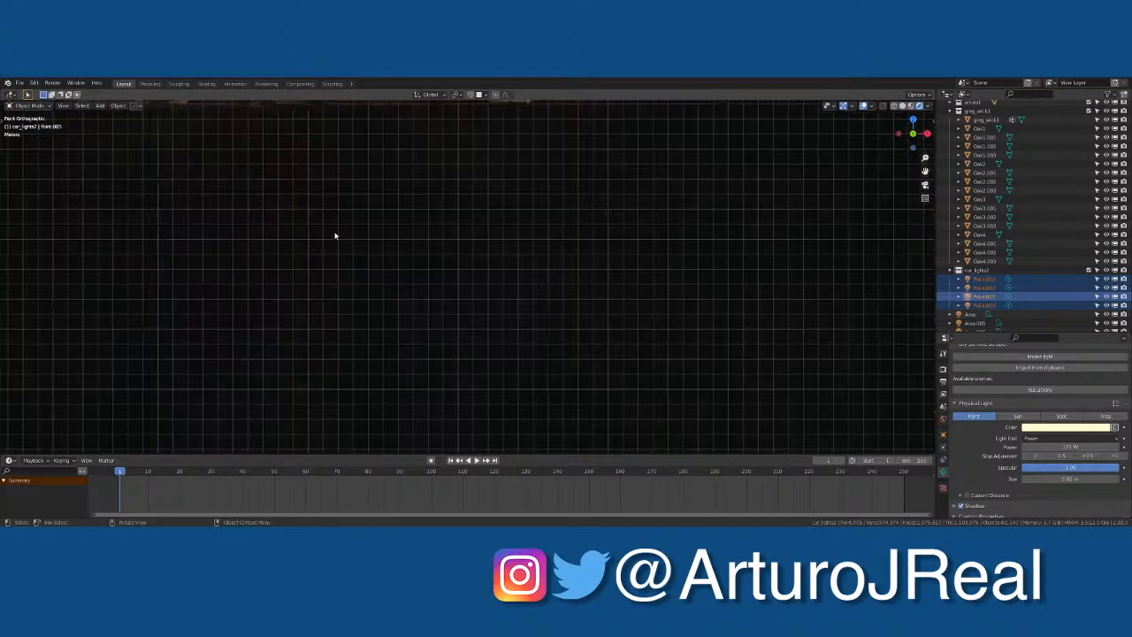
{"action": "key", "text": "KP_Decimal"}
{"action": "scroll", "coordinate": [431, 300], "scroll_direction": "up", "scroll_amount": 3}
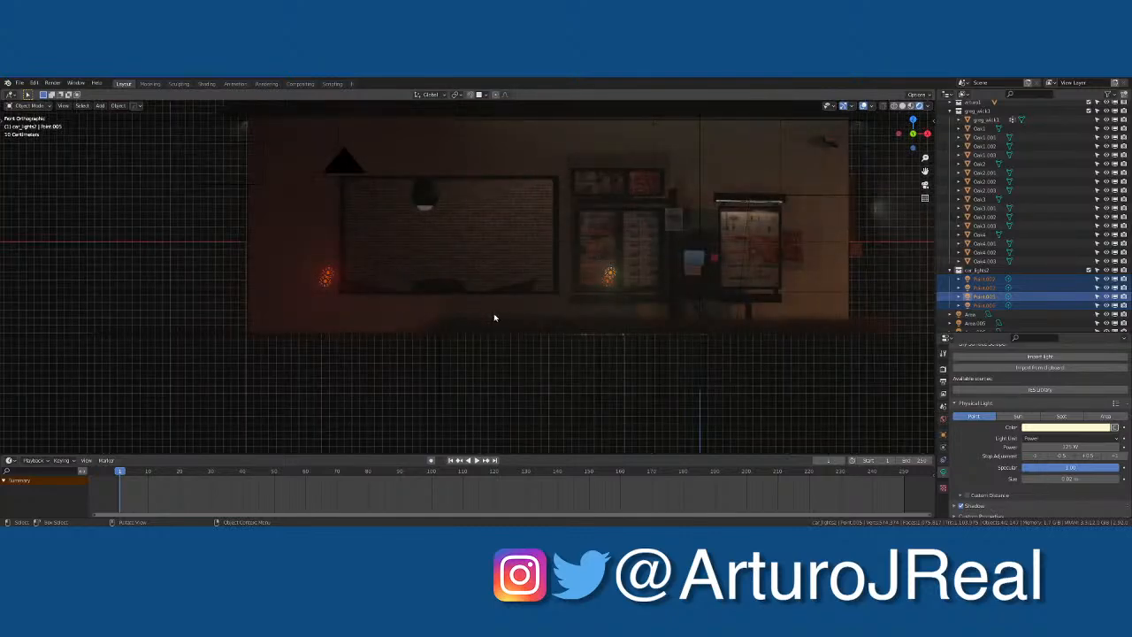
{"action": "key", "text": "g"}
{"action": "key", "text": "x"}
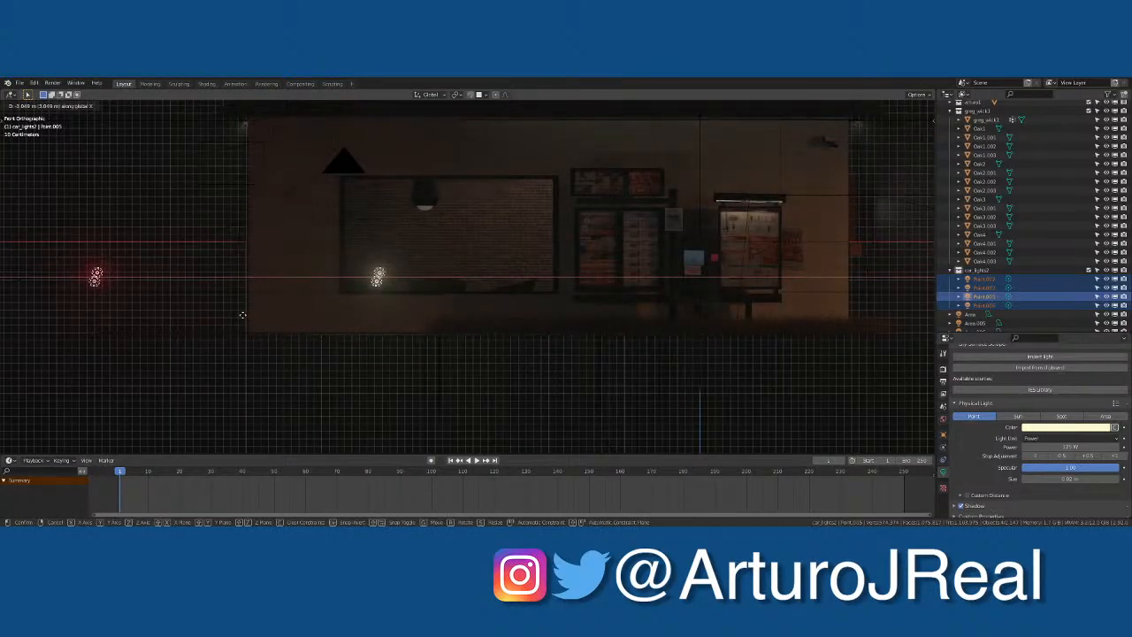
{"action": "left_click", "coordinate": [220, 297]}
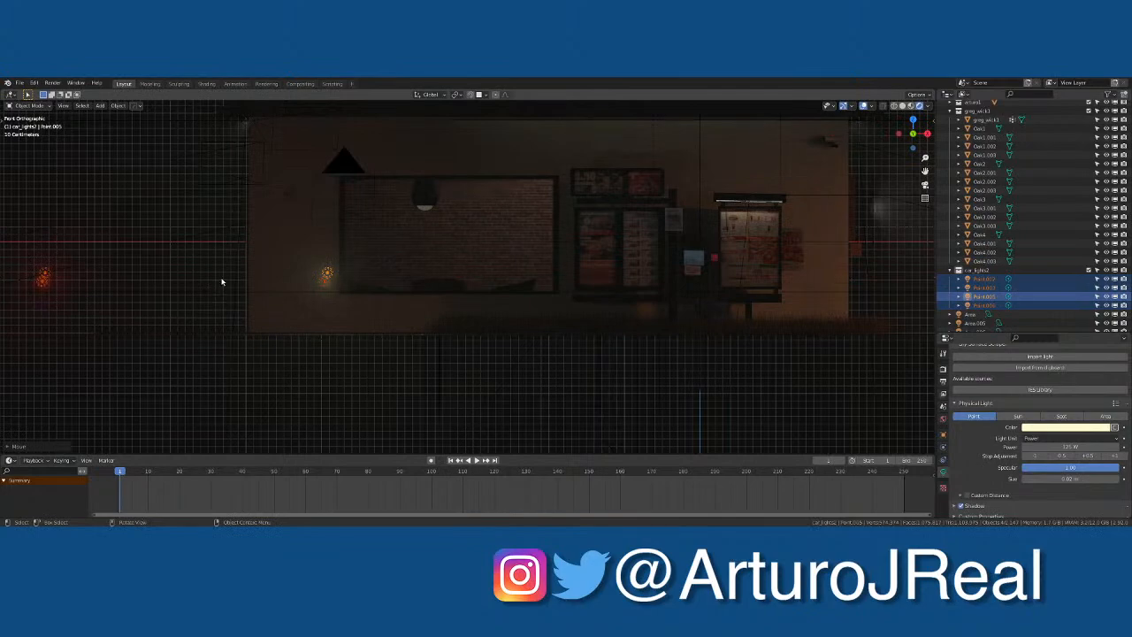
Step: Insert a Location, Rotation & Scale keyframe at frame 1 for the four selected car lights
{"action": "key", "text": "i"}
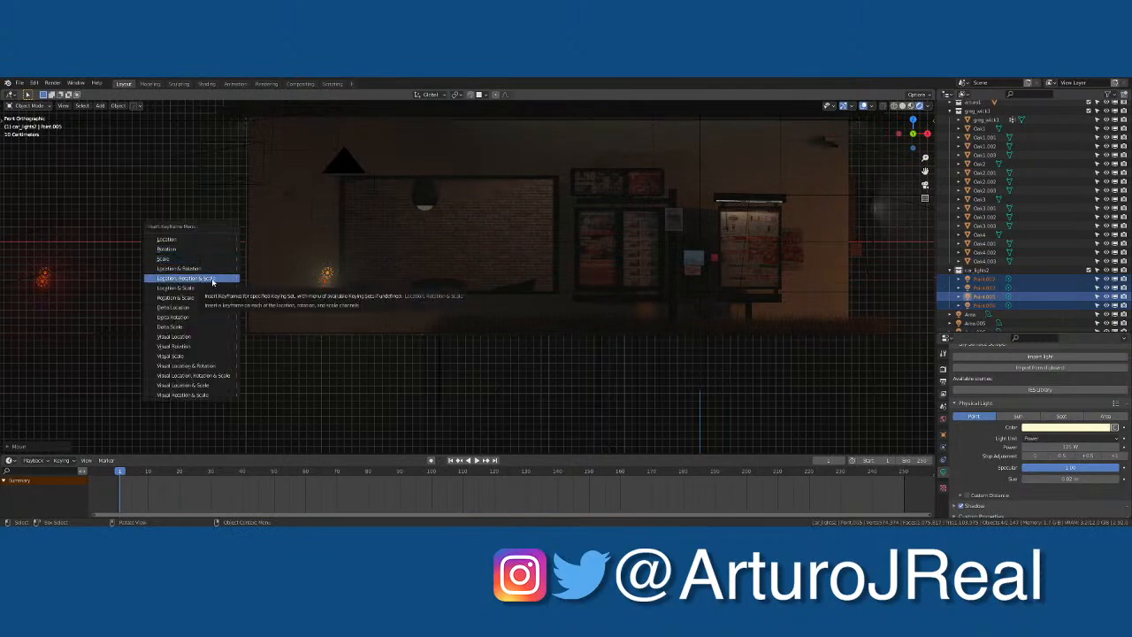
{"action": "left_click", "coordinate": [212, 280]}
Step: Try to move the four car lights along the positive X axis to the far trees while still at frame 1, keyframing them partway
{"action": "scroll", "coordinate": [352, 354], "scroll_direction": "down", "scroll_amount": 3}
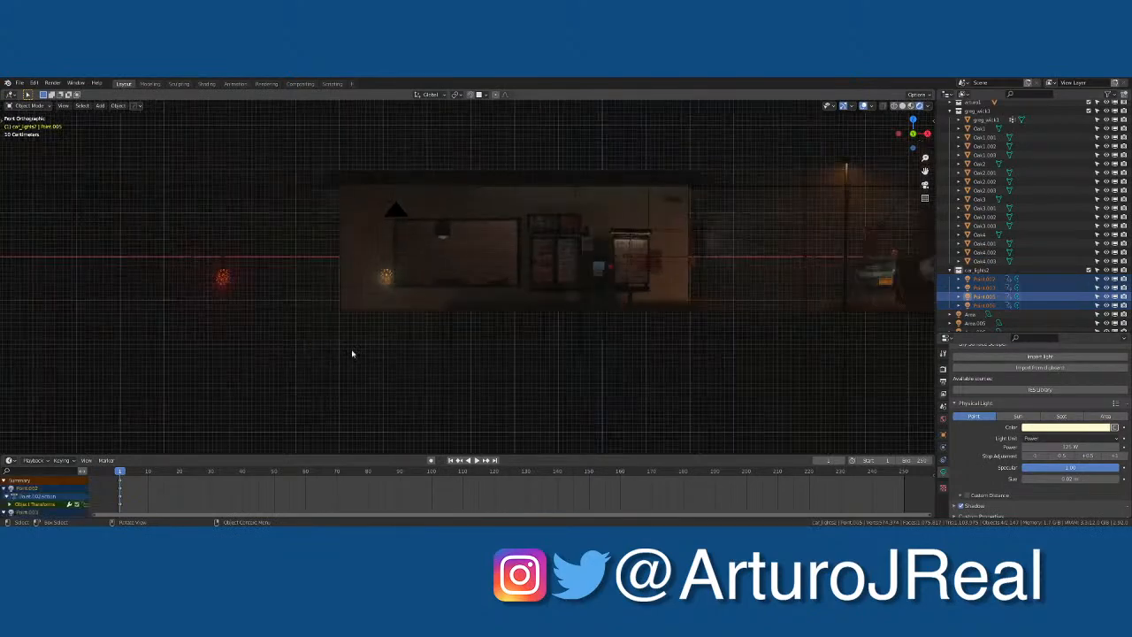
{"action": "scroll", "coordinate": [351, 354], "scroll_direction": "down", "scroll_amount": 6}
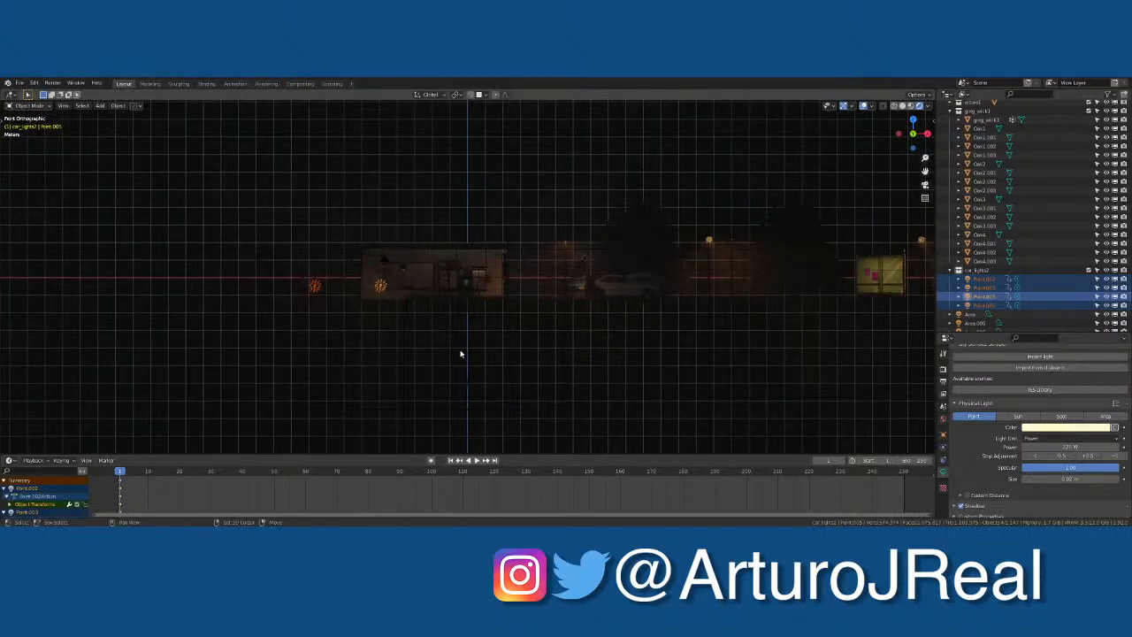
{"action": "scroll", "coordinate": [386, 371], "scroll_direction": "down", "scroll_amount": 2}
{"action": "key", "text": "g"}
{"action": "key", "text": "x"}
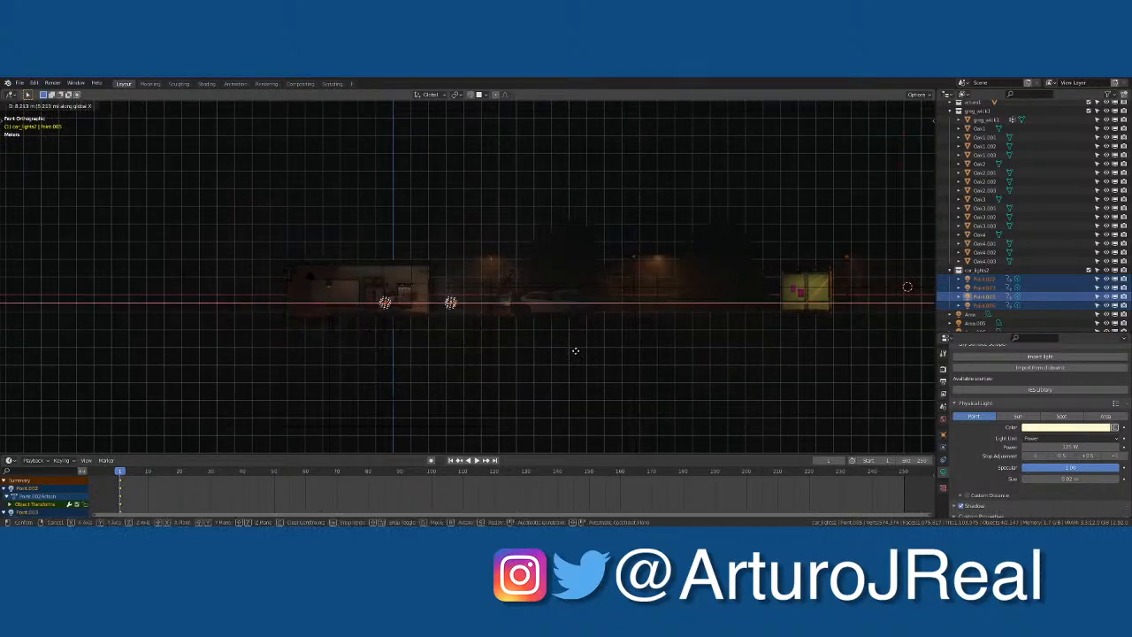
{"action": "left_click", "coordinate": [815, 343]}
{"action": "key", "text": "i"}
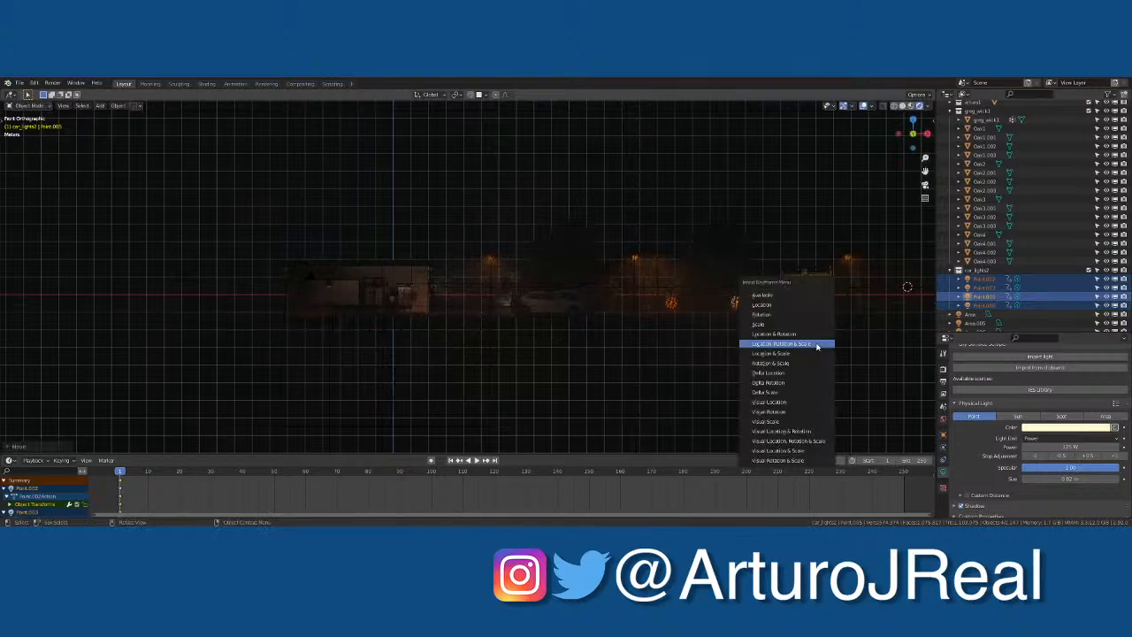
{"action": "left_click", "coordinate": [817, 346]}
{"action": "scroll", "coordinate": [799, 345], "scroll_direction": "down", "scroll_amount": 4}
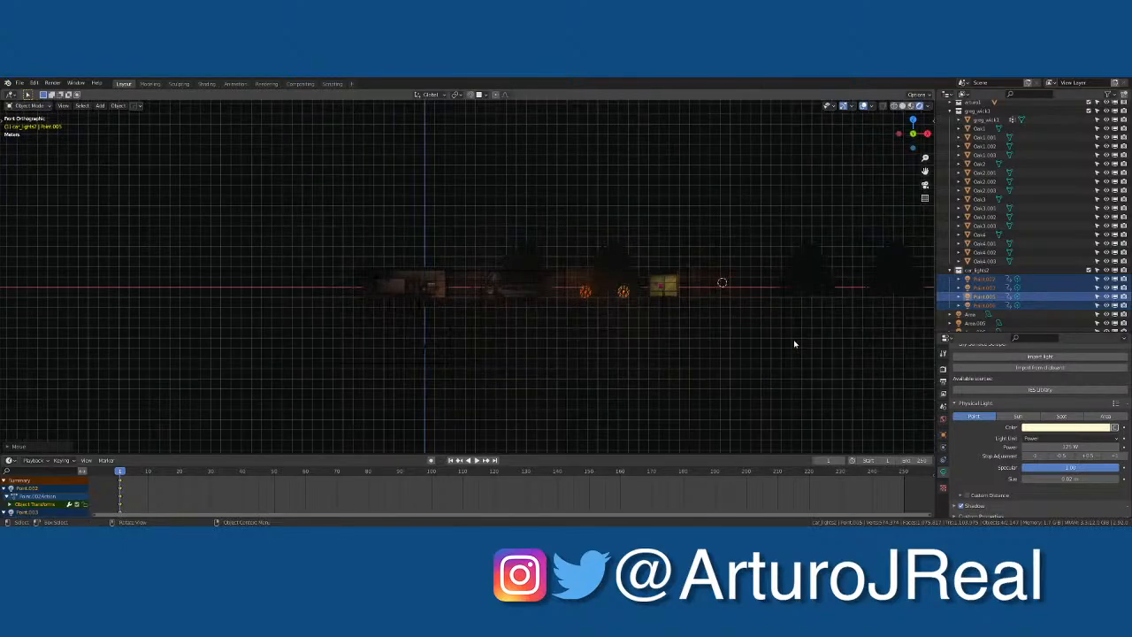
{"action": "middle_click_drag", "start_coordinate": [770, 345], "coordinate": [662, 363], "text": "shift"}
{"action": "scroll", "coordinate": [661, 363], "scroll_direction": "up", "scroll_amount": 1}
{"action": "key", "text": "g"}
{"action": "key", "text": "x"}
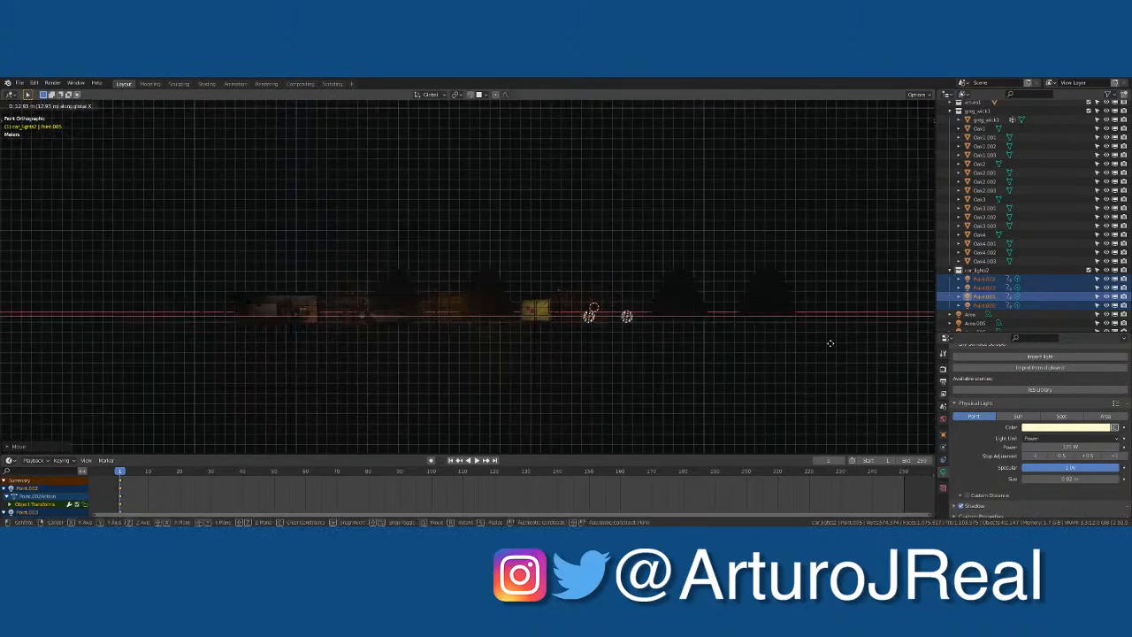
{"action": "left_click", "coordinate": [870, 345]}
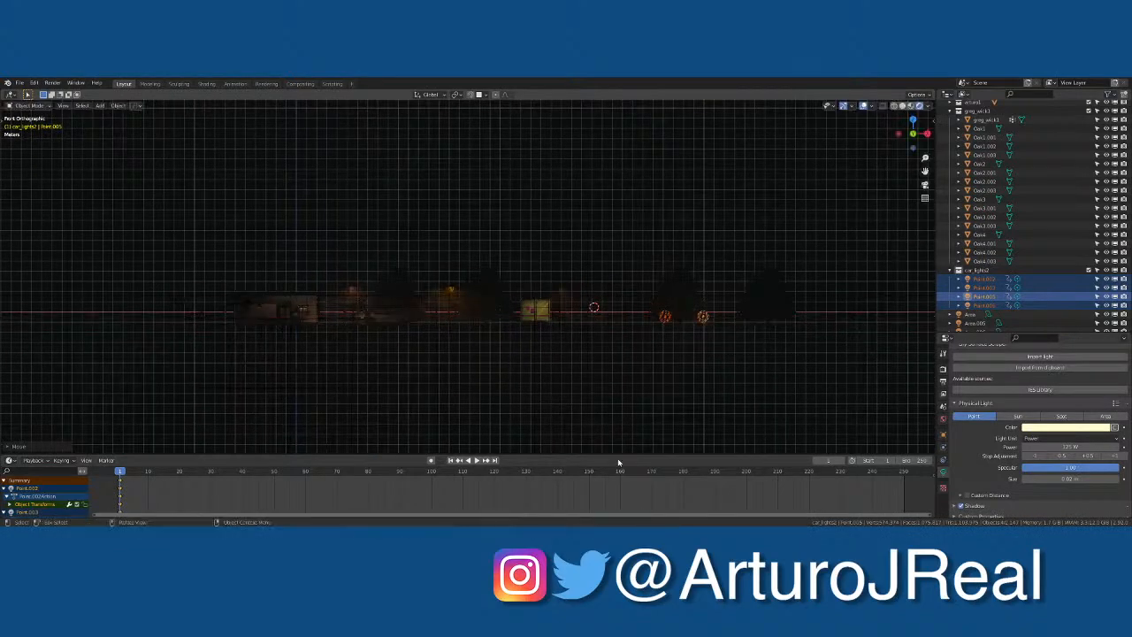
Step: At frame 250, move the four car lights along the positive X axis past the farthest tree and insert a Location, Rotation & Scale keyframe
{"action": "left_click_drag", "start_coordinate": [612, 471], "coordinate": [877, 473]}
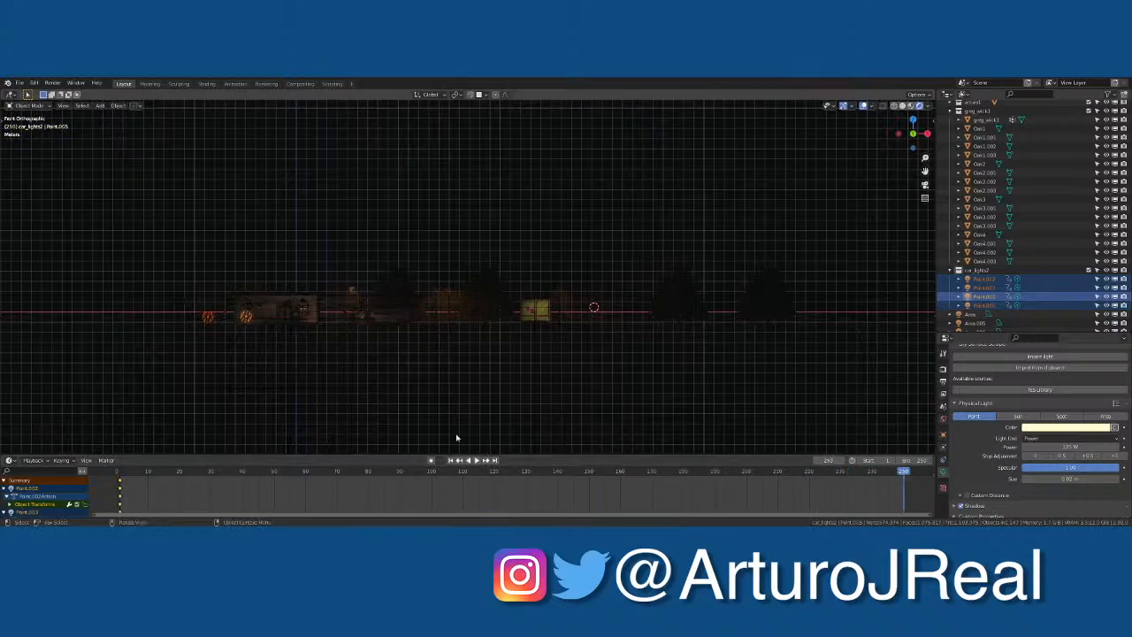
{"action": "key", "text": "g"}
{"action": "key", "text": "x"}
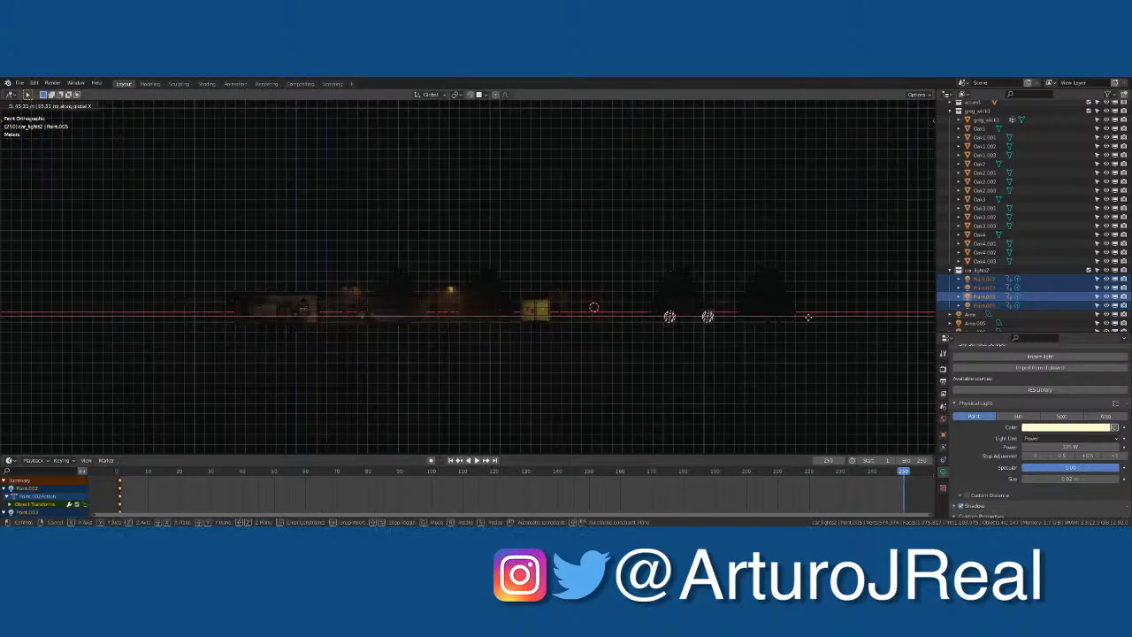
{"action": "left_click", "coordinate": [852, 313]}
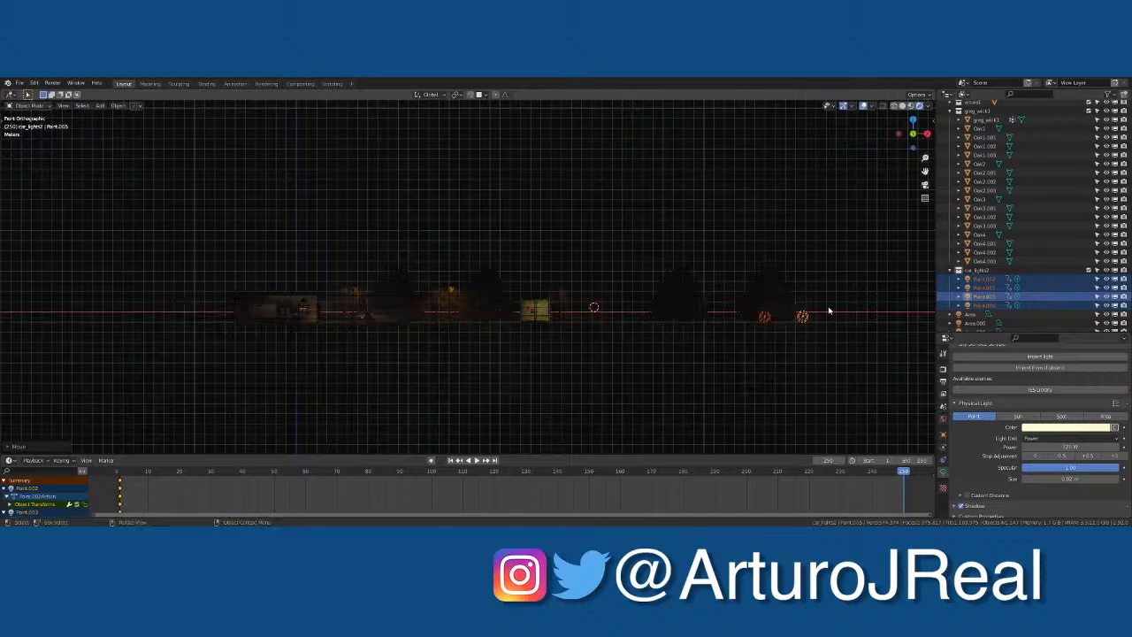
{"action": "key", "text": "i"}
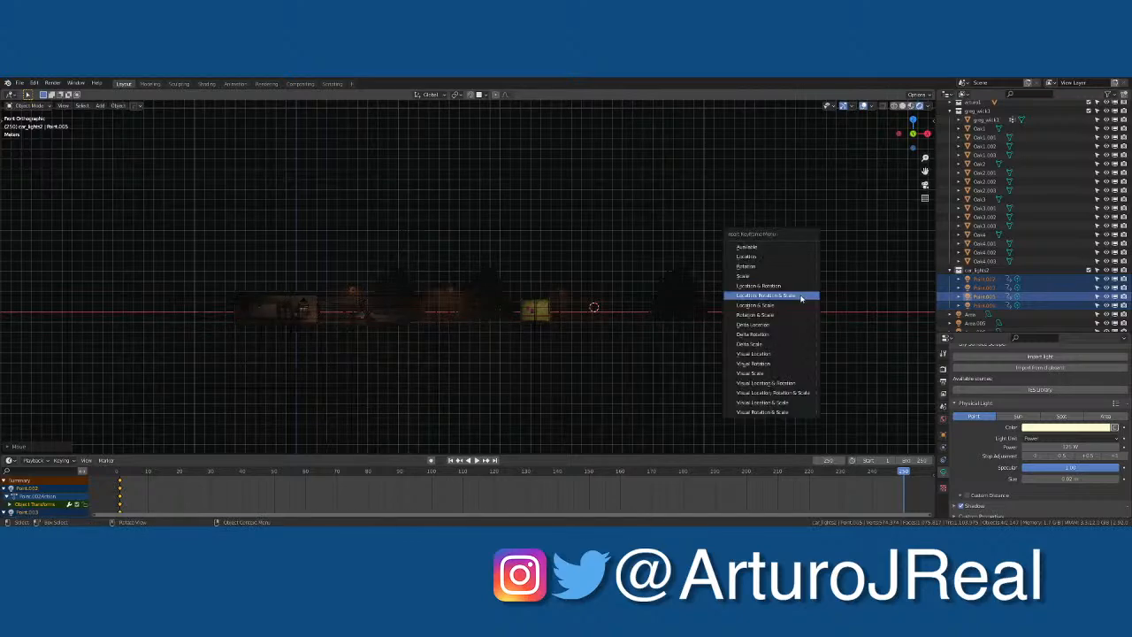
{"action": "left_click", "coordinate": [801, 299]}
Step: Play the animation from frame 1 through the camera to review the car lights passing the restaurant and parking lot
{"action": "left_click", "coordinate": [450, 460]}
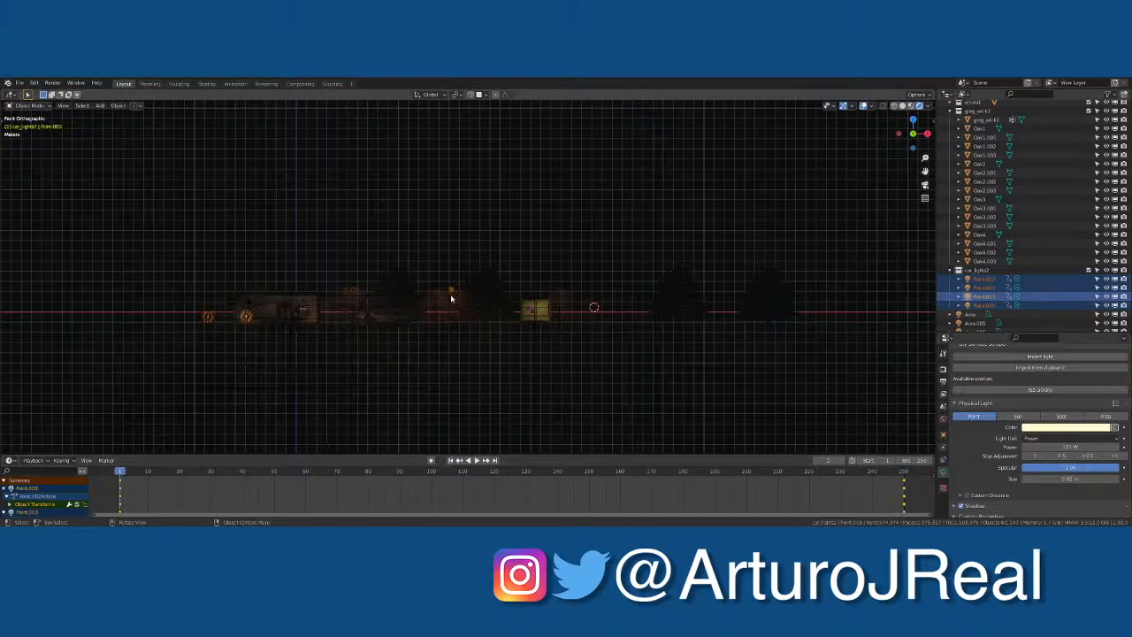
{"action": "key", "text": "KP_0"}
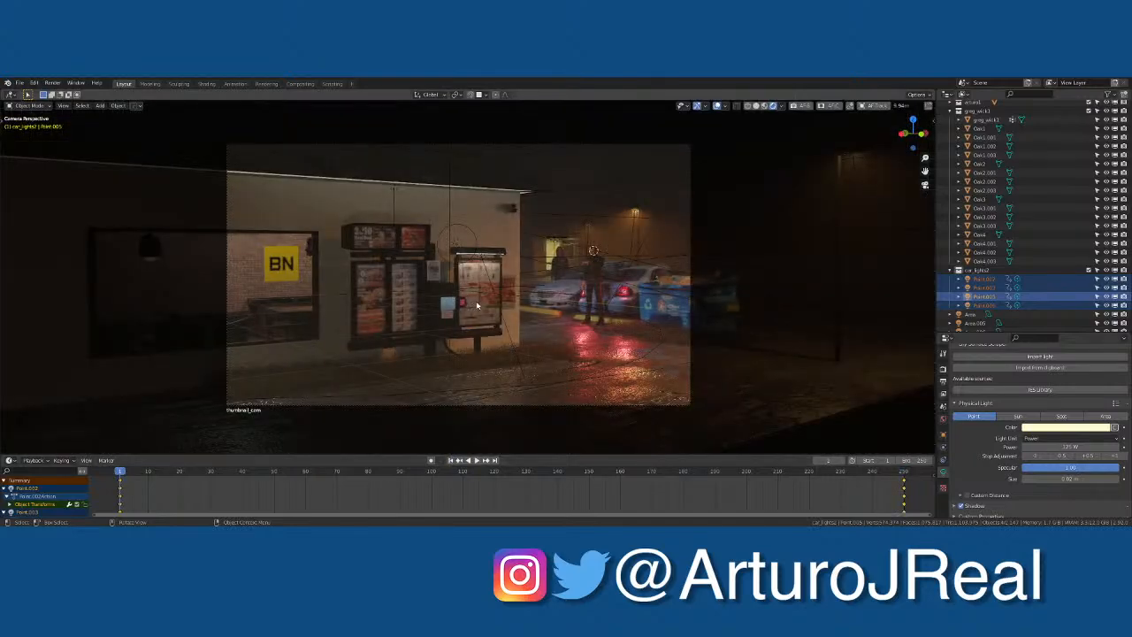
{"action": "left_click", "coordinate": [476, 461]}
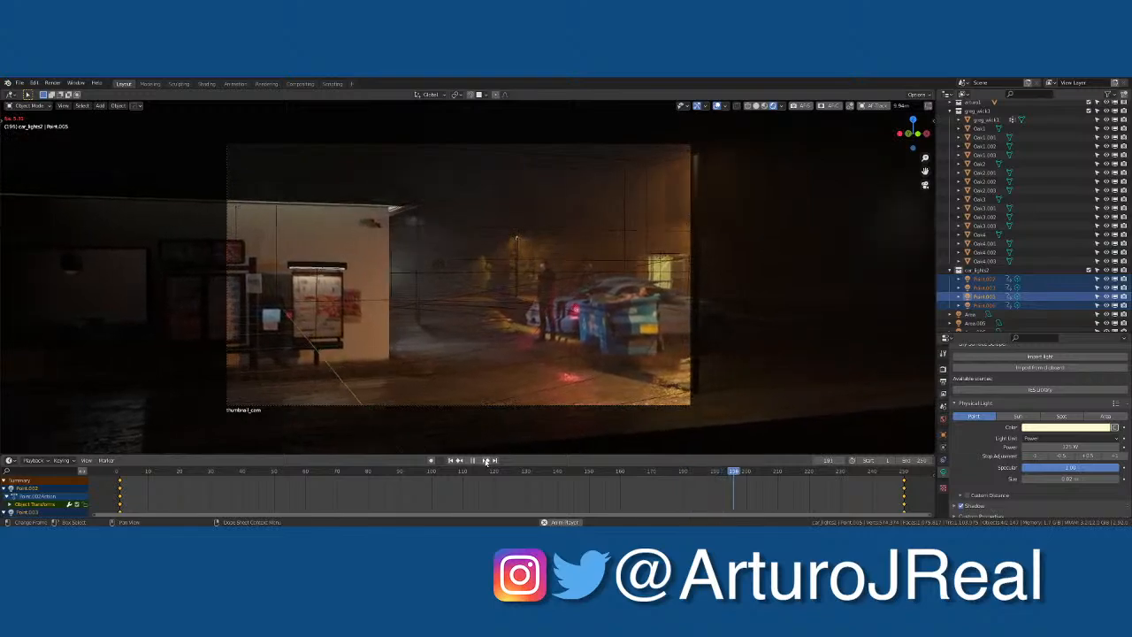
{"action": "key", "text": "F3"}
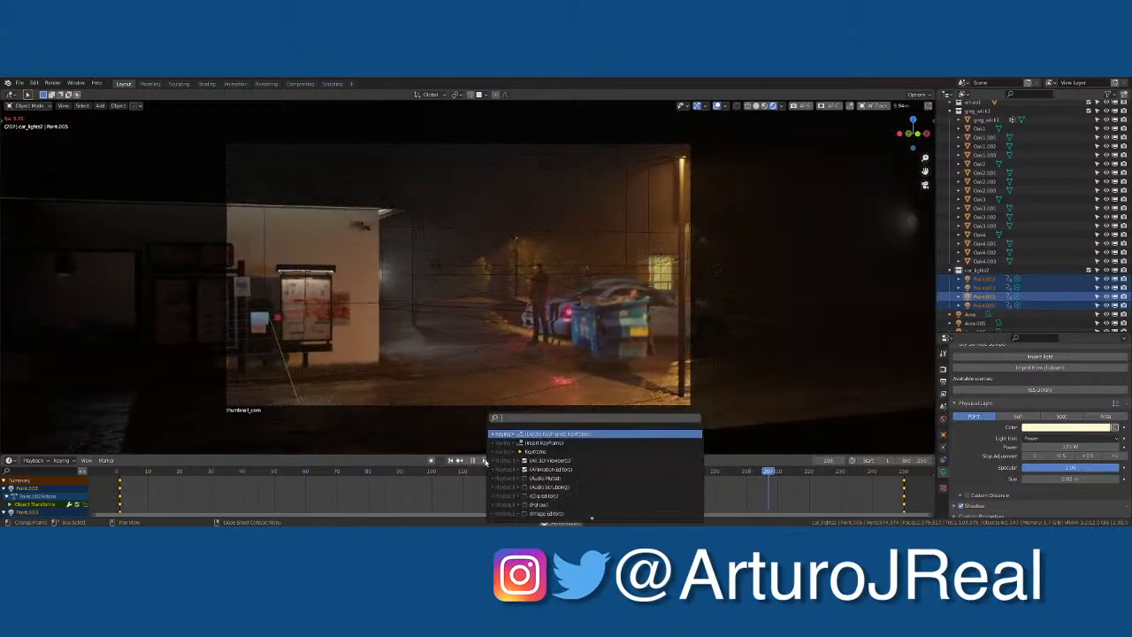
{"action": "key", "text": "Escape"}
{"action": "key", "text": "space"}
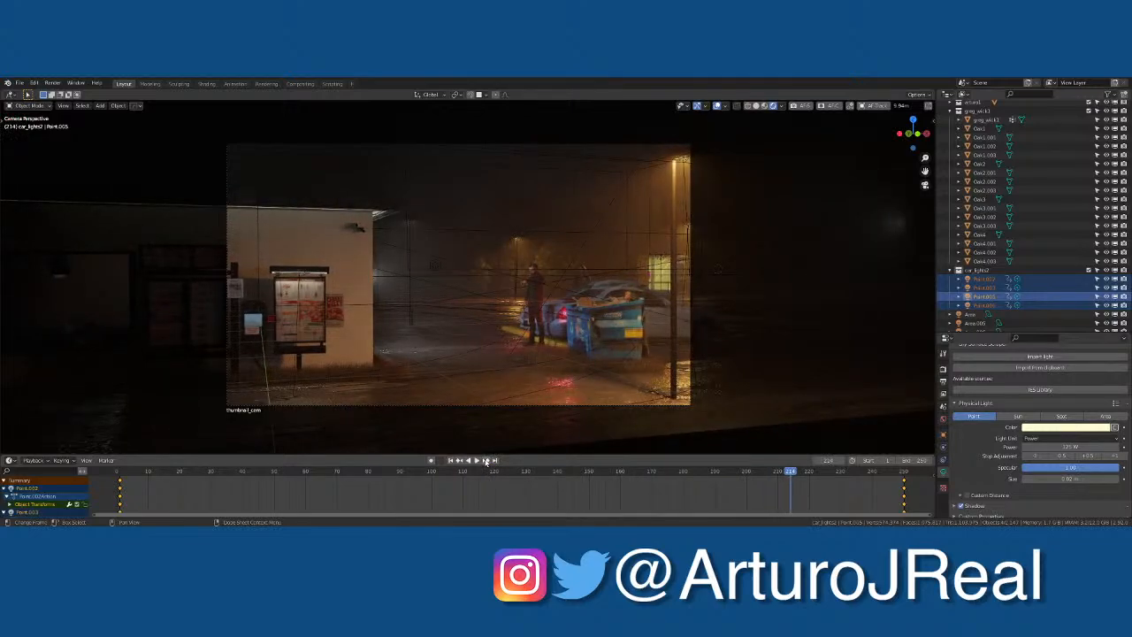
{"action": "key", "text": "F3"}
{"action": "key", "text": "BackSpace"}
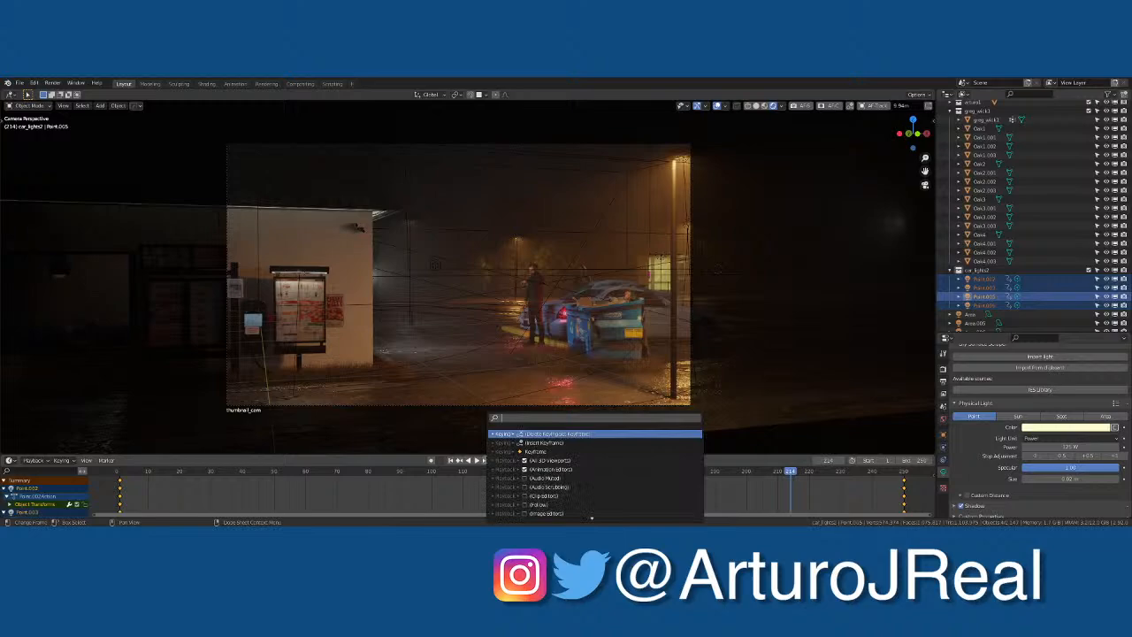
{"action": "key", "text": "Escape"}
{"action": "key", "text": "space"}
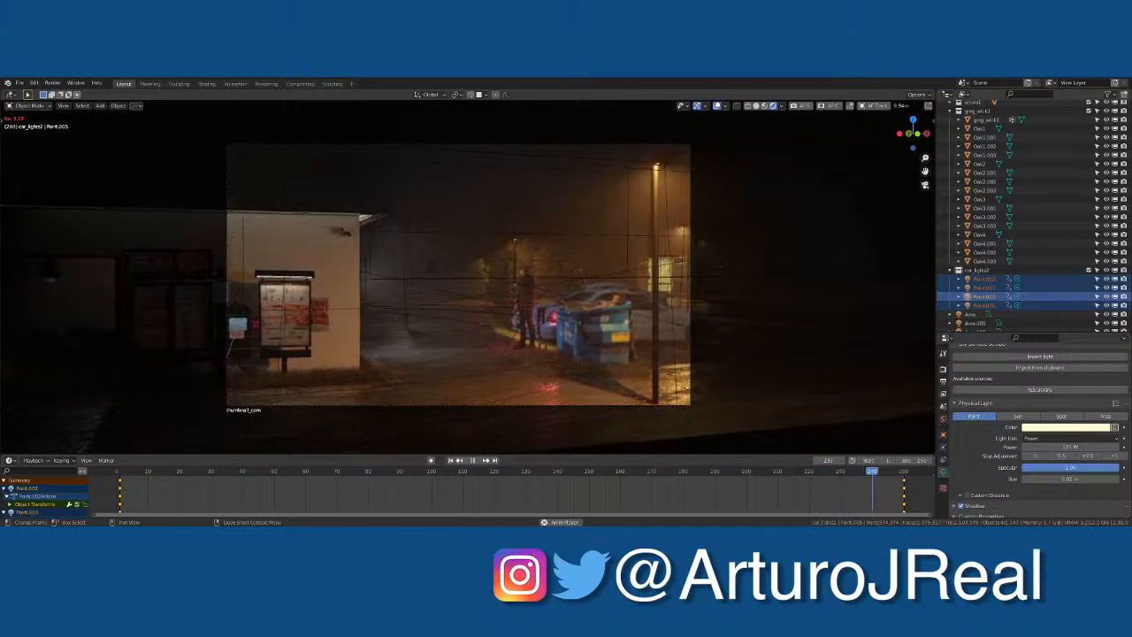
{"action": "left_click", "coordinate": [473, 460]}
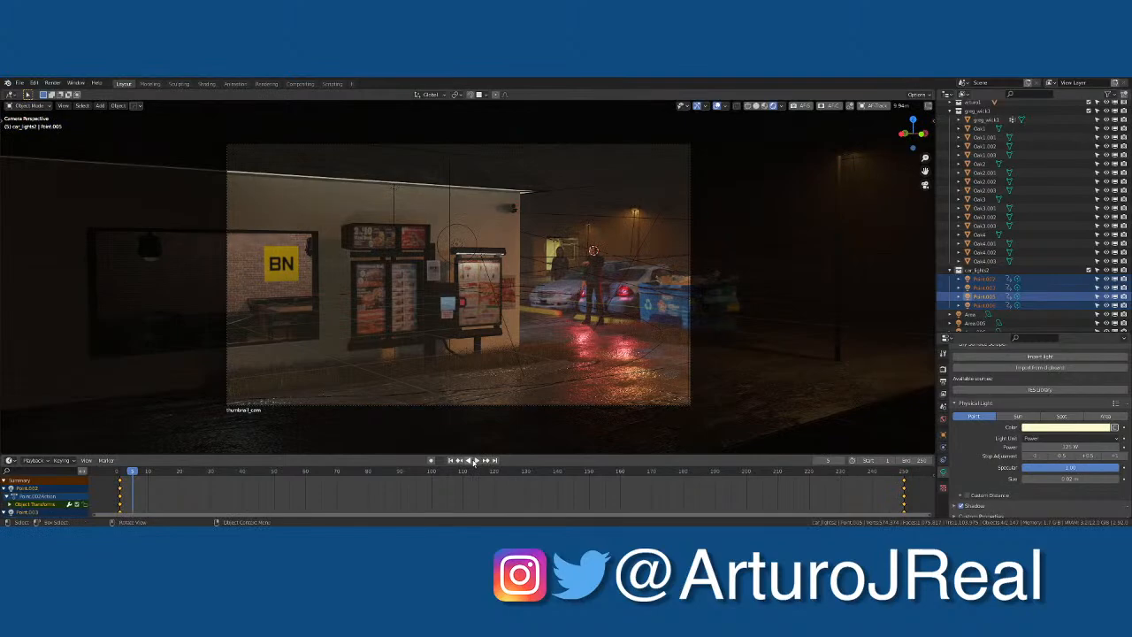
Step: Scrub and replay the frames between about 37 and 71 to examine how the passing lights illuminate the restaurant wall
{"action": "left_click", "coordinate": [253, 469]}
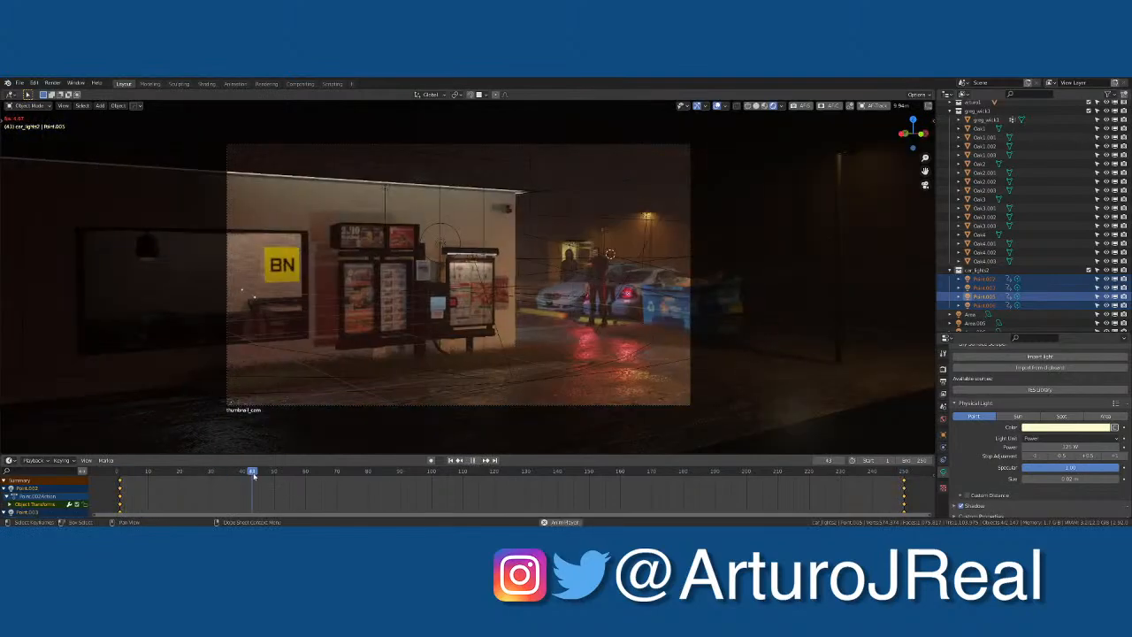
{"action": "key", "text": "space"}
{"action": "left_click", "coordinate": [268, 473]}
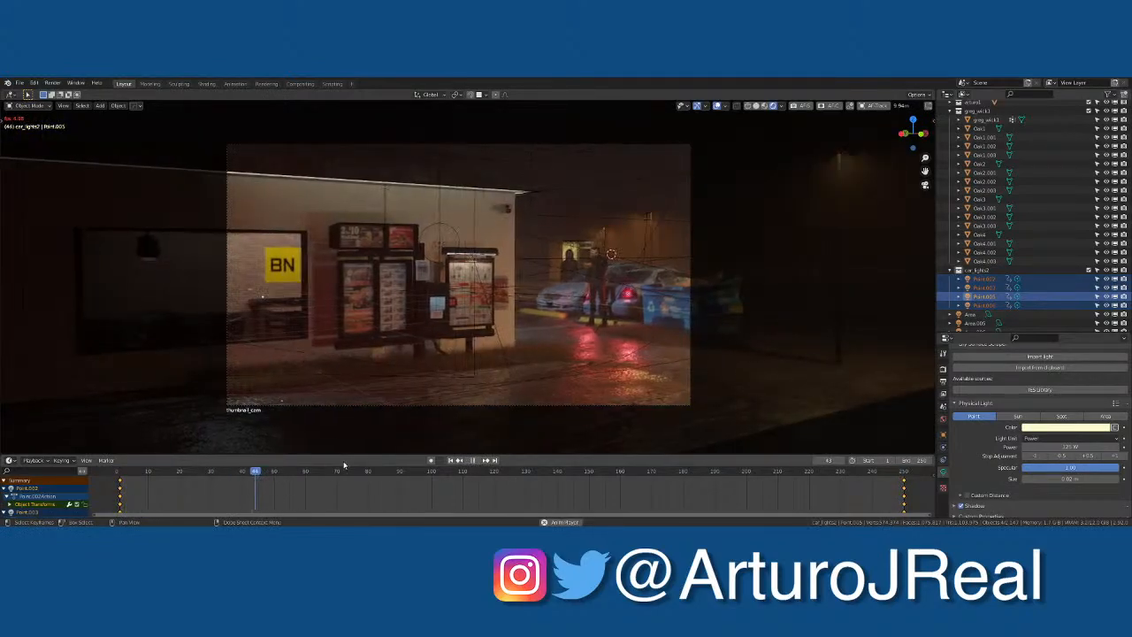
{"action": "left_click", "coordinate": [458, 460]}
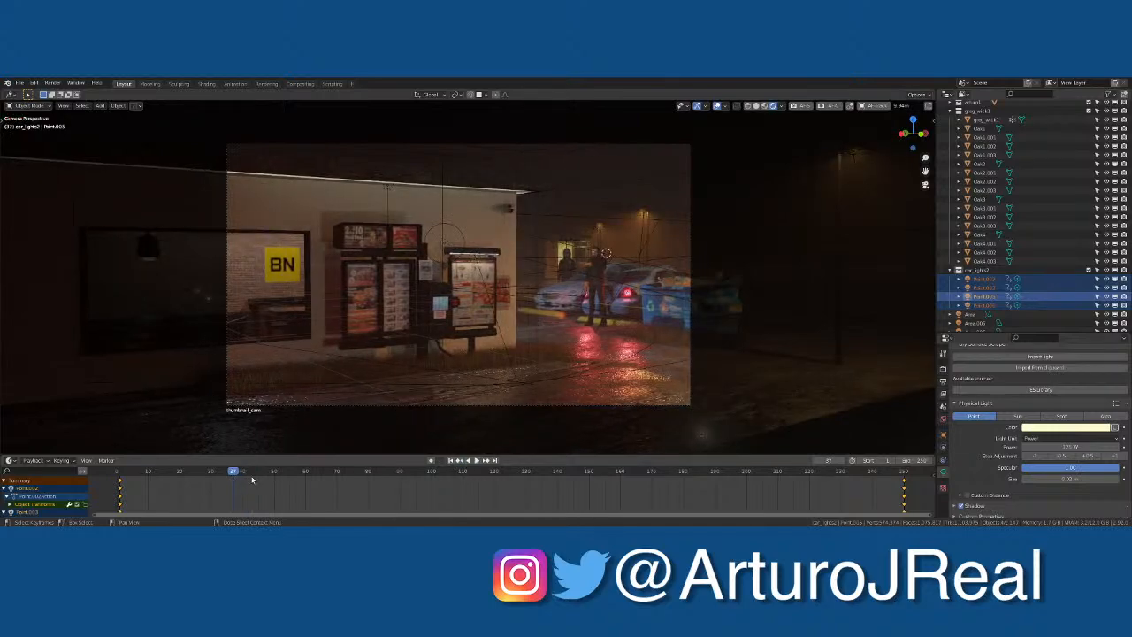
{"action": "left_click", "coordinate": [269, 472]}
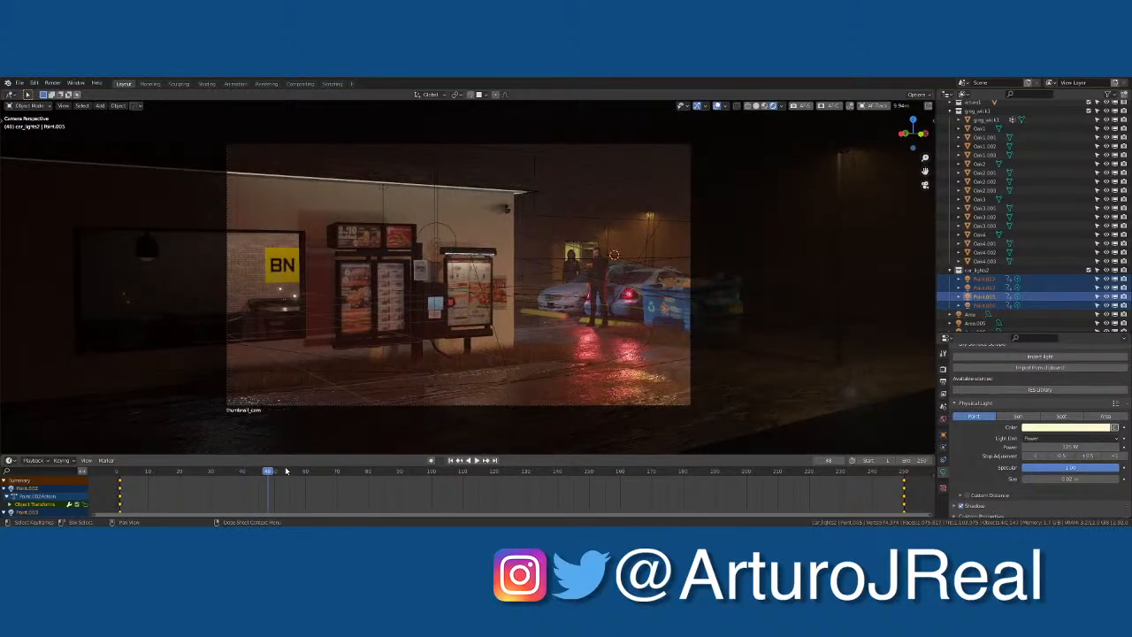
{"action": "left_click", "coordinate": [296, 471]}
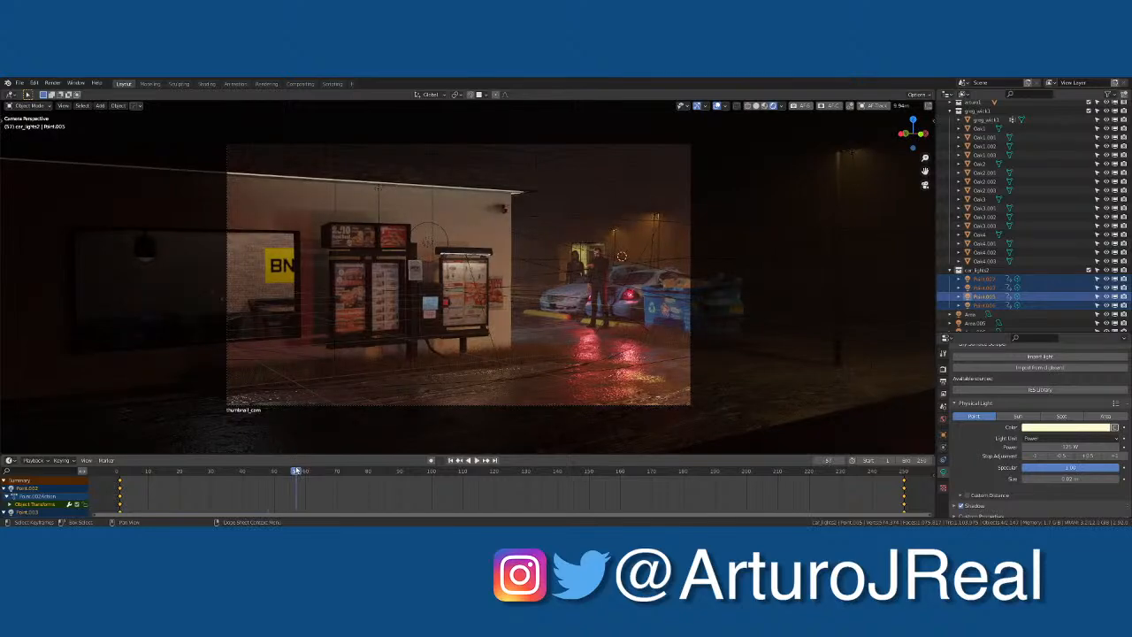
{"action": "left_click", "coordinate": [323, 470]}
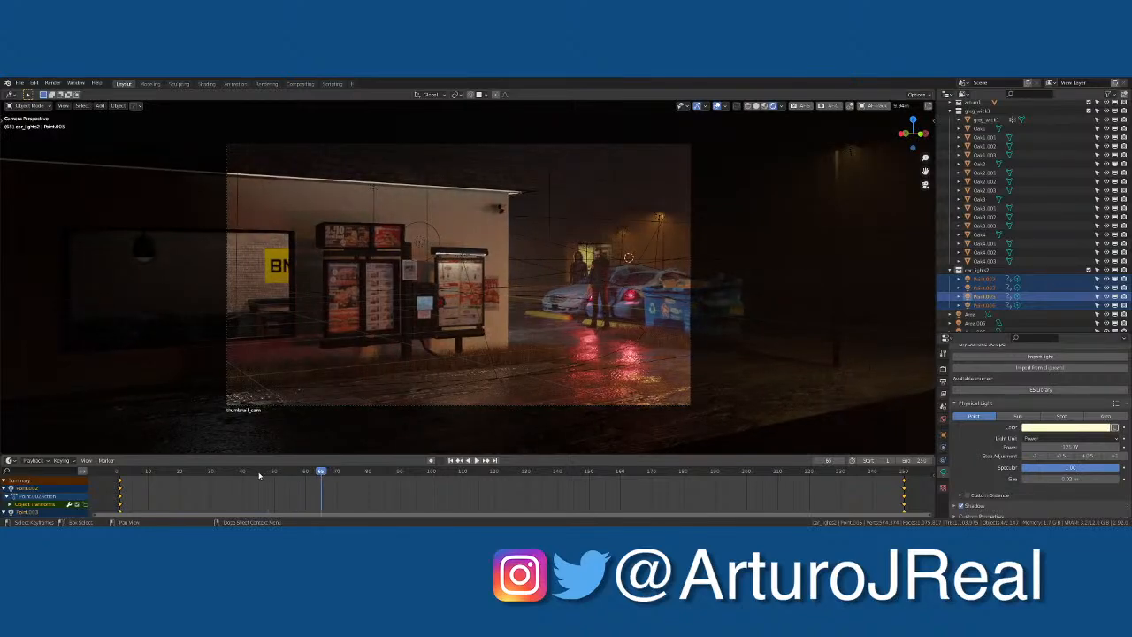
{"action": "left_click_drag", "start_coordinate": [260, 475], "coordinate": [326, 467]}
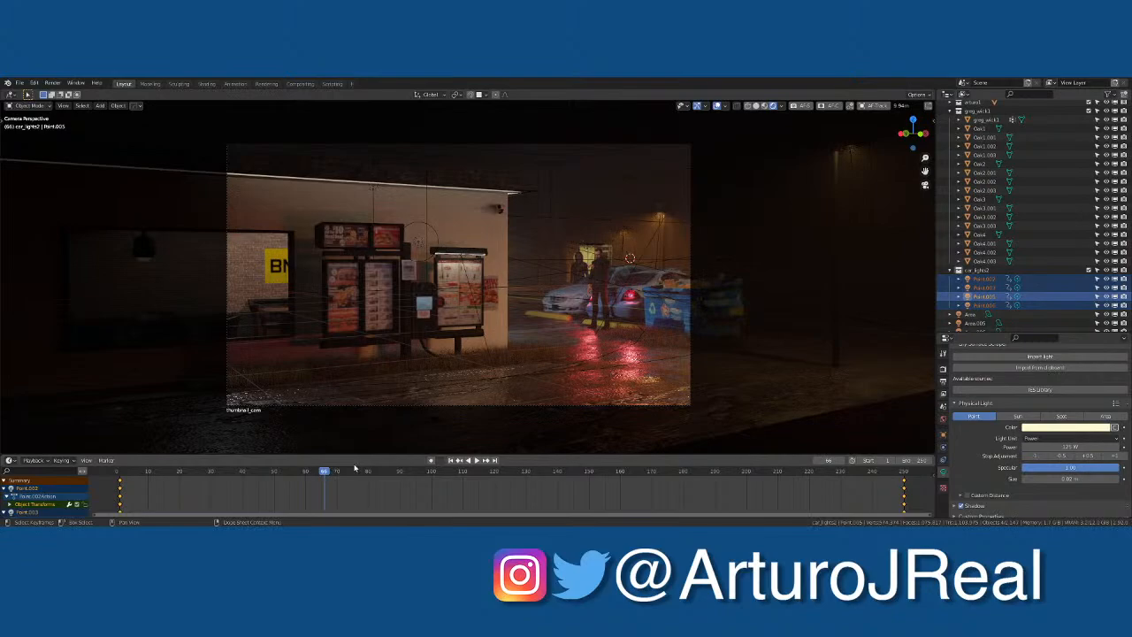
{"action": "left_click_drag", "start_coordinate": [317, 475], "coordinate": [264, 478]}
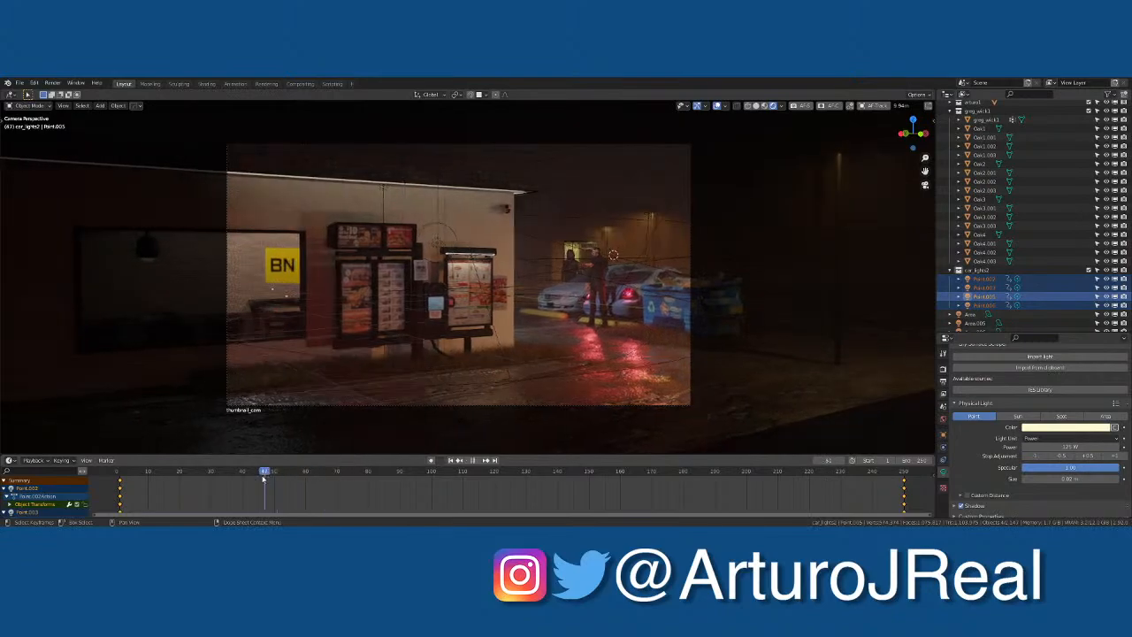
{"action": "key", "text": "space"}
{"action": "key", "text": "space"}
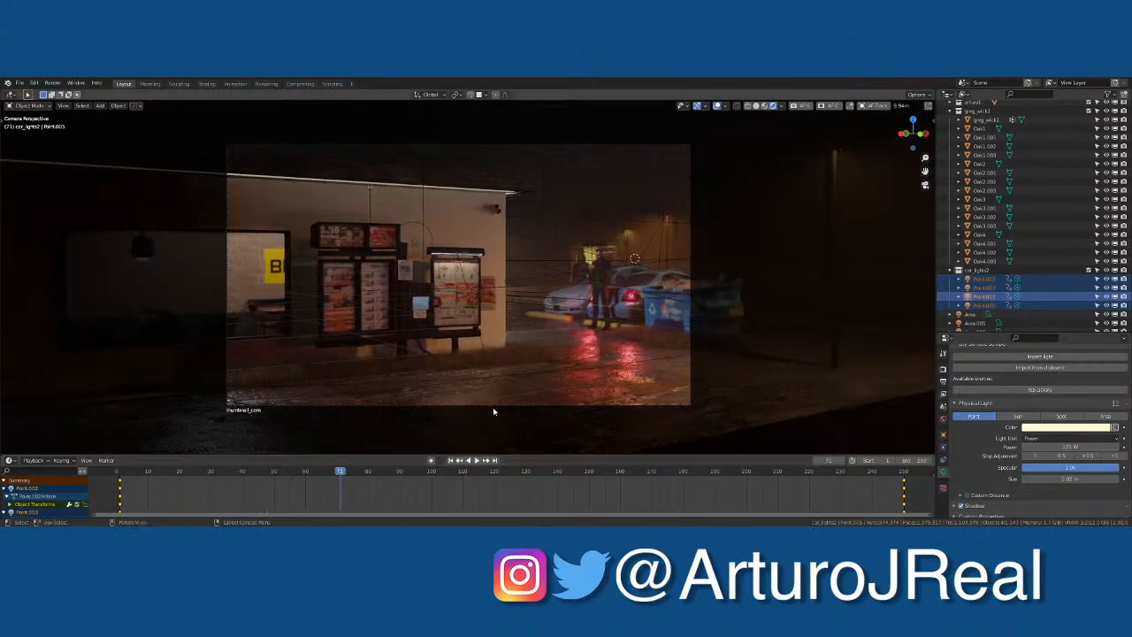
Step: Select the two car lights Point.005 and Point.006 at the edge of the parking lot
{"action": "left_click", "coordinate": [570, 296]}
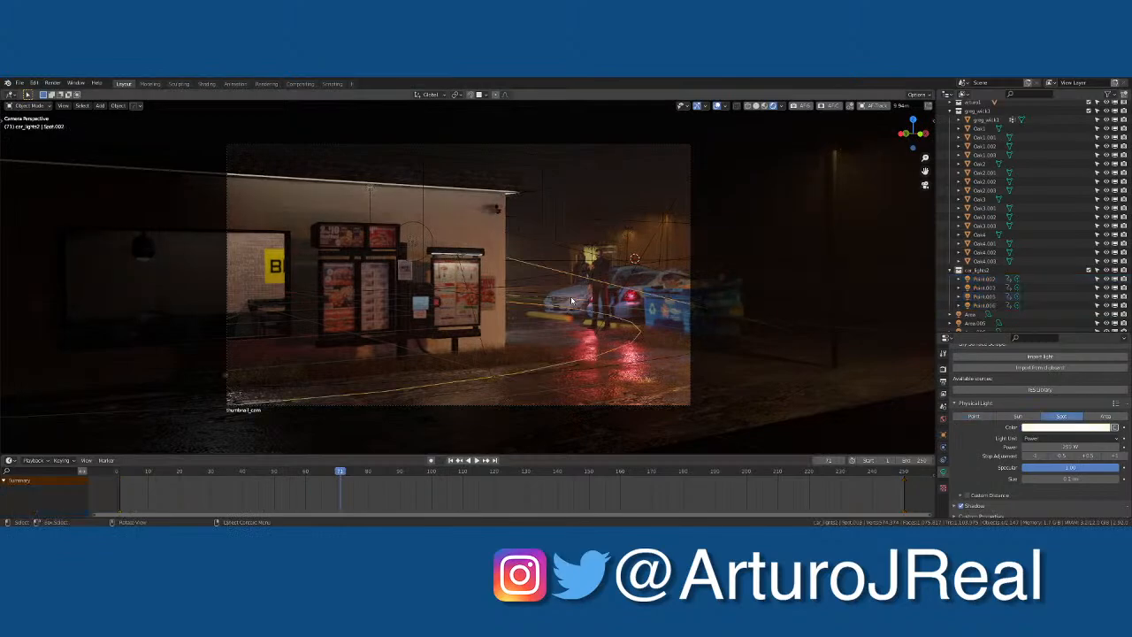
{"action": "left_click", "coordinate": [575, 294]}
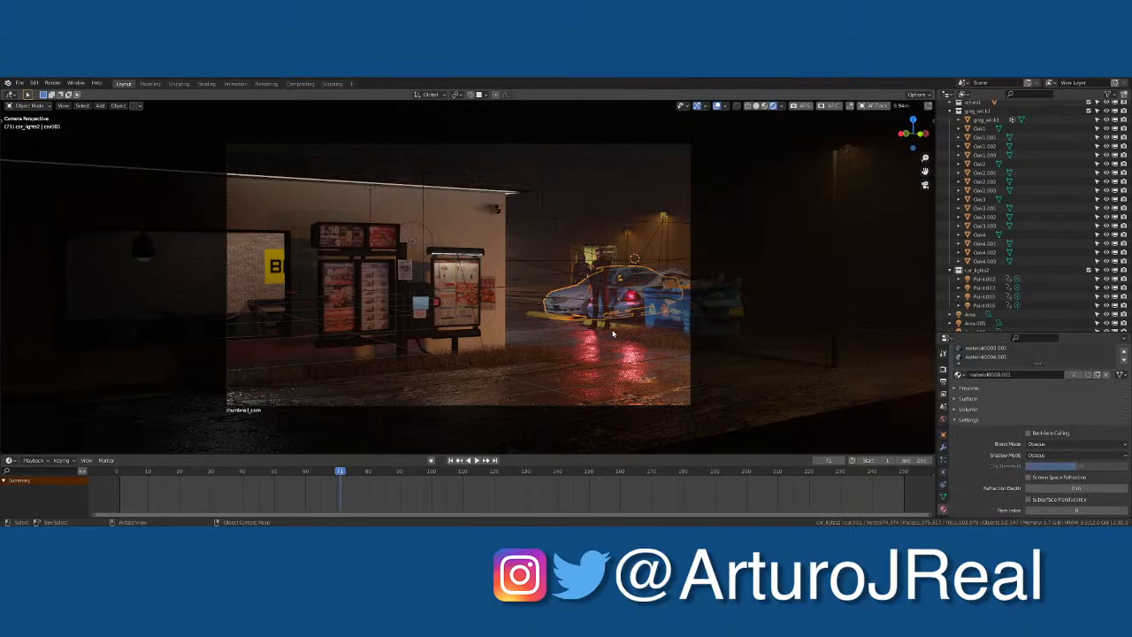
{"action": "scroll", "coordinate": [631, 321], "scroll_direction": "down", "scroll_amount": 2}
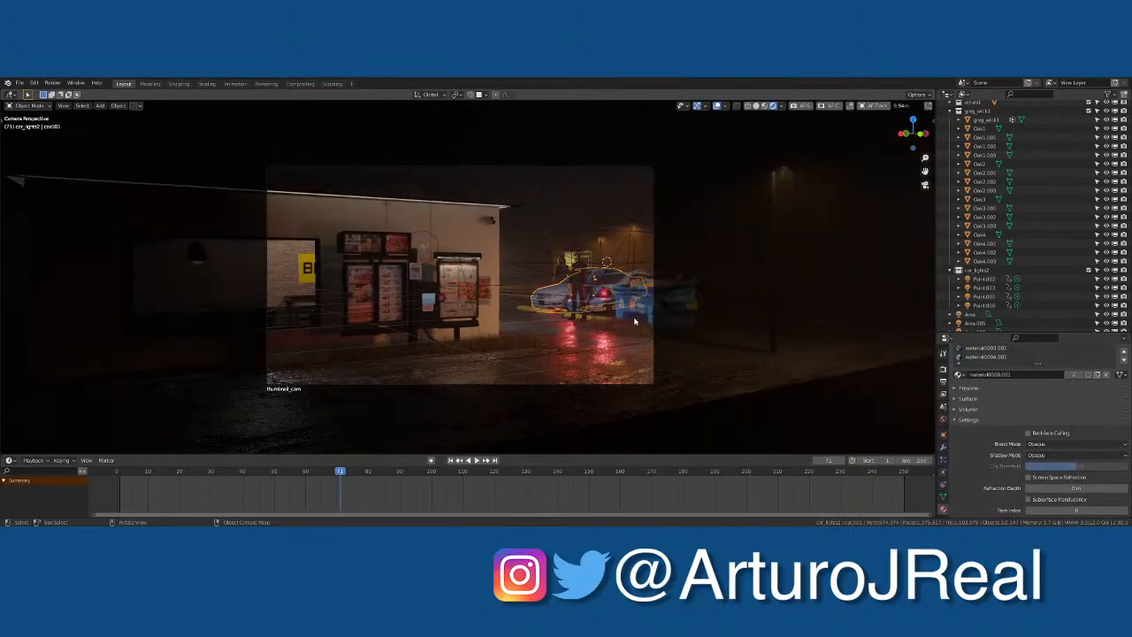
{"action": "middle_click_drag", "start_coordinate": [629, 323], "coordinate": [574, 344]}
{"action": "scroll", "coordinate": [574, 344], "scroll_direction": "up", "scroll_amount": 3}
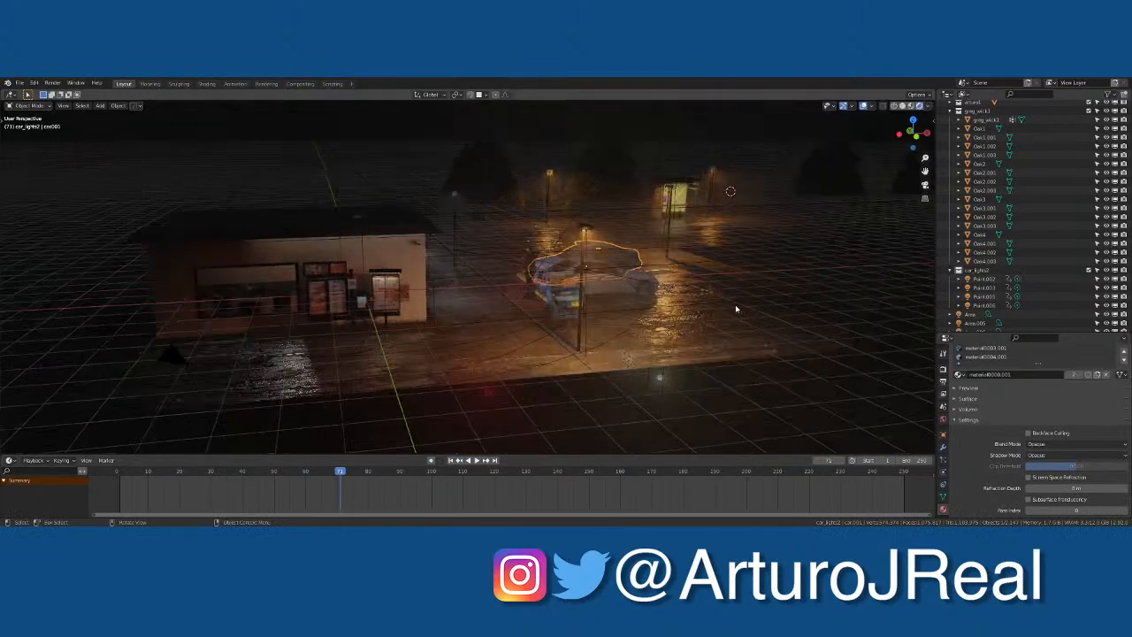
{"action": "left_click", "coordinate": [659, 376]}
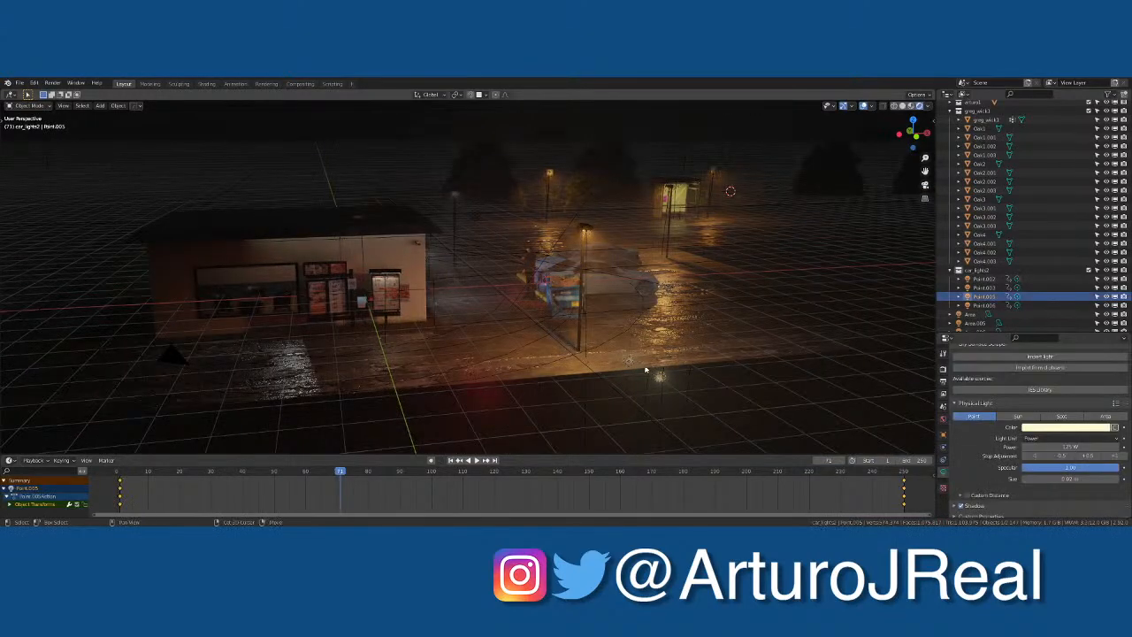
{"action": "left_click", "coordinate": [630, 362]}
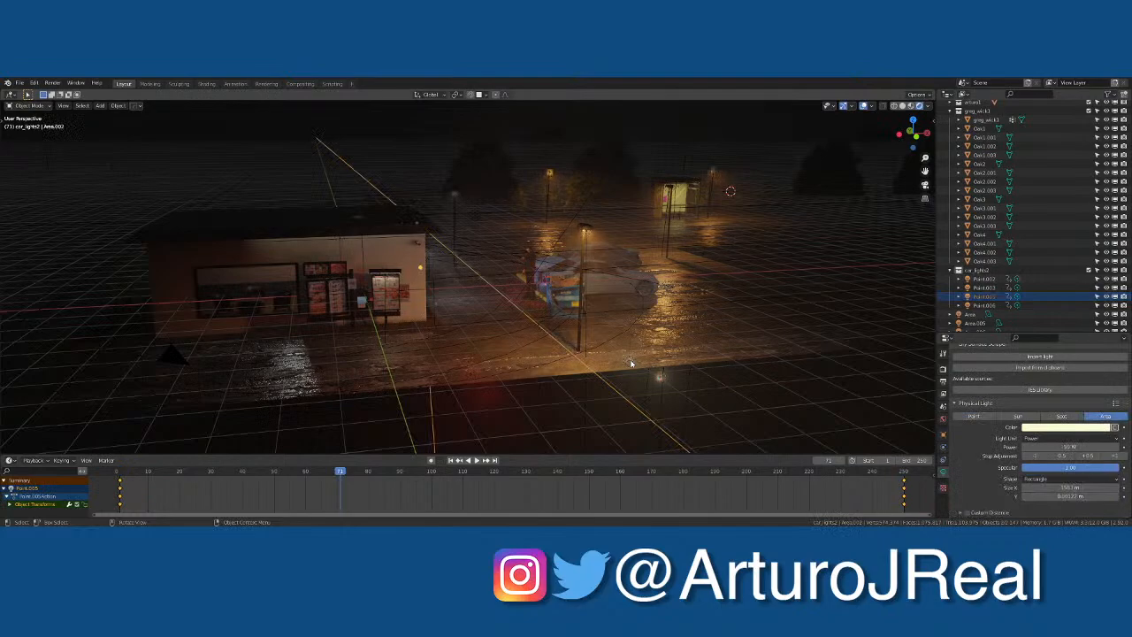
{"action": "left_click", "coordinate": [653, 373]}
{"action": "left_click", "coordinate": [661, 379], "text": "shift"}
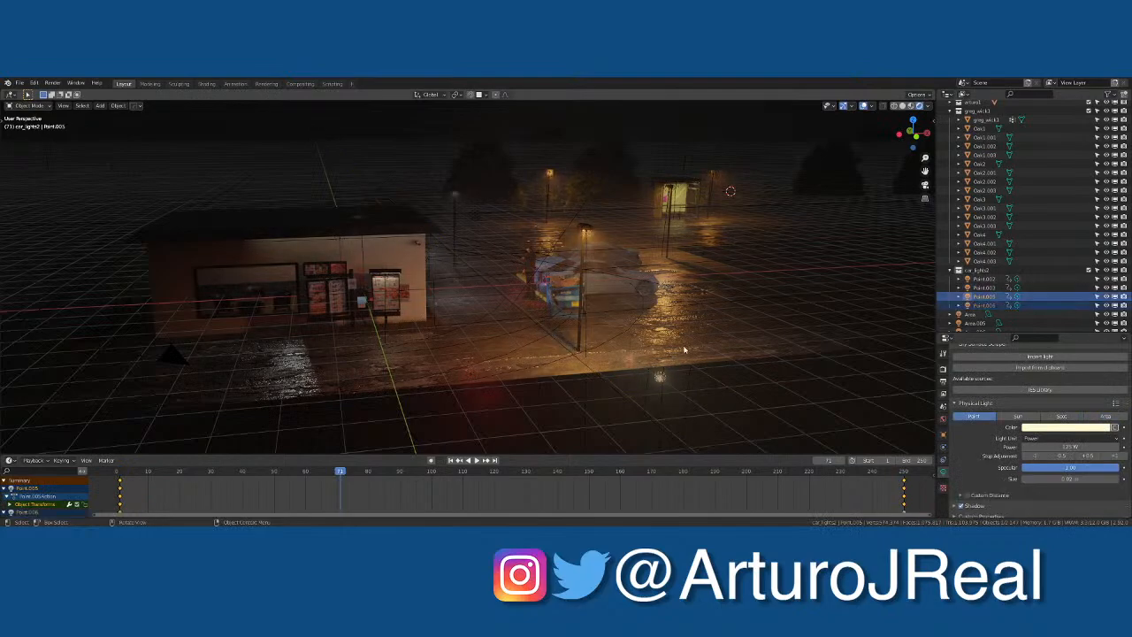
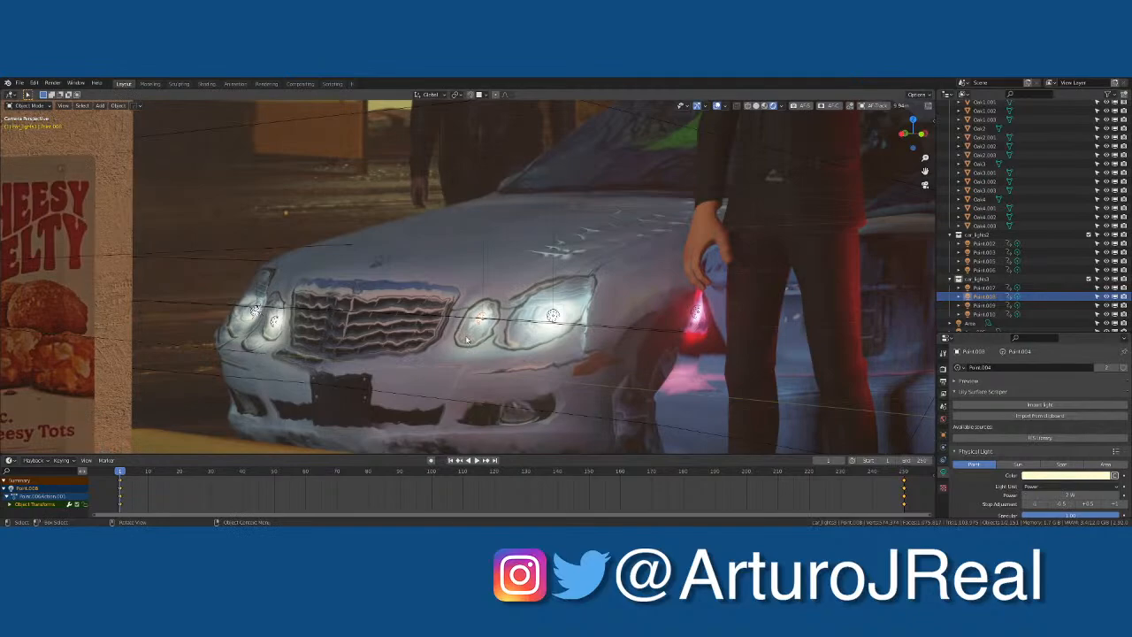
Step: Reposition the two point lights in the parked car's near-side headlights, shifting the inner one along the X axis and the outer one freely
{"action": "key", "text": "g"}
{"action": "key", "text": "y"}
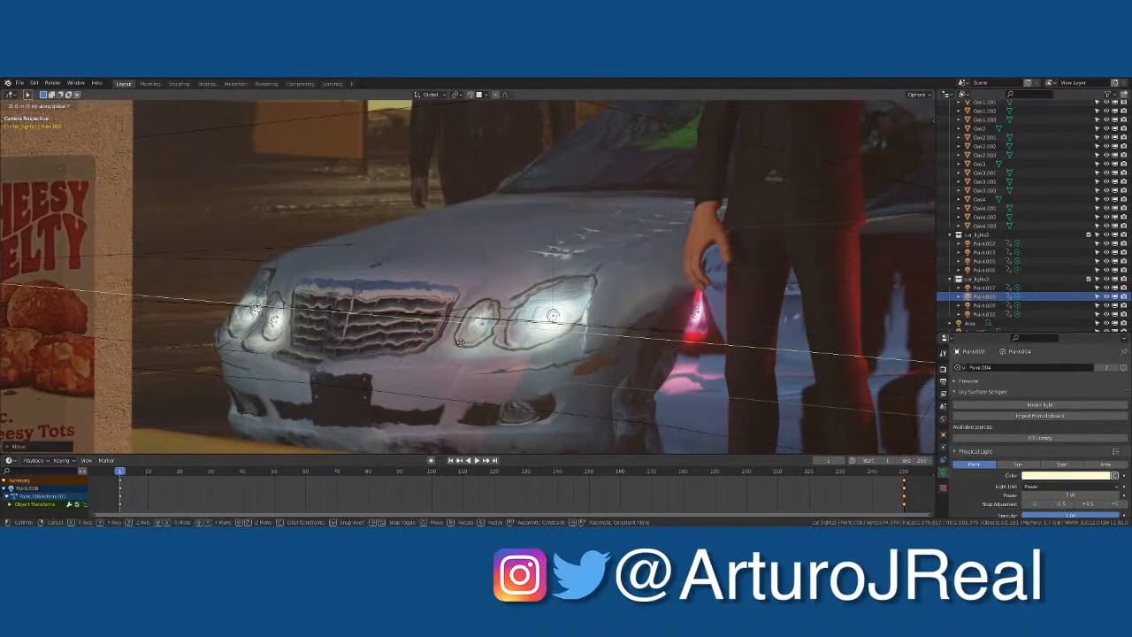
{"action": "key", "text": "x"}
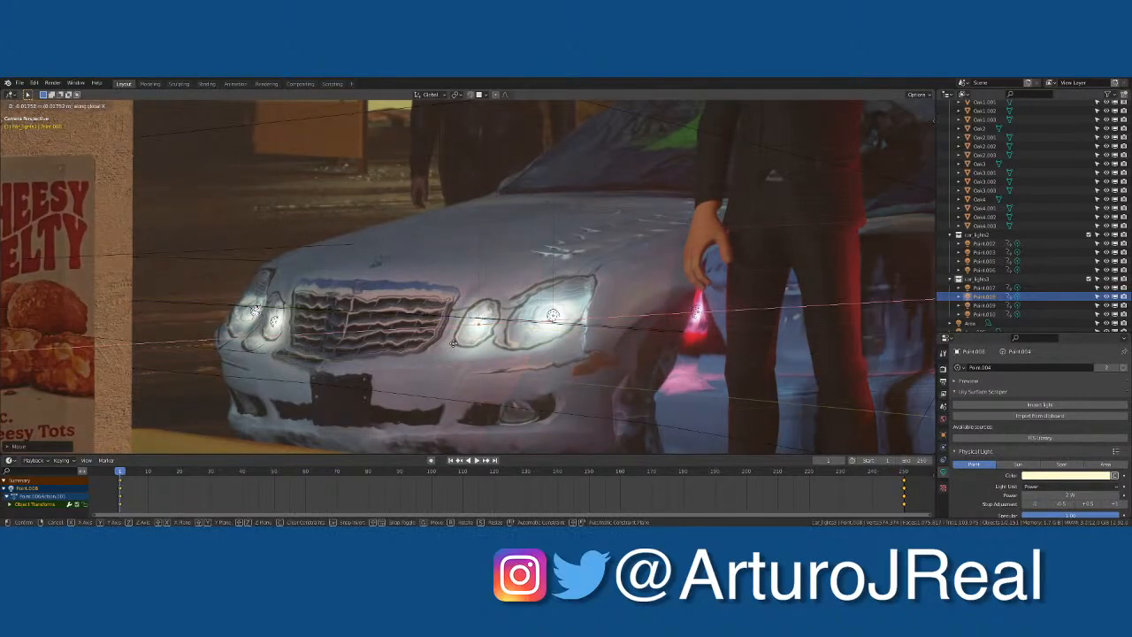
{"action": "left_click", "coordinate": [454, 343]}
{"action": "left_click", "coordinate": [556, 315]}
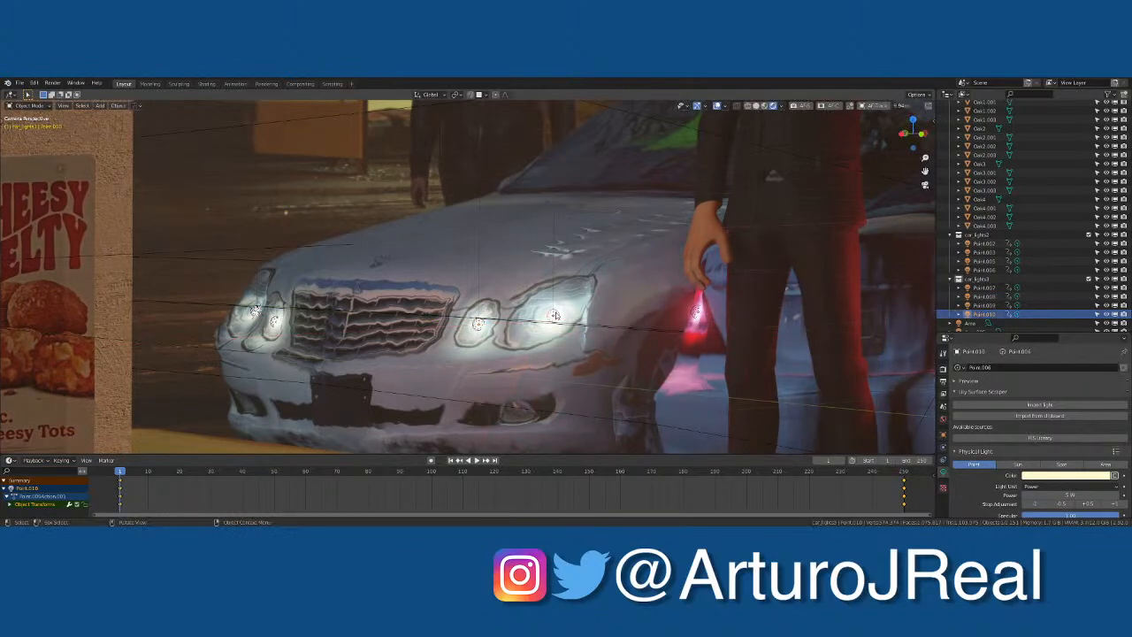
{"action": "key", "text": "g"}
{"action": "left_click", "coordinate": [551, 315]}
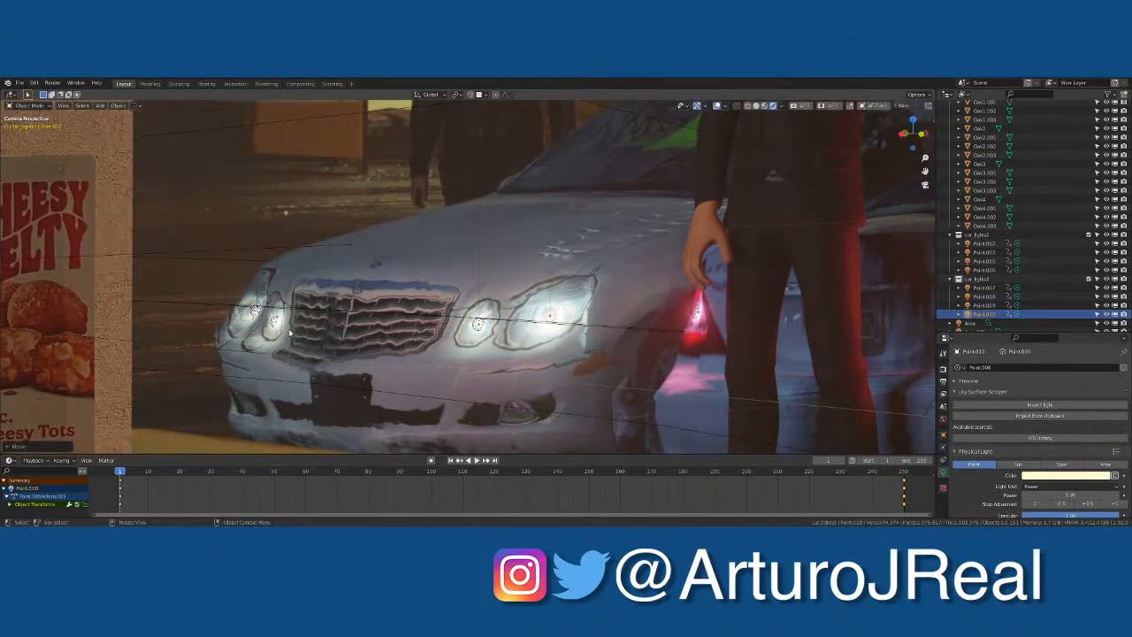
Step: Shift the point light in the small far-side headlight beside the grille slightly along the X axis
{"action": "left_click", "coordinate": [262, 317]}
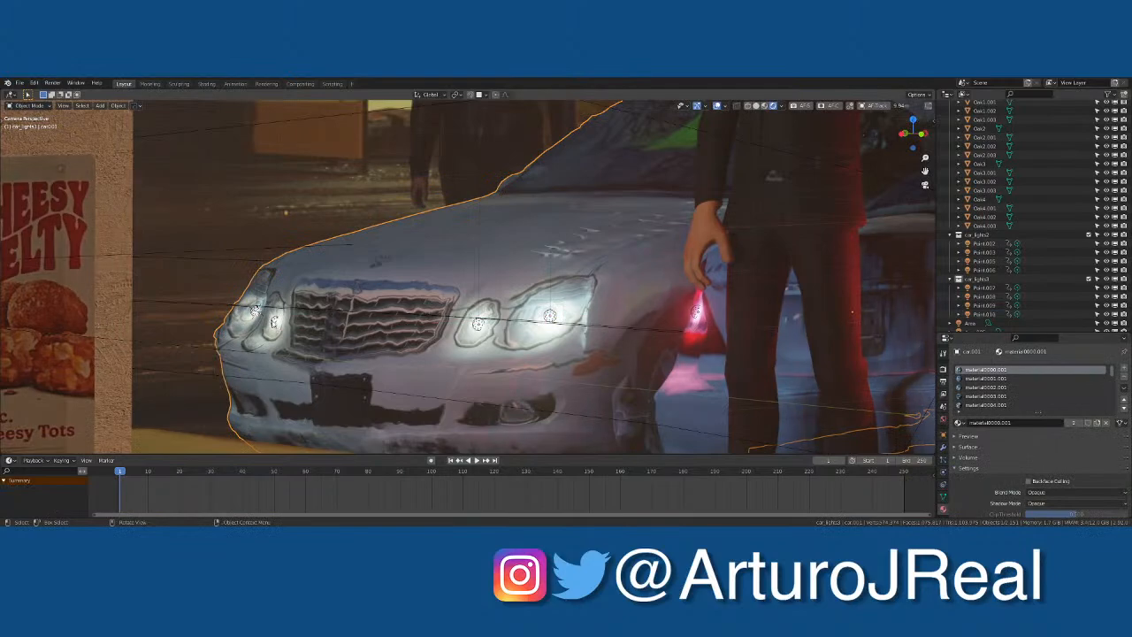
{"action": "left_click", "coordinate": [274, 320]}
{"action": "key", "text": "g"}
{"action": "key", "text": "x"}
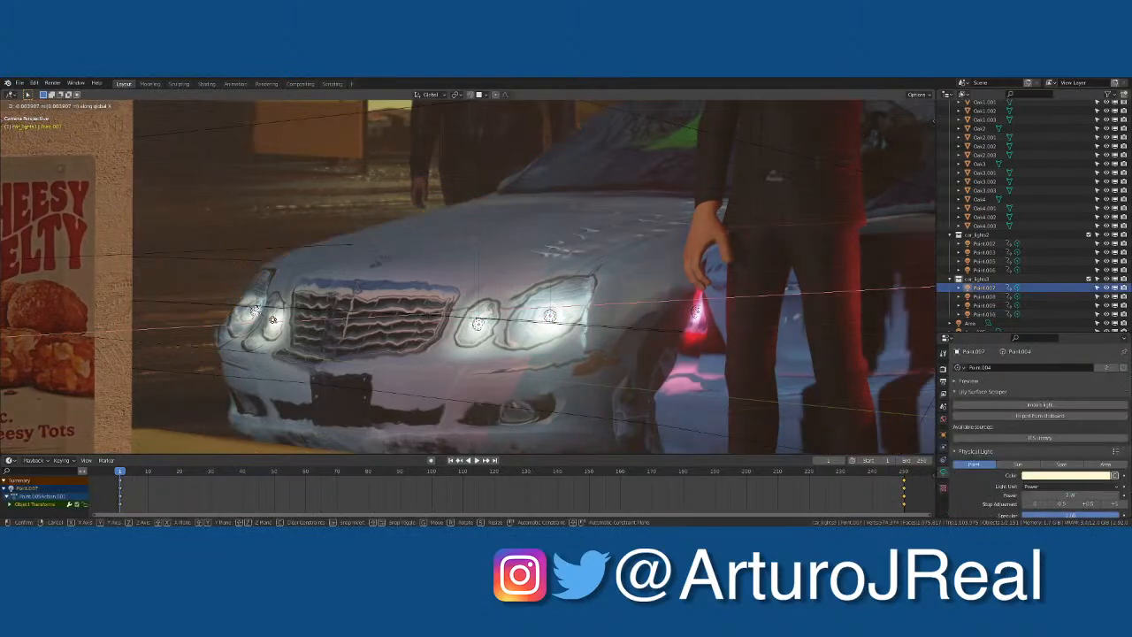
{"action": "left_click", "coordinate": [262, 320]}
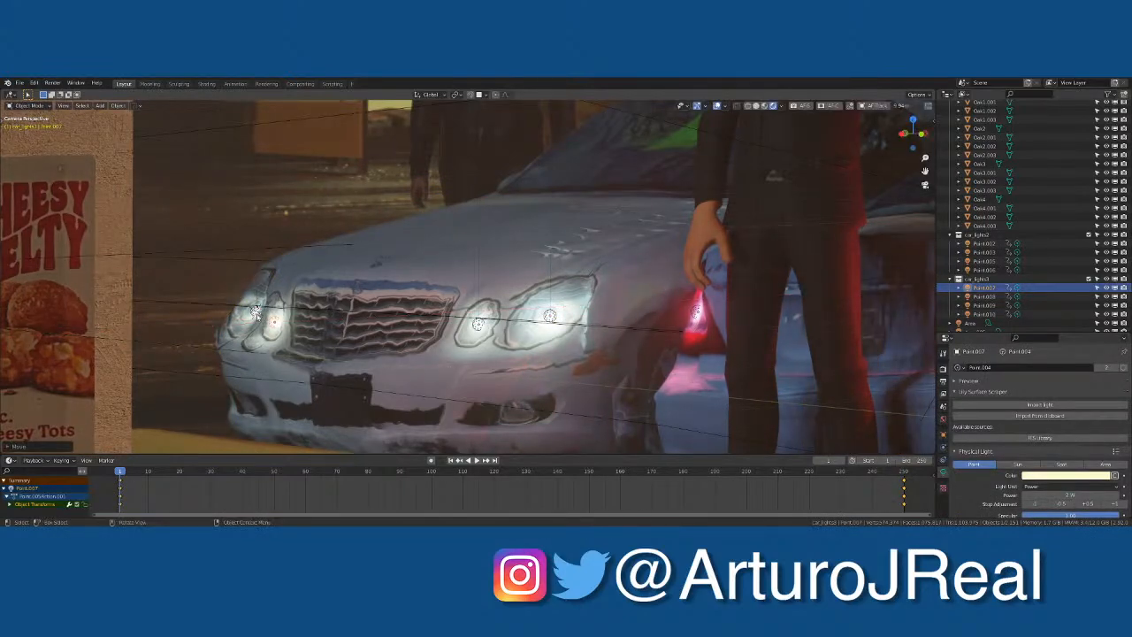
Step: Move the outer far-side headlight's point light along the X axis and up the Z axis, and set its power to 5 W
{"action": "left_click", "coordinate": [256, 312]}
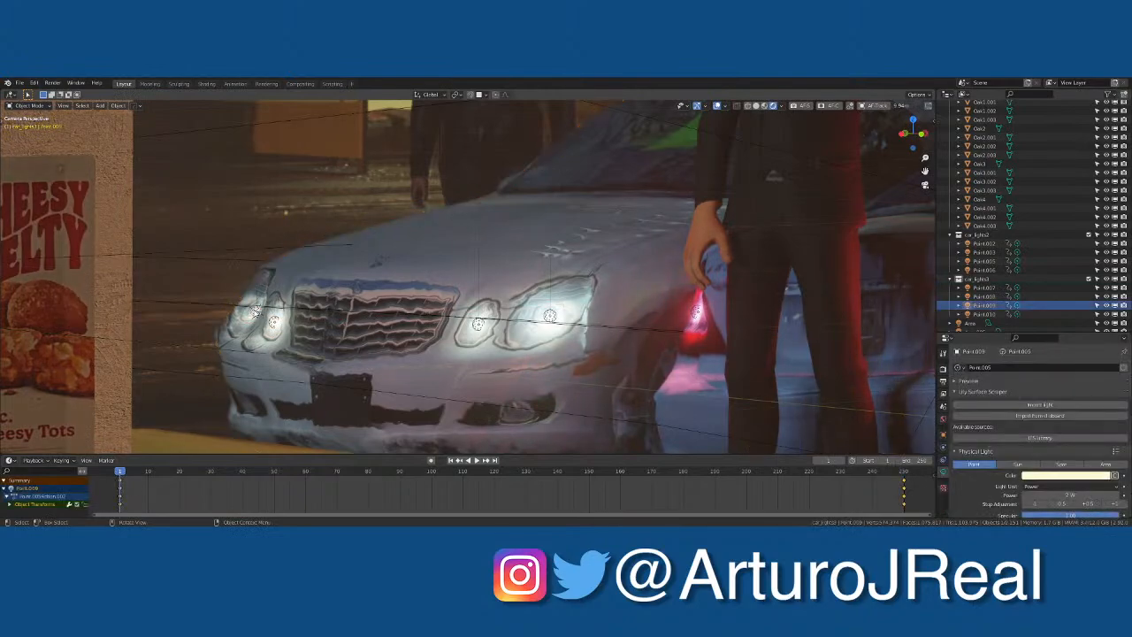
{"action": "key", "text": "g"}
{"action": "key", "text": "x"}
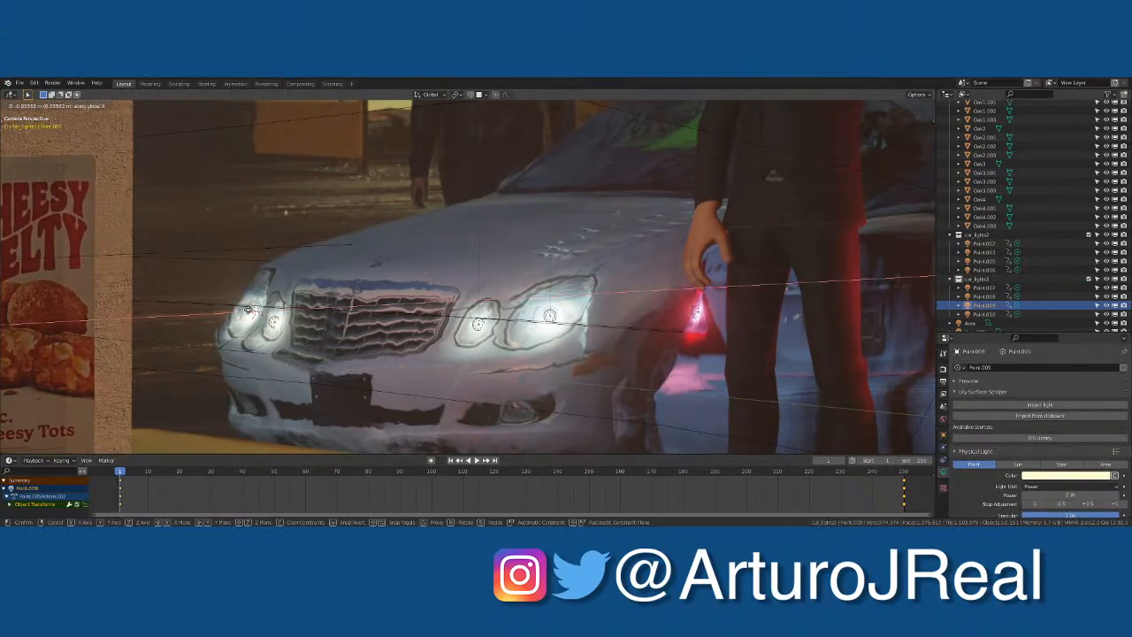
{"action": "key", "text": "z"}
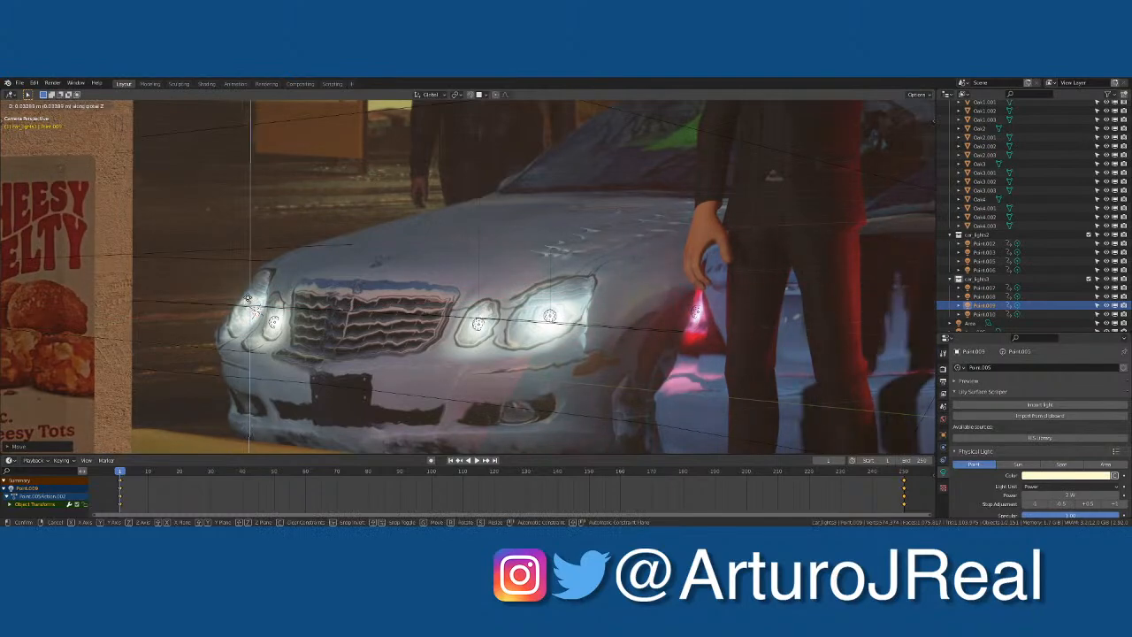
{"action": "left_click", "coordinate": [251, 301]}
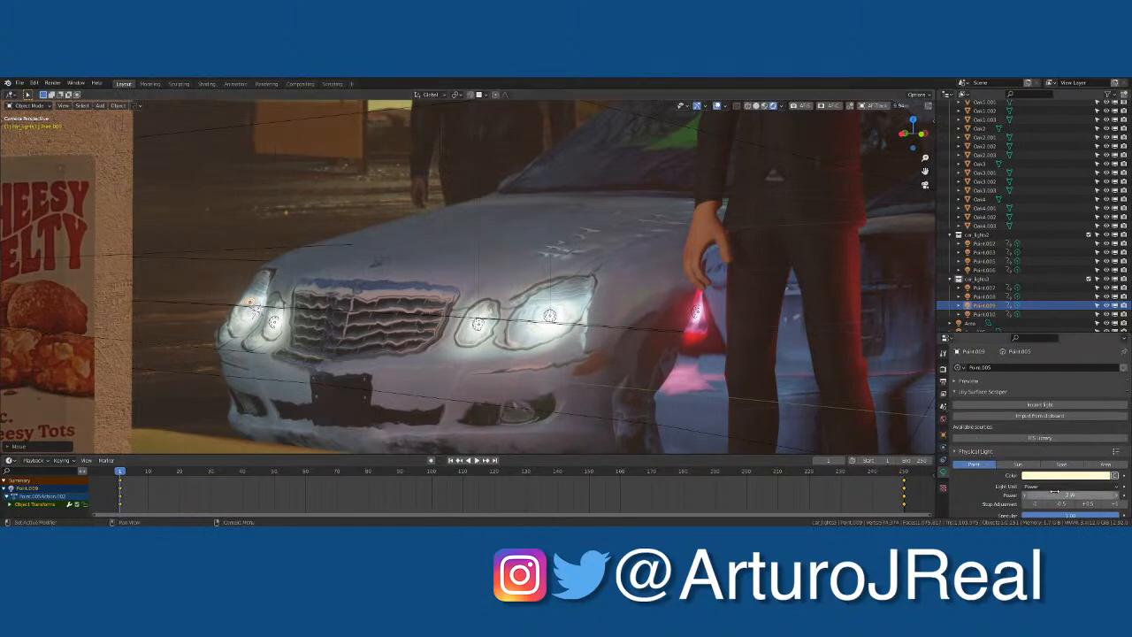
{"action": "type", "text": "5"}
{"action": "key", "text": "Return"}
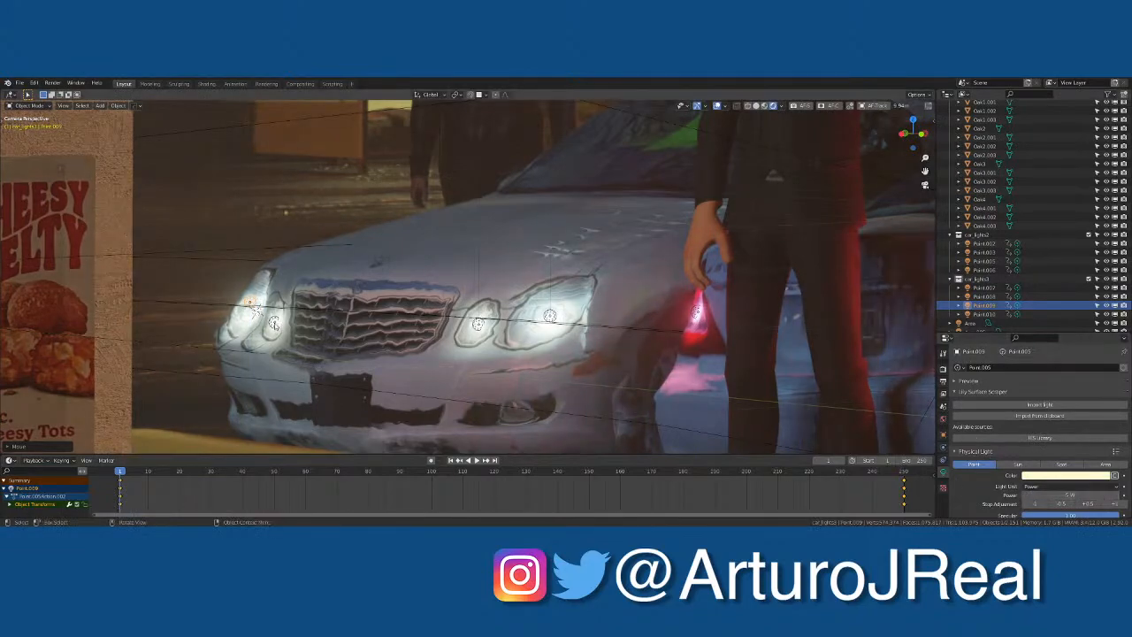
Step: Select all lights in the car_lights3 collection and insert a Location, Rotation & Scale keyframe at frame 1
{"action": "left_click", "coordinate": [274, 324]}
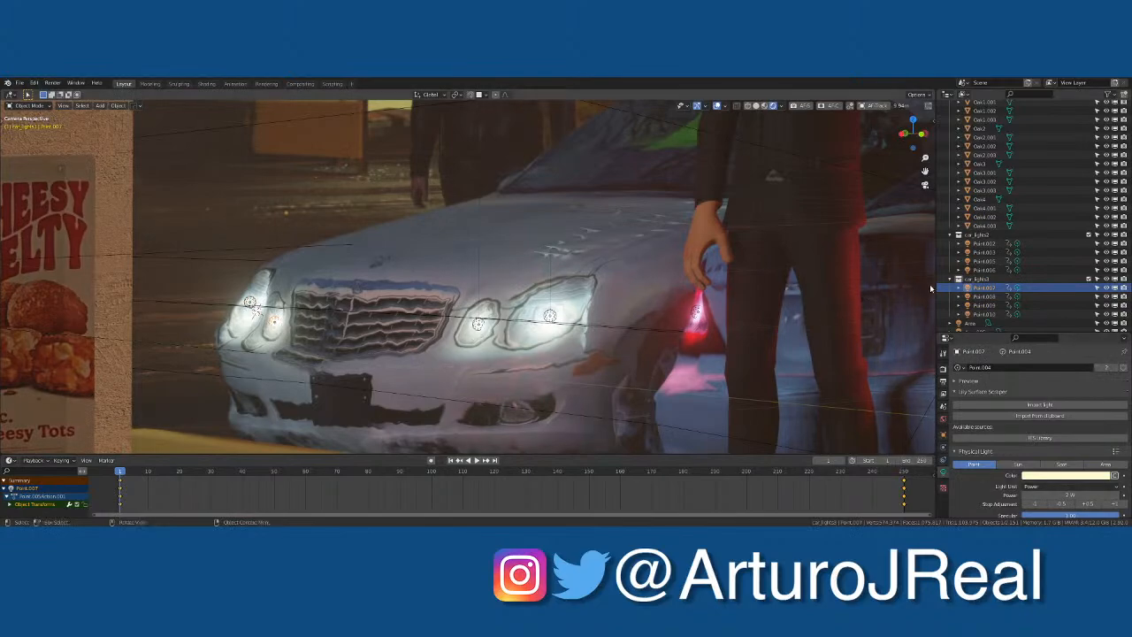
{"action": "left_click", "coordinate": [982, 280]}
{"action": "right_click", "coordinate": [983, 280]}
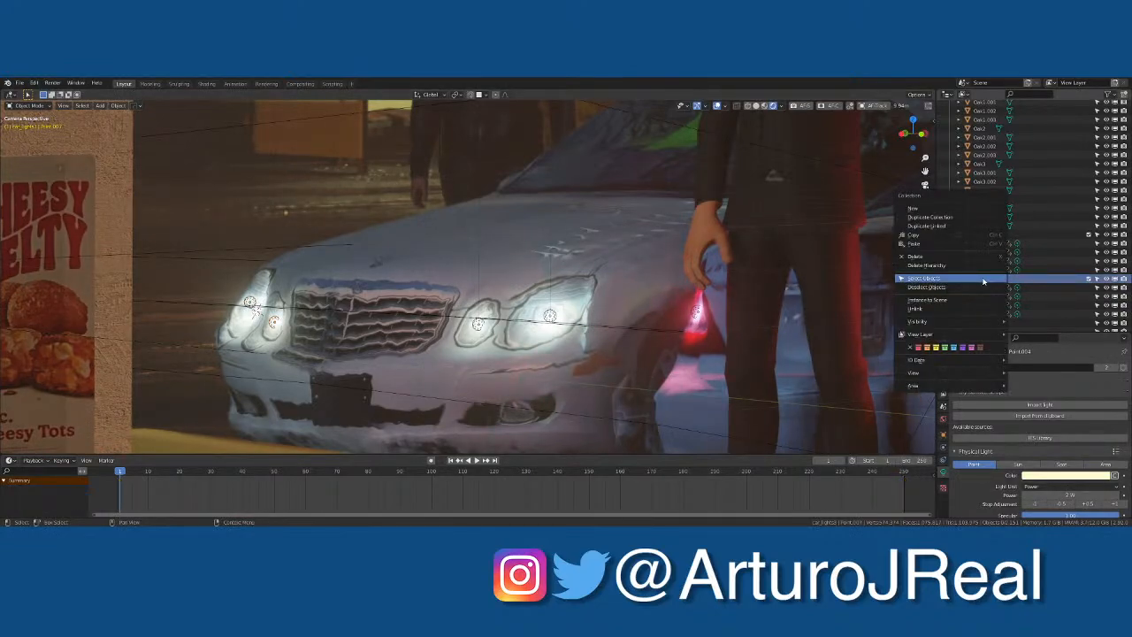
{"action": "left_click", "coordinate": [983, 281]}
{"action": "key", "text": "i"}
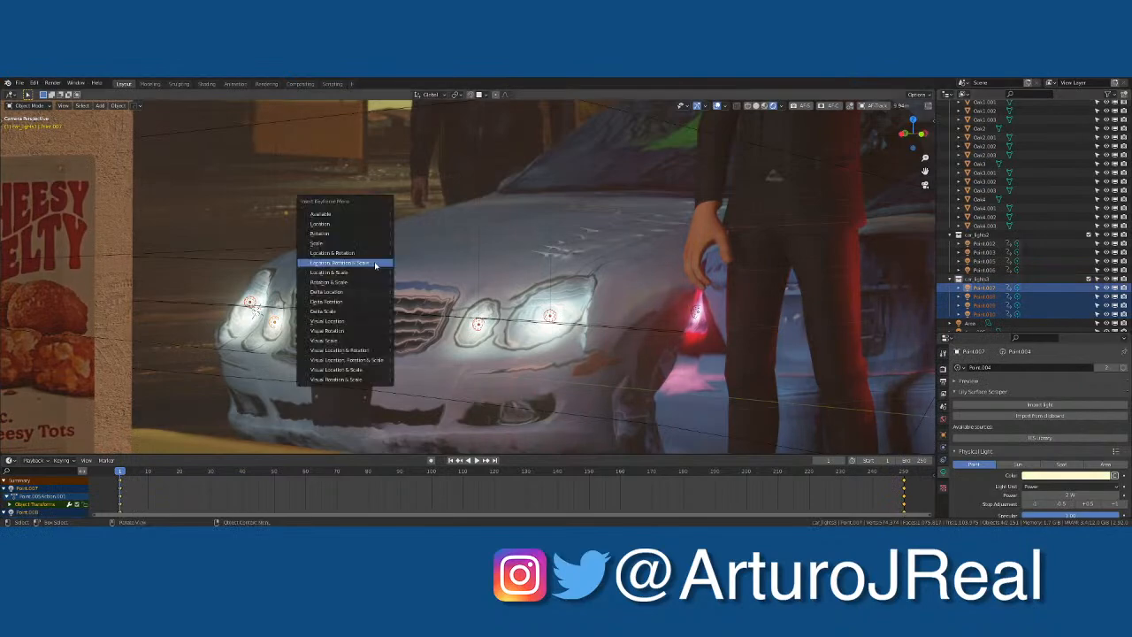
{"action": "left_click", "coordinate": [375, 264]}
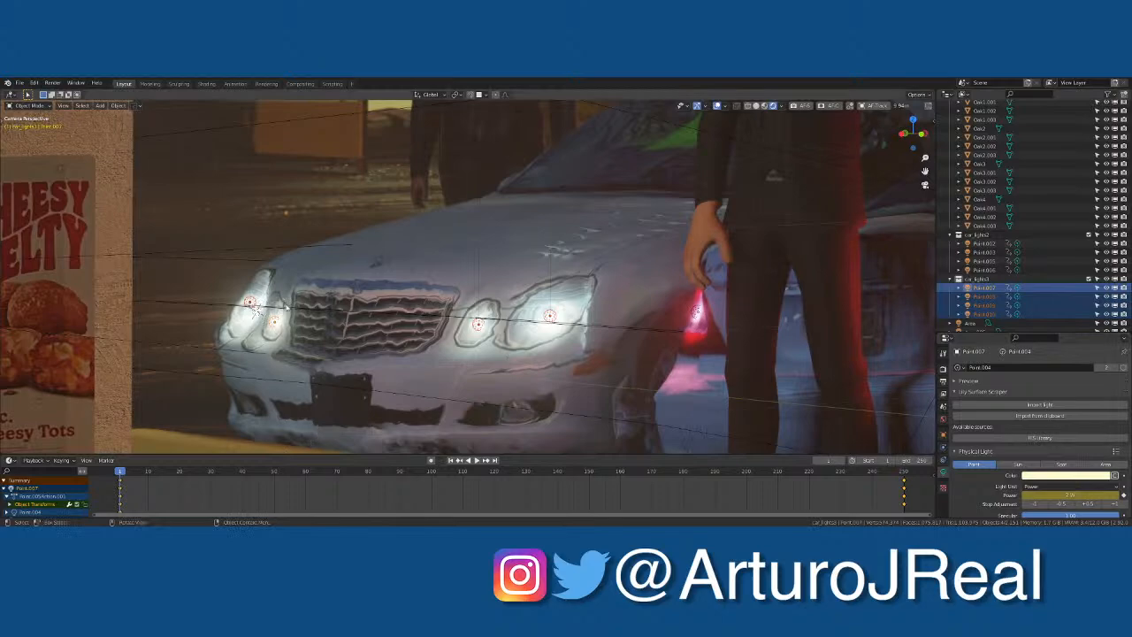
Step: Check the power of each light in the car_lights3 collection and insert a power keyframe on Point.010 at frame 1
{"action": "left_click", "coordinate": [987, 297]}
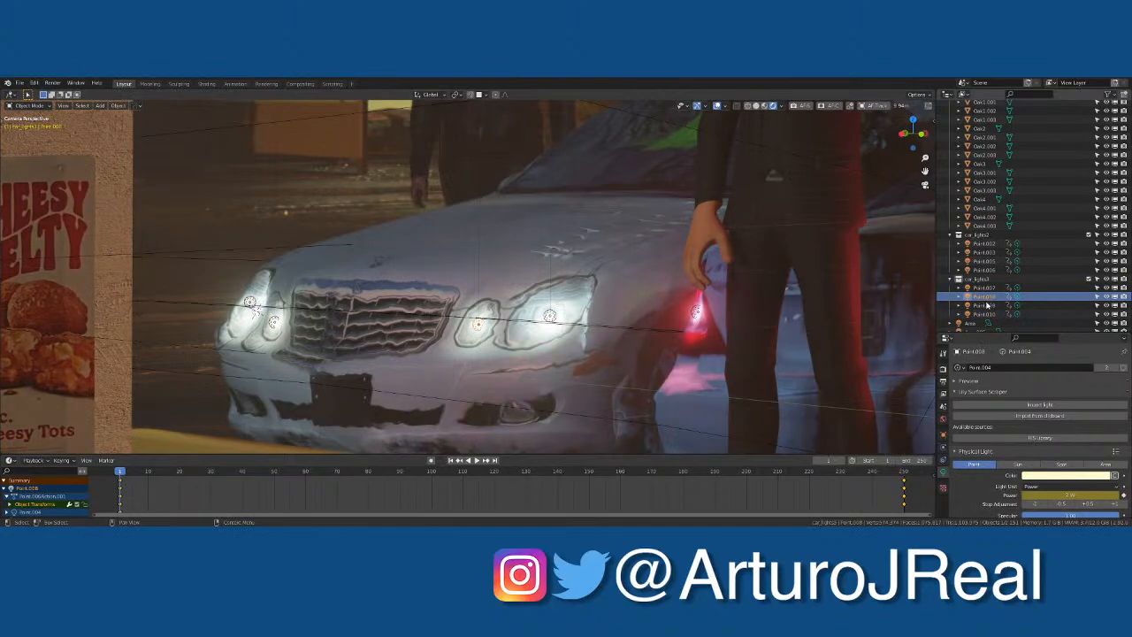
{"action": "left_click", "coordinate": [985, 305]}
{"action": "left_click", "coordinate": [987, 297]}
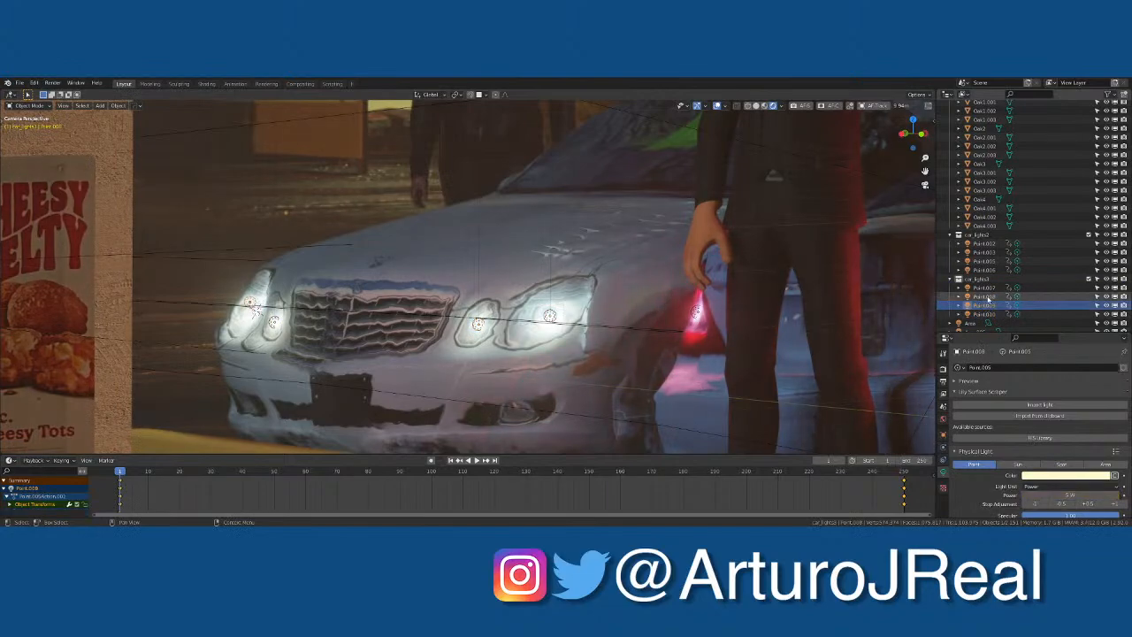
{"action": "left_click", "coordinate": [987, 288]}
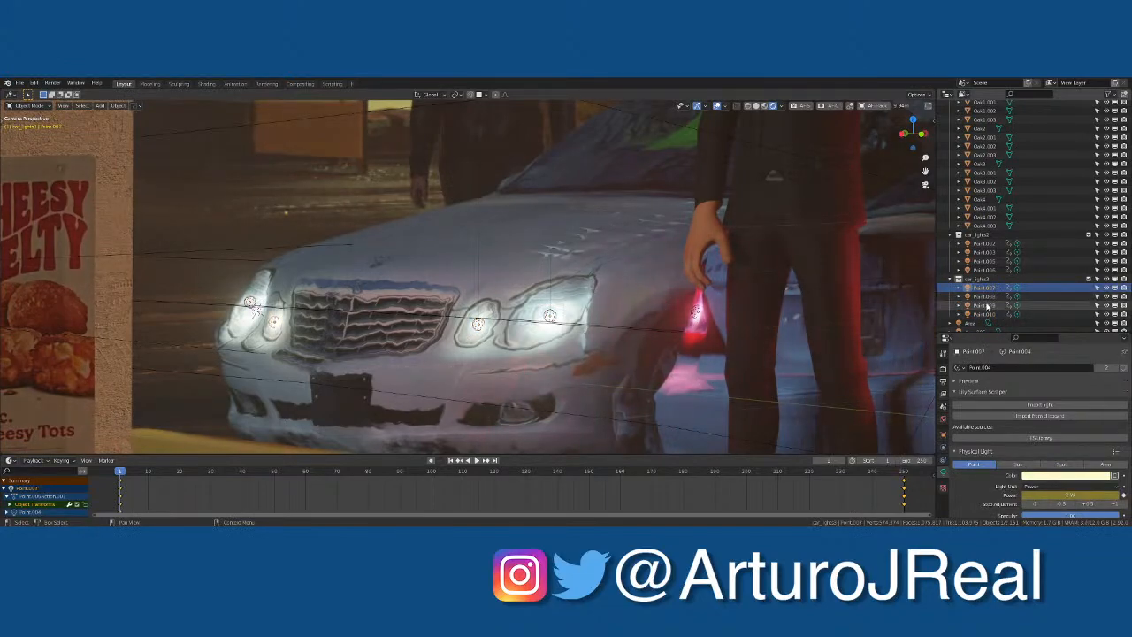
{"action": "left_click", "coordinate": [987, 305]}
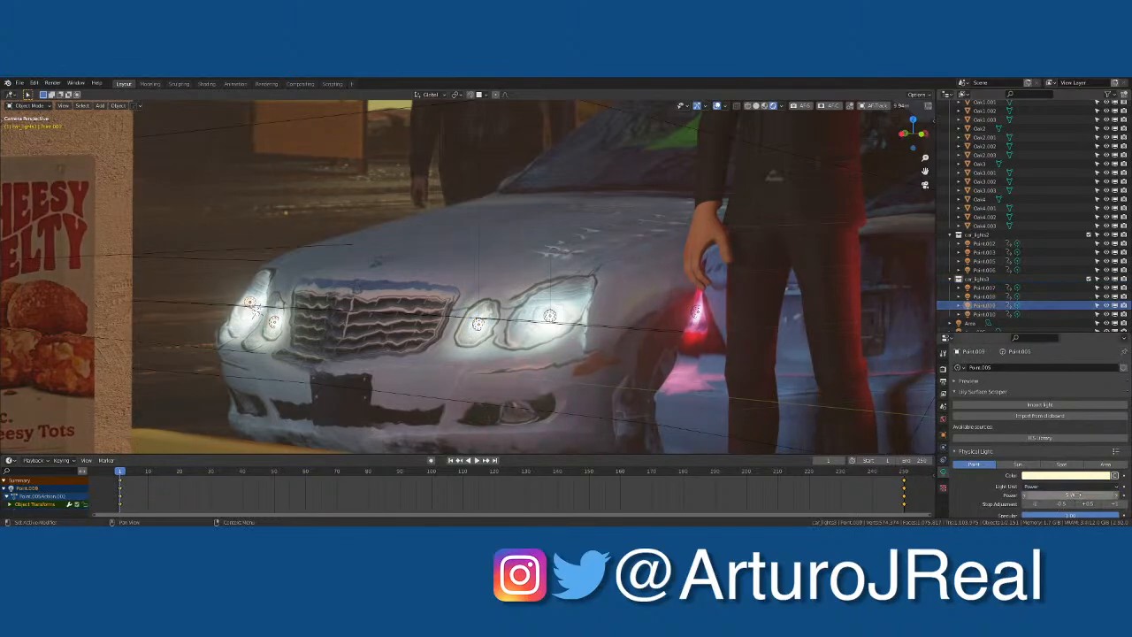
{"action": "left_click", "coordinate": [989, 314]}
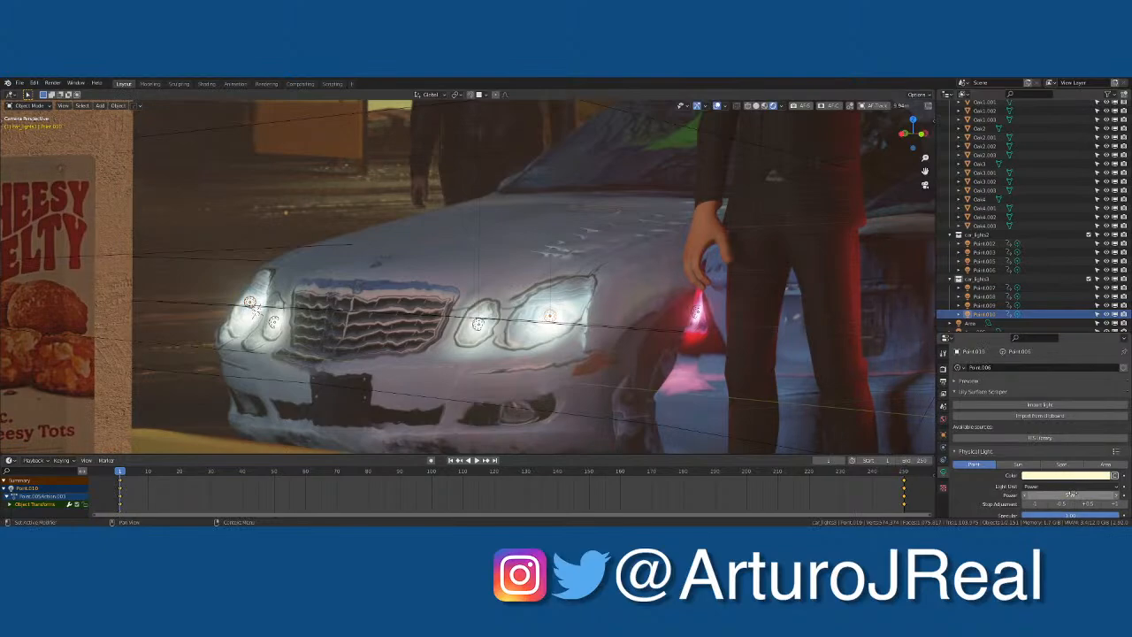
{"action": "key", "text": "i"}
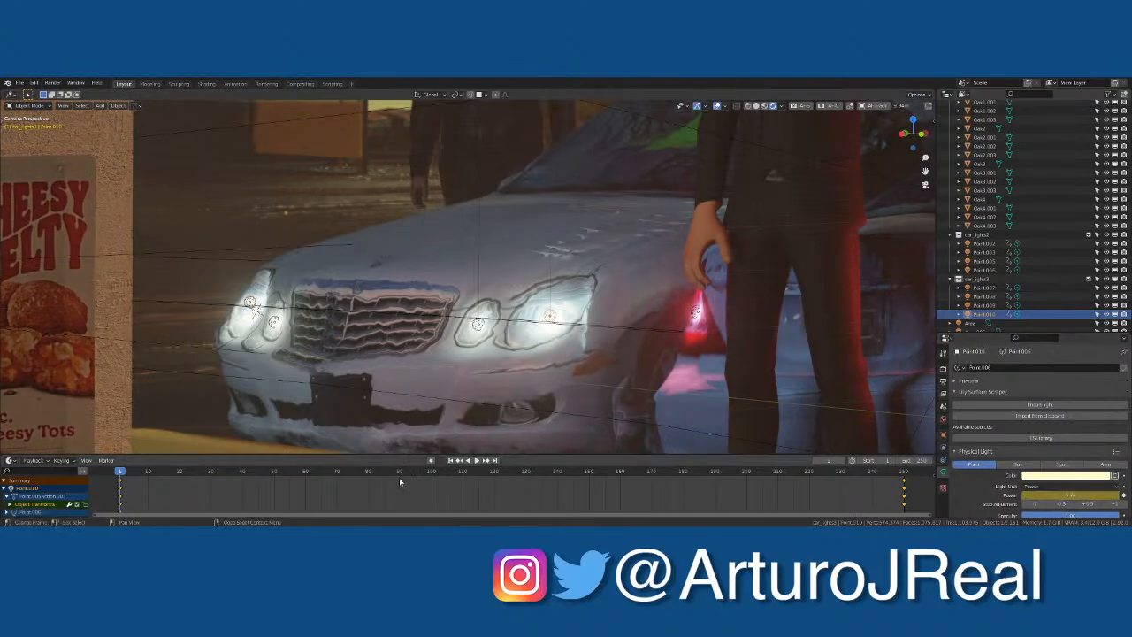
Step: Play the animation from frame 1 to about frame 89 through the camera, and view the parked cars from above
{"action": "scroll", "coordinate": [374, 342], "scroll_direction": "down", "scroll_amount": 10}
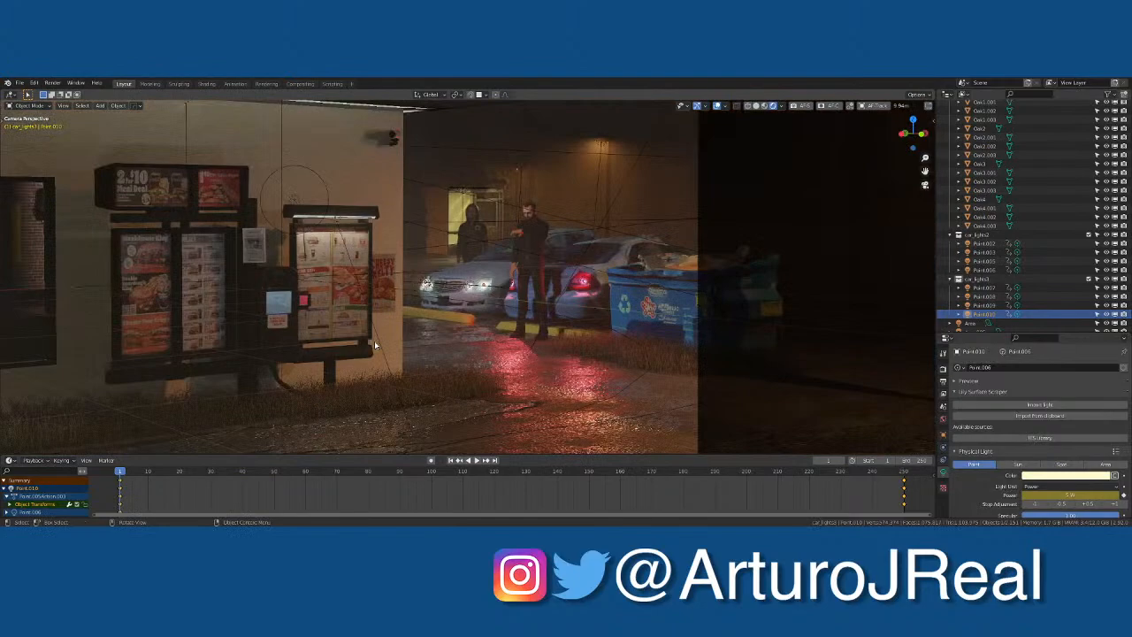
{"action": "scroll", "coordinate": [374, 340], "scroll_direction": "down", "scroll_amount": 3}
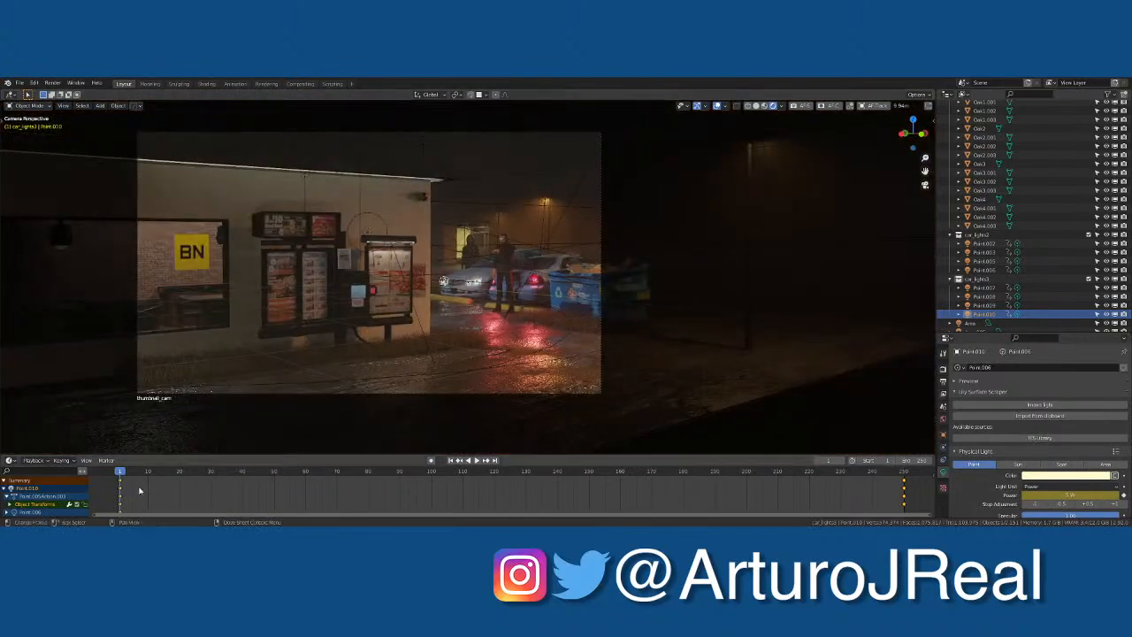
{"action": "key", "text": "space"}
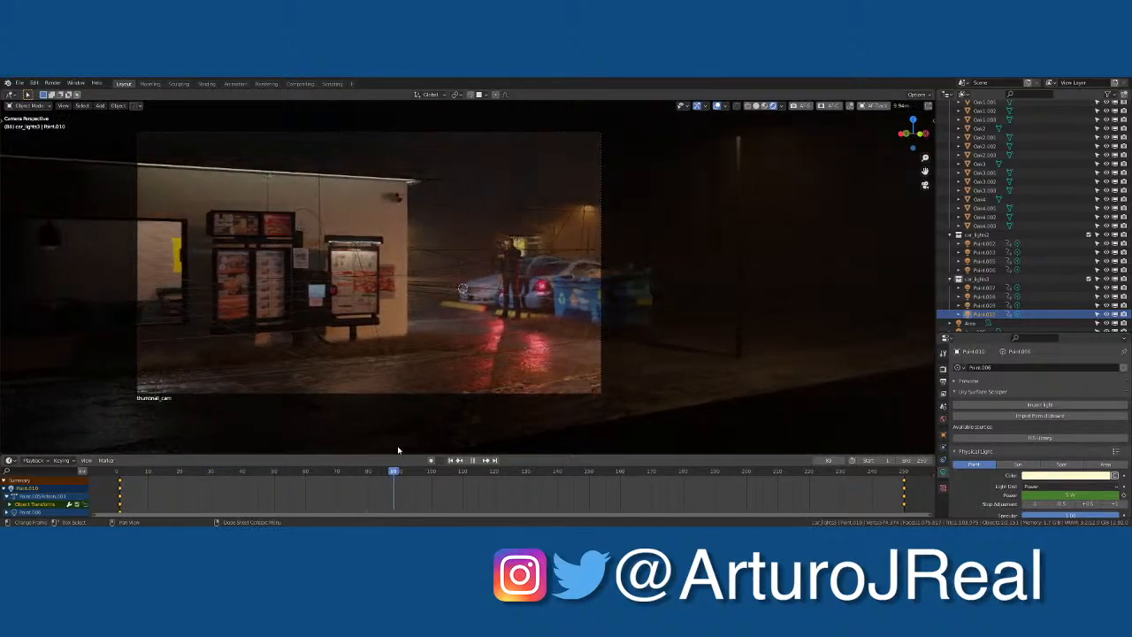
{"action": "key", "text": "space"}
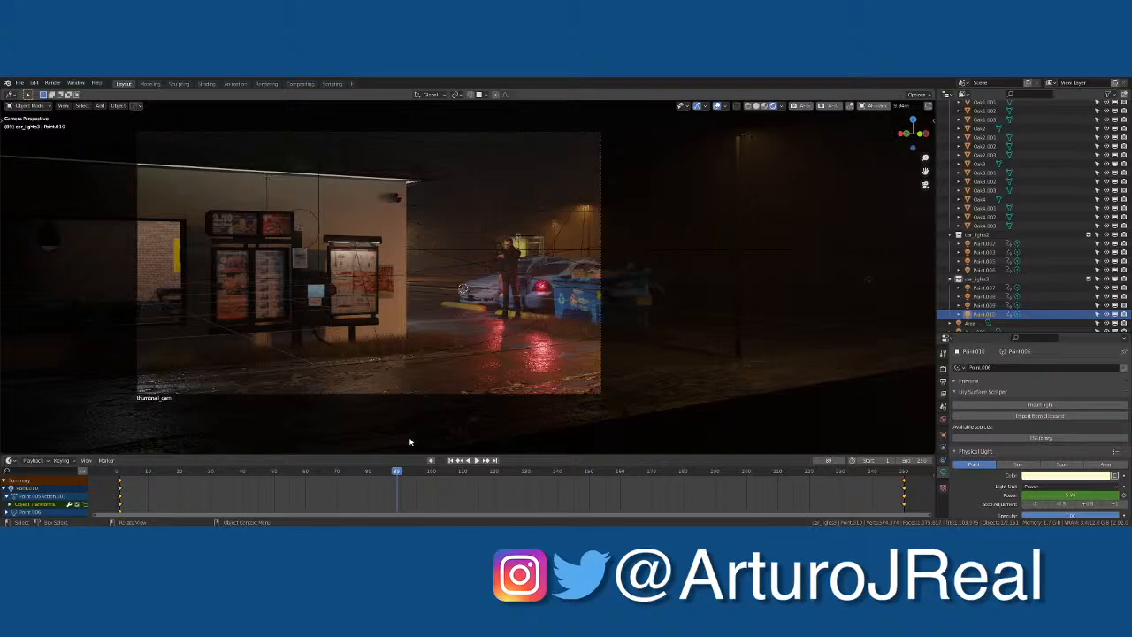
{"action": "scroll", "coordinate": [426, 343], "scroll_direction": "down", "scroll_amount": 5}
{"action": "middle_click_drag", "start_coordinate": [428, 343], "coordinate": [419, 364]}
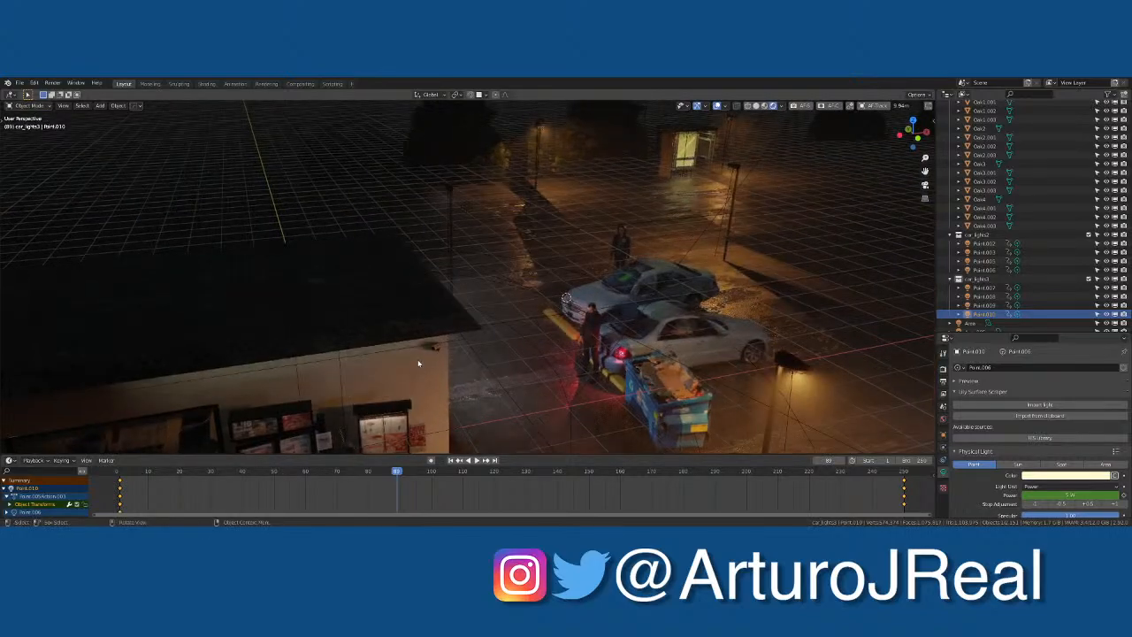
Step: Select all lights in the car_lights3 collection and delete their keyframes at frame 250
{"action": "scroll", "coordinate": [424, 368], "scroll_direction": "down", "scroll_amount": 4}
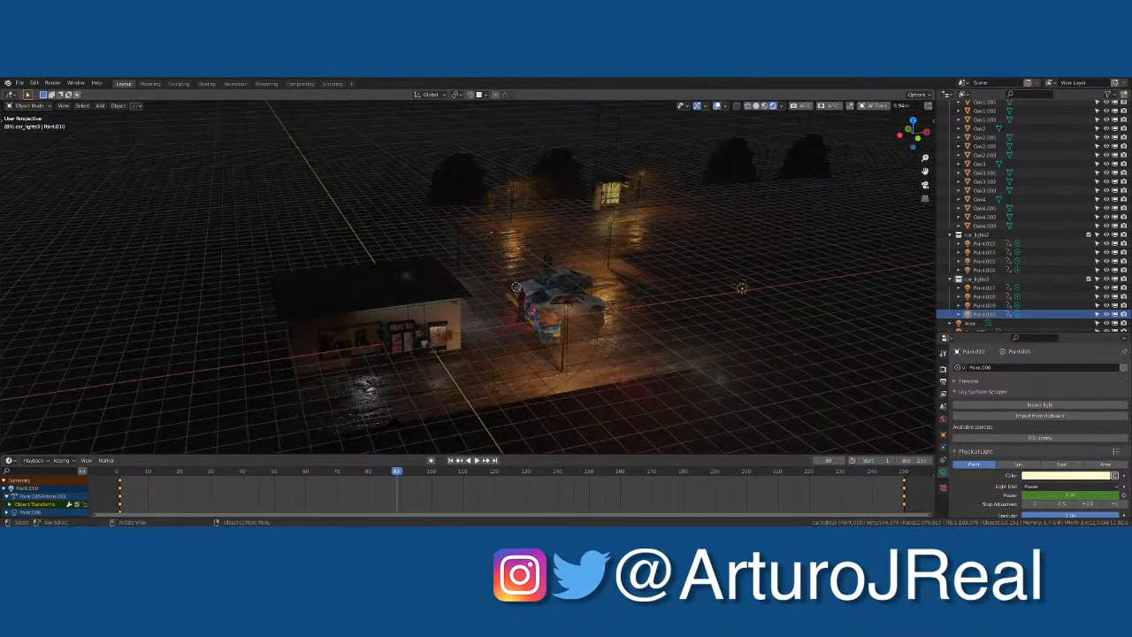
{"action": "left_click", "coordinate": [452, 461]}
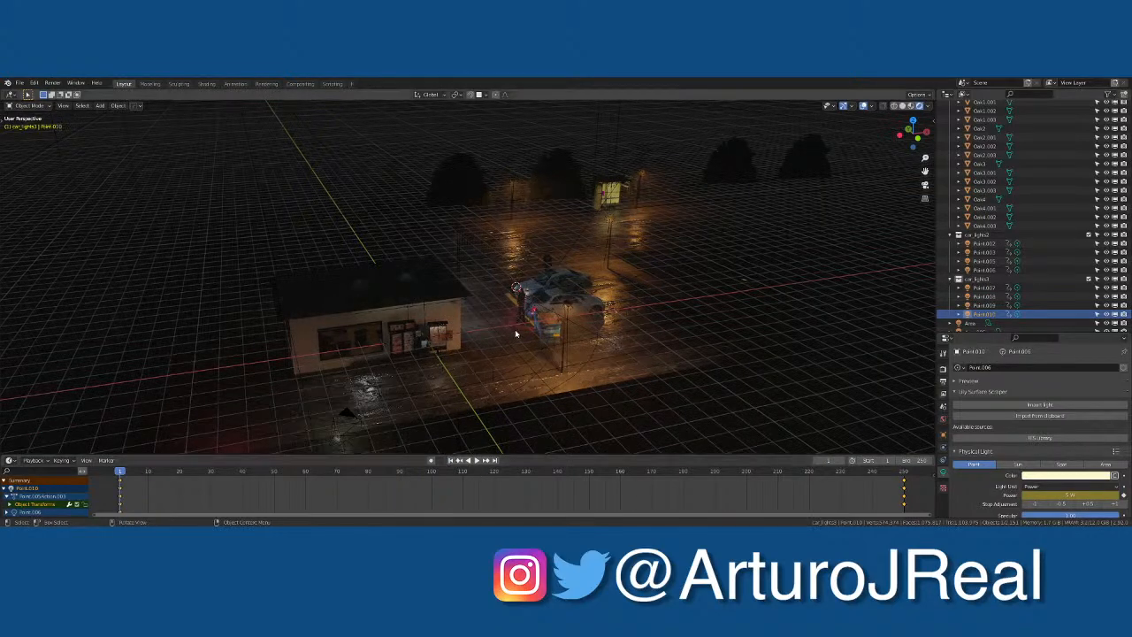
{"action": "key", "text": "KP_0"}
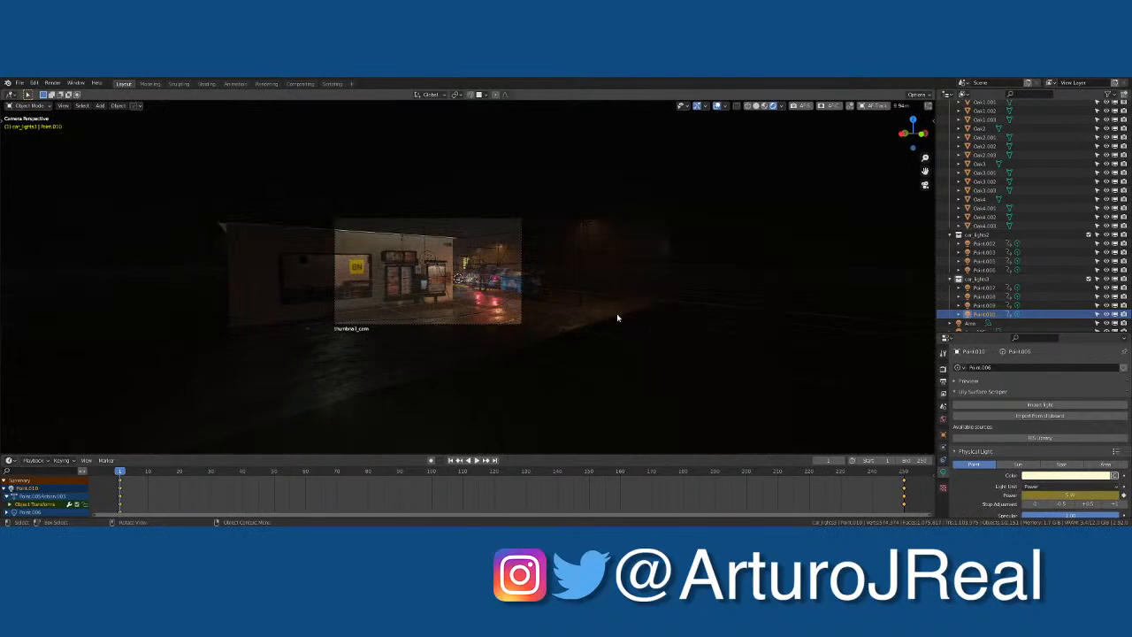
{"action": "key", "text": "Home"}
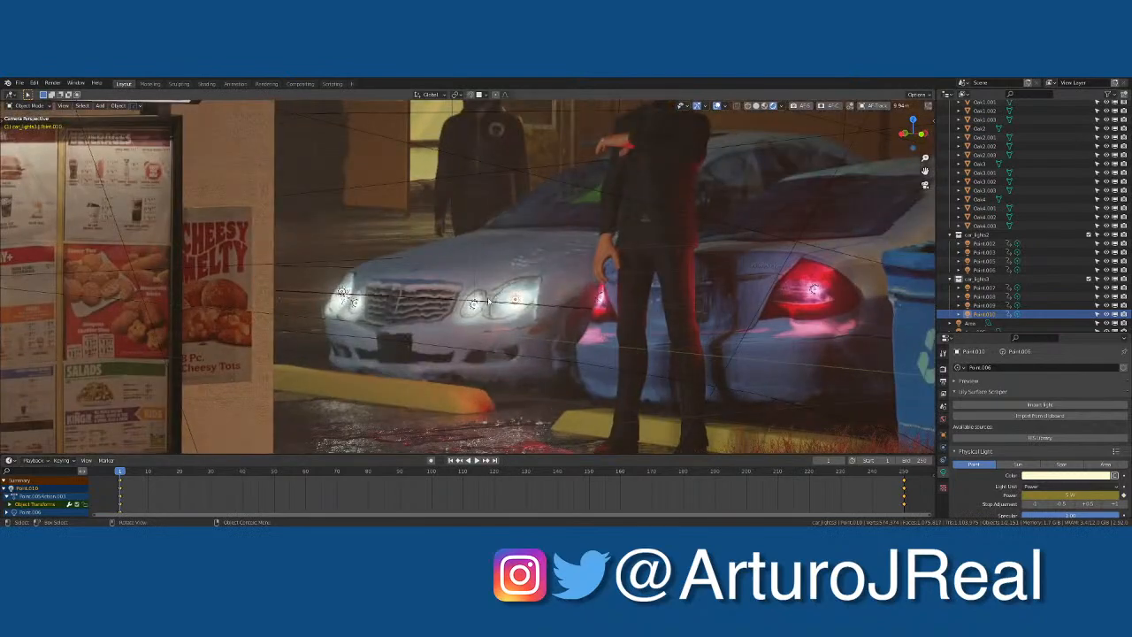
{"action": "left_click", "coordinate": [976, 280]}
{"action": "right_click", "coordinate": [976, 280]}
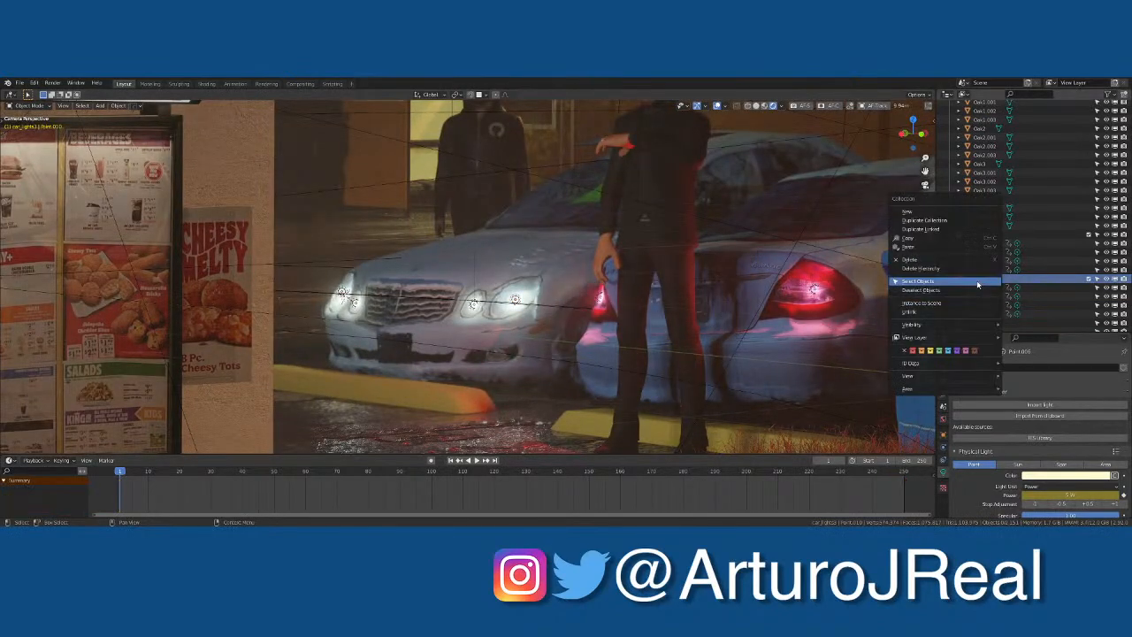
{"action": "left_click", "coordinate": [977, 283]}
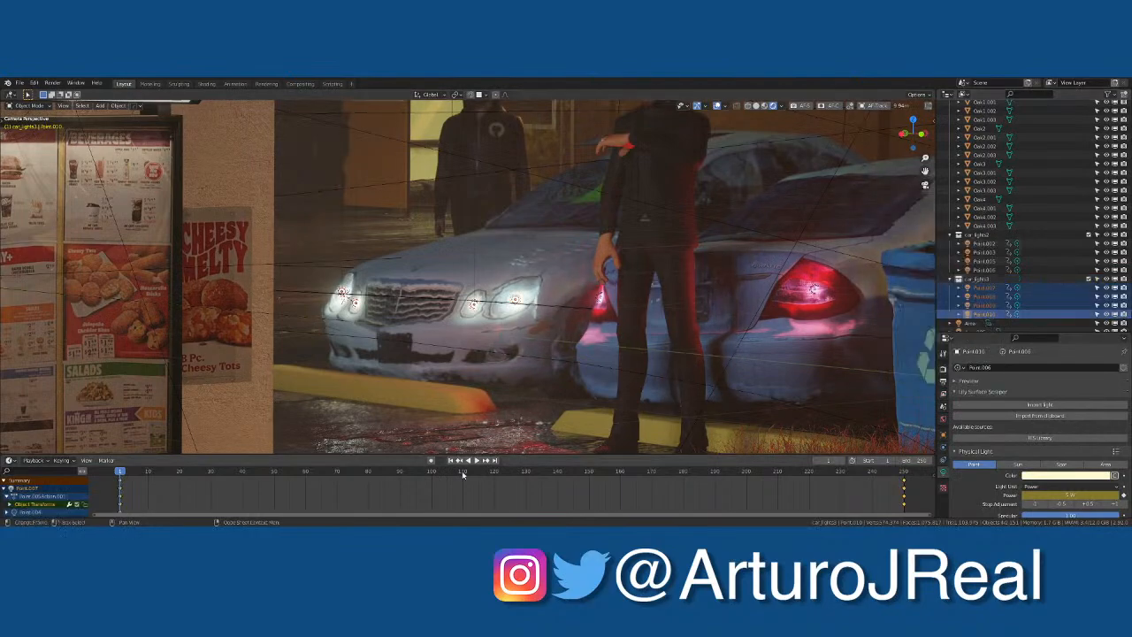
{"action": "scroll", "coordinate": [444, 370], "scroll_direction": "down", "scroll_amount": 3}
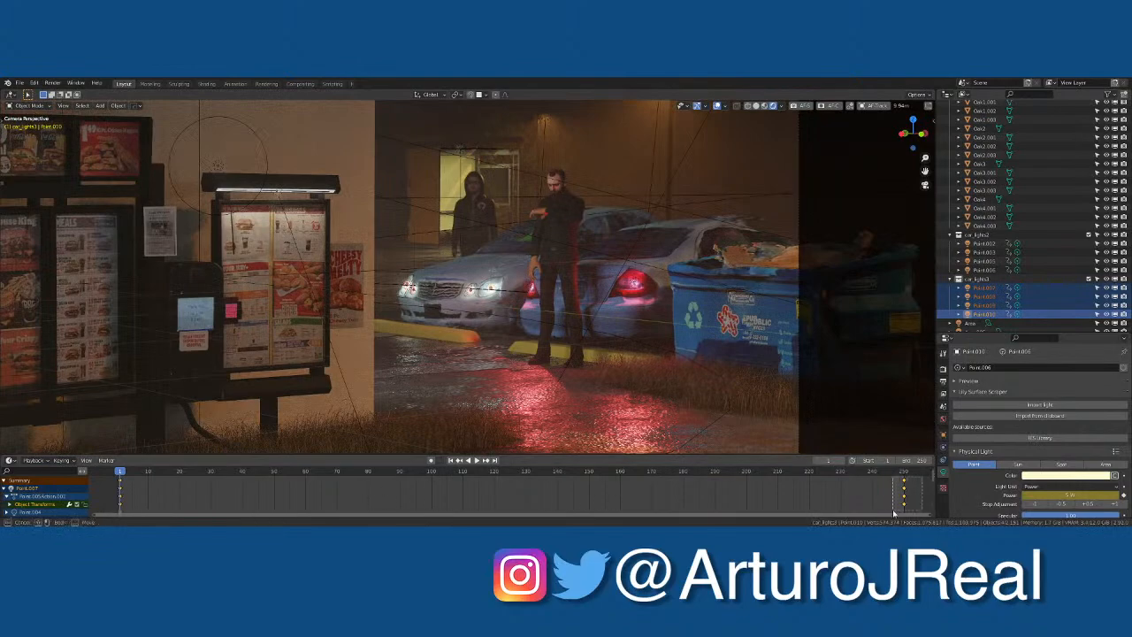
{"action": "key", "text": "x"}
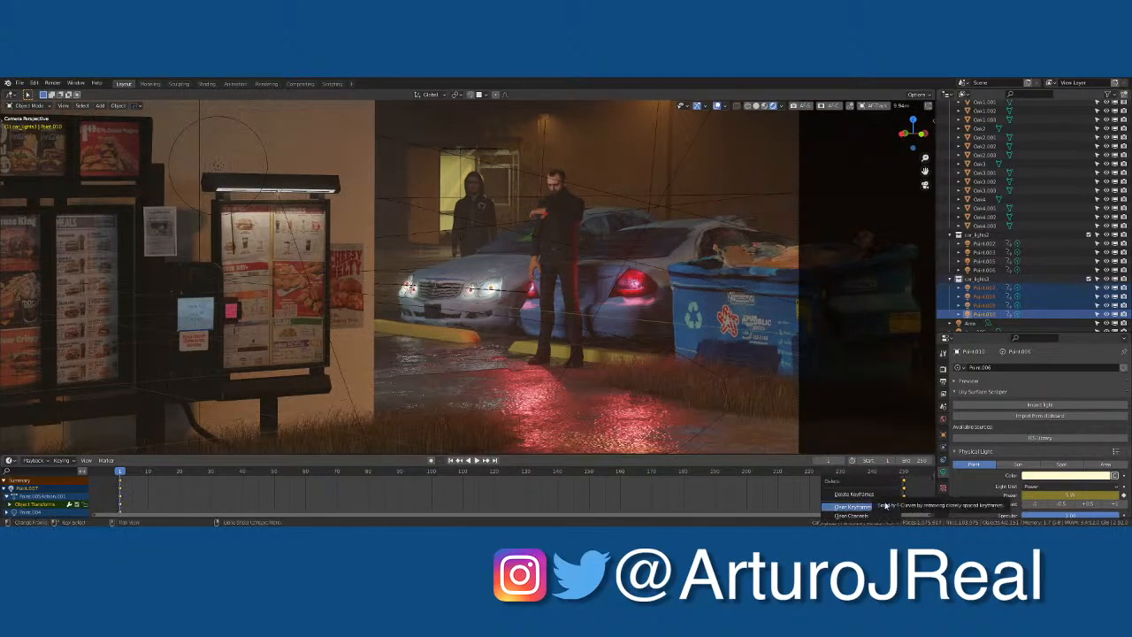
{"action": "left_click", "coordinate": [869, 493]}
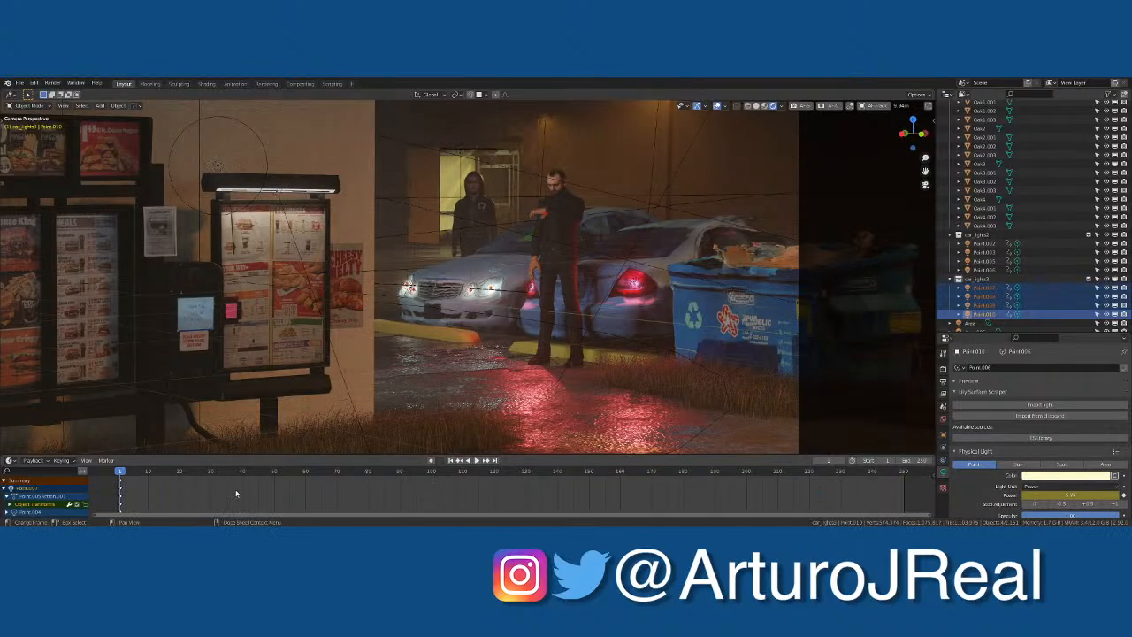
Step: Delete the remaining frame 1 keyframes of the selected car_lights3 lights
{"action": "key", "text": "Left"}
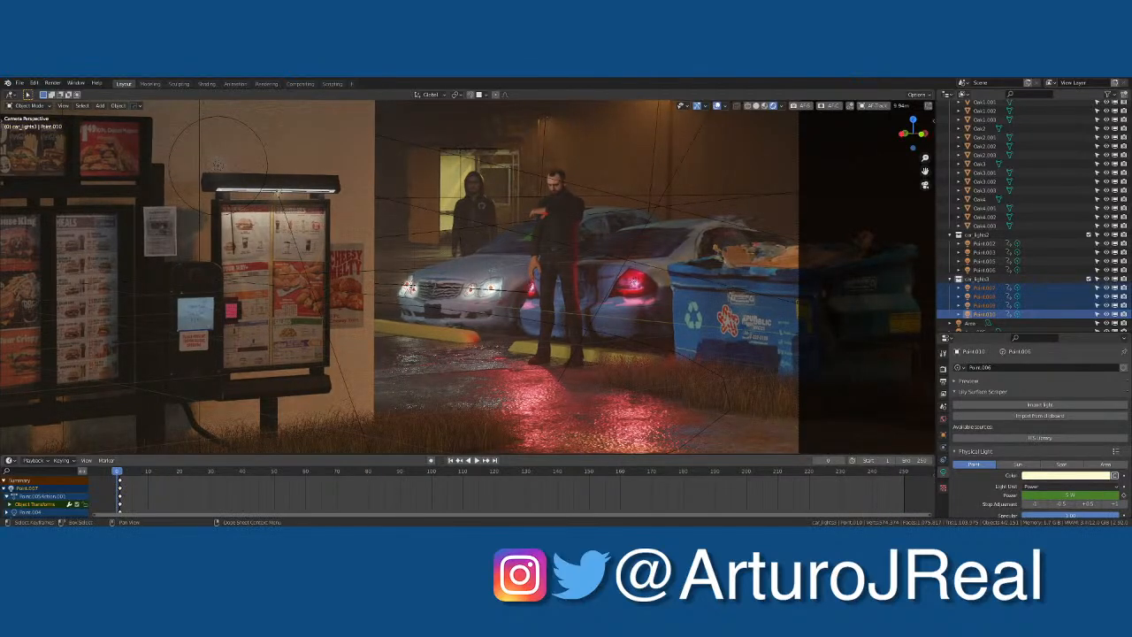
{"action": "scroll", "coordinate": [187, 485], "scroll_direction": "down", "scroll_amount": 2}
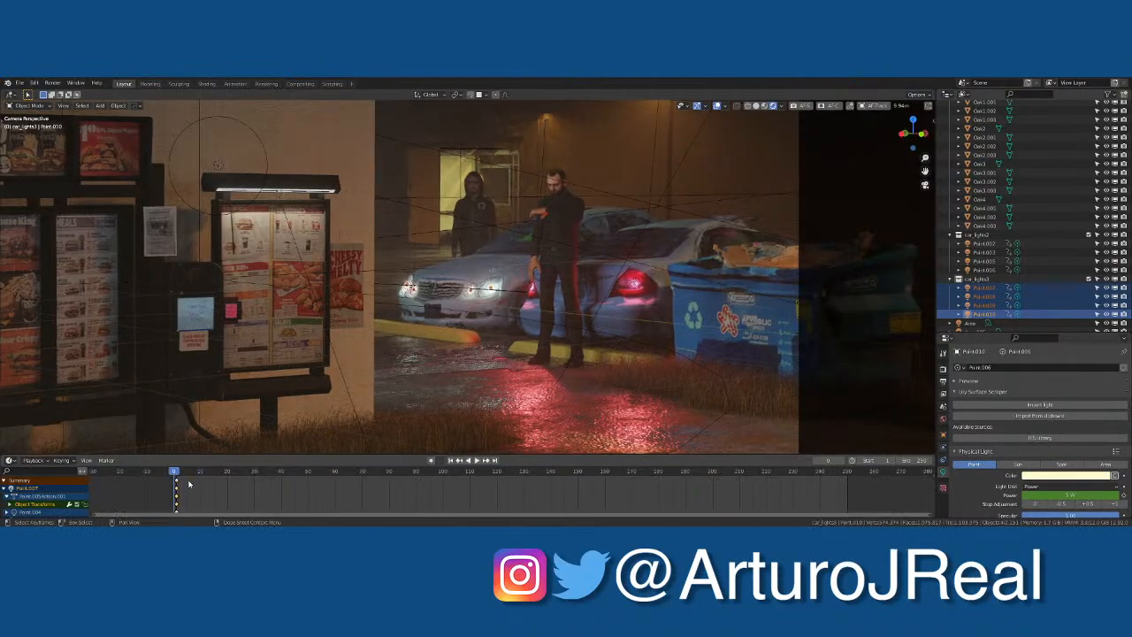
{"action": "right_click", "coordinate": [189, 484]}
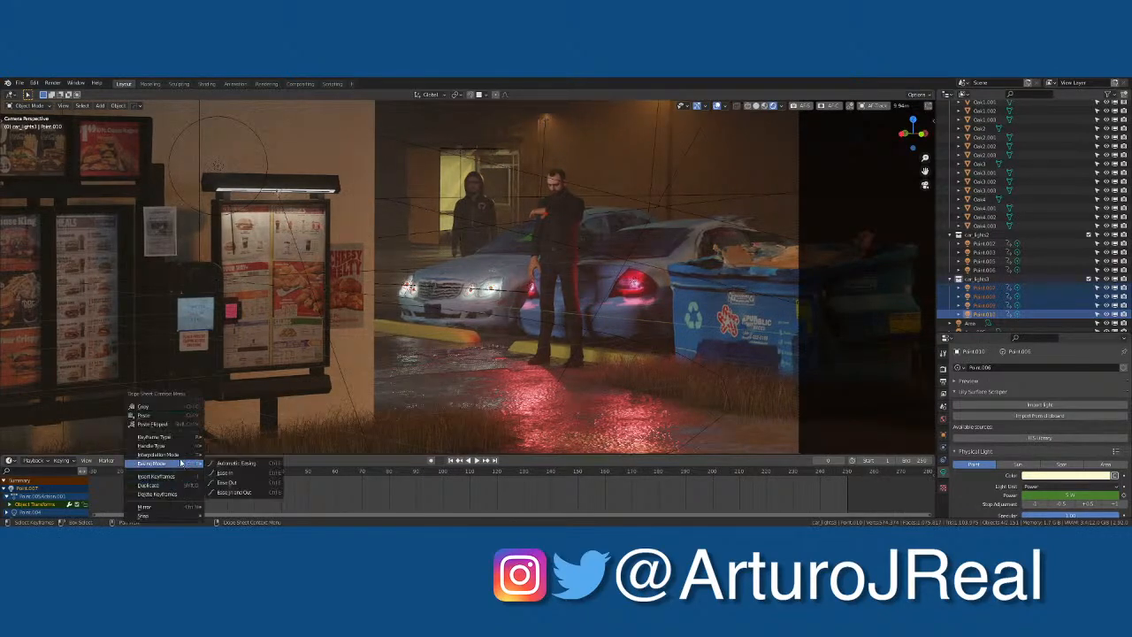
{"action": "left_click", "coordinate": [174, 493]}
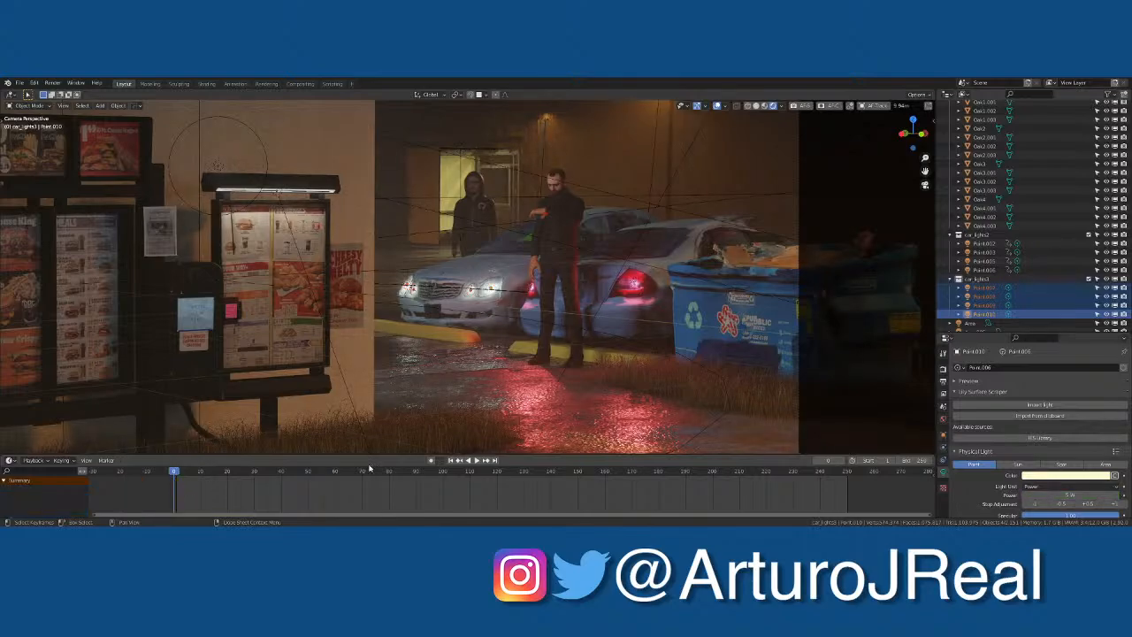
Step: Insert a power keyframe at frame 1 on each of the parked car's headlight point lights
{"action": "left_click", "coordinate": [451, 460]}
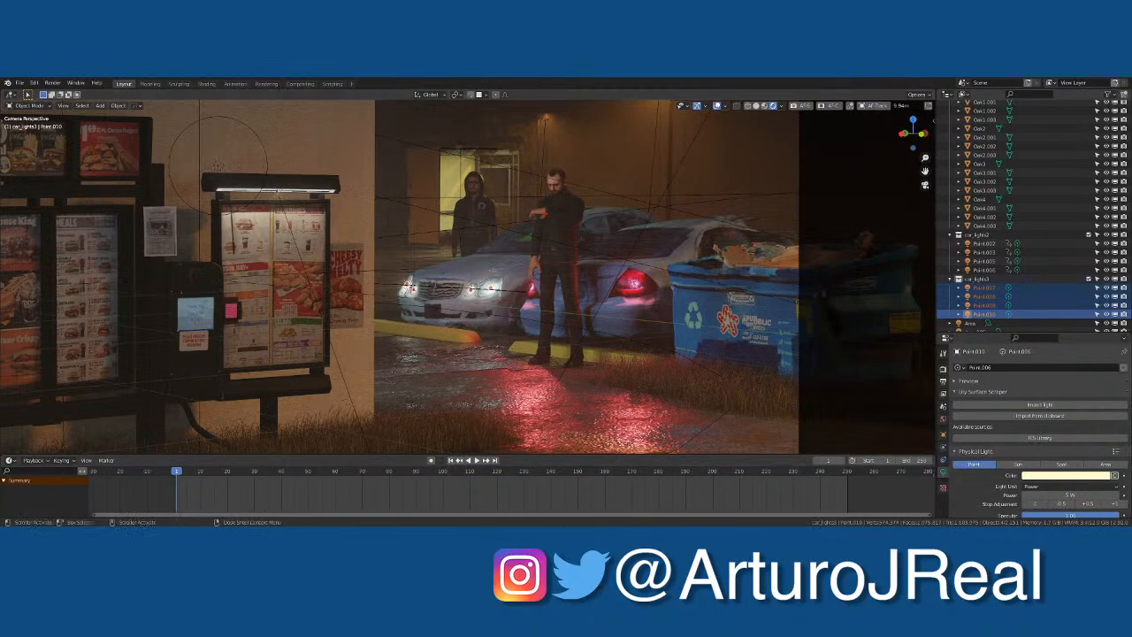
{"action": "scroll", "coordinate": [726, 309], "scroll_direction": "up", "scroll_amount": 6}
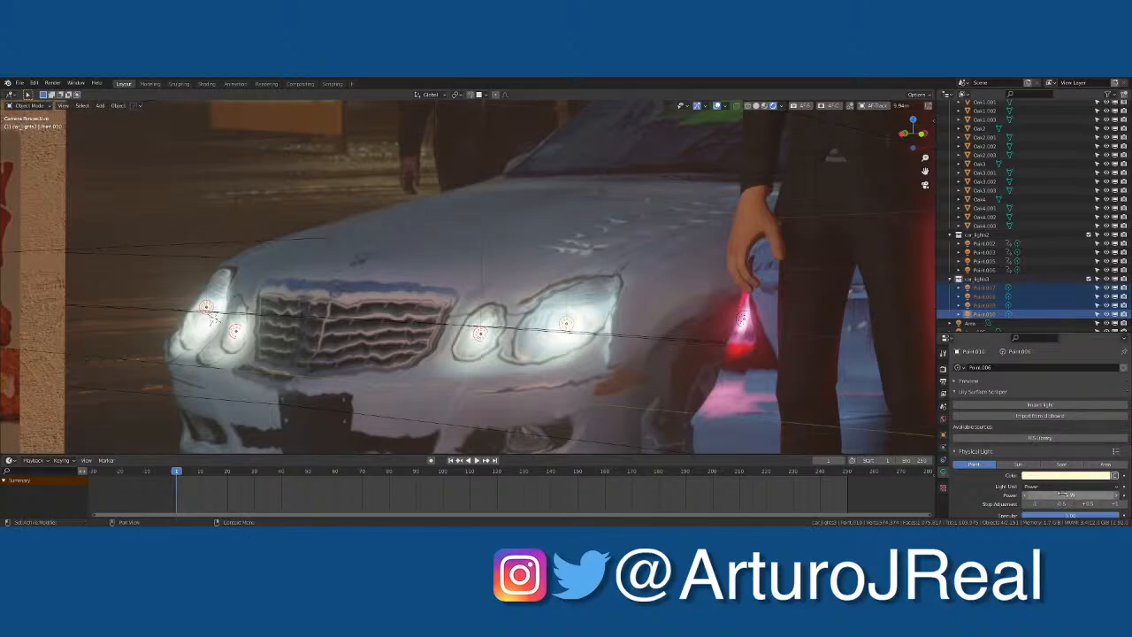
{"action": "key", "text": "i"}
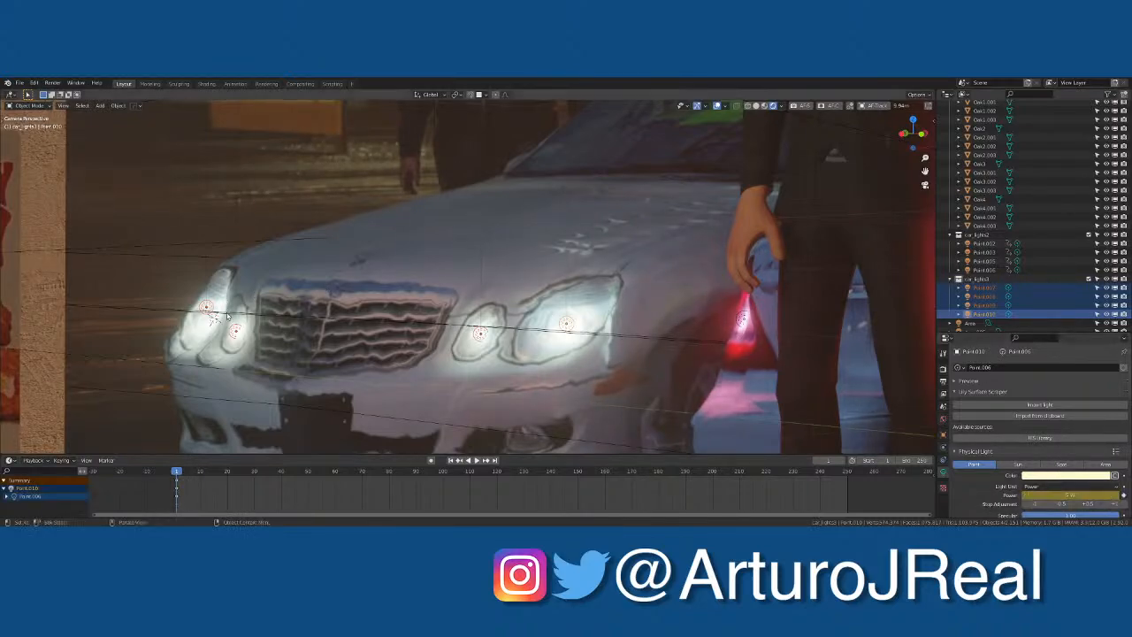
{"action": "left_click", "coordinate": [209, 311]}
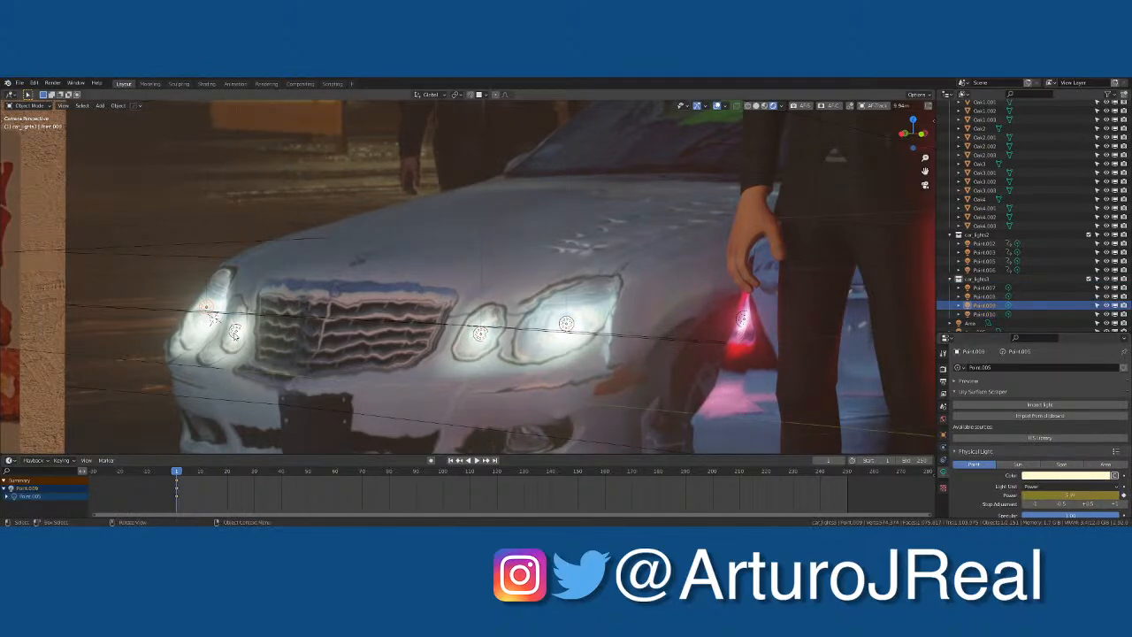
{"action": "left_click", "coordinate": [235, 333]}
{"action": "key", "text": "i"}
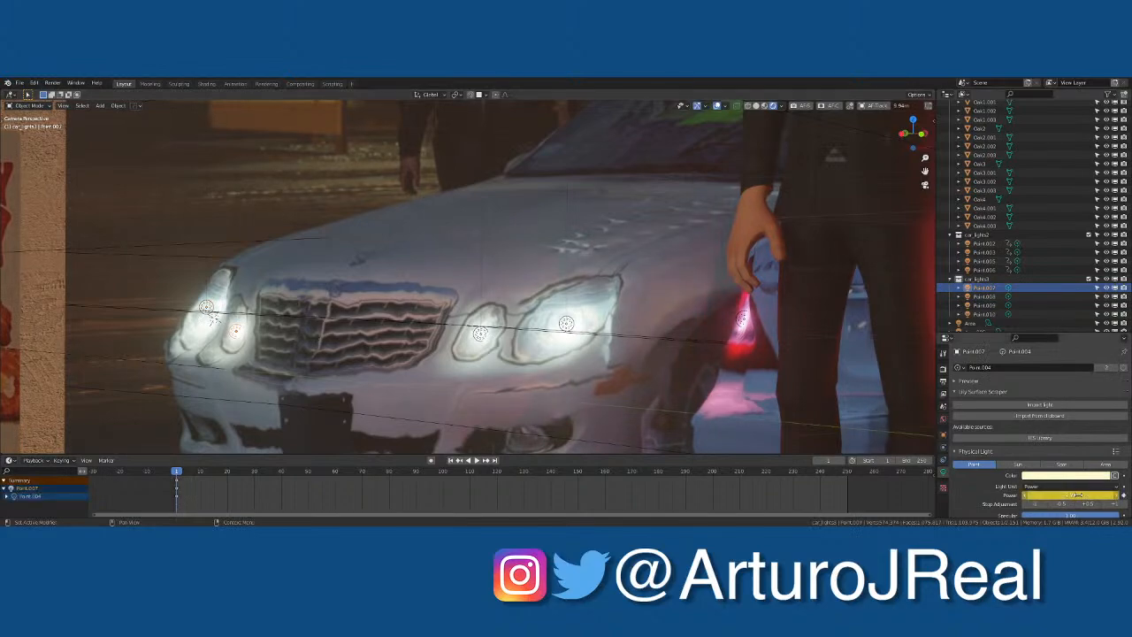
{"action": "left_click", "coordinate": [485, 334]}
{"action": "left_click", "coordinate": [480, 332]}
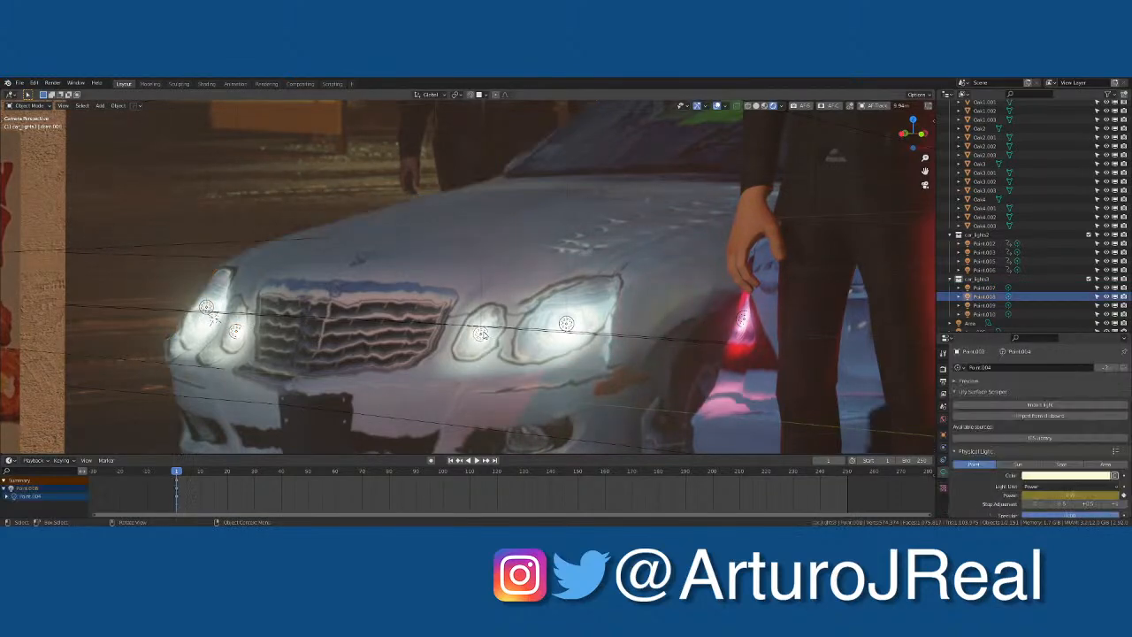
{"action": "left_click", "coordinate": [567, 324]}
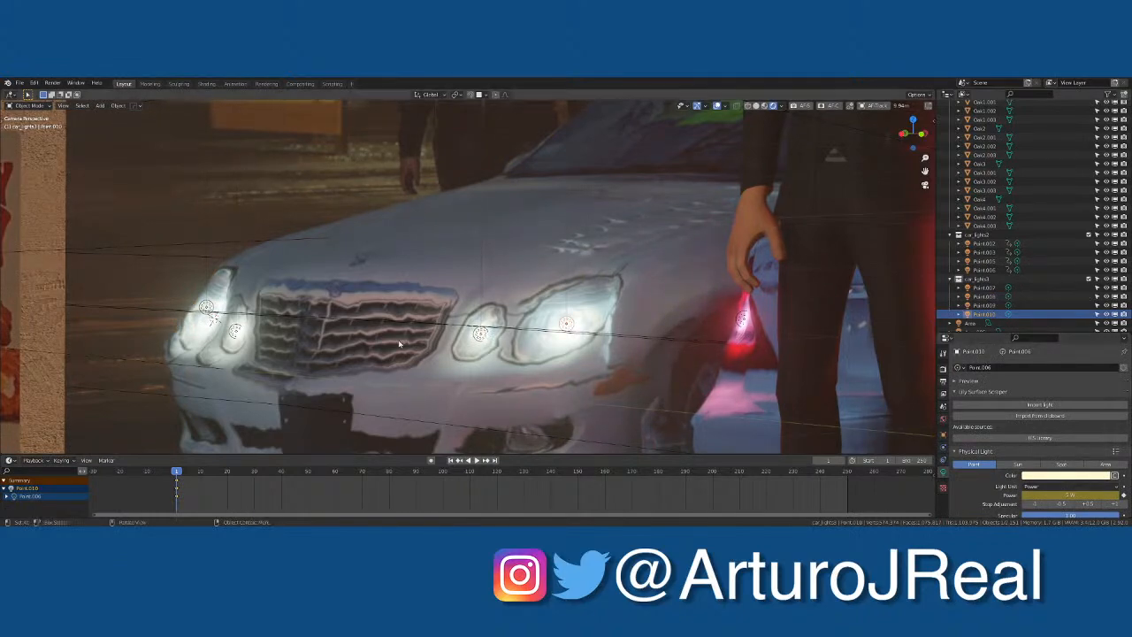
Step: Go through the parked car's headlight lights one by one and check their power keyframes at frame 1
{"action": "left_click", "coordinate": [211, 311]}
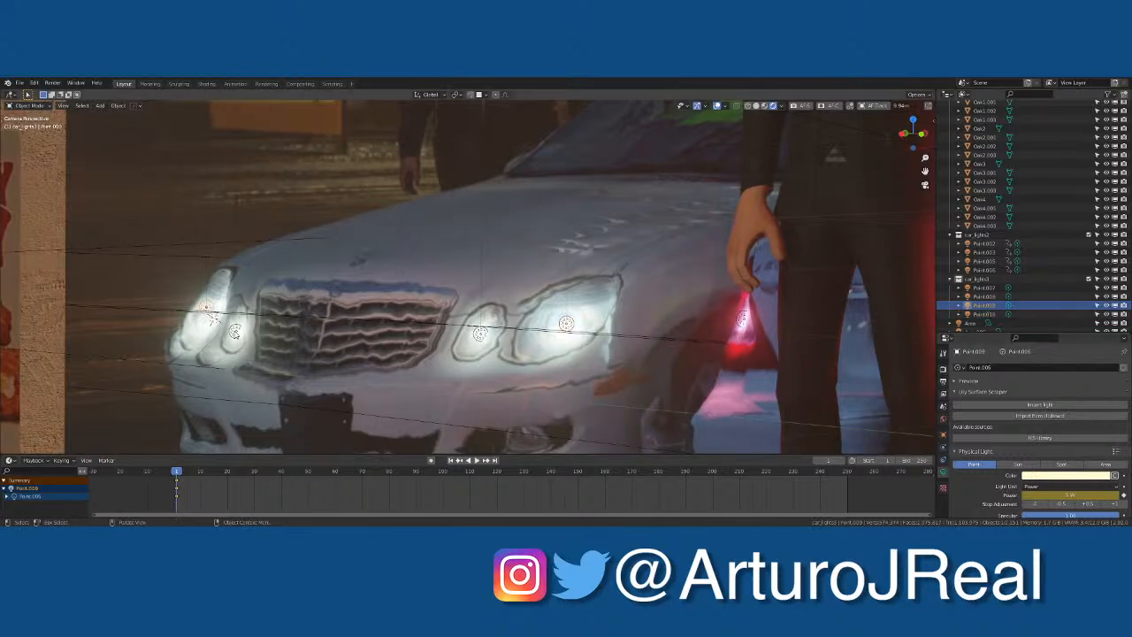
{"action": "left_click", "coordinate": [235, 332]}
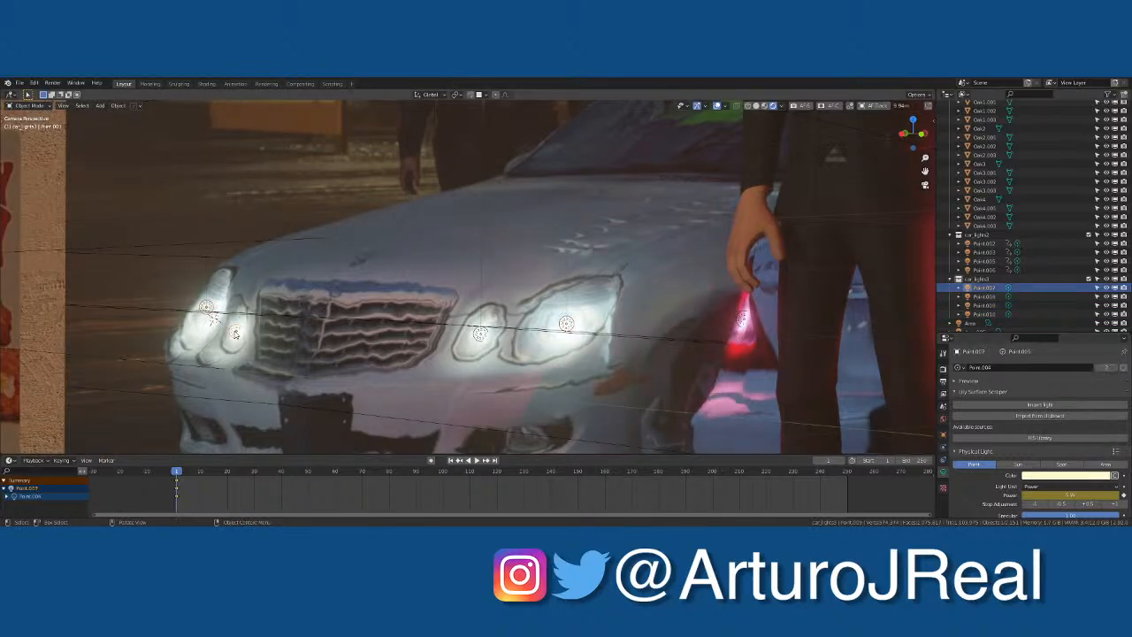
{"action": "left_click", "coordinate": [1118, 406]}
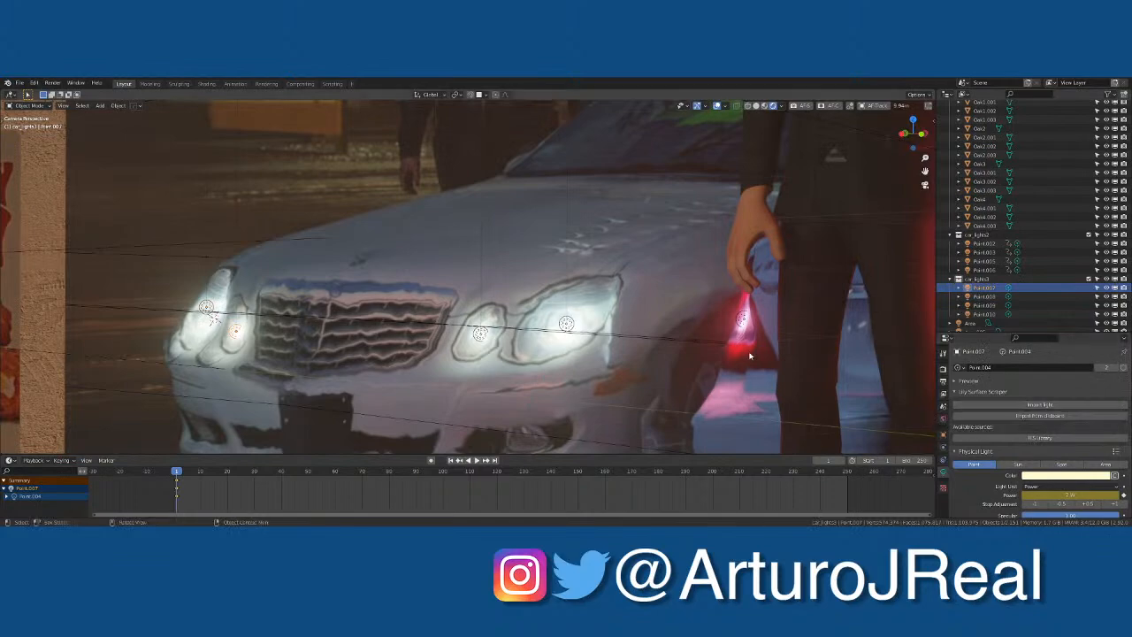
{"action": "left_click", "coordinate": [480, 335]}
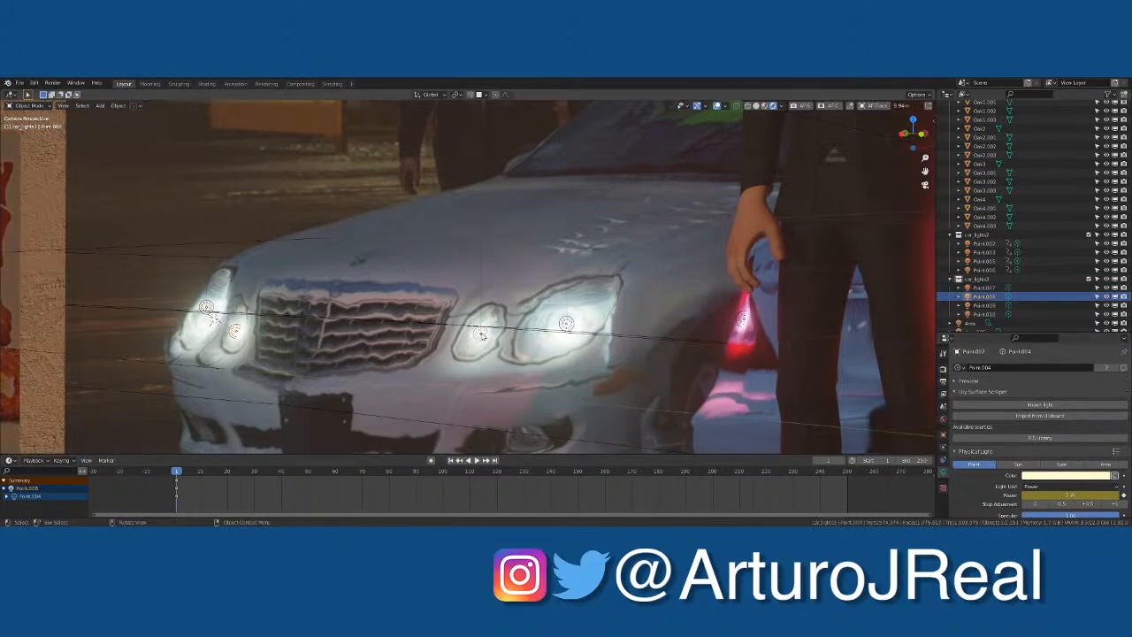
{"action": "left_click", "coordinate": [566, 324]}
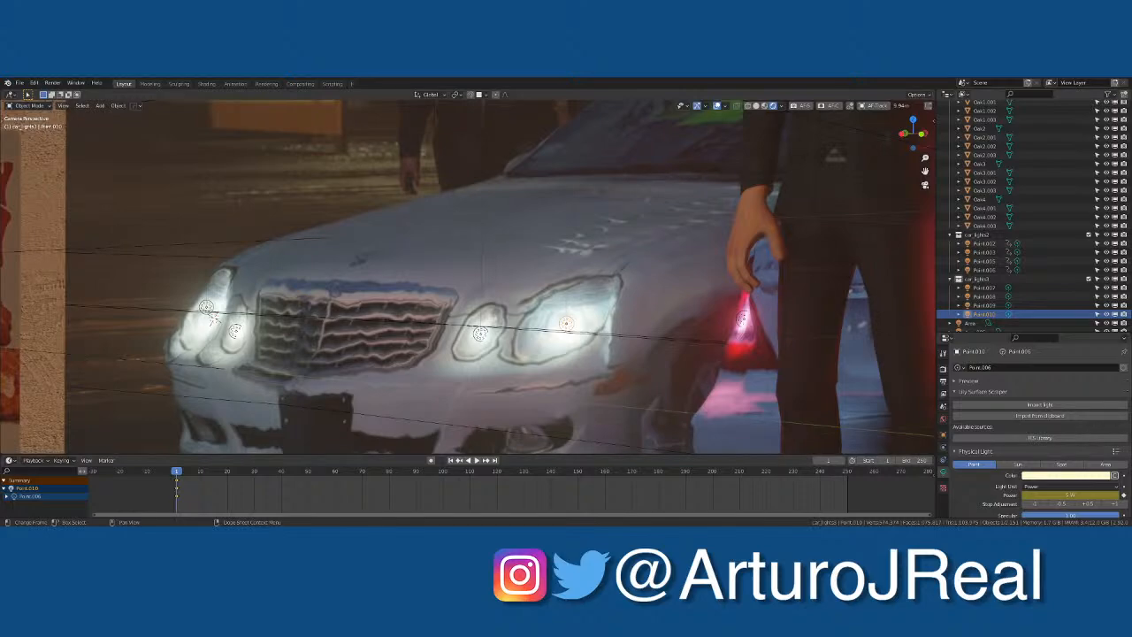
Step: Play the animation from frame 1 to about frame 51 and view the whole camera frame
{"action": "scroll", "coordinate": [332, 320], "scroll_direction": "down", "scroll_amount": 1}
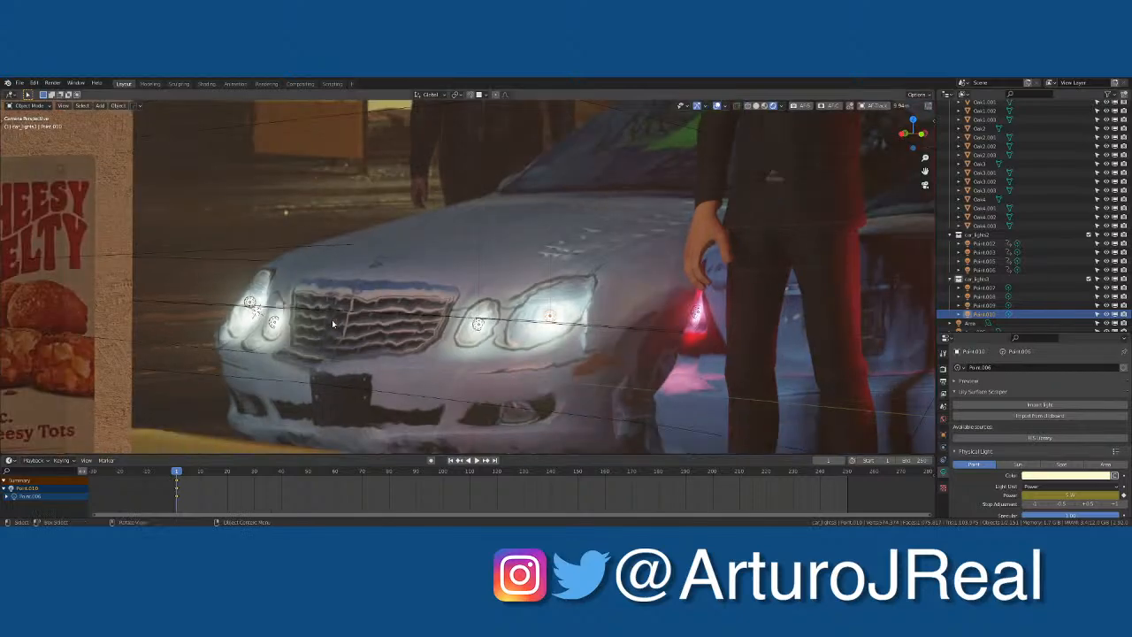
{"action": "key", "text": "space"}
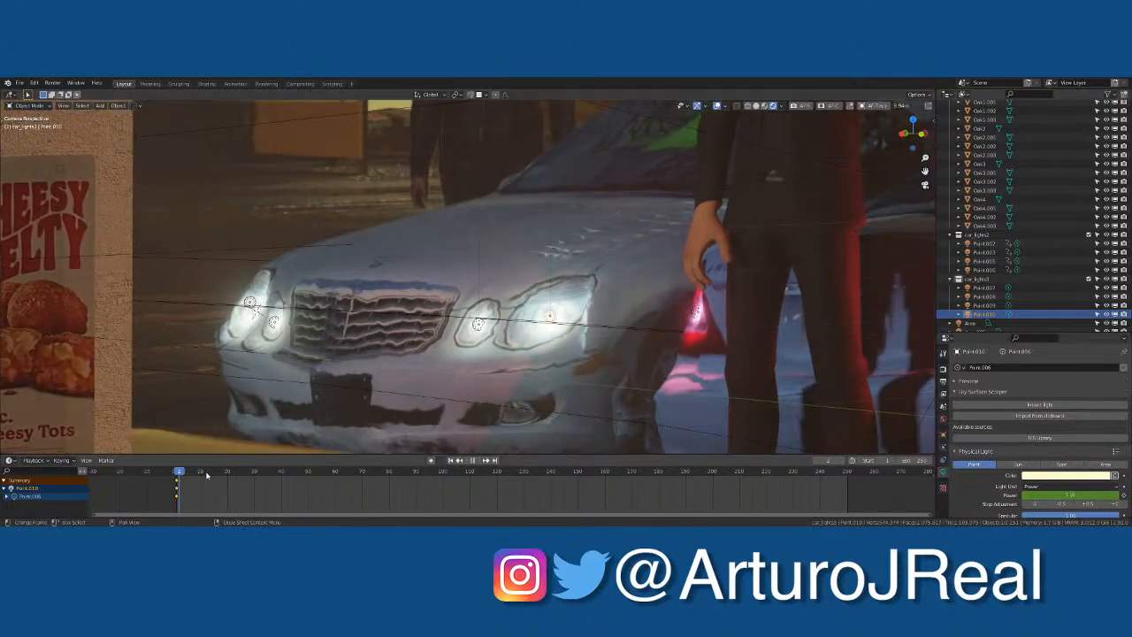
{"action": "key", "text": "space"}
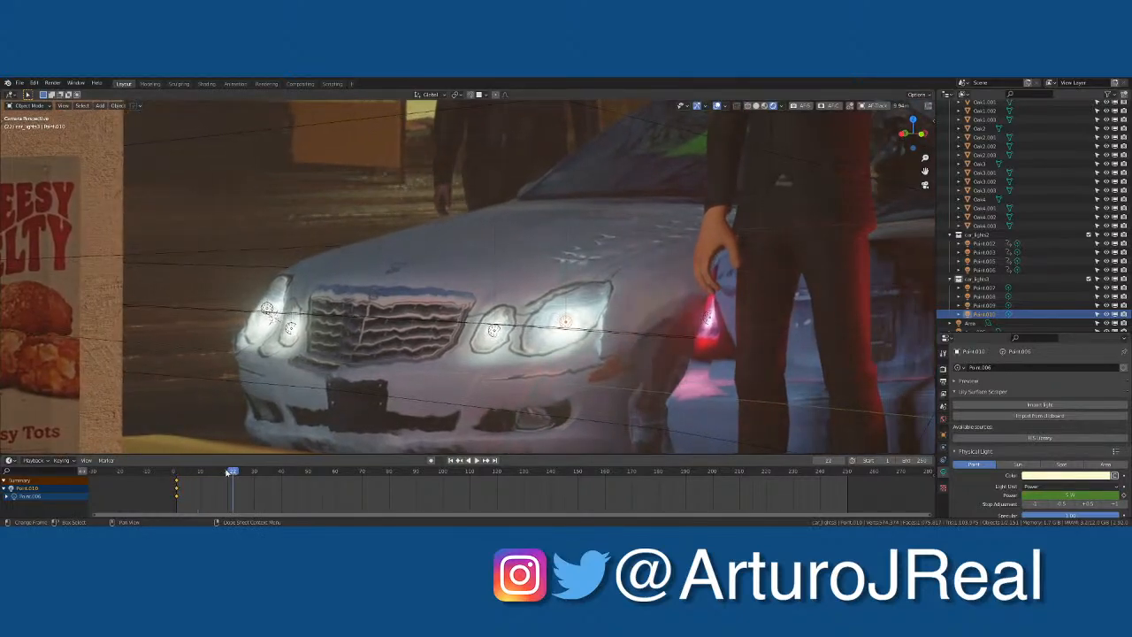
{"action": "key", "text": "space"}
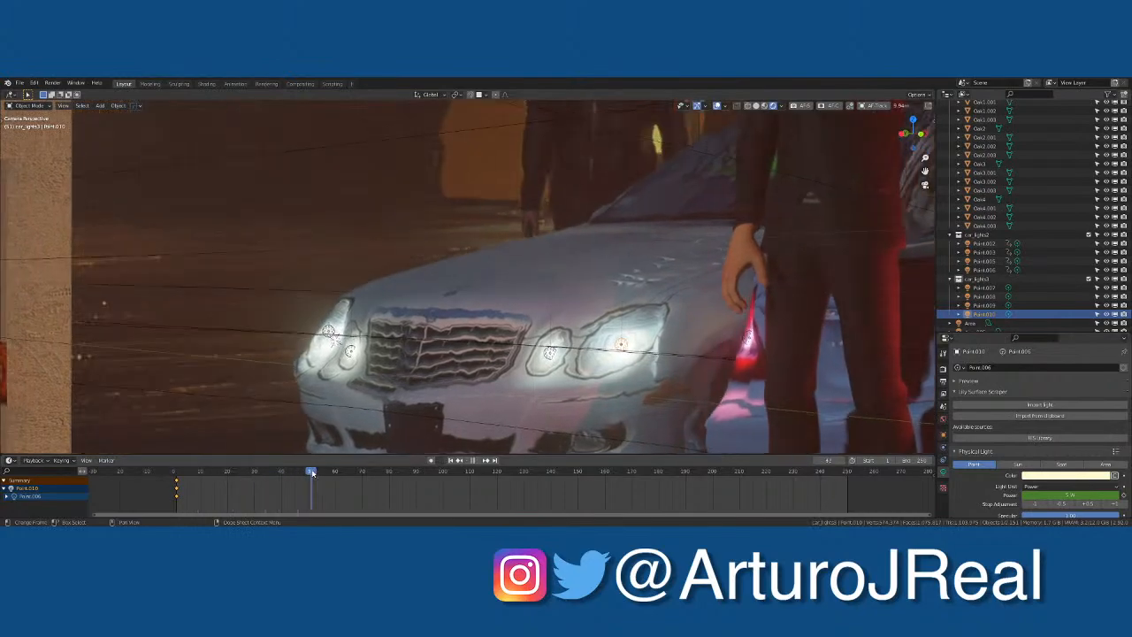
{"action": "key", "text": "space"}
{"action": "scroll", "coordinate": [288, 352], "scroll_direction": "down", "scroll_amount": 6}
{"action": "scroll", "coordinate": [296, 353], "scroll_direction": "down", "scroll_amount": 8}
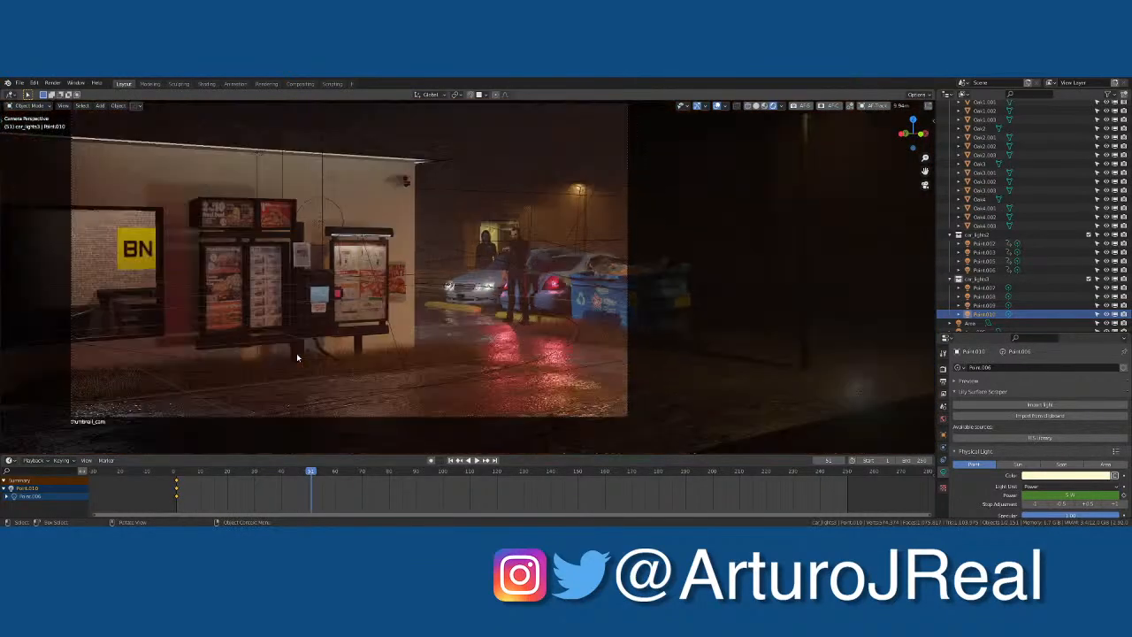
Step: Insert a power keyframe at frame 85 on each of the parked car's headlight point lights
{"action": "left_click_drag", "start_coordinate": [349, 471], "coordinate": [403, 472]}
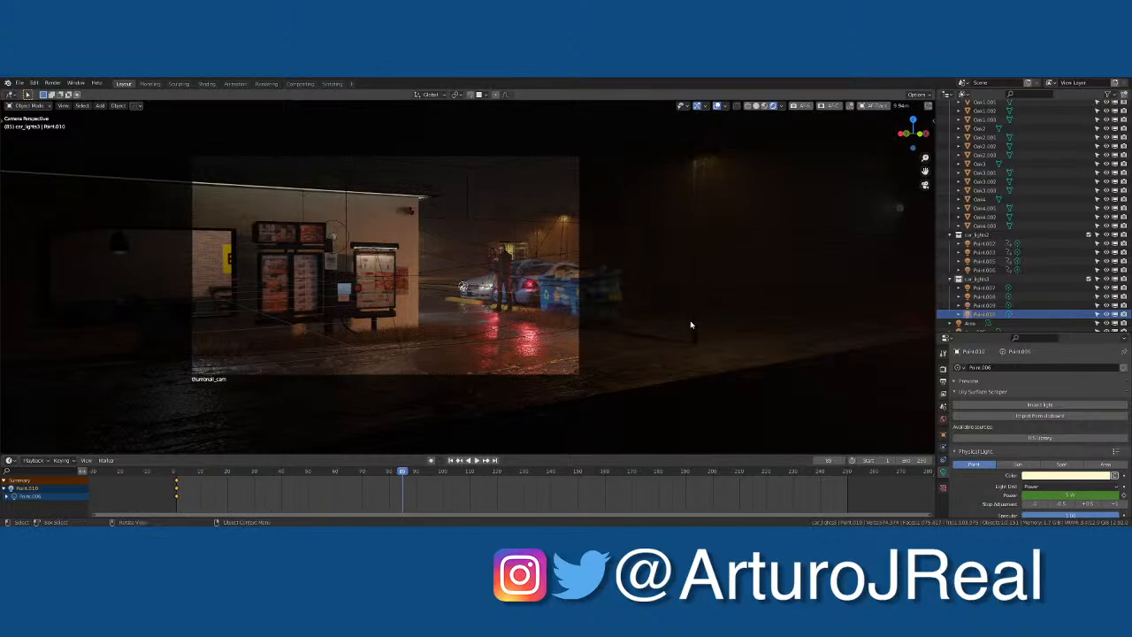
{"action": "key", "text": "i"}
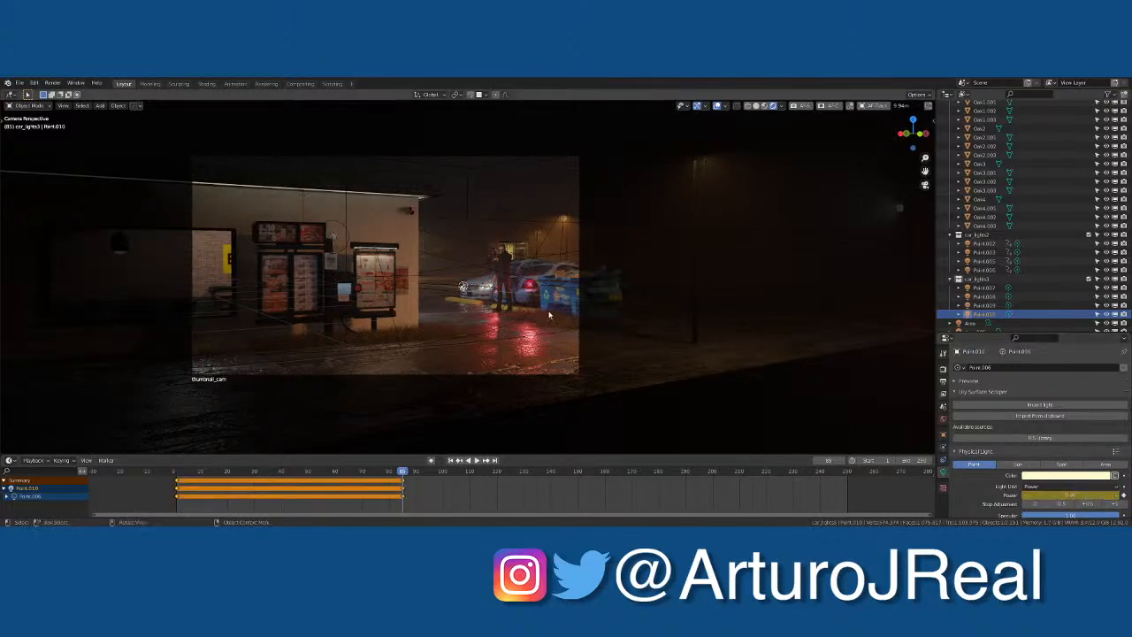
{"action": "scroll", "coordinate": [493, 292], "scroll_direction": "up", "scroll_amount": 10}
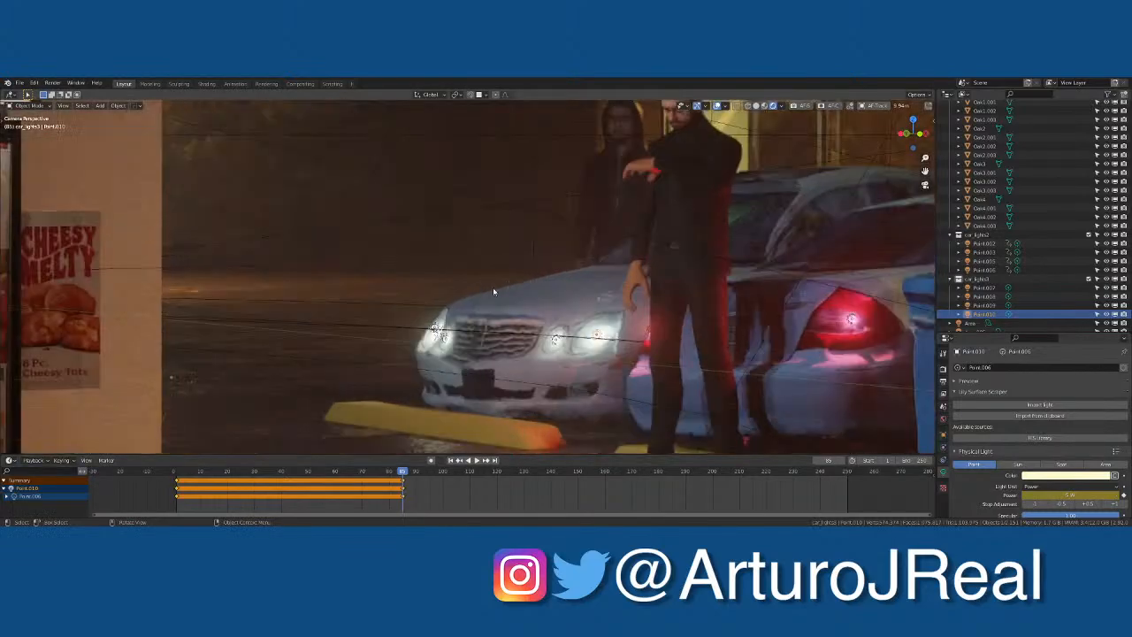
{"action": "scroll", "coordinate": [474, 336], "scroll_direction": "up", "scroll_amount": 3}
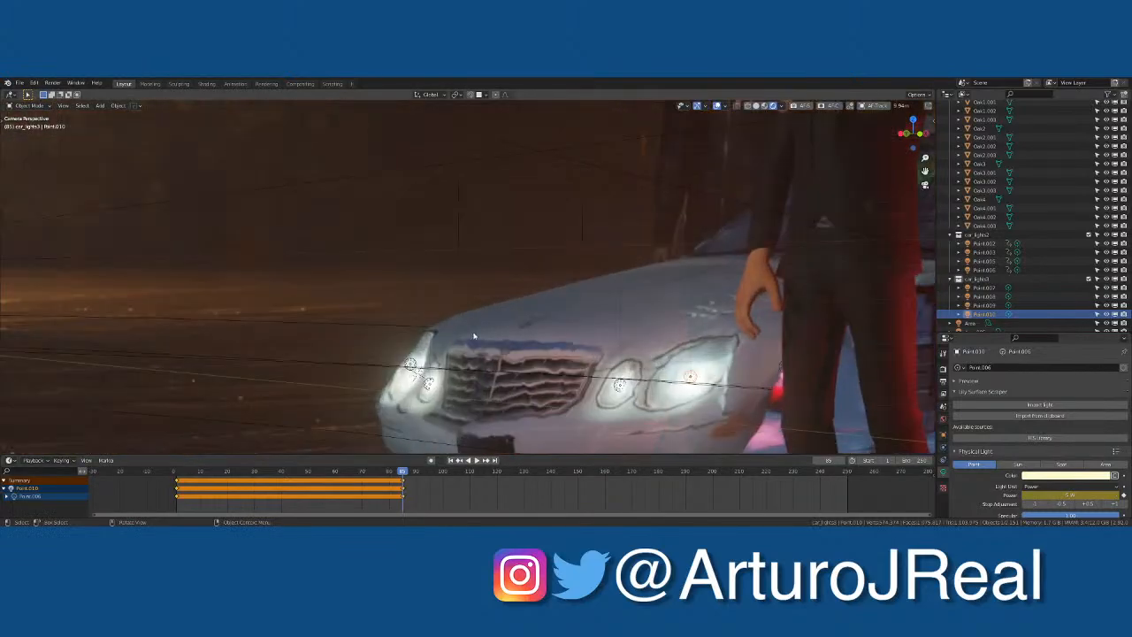
{"action": "left_click", "coordinate": [411, 365]}
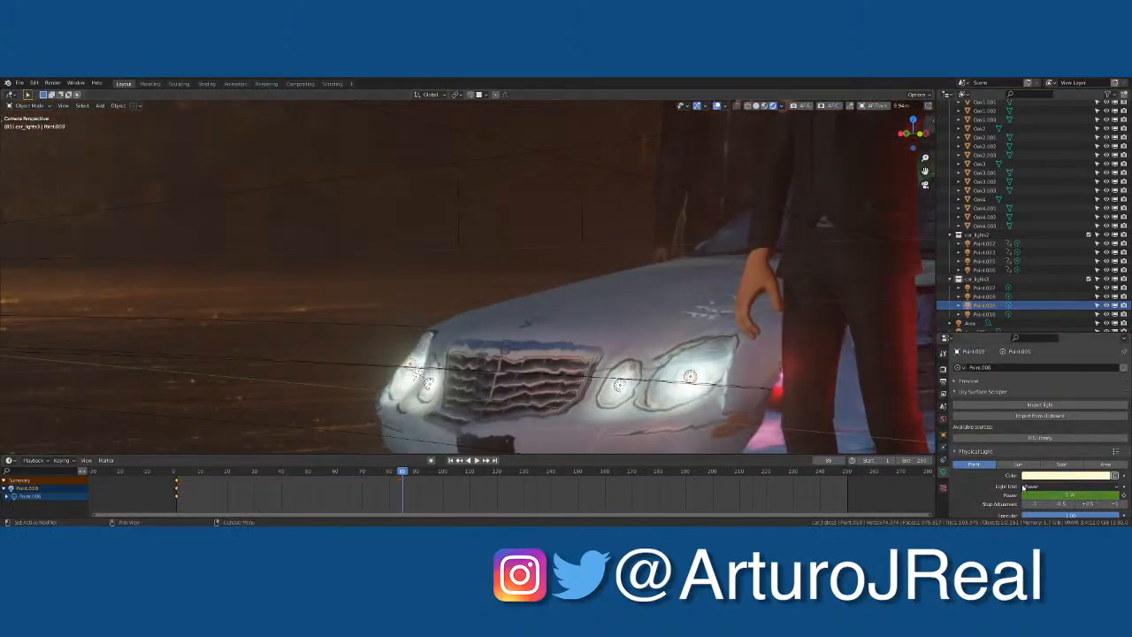
{"action": "key", "text": "i"}
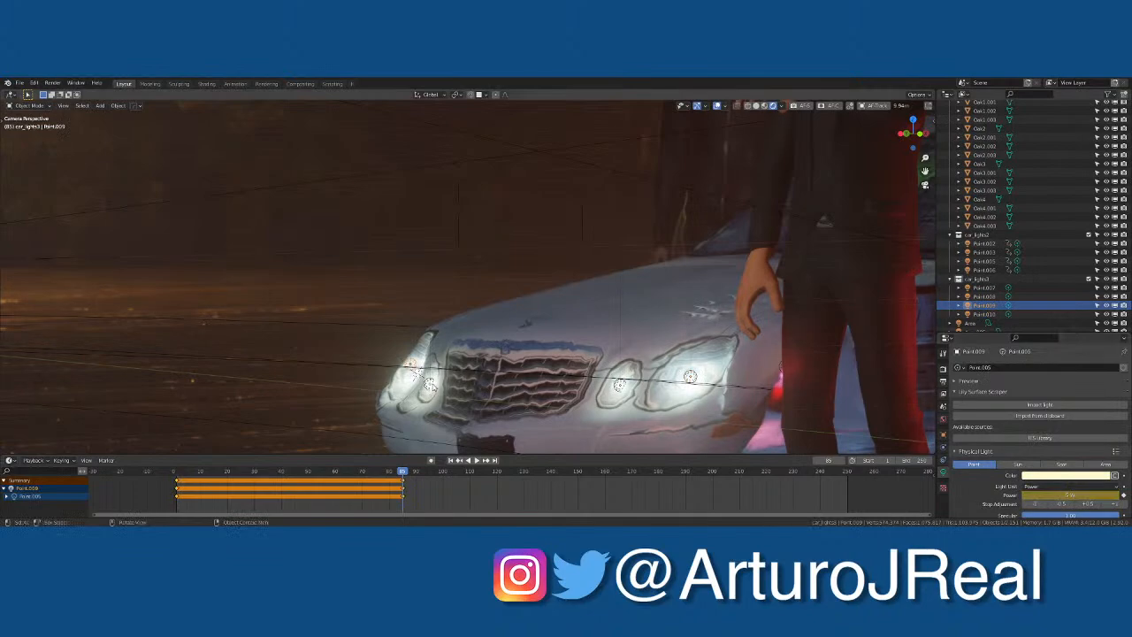
{"action": "left_click", "coordinate": [431, 384]}
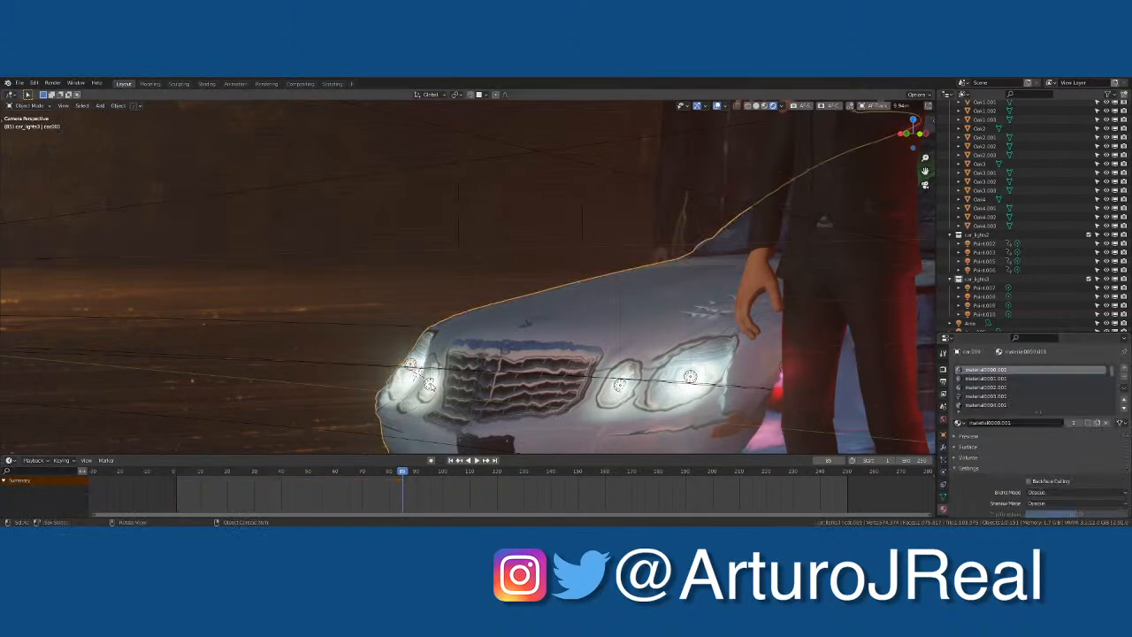
{"action": "left_click", "coordinate": [431, 384]}
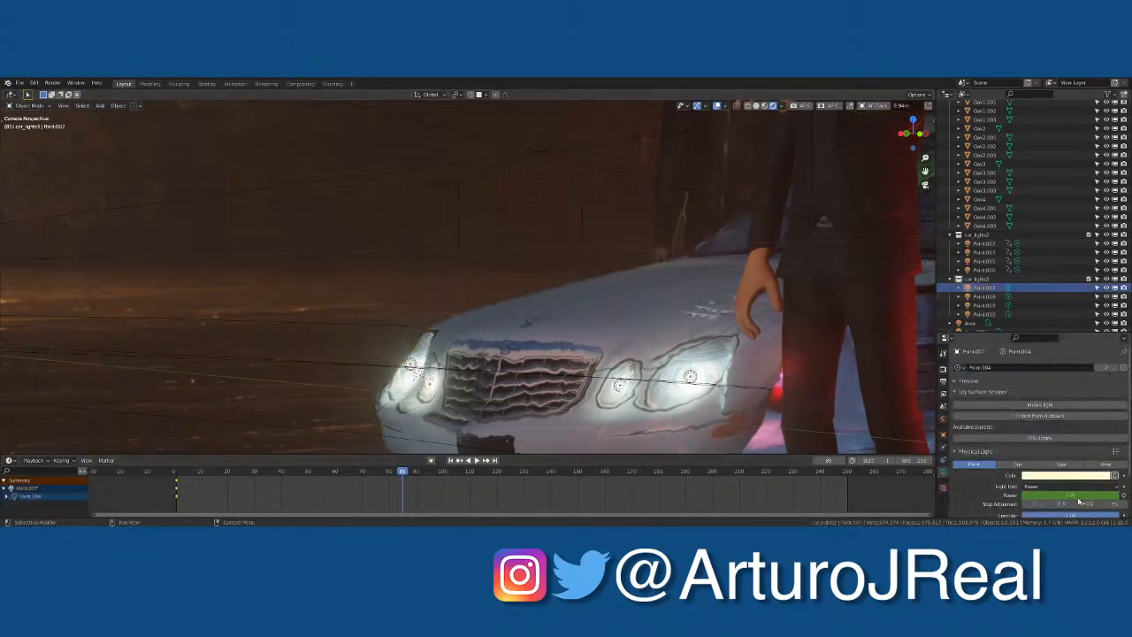
{"action": "key", "text": "i"}
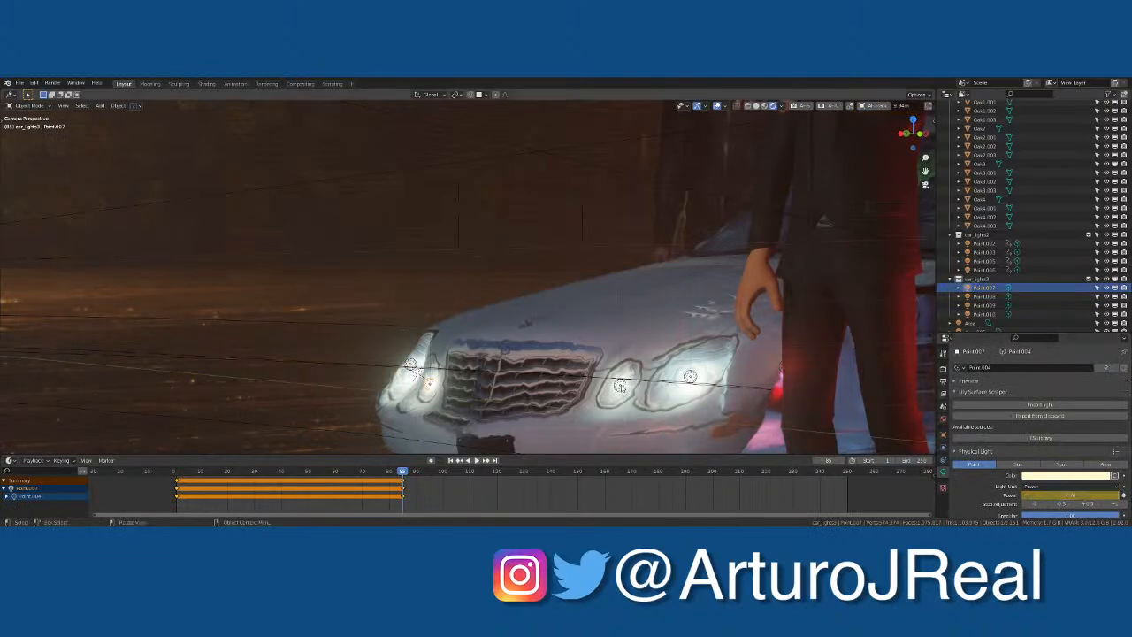
{"action": "left_click", "coordinate": [430, 382]}
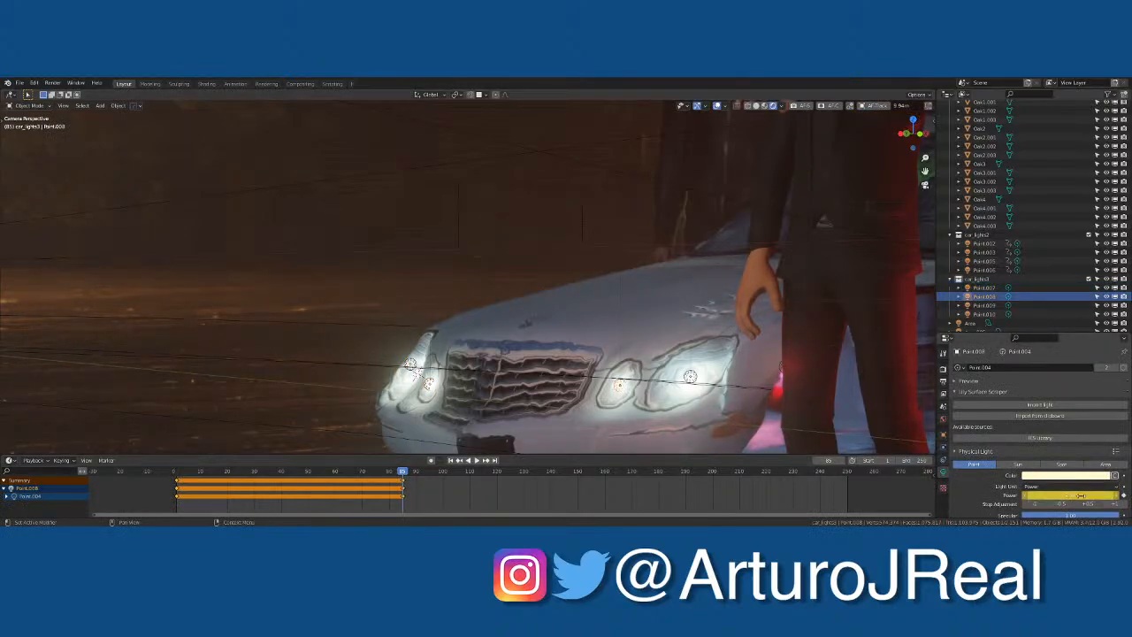
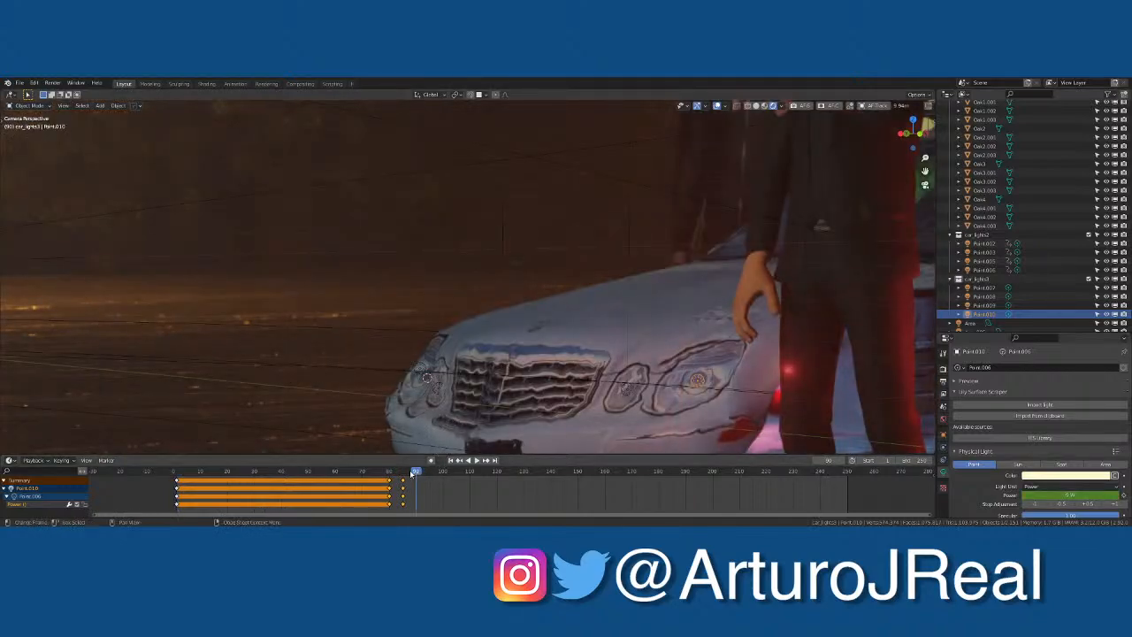
Step: Shift the last two power keyframes of the Point.009 and Point.007 headlights to frames 80 and 85
{"action": "left_click_drag", "start_coordinate": [413, 473], "coordinate": [403, 473]}
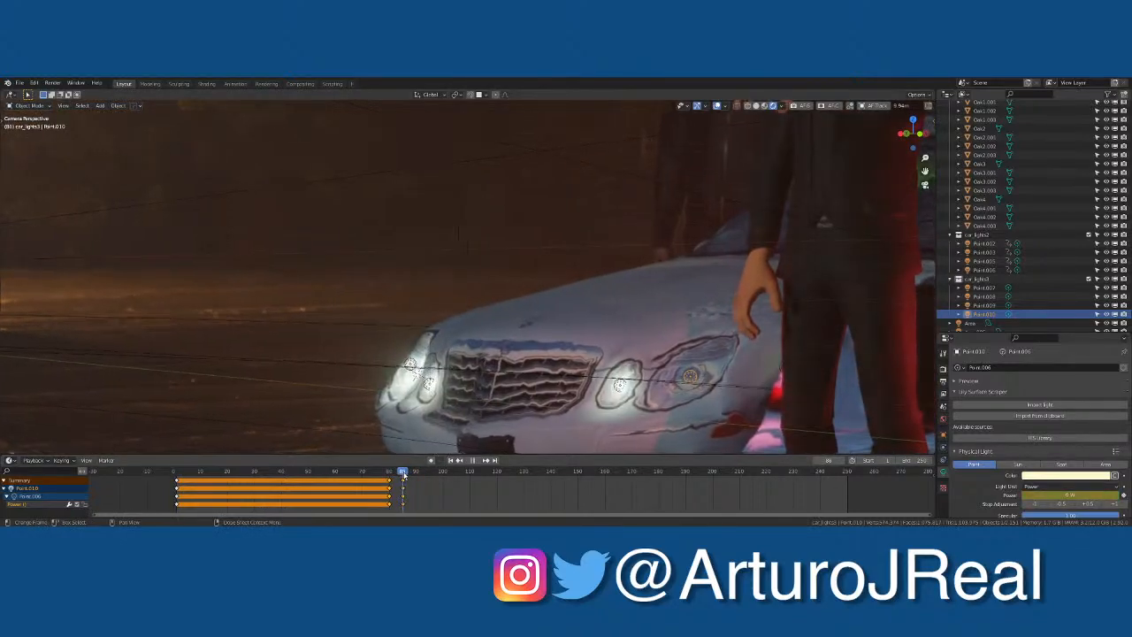
{"action": "left_click", "coordinate": [411, 364]}
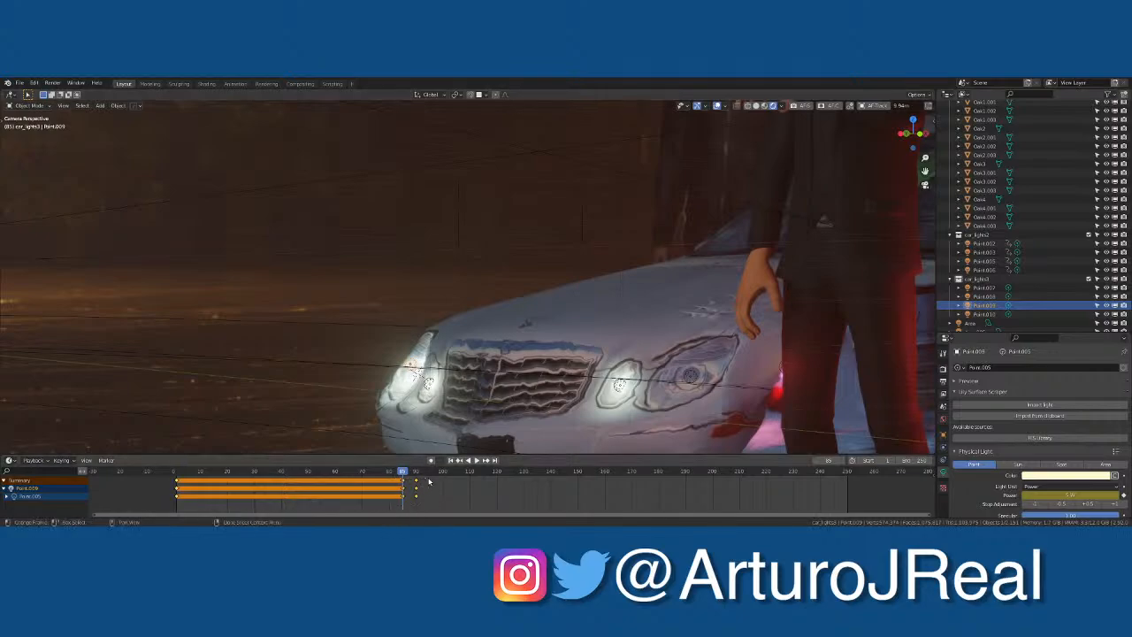
{"action": "key", "text": "g"}
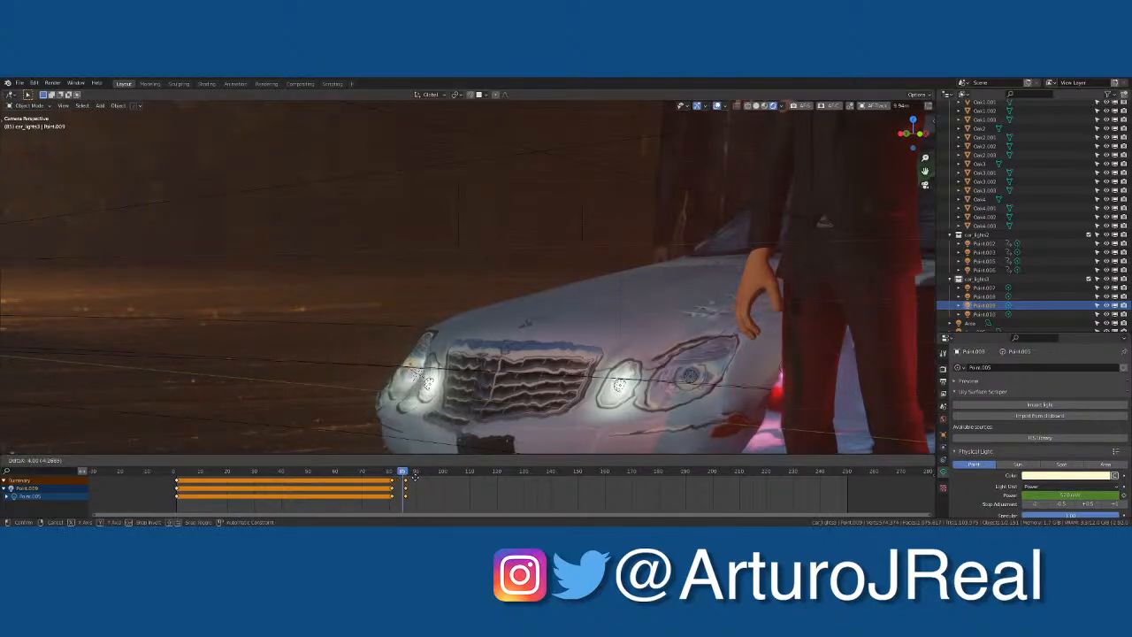
{"action": "left_click", "coordinate": [416, 477]}
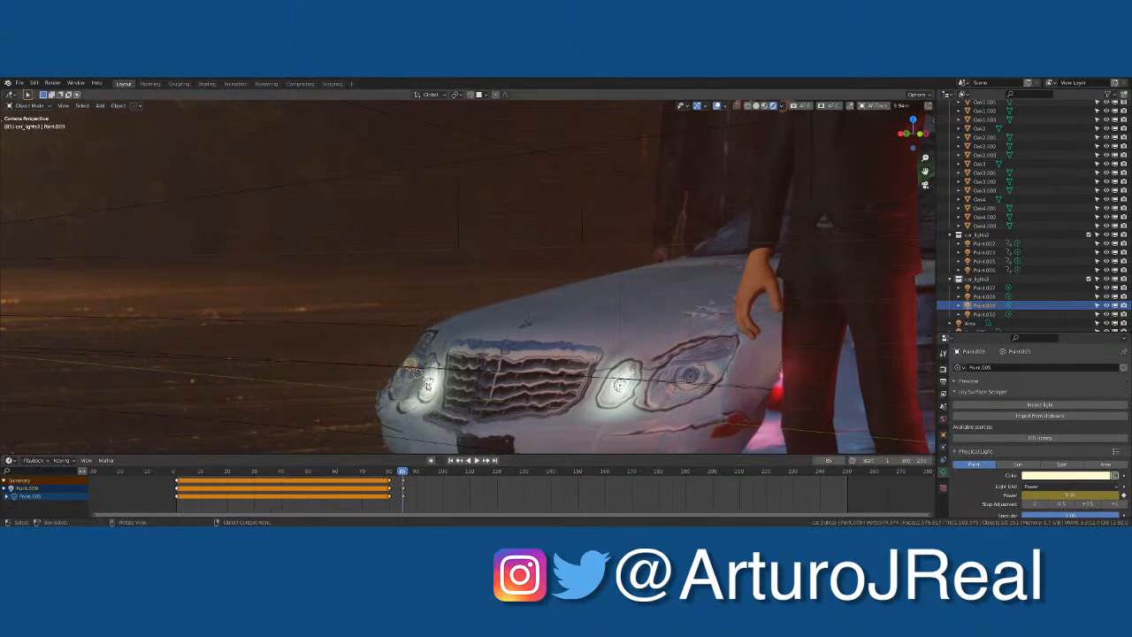
{"action": "left_click", "coordinate": [430, 384]}
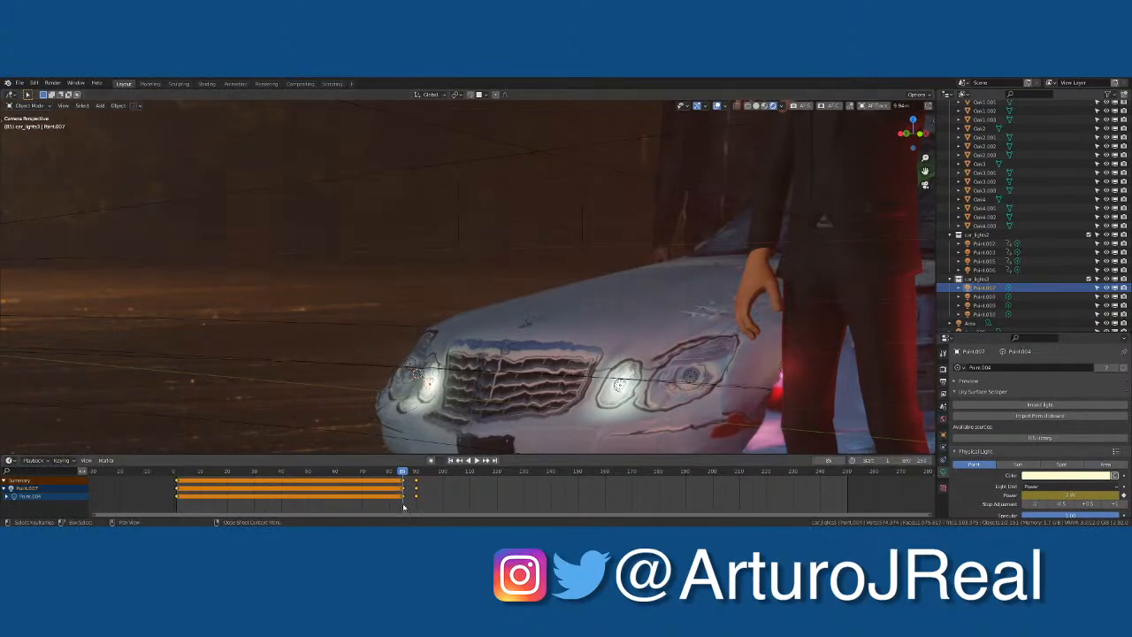
{"action": "left_click_drag", "start_coordinate": [403, 503], "coordinate": [422, 486]}
{"action": "key", "text": "g"}
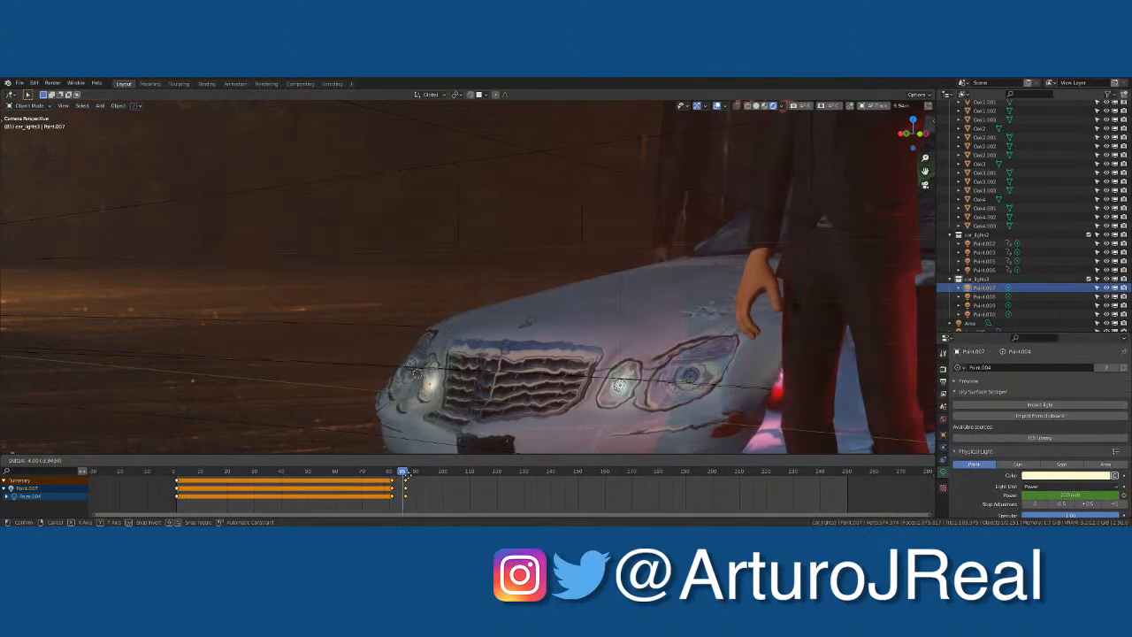
{"action": "left_click", "coordinate": [409, 479]}
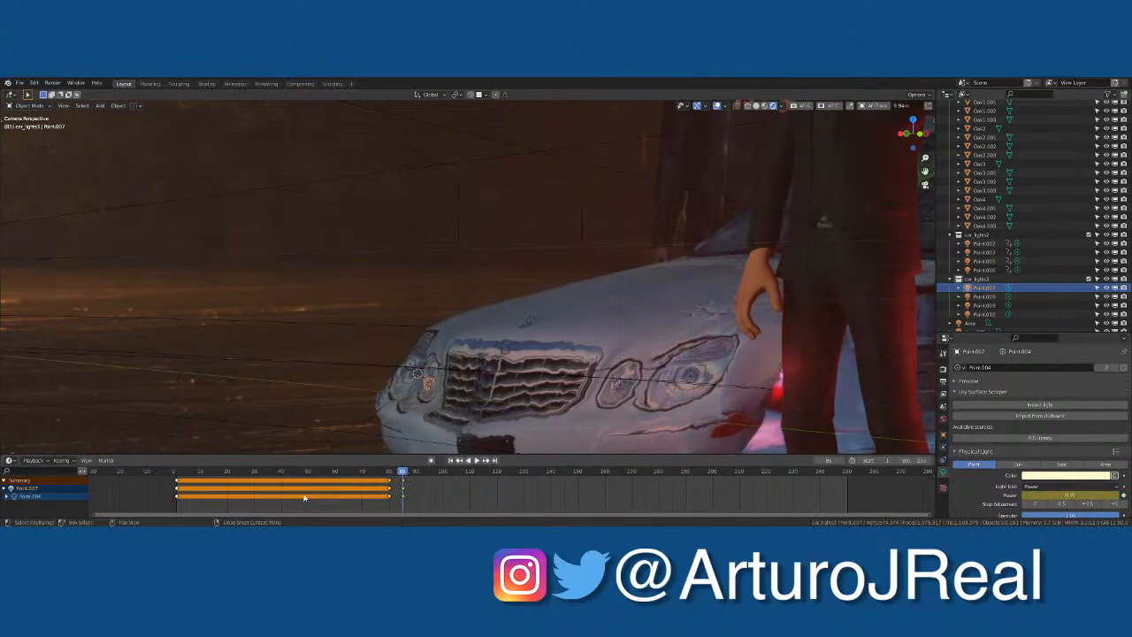
Step: Check the headlight fade around frame 85, replay the animation briefly from frame 1 and save the file
{"action": "left_click_drag", "start_coordinate": [343, 473], "coordinate": [414, 471]}
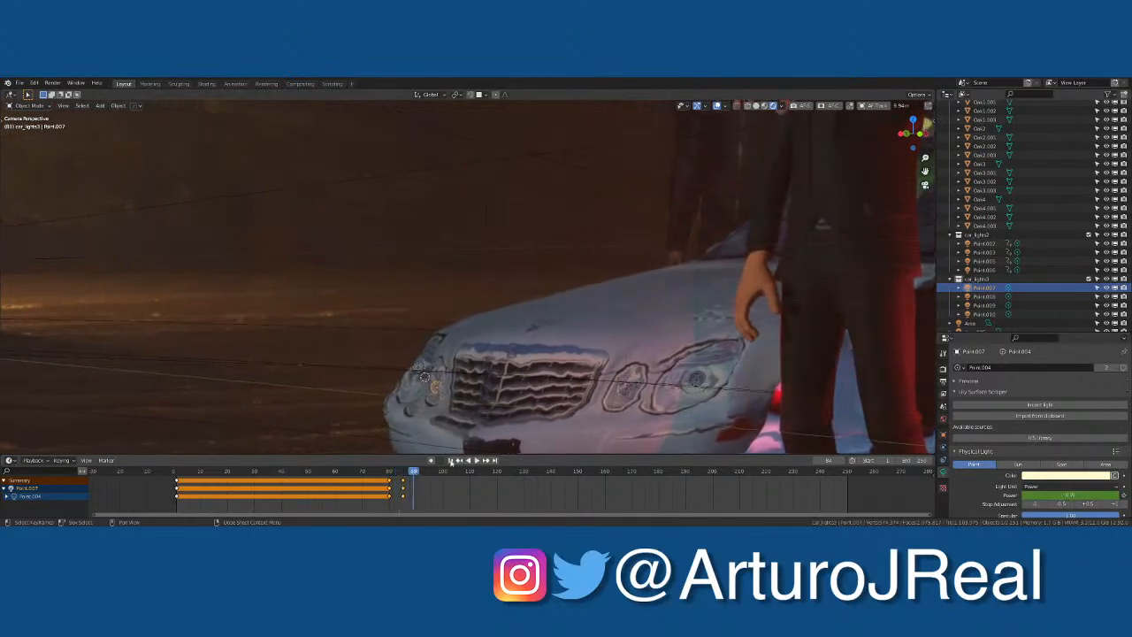
{"action": "left_click", "coordinate": [451, 460]}
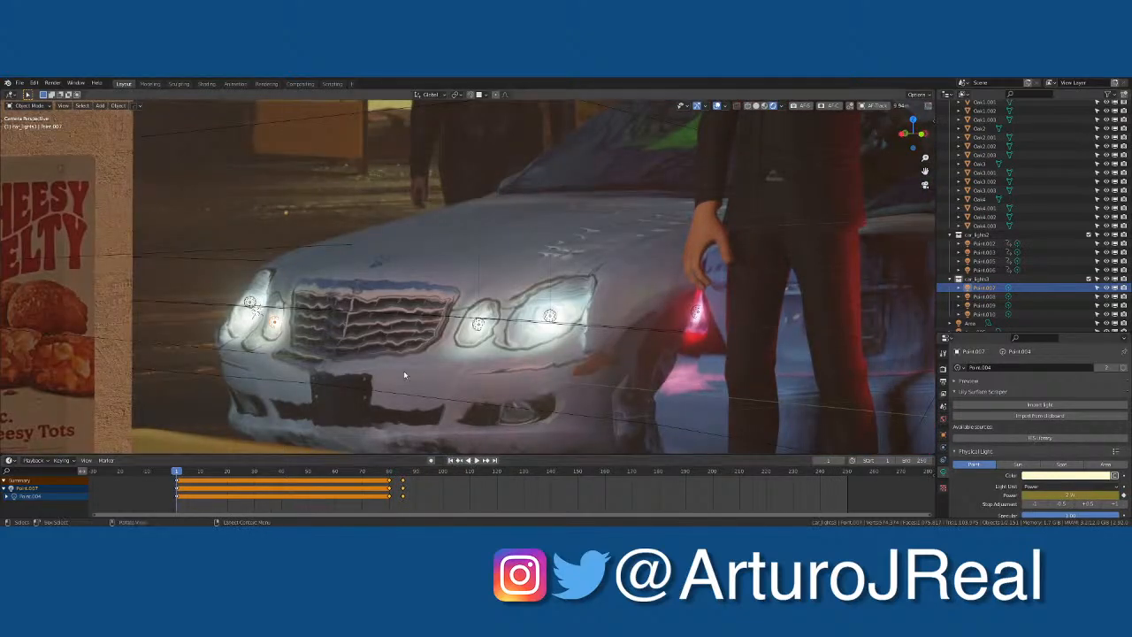
{"action": "scroll", "coordinate": [404, 375], "scroll_direction": "down", "scroll_amount": 12}
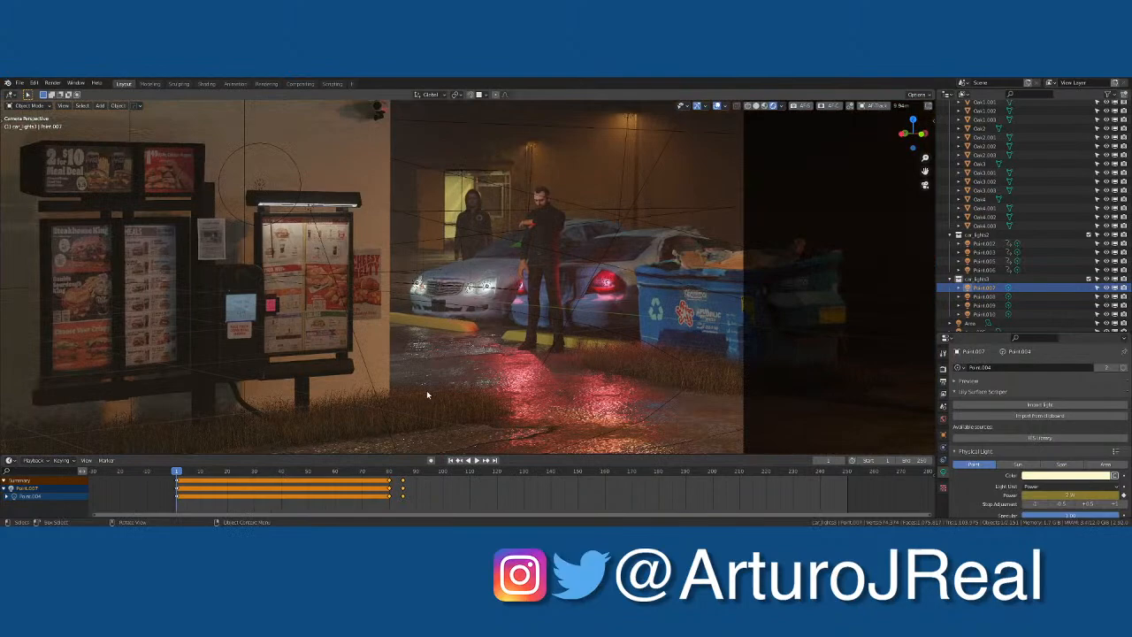
{"action": "scroll", "coordinate": [458, 380], "scroll_direction": "down", "scroll_amount": 2}
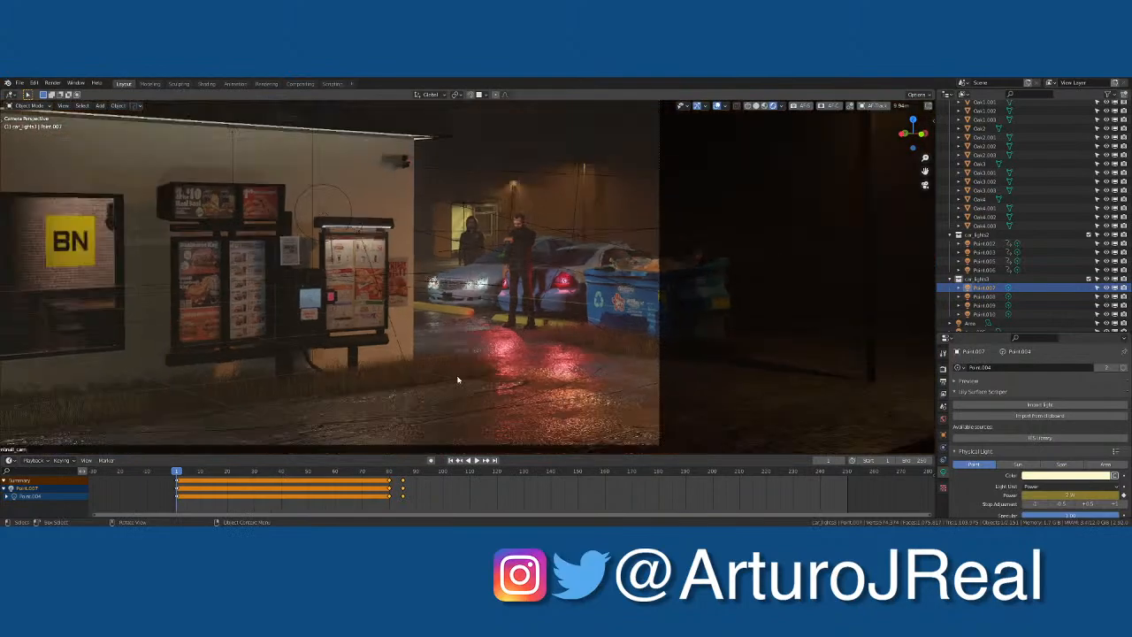
{"action": "scroll", "coordinate": [458, 379], "scroll_direction": "down", "scroll_amount": 3}
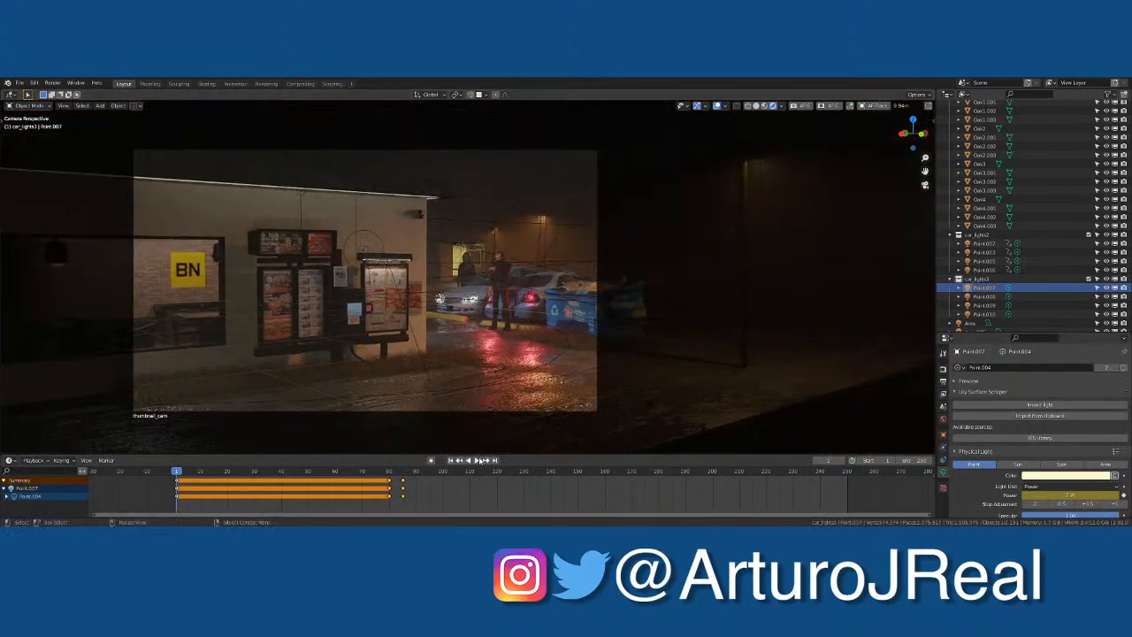
{"action": "left_click", "coordinate": [480, 460]}
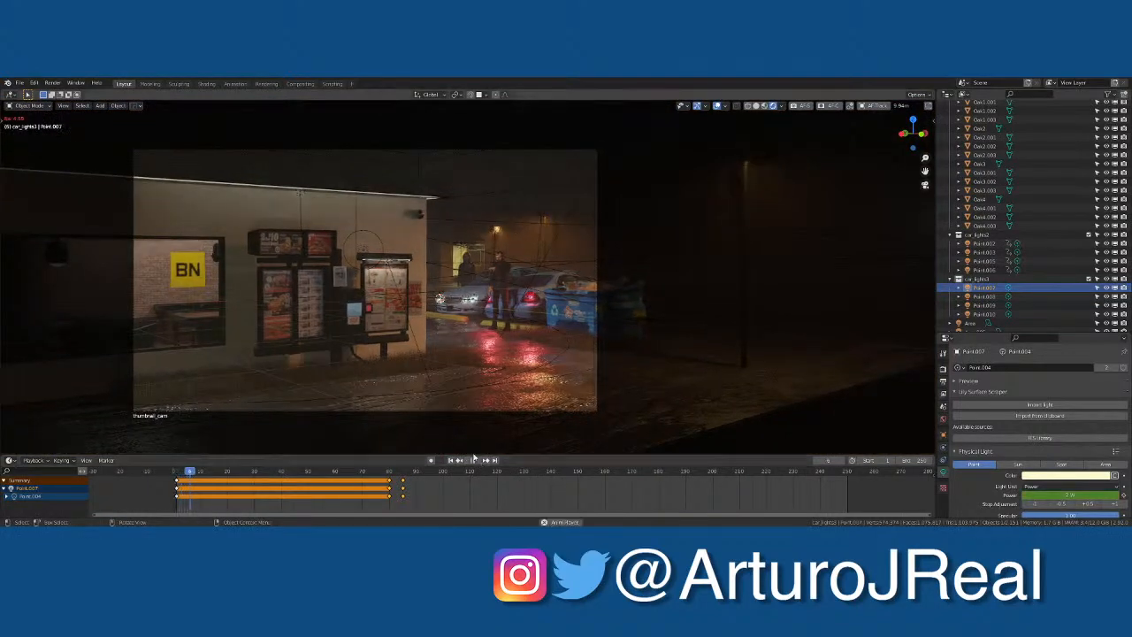
{"action": "left_click", "coordinate": [475, 460]}
{"action": "key", "text": "ctrl+s"}
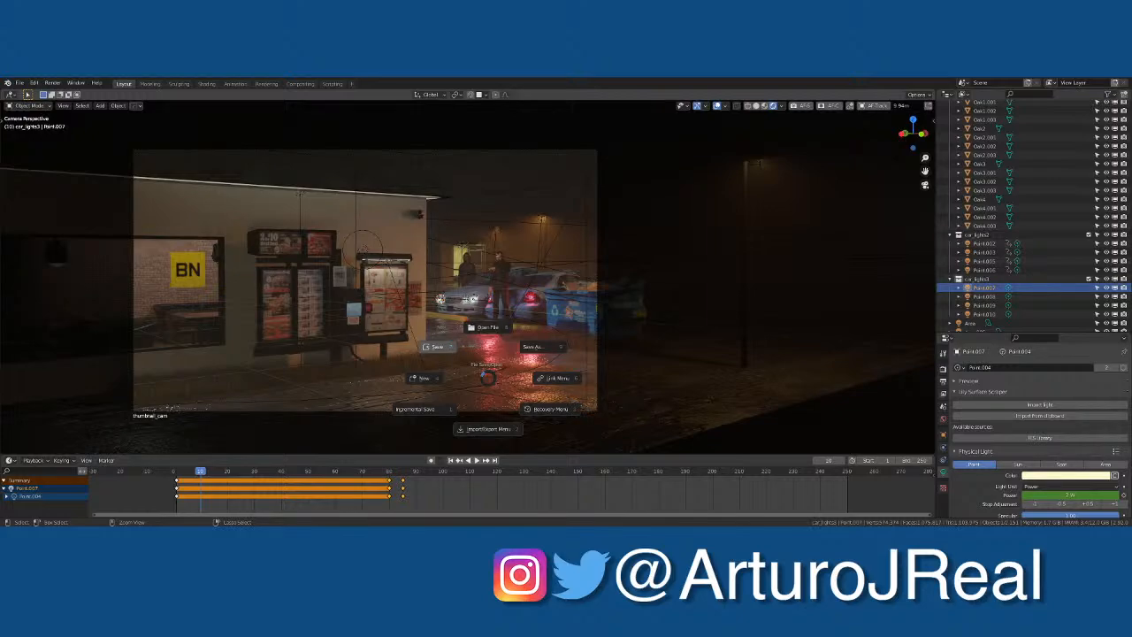
{"action": "left_click", "coordinate": [451, 354]}
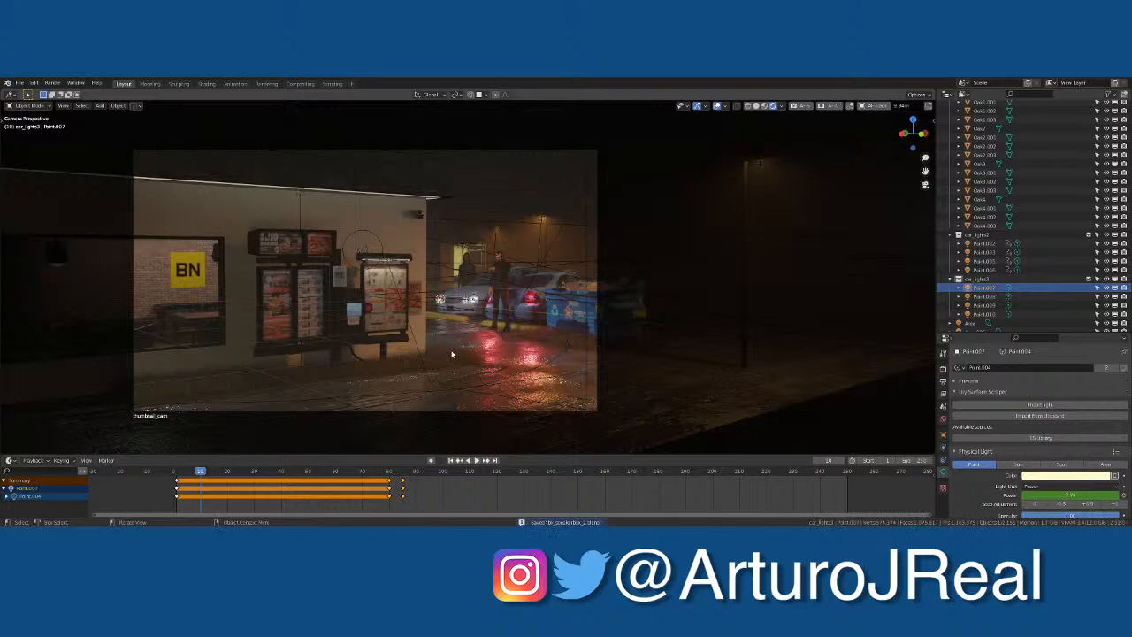
Step: Play the animation to about frame 243 and examine the bright spot beside the building's side window
{"action": "left_click", "coordinate": [476, 461]}
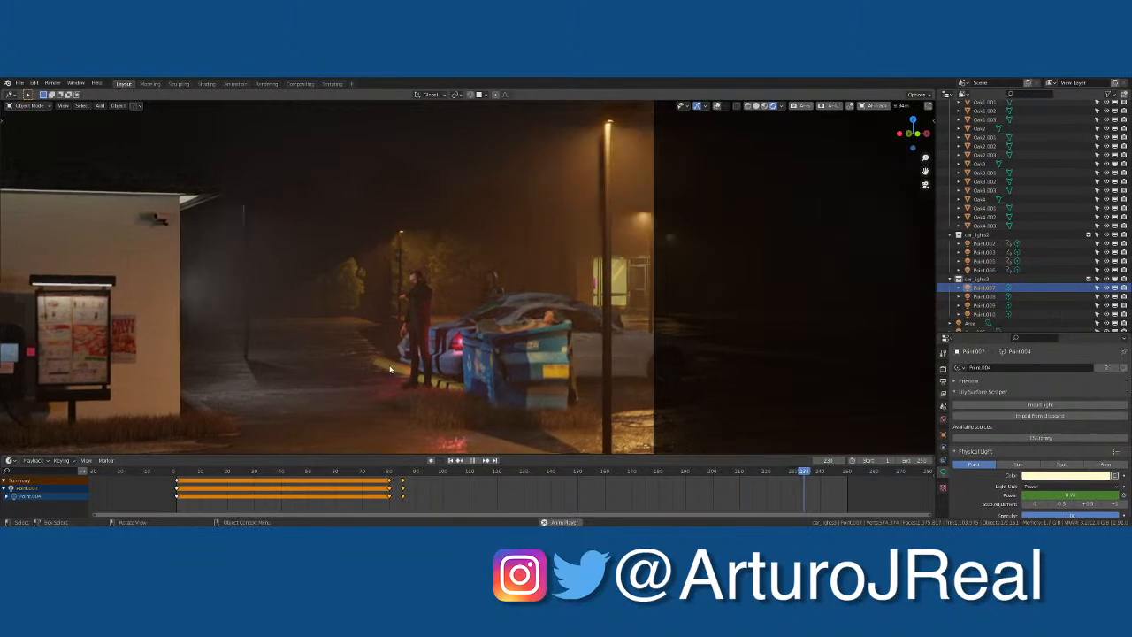
{"action": "left_click", "coordinate": [469, 460]}
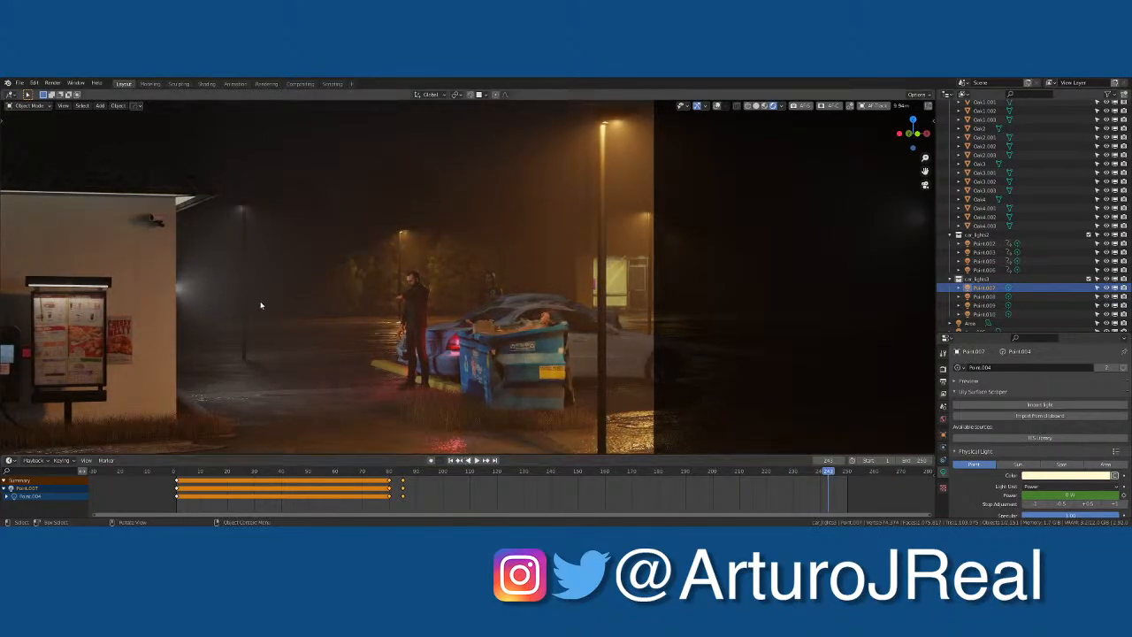
{"action": "mouse_move", "coordinate": [273, 304]}
{"action": "middle_mouse_down"}
{"action": "mouse_move", "coordinate": [225, 307]}
{"action": "mouse_move", "coordinate": [278, 289]}
{"action": "middle_mouse_up"}
{"action": "scroll", "coordinate": [241, 300], "scroll_direction": "up", "scroll_amount": 3}
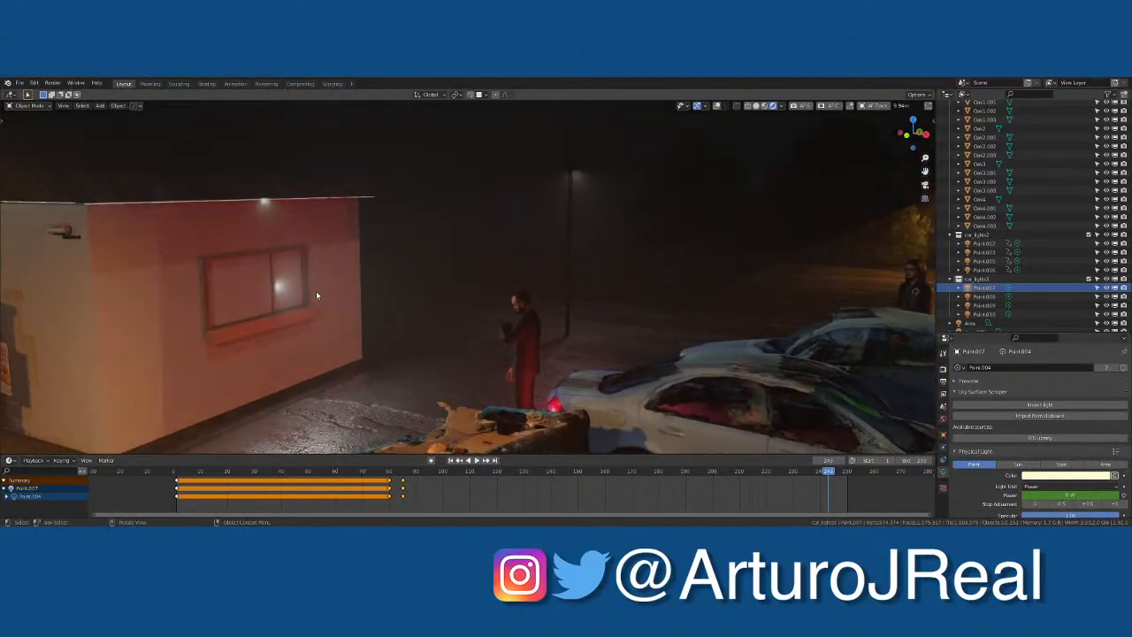
Step: Show the viewport overlays and select the area light outside the building's side window
{"action": "left_click", "coordinate": [278, 289]}
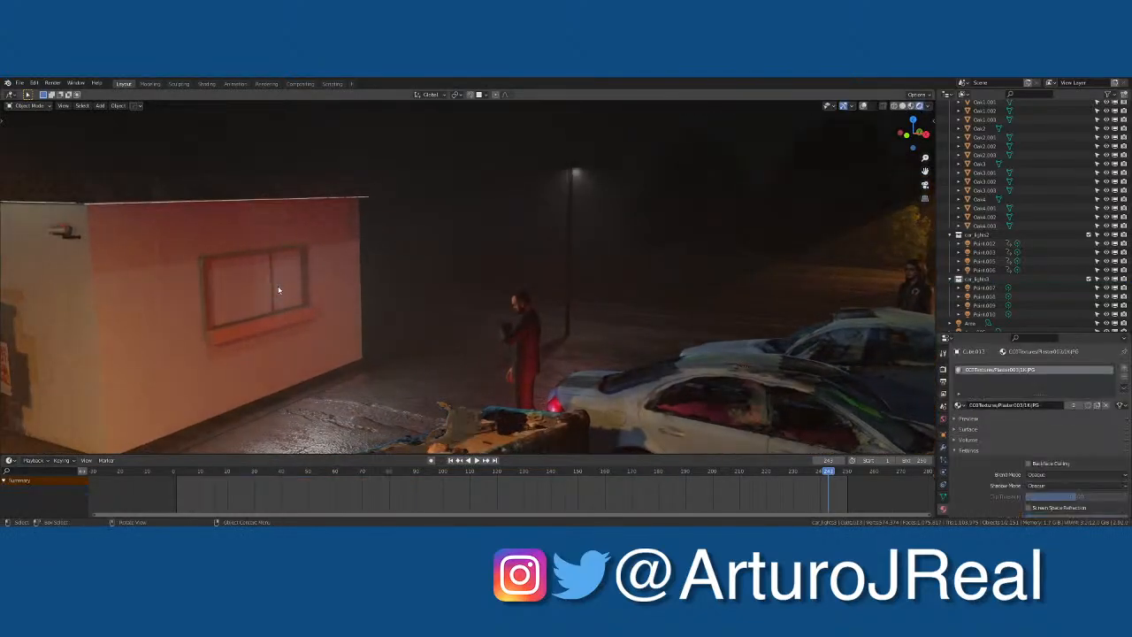
{"action": "left_click", "coordinate": [864, 107]}
{"action": "middle_click_drag", "start_coordinate": [493, 235], "coordinate": [541, 235]}
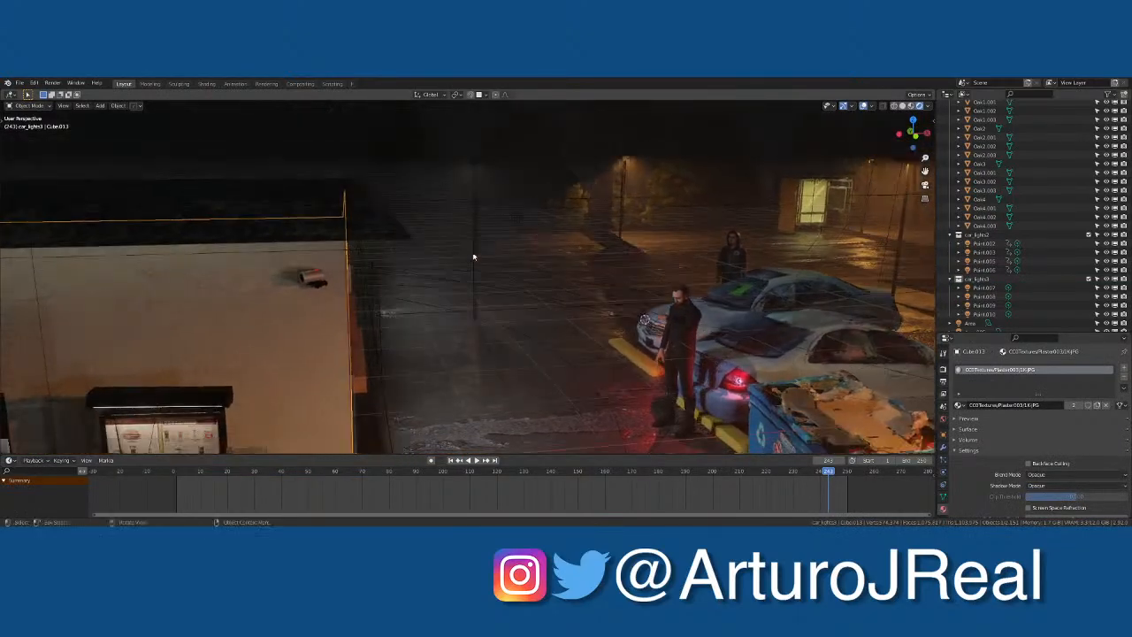
{"action": "left_click", "coordinate": [379, 309]}
Step: From the front view, move the selected area light along X to the building's side wall and raise it slightly along Z
{"action": "middle_click_drag", "start_coordinate": [598, 333], "coordinate": [466, 303]}
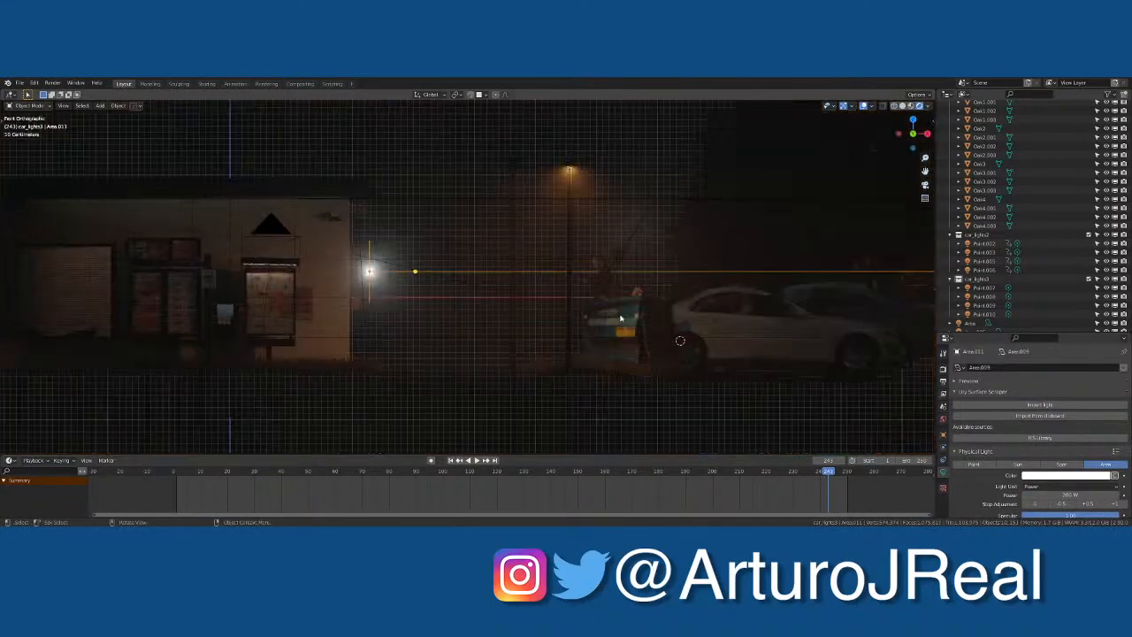
{"action": "scroll", "coordinate": [466, 302], "scroll_direction": "up", "scroll_amount": 8}
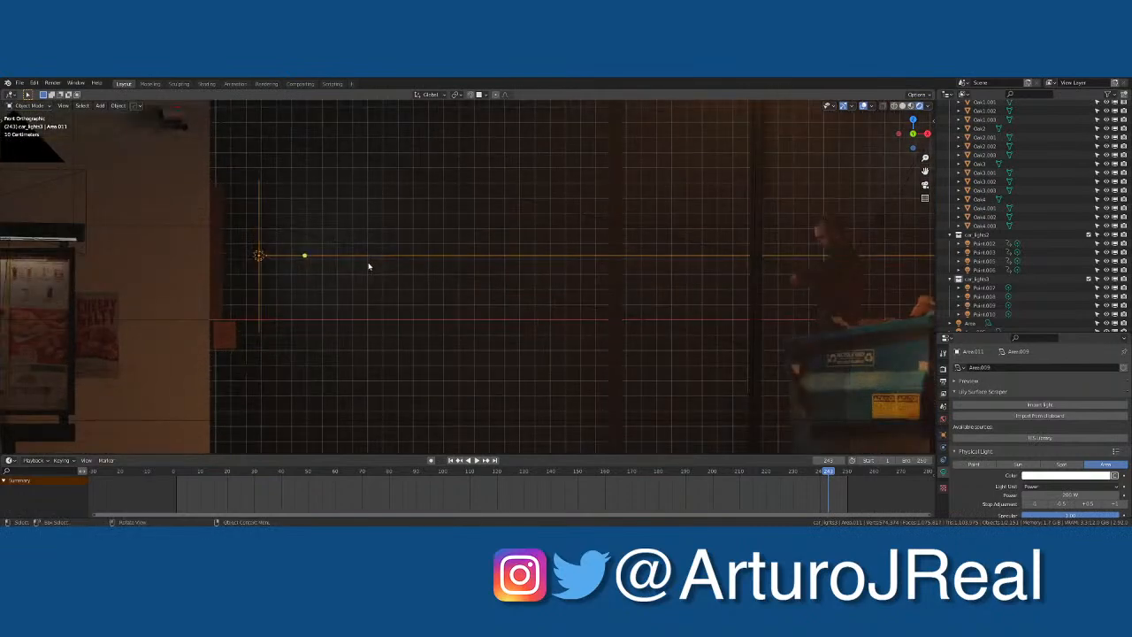
{"action": "key", "text": "g"}
{"action": "key", "text": "x"}
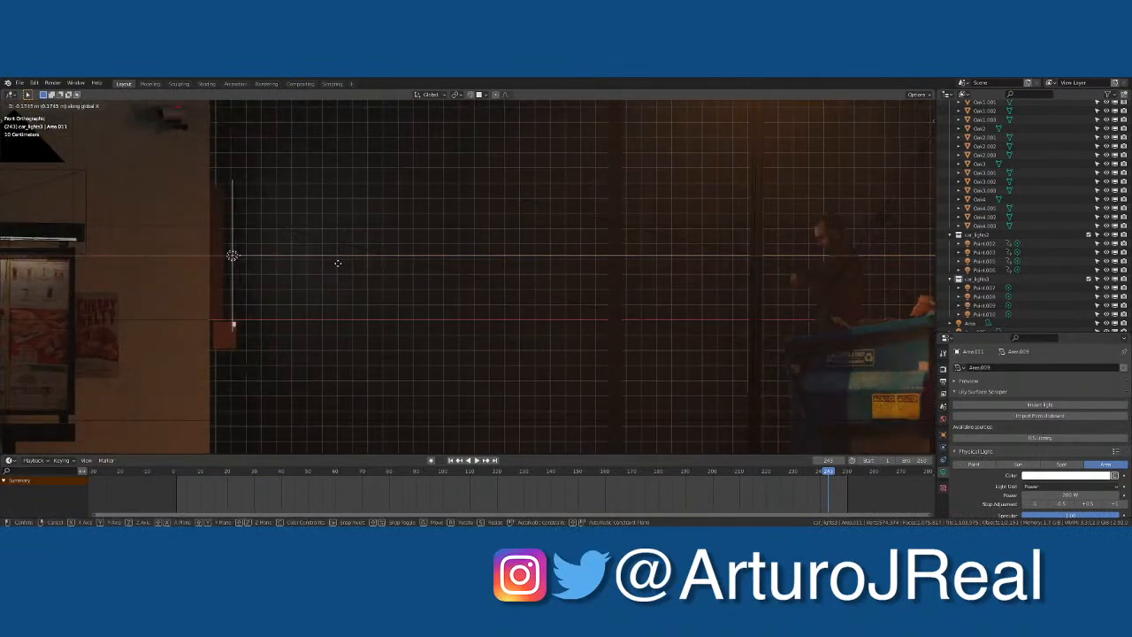
{"action": "key", "text": "z"}
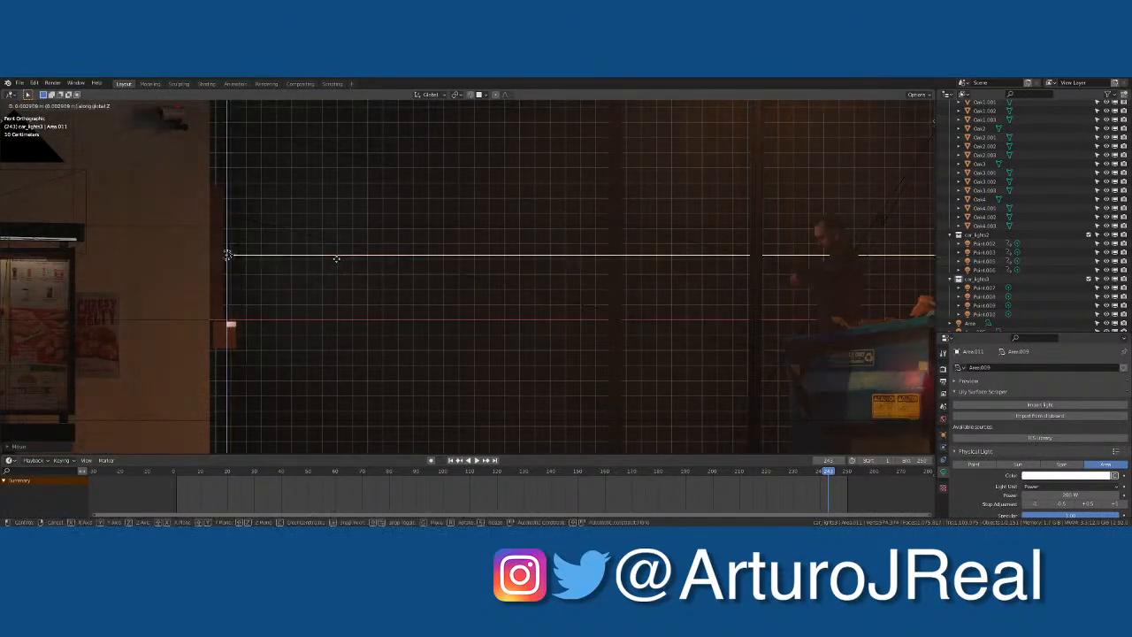
{"action": "left_click", "coordinate": [337, 255]}
Step: Rotate the area light slightly about the global X axis
{"action": "key", "text": "r"}
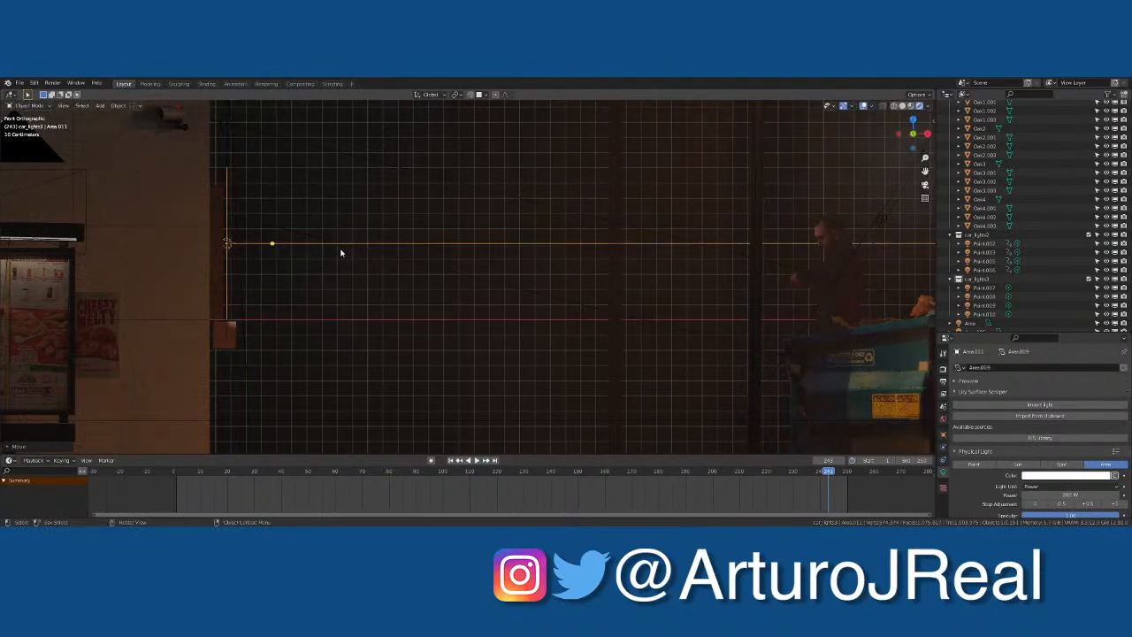
{"action": "key", "text": "x"}
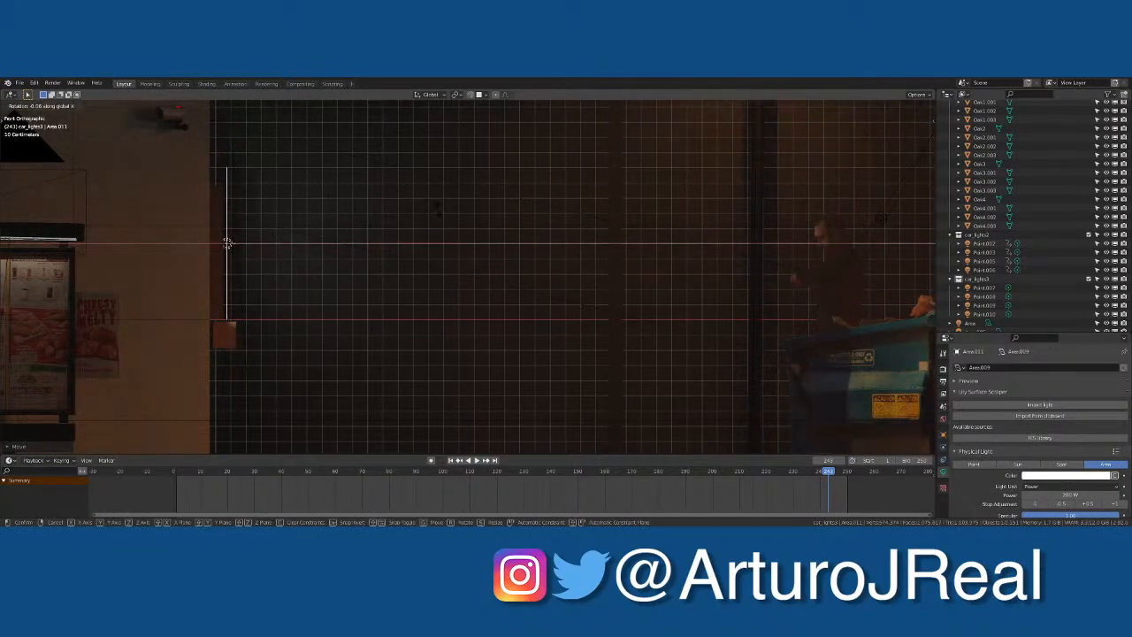
{"action": "left_click", "coordinate": [436, 215]}
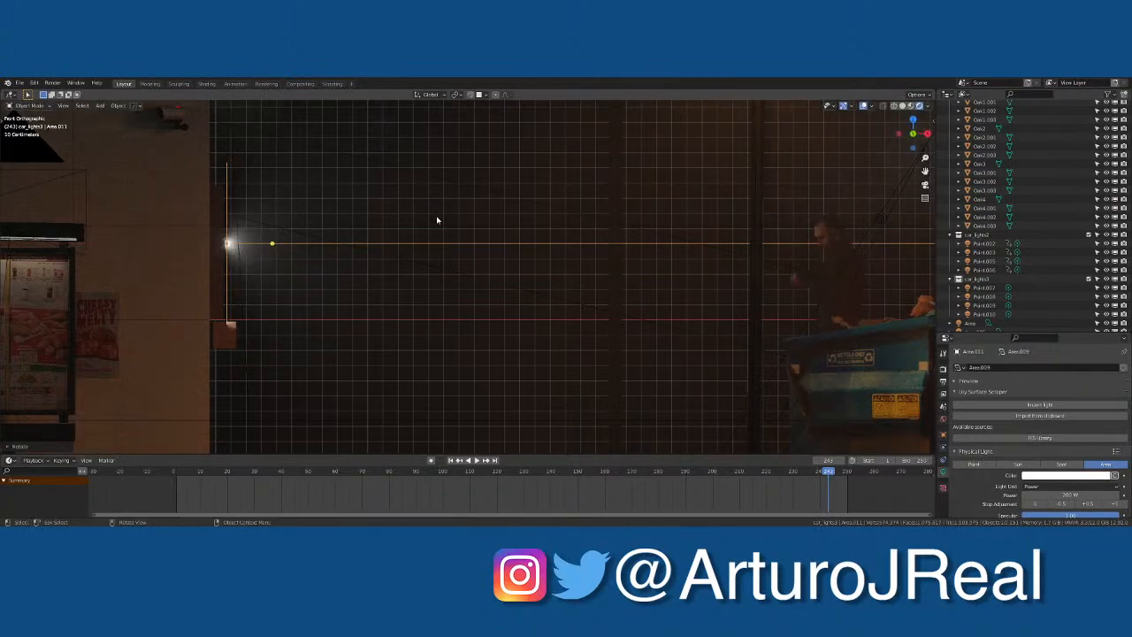
{"action": "key", "text": "g"}
{"action": "right_click", "coordinate": [436, 214]}
Step: Nudge the area light along X to refine its distance from the building's side window
{"action": "middle_click_drag", "start_coordinate": [435, 215], "coordinate": [458, 248]}
{"action": "key", "text": "g"}
{"action": "key", "text": "x"}
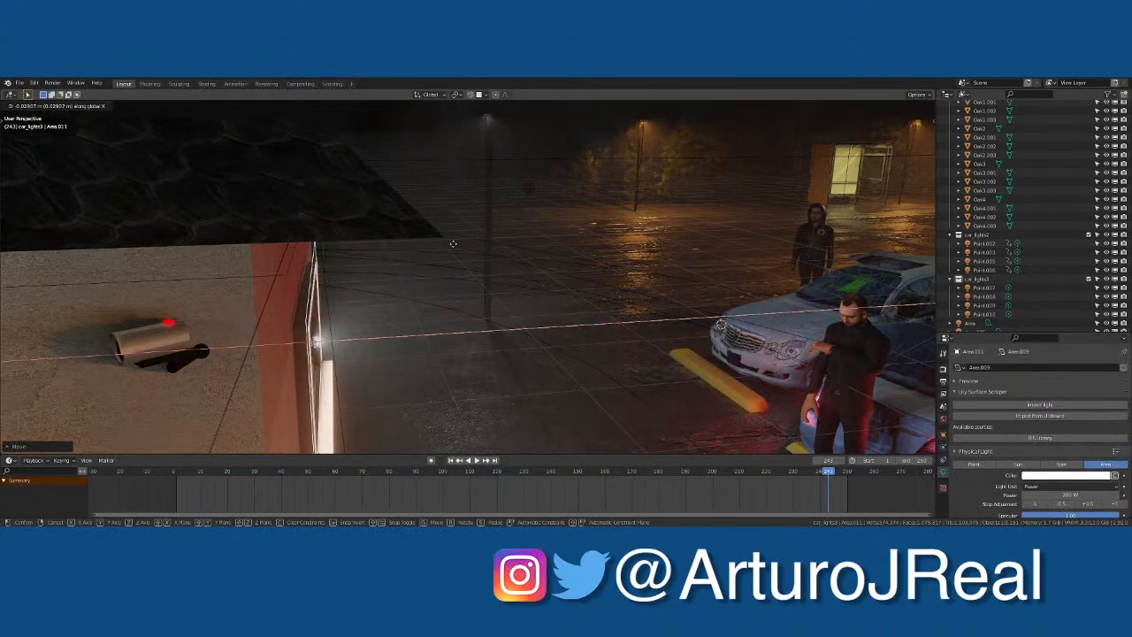
{"action": "left_click", "coordinate": [463, 253]}
Step: Try a size of 2 m for the area light and undo the change
{"action": "middle_click_drag", "start_coordinate": [463, 253], "coordinate": [397, 259]}
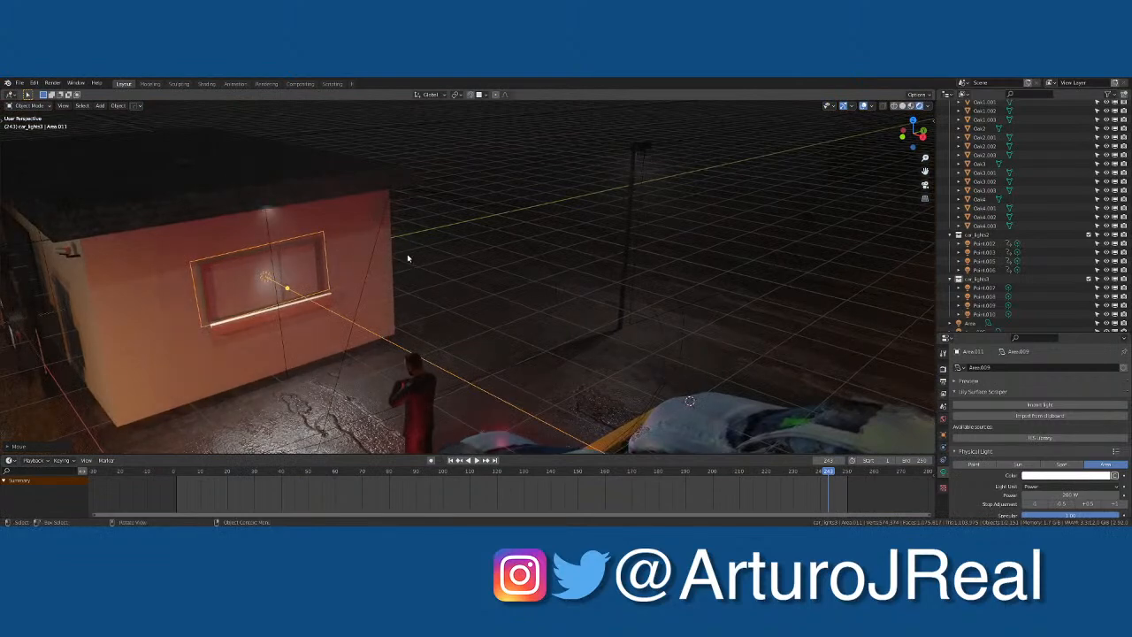
{"action": "scroll", "coordinate": [1011, 482], "scroll_direction": "down", "scroll_amount": 2}
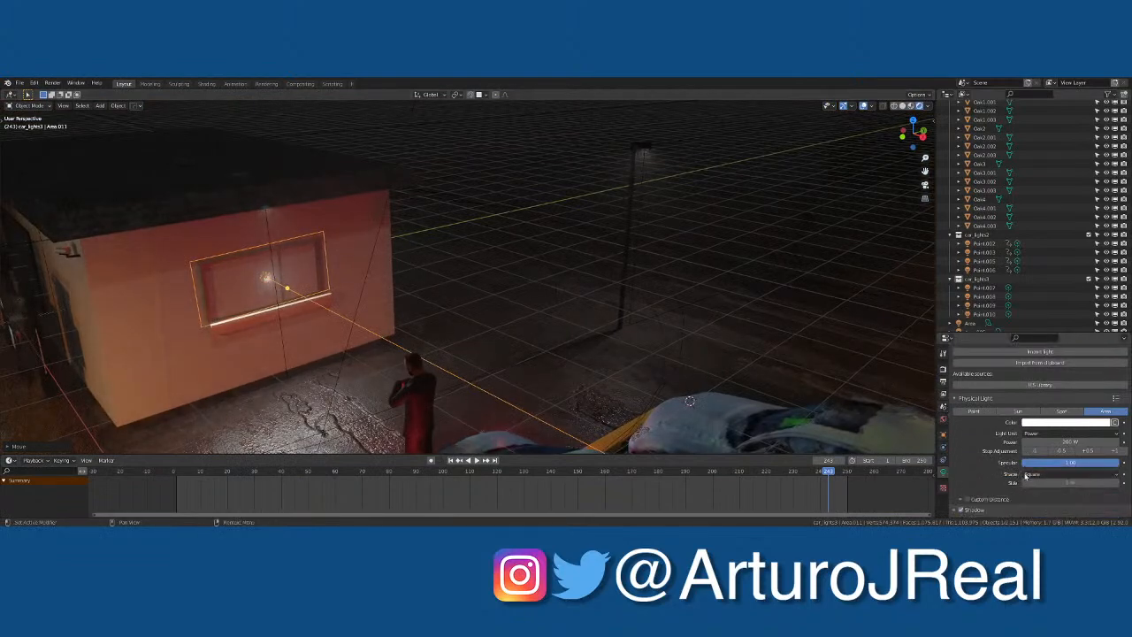
{"action": "left_click", "coordinate": [1062, 481]}
{"action": "type", "text": "2"}
{"action": "key", "text": "Return"}
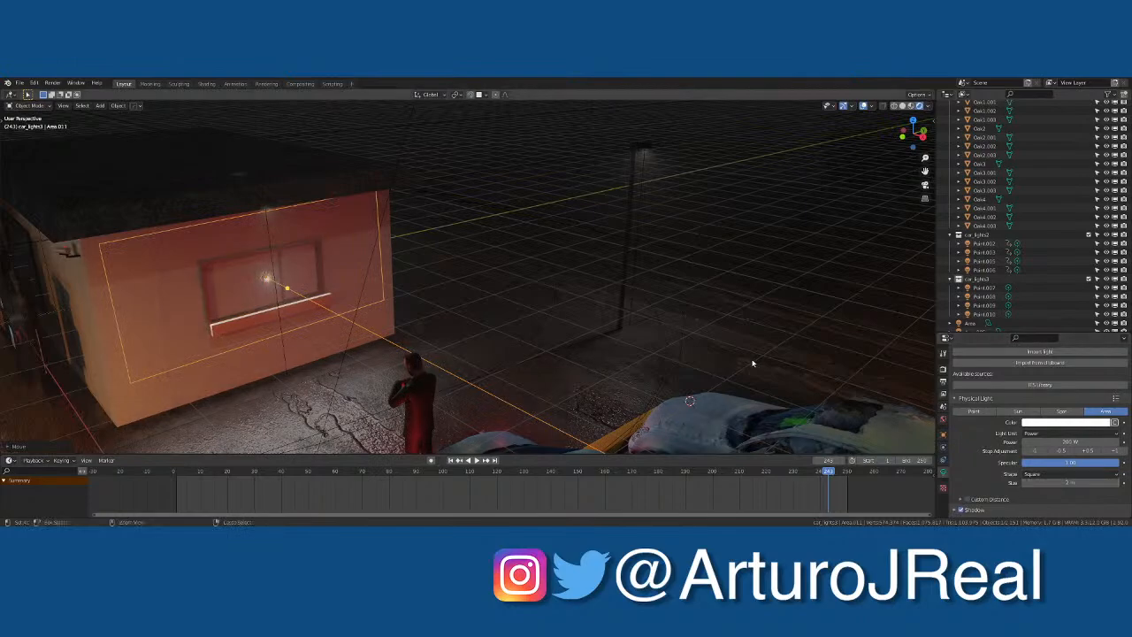
{"action": "key", "text": "ctrl+z"}
Step: Return to the camera view, frame it in the viewport and save the file
{"action": "middle_click_drag", "start_coordinate": [553, 272], "coordinate": [627, 267]}
{"action": "key", "text": "KP_0"}
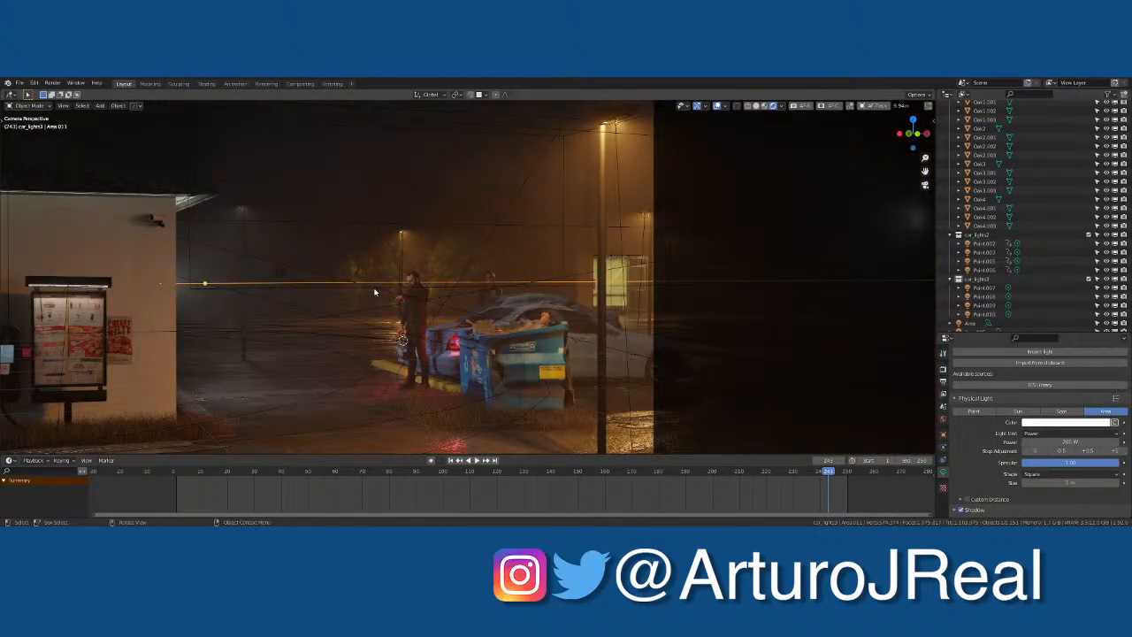
{"action": "middle_click_drag", "start_coordinate": [374, 292], "coordinate": [318, 303], "text": "ctrl"}
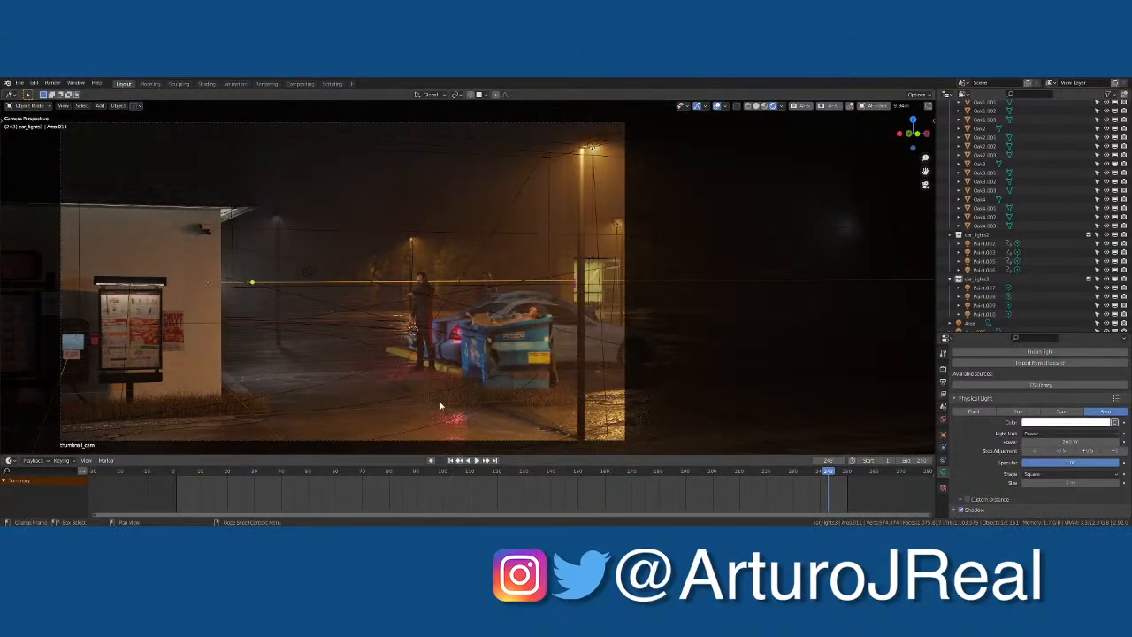
{"action": "key", "text": "ctrl+s"}
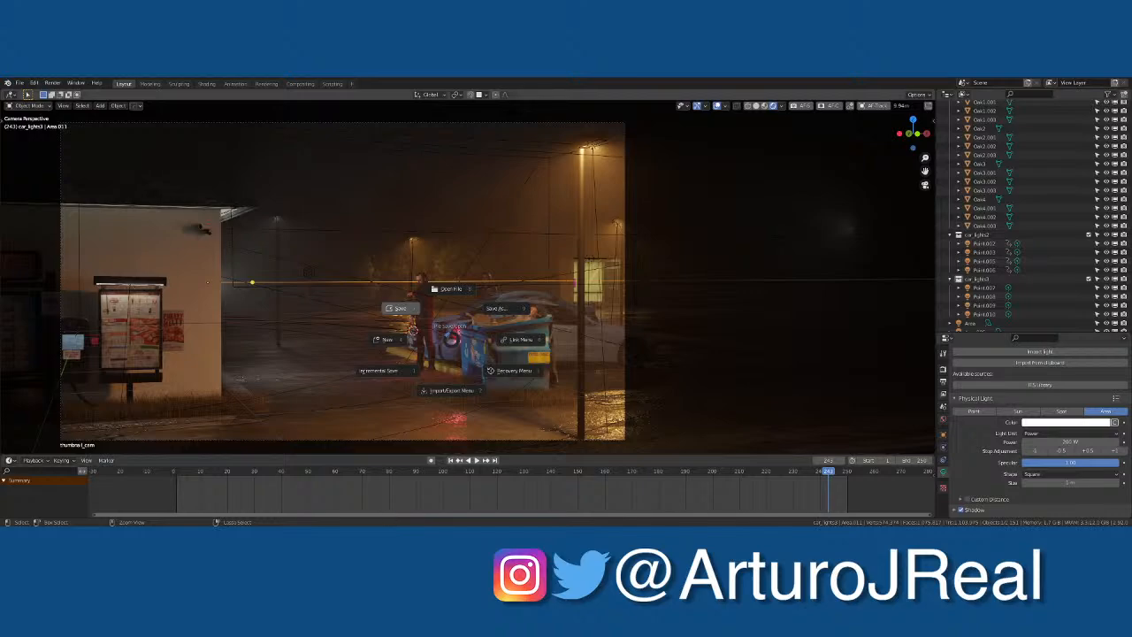
{"action": "left_click", "coordinate": [396, 378]}
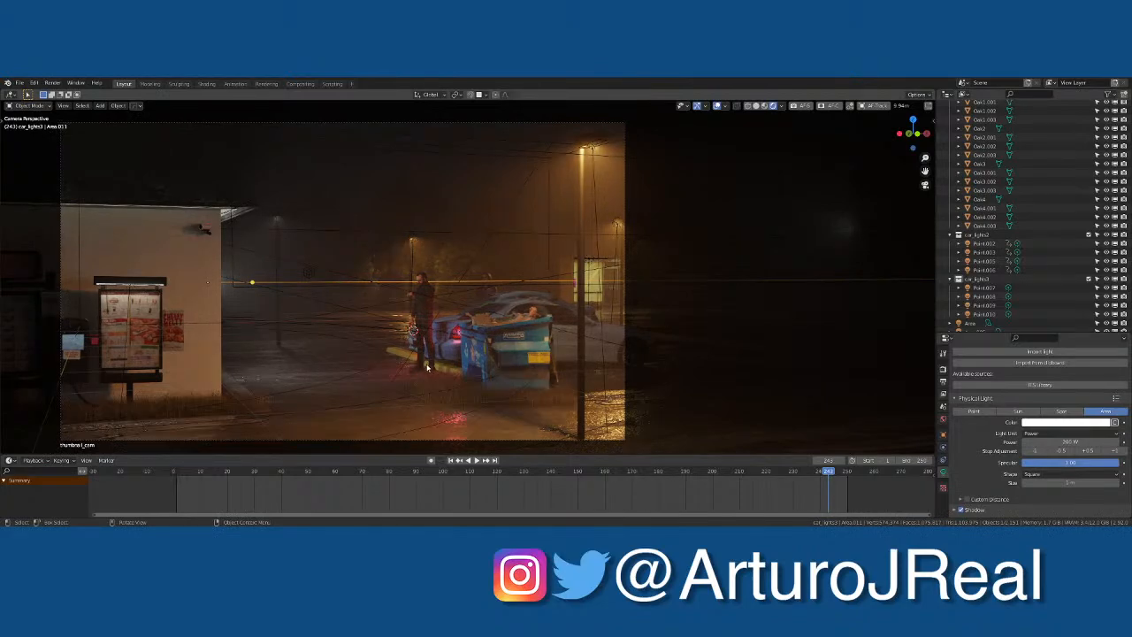
Step: Jump to frame 1 and hide the viewport overlays to inspect the drive-thru scene through the camera
{"action": "left_click", "coordinate": [454, 460]}
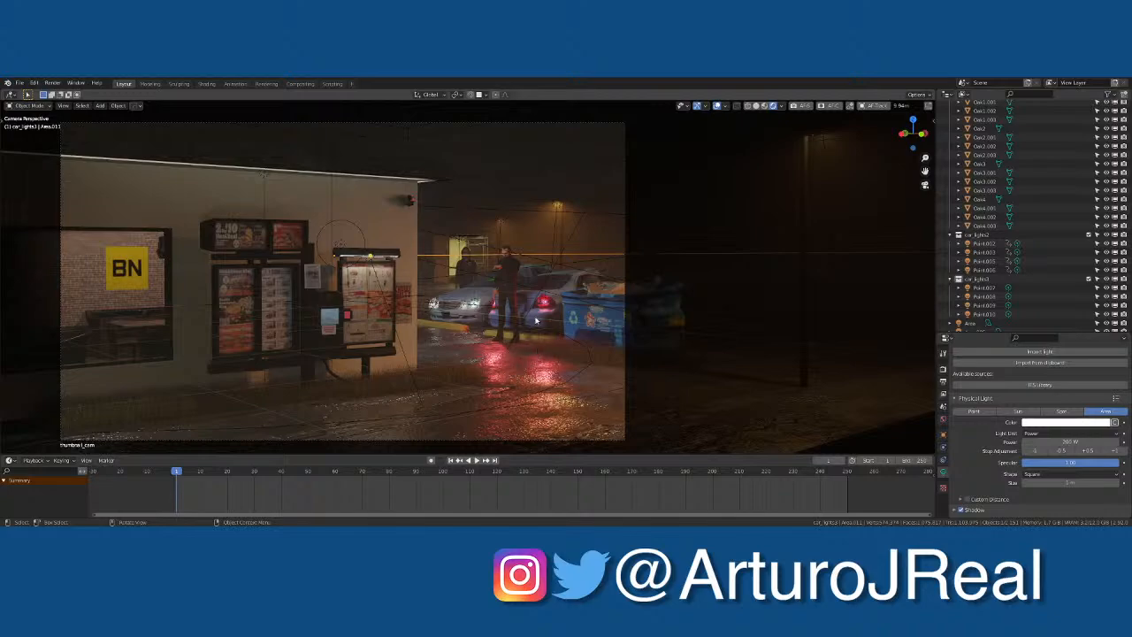
{"action": "left_click", "coordinate": [716, 106]}
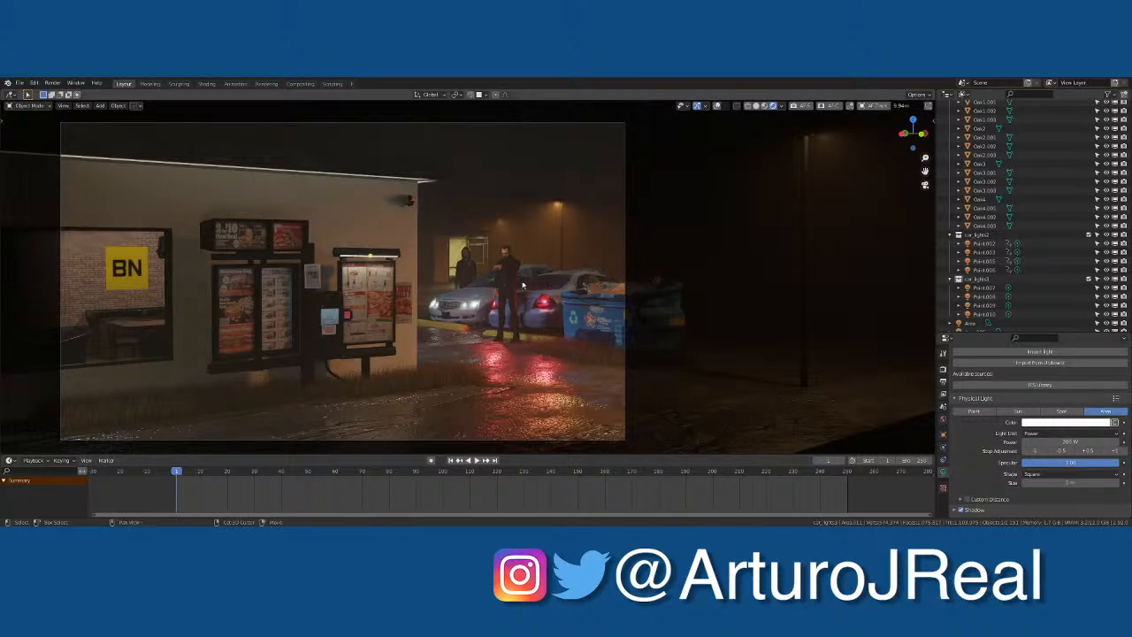
{"action": "middle_click_drag", "start_coordinate": [522, 287], "coordinate": [559, 274], "text": "shift"}
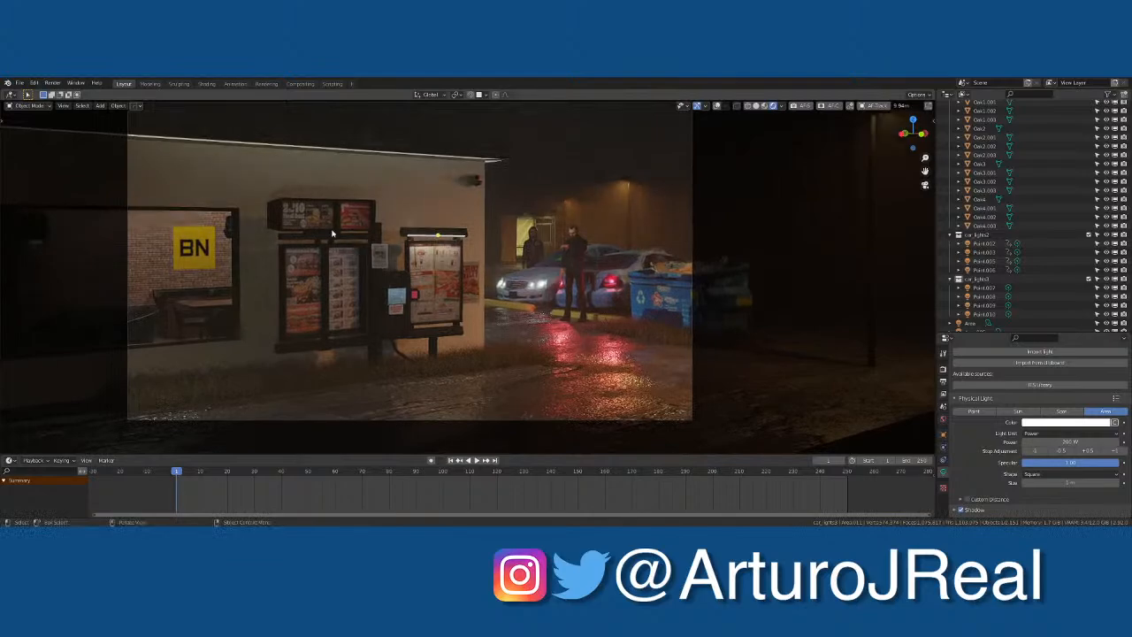
Step: Show the viewport overlays and select all the lights in the car_lights2 collection
{"action": "middle_click_drag", "start_coordinate": [575, 265], "coordinate": [384, 303]}
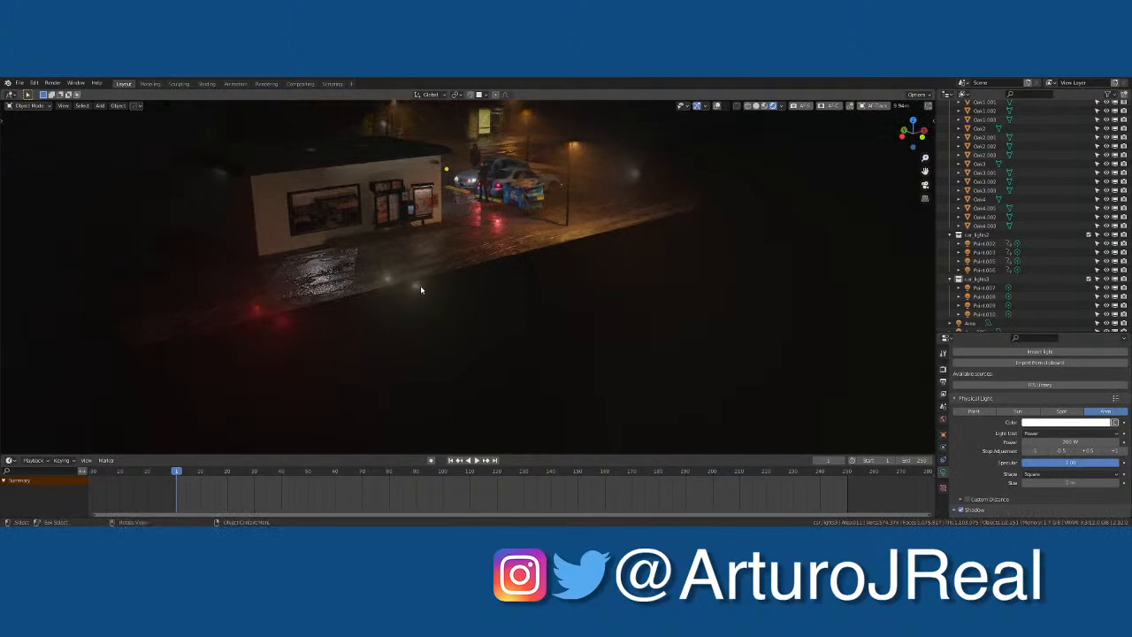
{"action": "left_click", "coordinate": [980, 235]}
{"action": "left_click", "coordinate": [861, 106]}
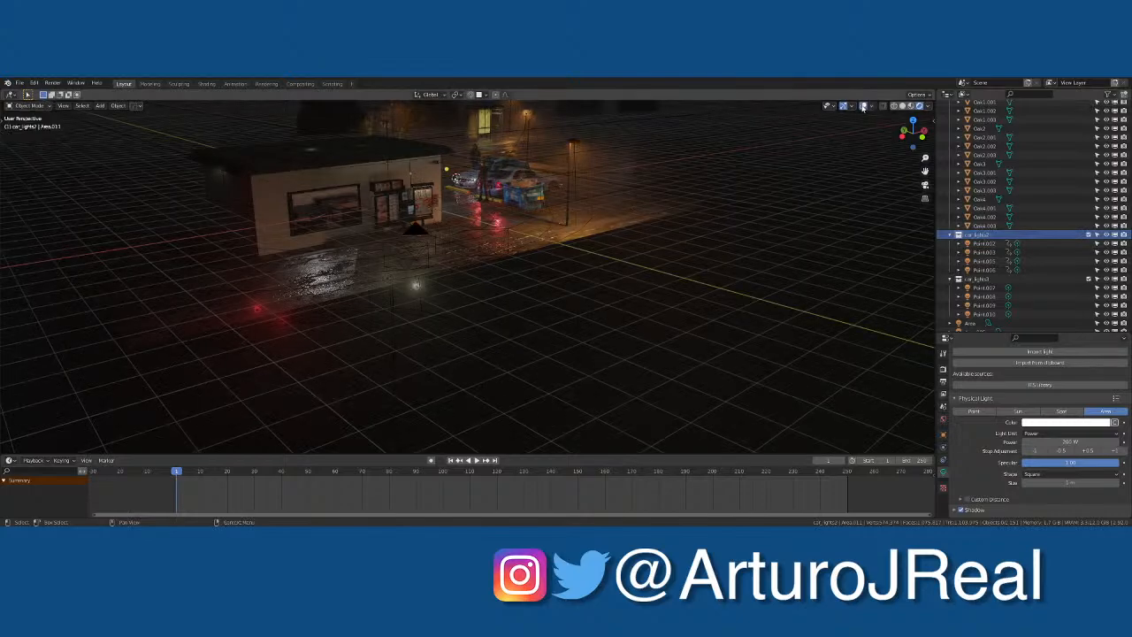
{"action": "right_click", "coordinate": [997, 238]}
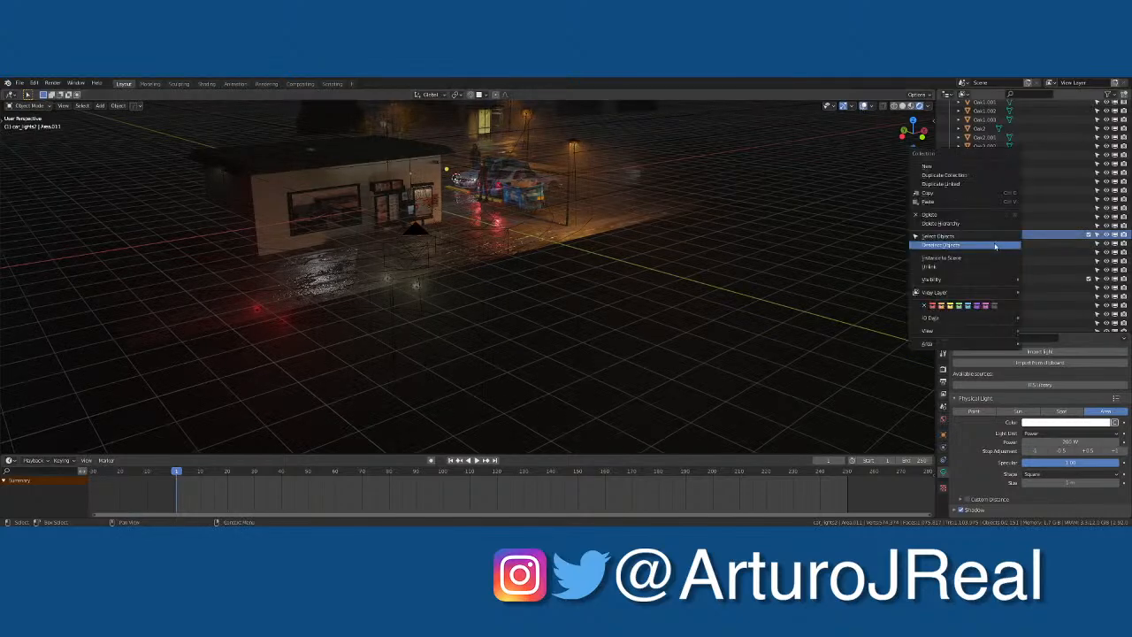
{"action": "left_click", "coordinate": [992, 238]}
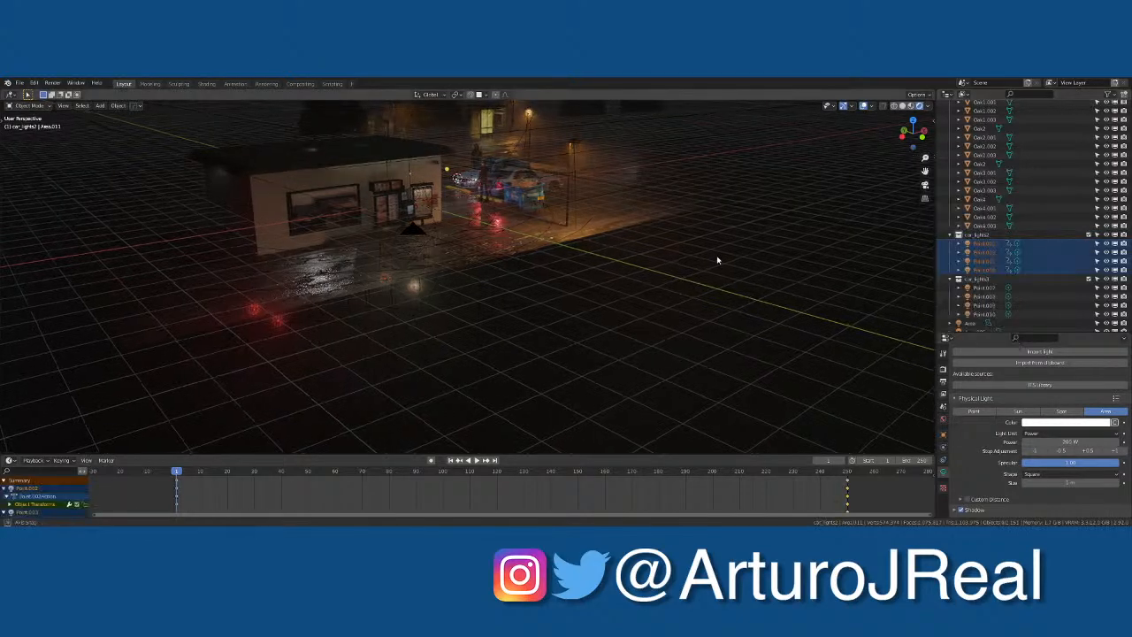
Step: Move the car_lights2 lights along X farther from the building and insert Location, Rotation & Scale keyframes at frame 1
{"action": "key", "text": "KP_1"}
{"action": "middle_click_drag", "start_coordinate": [510, 202], "coordinate": [629, 247], "text": "shift"}
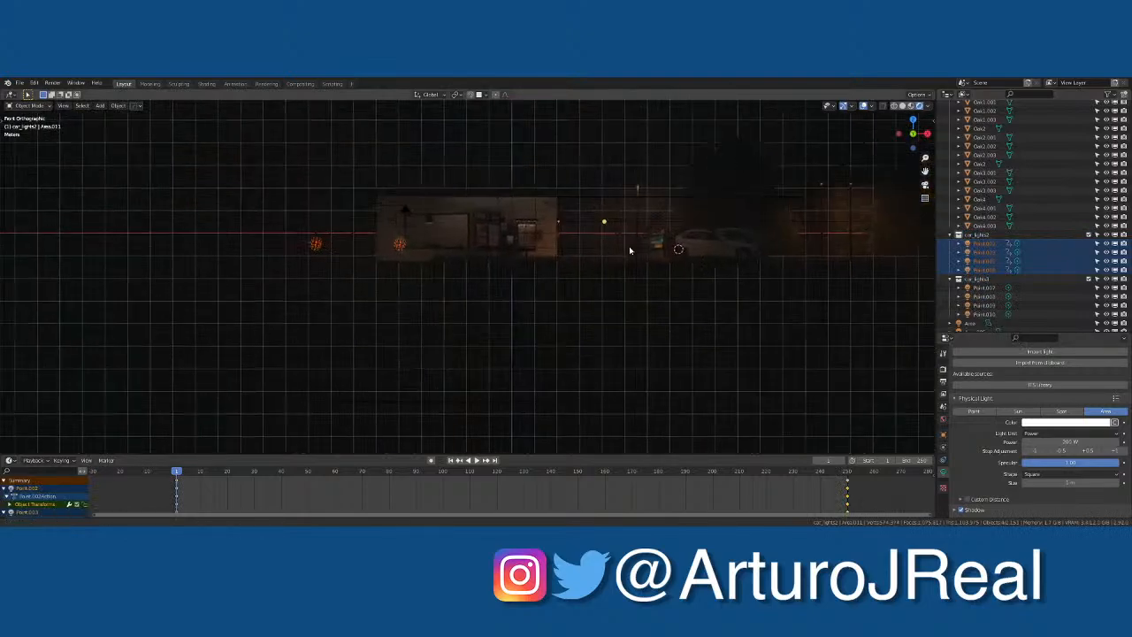
{"action": "key", "text": "g"}
{"action": "key", "text": "x"}
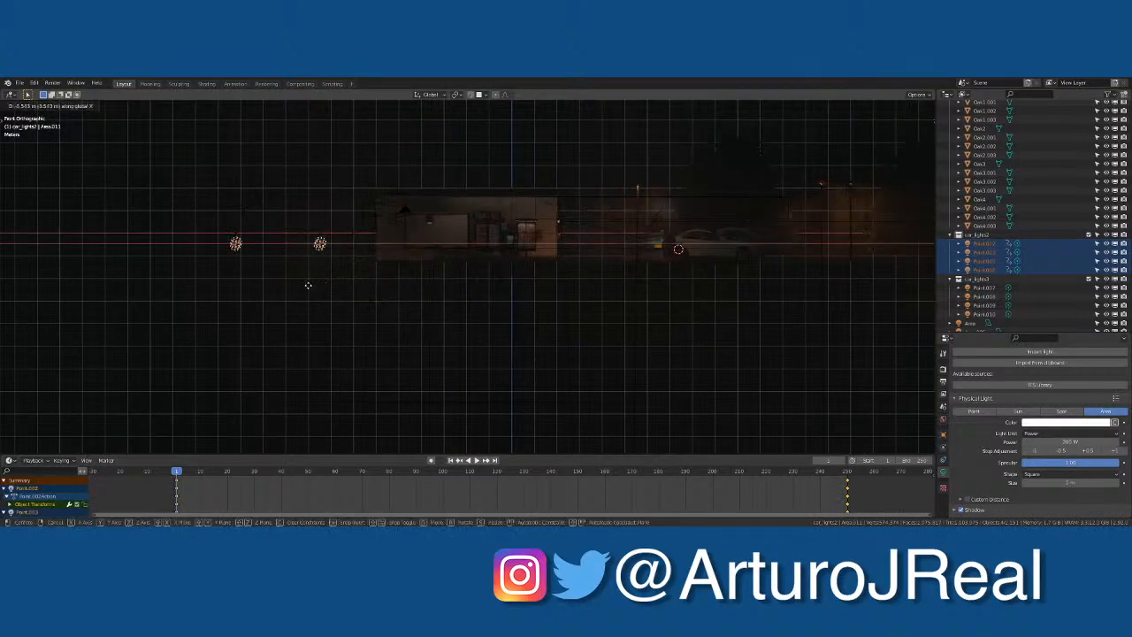
{"action": "left_click", "coordinate": [144, 278]}
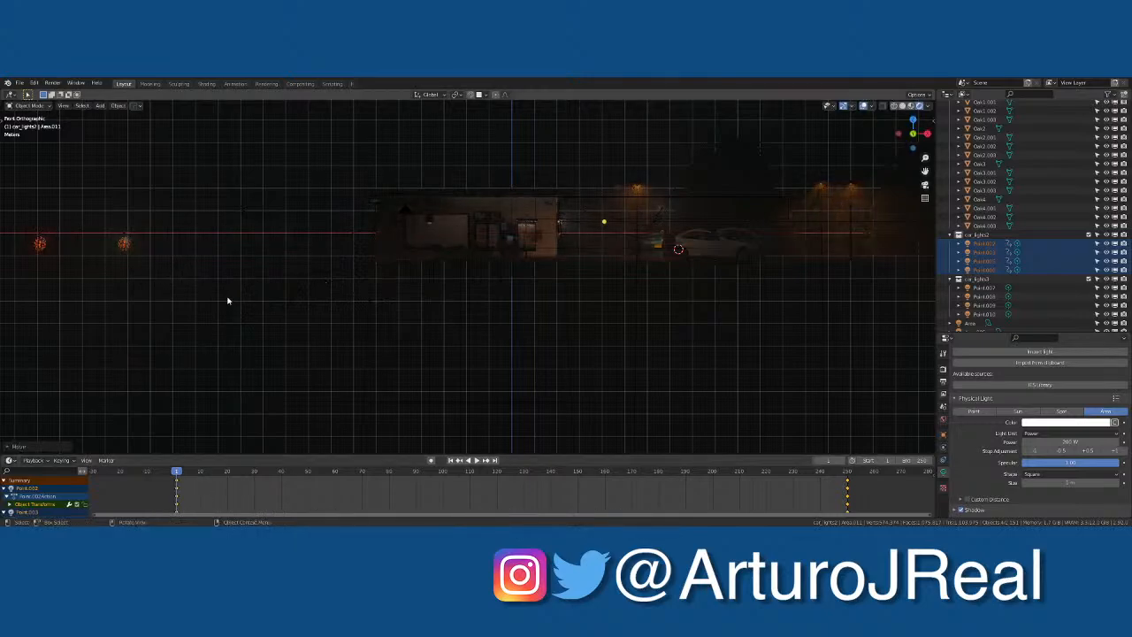
{"action": "key", "text": "i"}
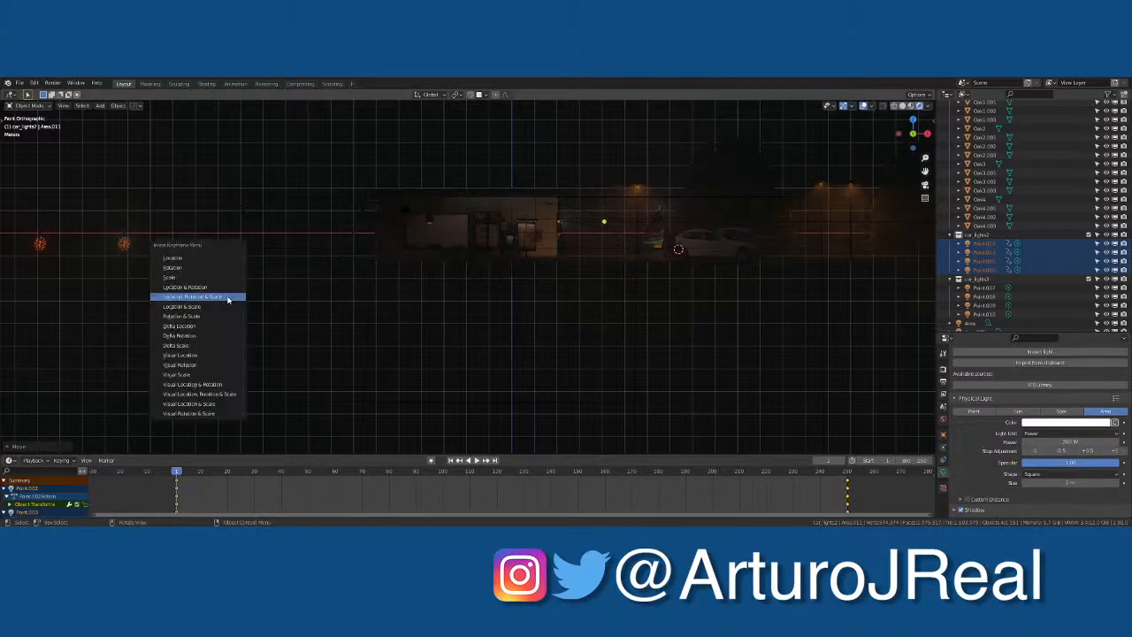
{"action": "left_click", "coordinate": [228, 300]}
Step: Play the animation to about frame 16 and check the result through the camera with the overlays hidden
{"action": "left_click", "coordinate": [476, 461]}
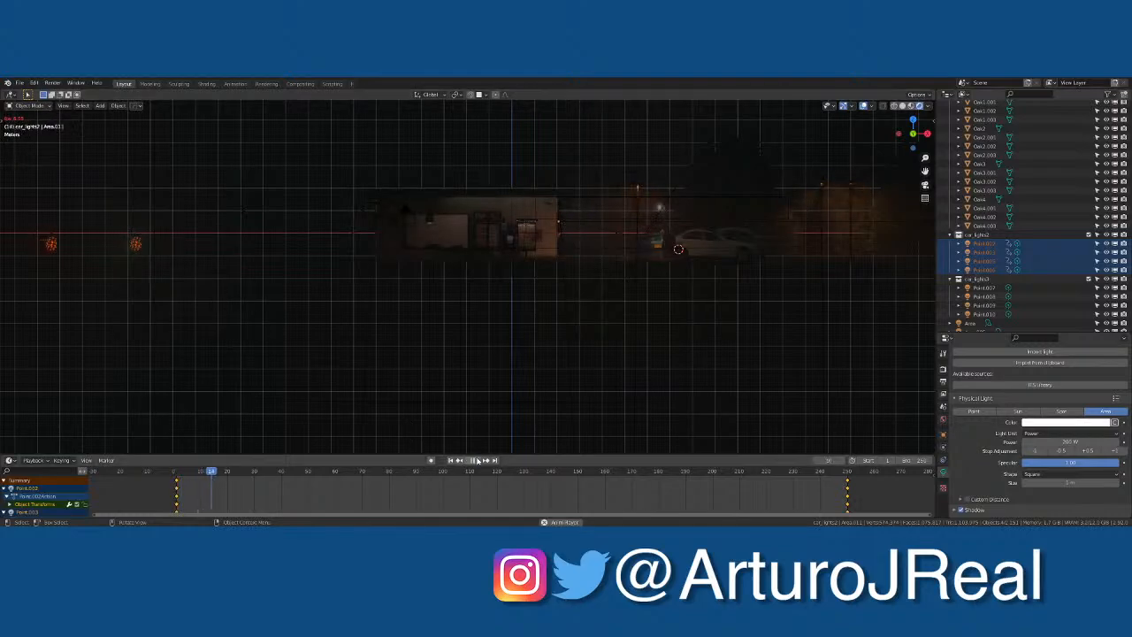
{"action": "left_click", "coordinate": [478, 460]}
{"action": "key", "text": "KP_0"}
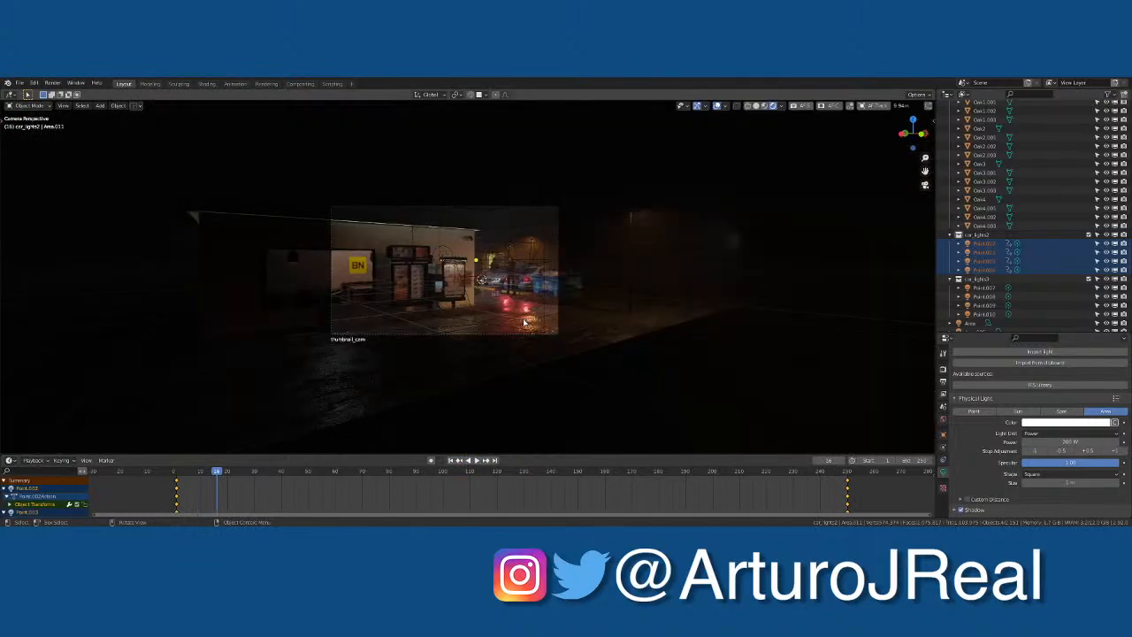
{"action": "scroll", "coordinate": [524, 319], "scroll_direction": "up", "scroll_amount": 5}
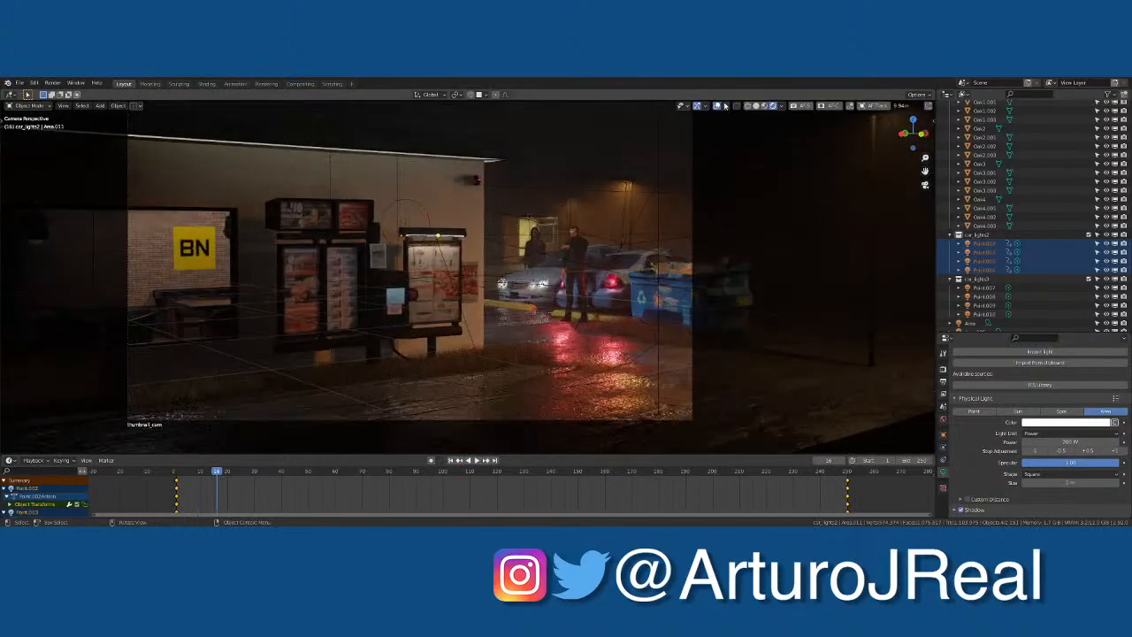
{"action": "left_click", "coordinate": [717, 105]}
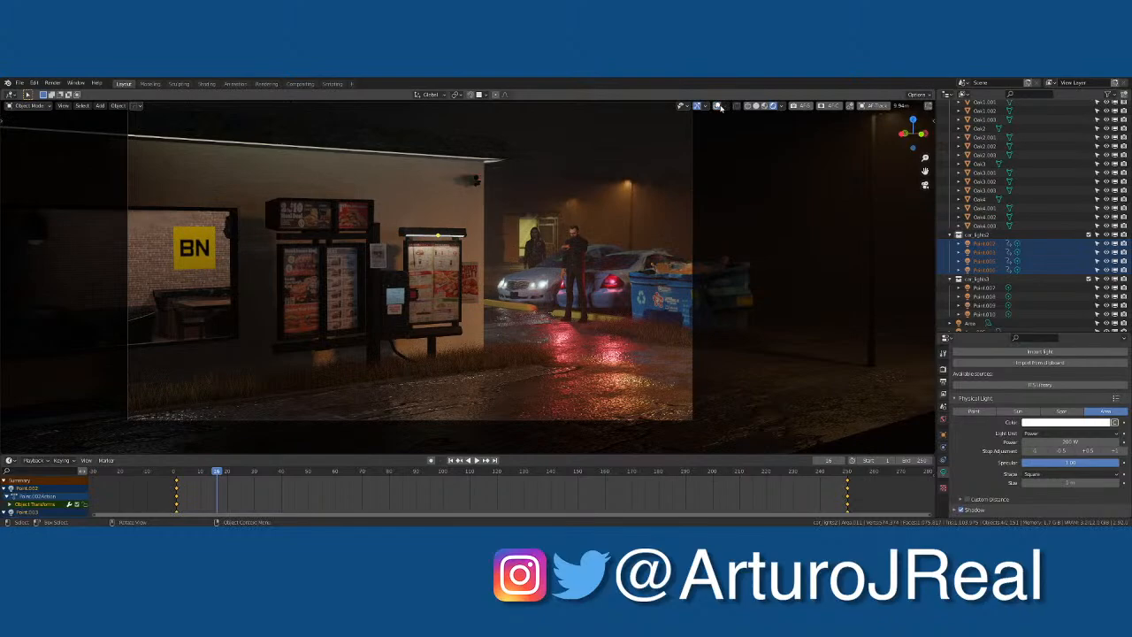
Step: Save the file and show the viewport overlays again
{"action": "key", "text": "ctrl+s"}
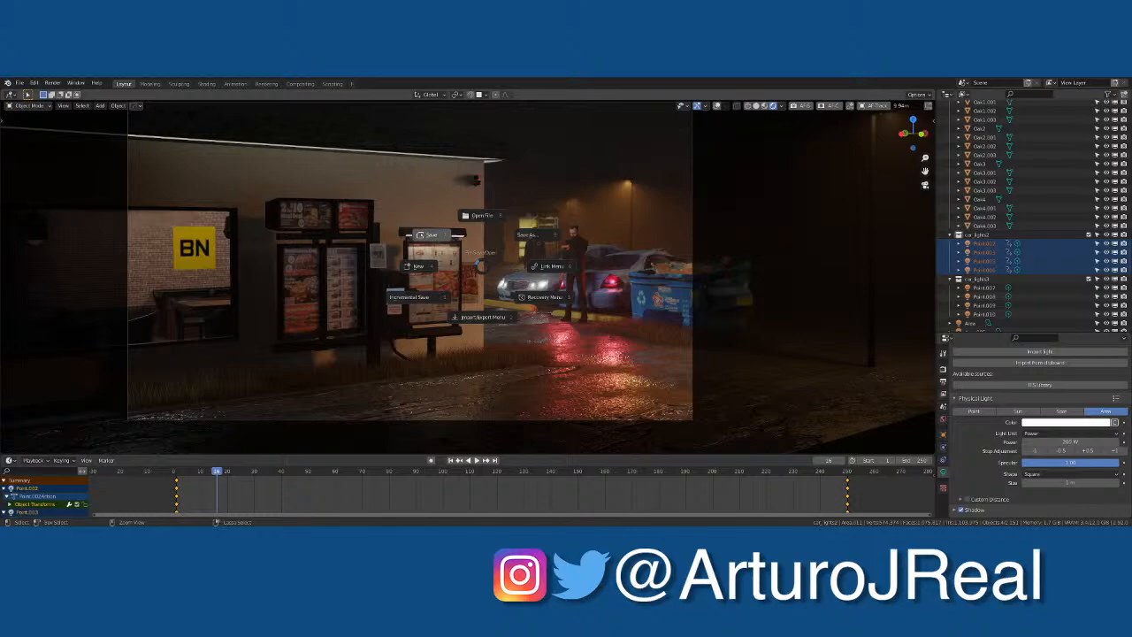
{"action": "left_click", "coordinate": [459, 249]}
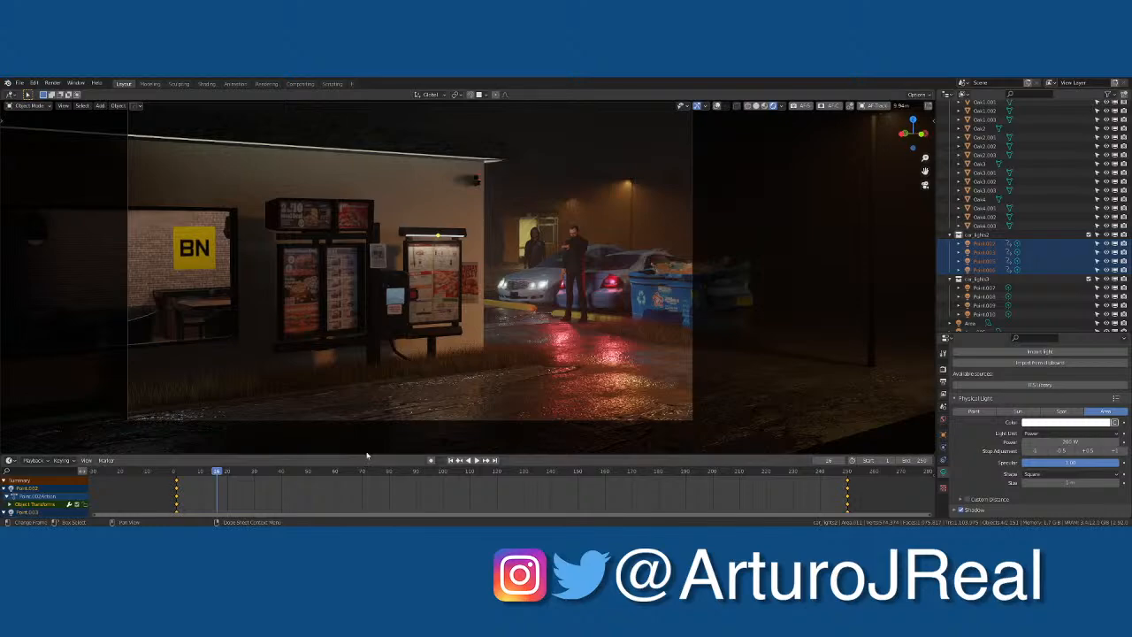
{"action": "scroll", "coordinate": [876, 249], "scroll_direction": "down", "scroll_amount": 3}
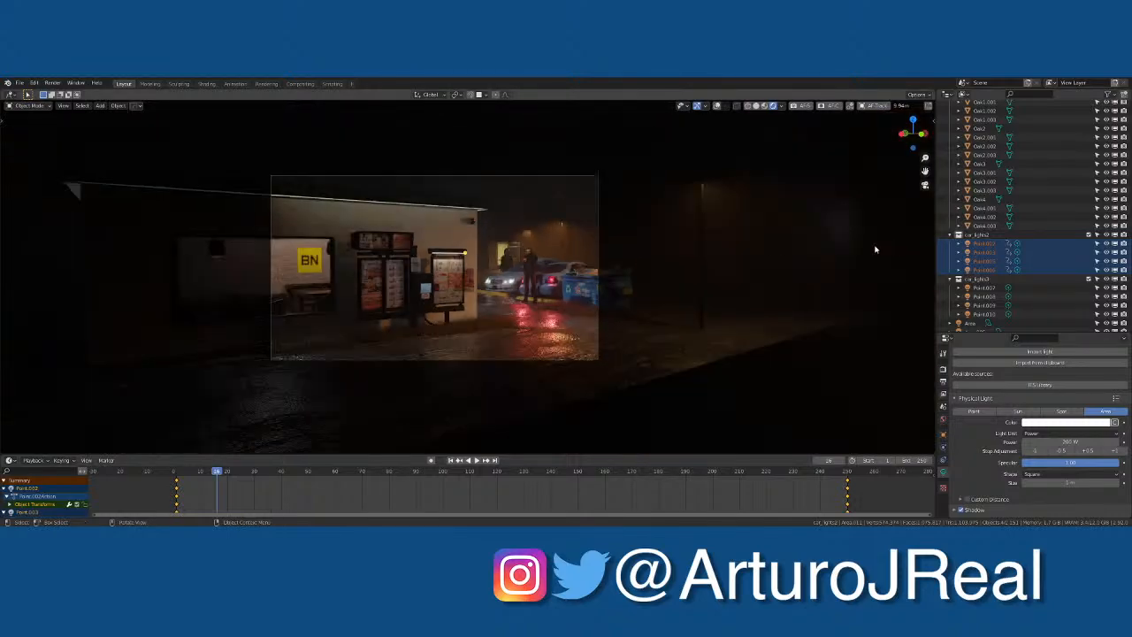
{"action": "scroll", "coordinate": [807, 232], "scroll_direction": "down", "scroll_amount": 3}
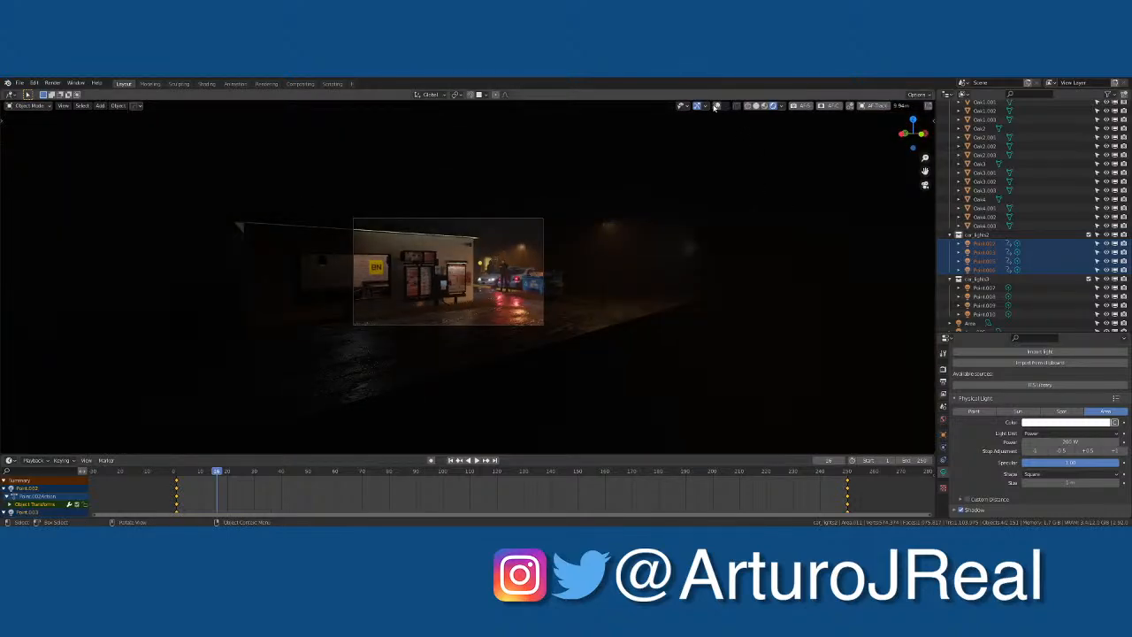
{"action": "left_click", "coordinate": [716, 106]}
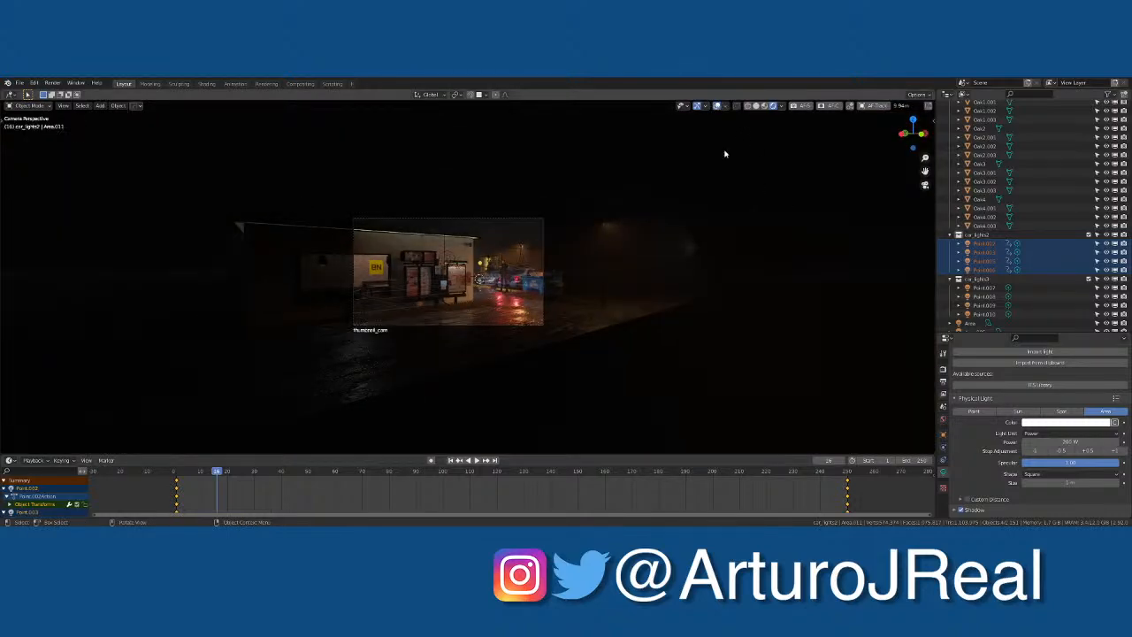
Step: Leave the camera view, select the irradiance volume around the scene and bake the indirect lighting
{"action": "key", "text": "KP_0"}
{"action": "scroll", "coordinate": [708, 178], "scroll_direction": "down", "scroll_amount": 5}
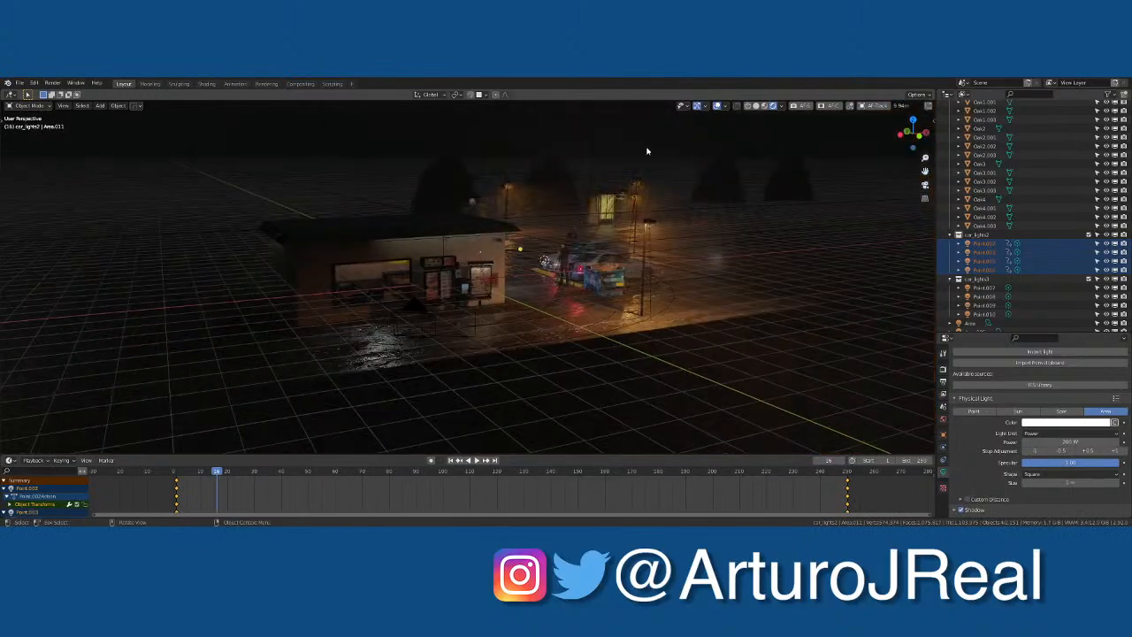
{"action": "left_click", "coordinate": [568, 138]}
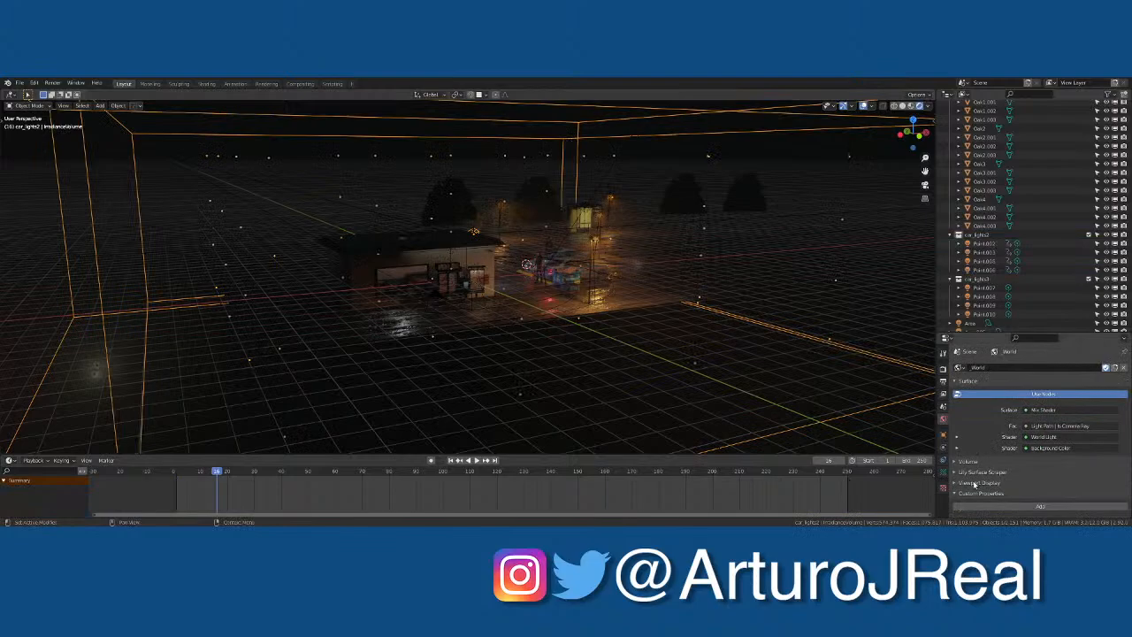
{"action": "left_click", "coordinate": [943, 368]}
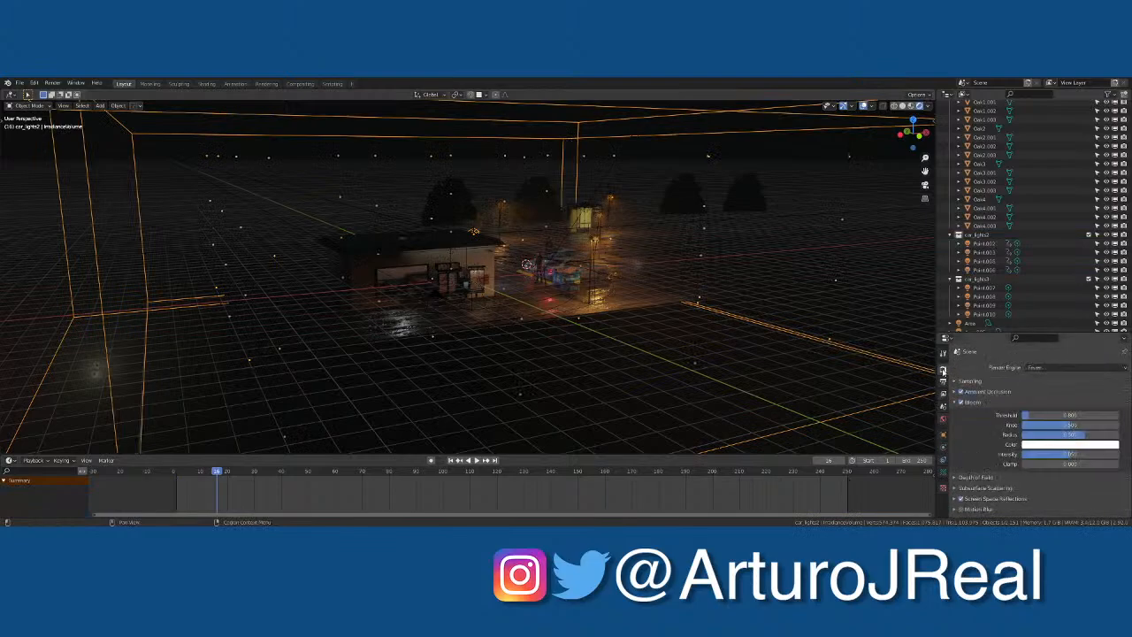
{"action": "scroll", "coordinate": [1008, 442], "scroll_direction": "down", "scroll_amount": 4}
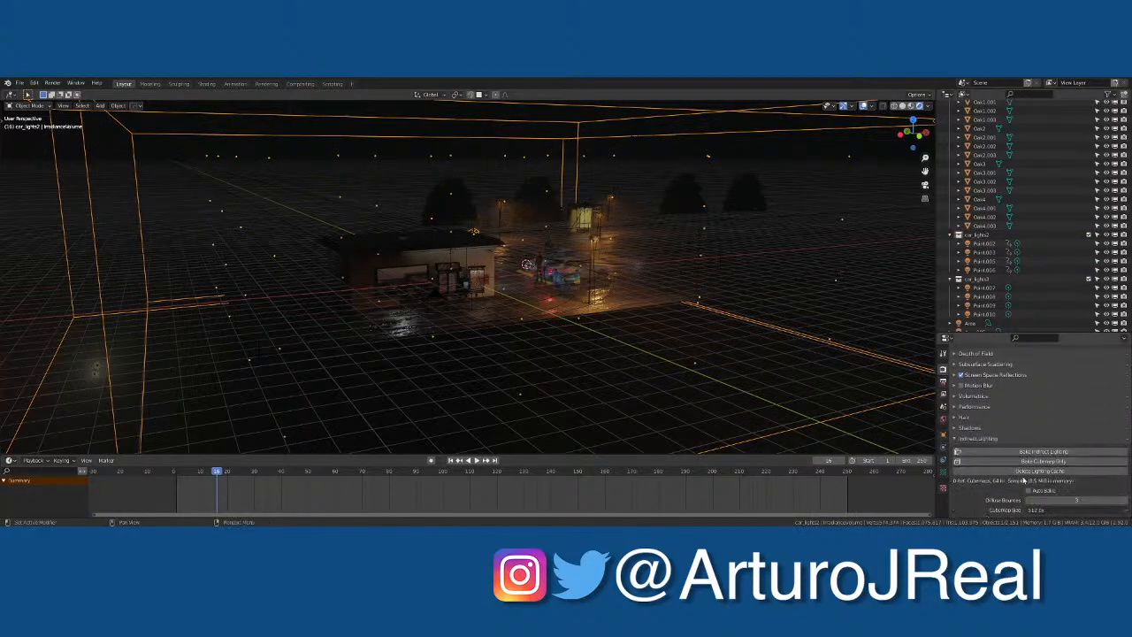
{"action": "left_click", "coordinate": [1008, 452]}
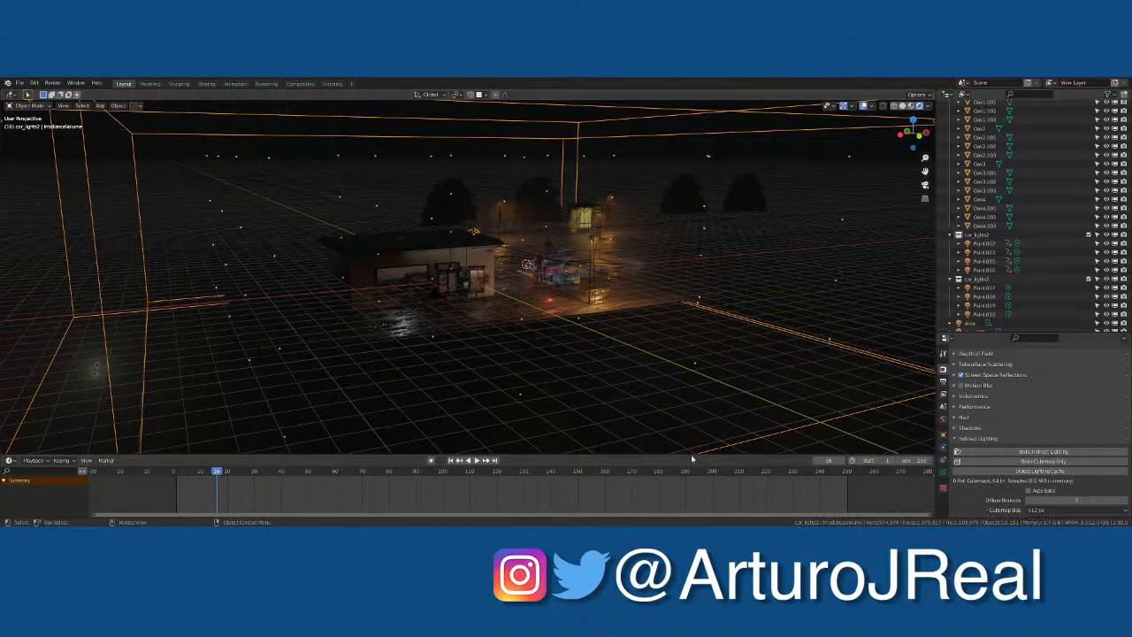
Step: Collapse the timeline to enlarge the viewport, return to the camera view for a close look and save the file
{"action": "left_click_drag", "start_coordinate": [693, 457], "coordinate": [694, 507]}
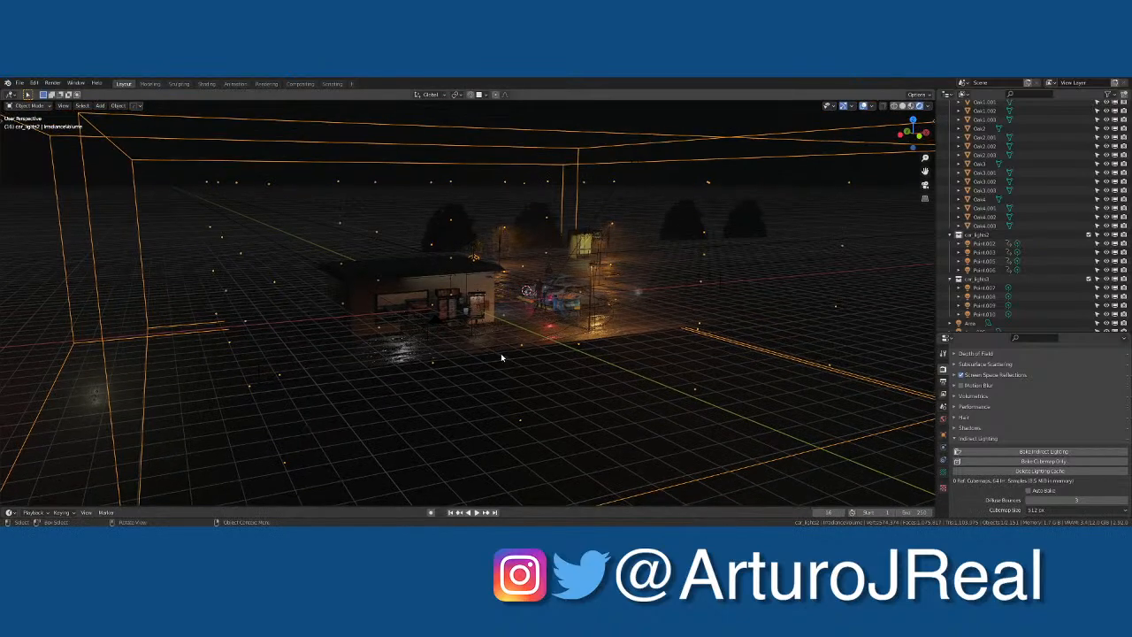
{"action": "key", "text": "KP_0"}
{"action": "scroll", "coordinate": [485, 335], "scroll_direction": "up", "scroll_amount": 6}
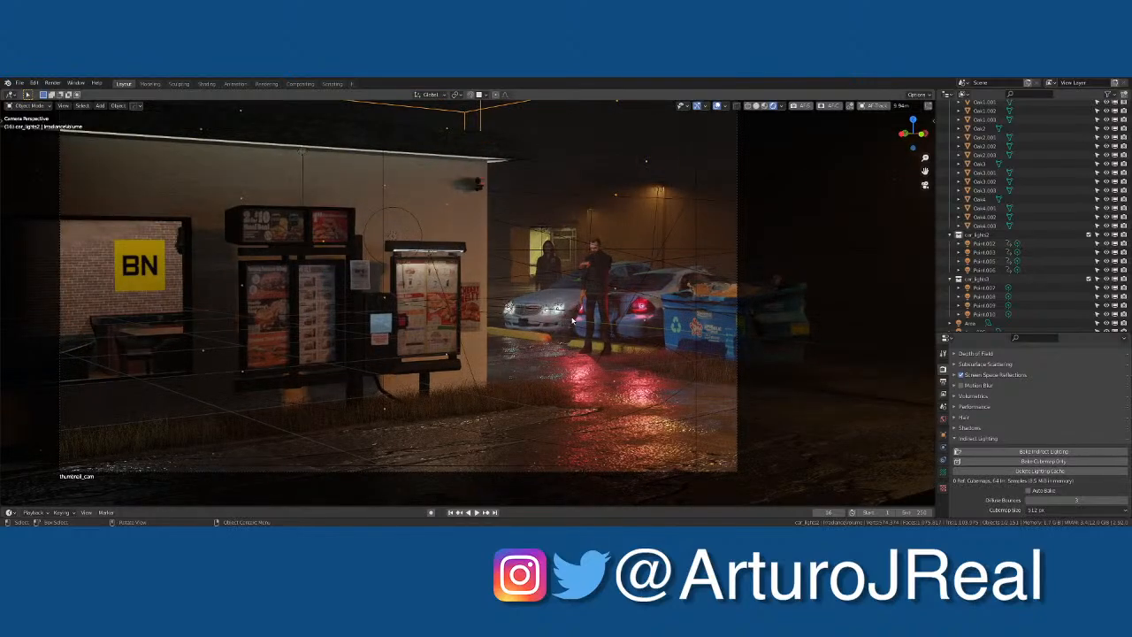
{"action": "key", "text": "ctrl+s"}
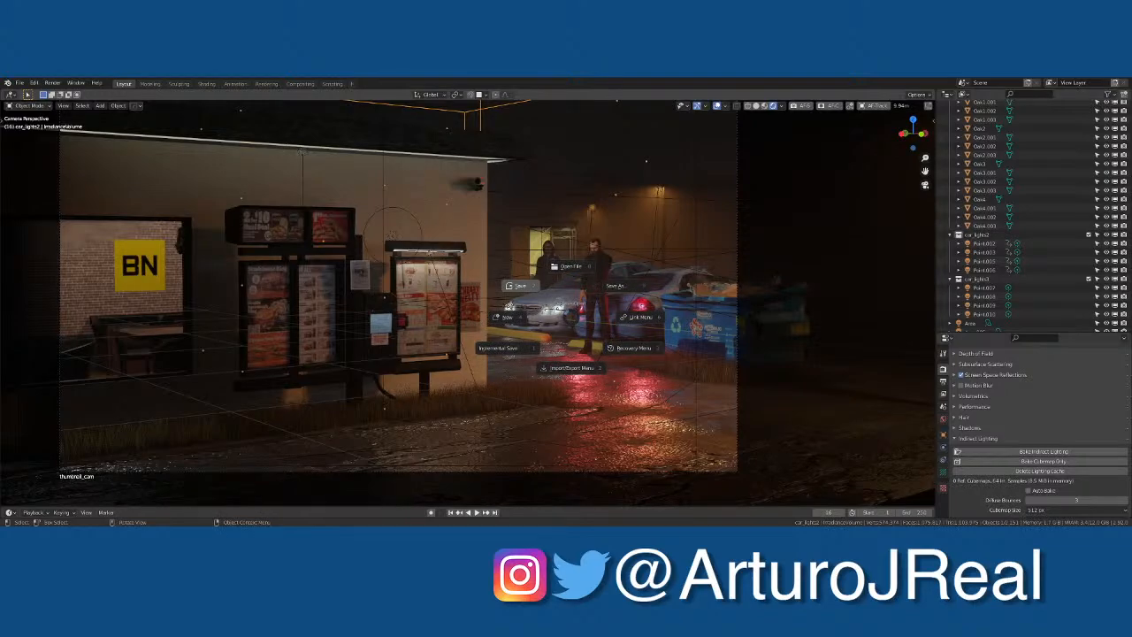
{"action": "left_click", "coordinate": [509, 306]}
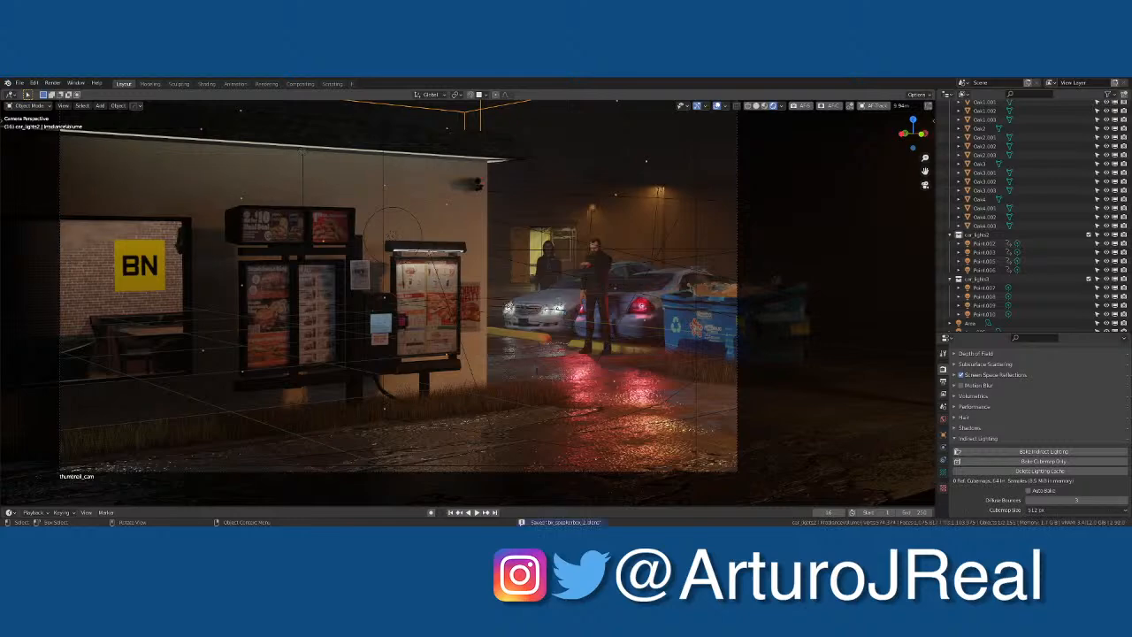